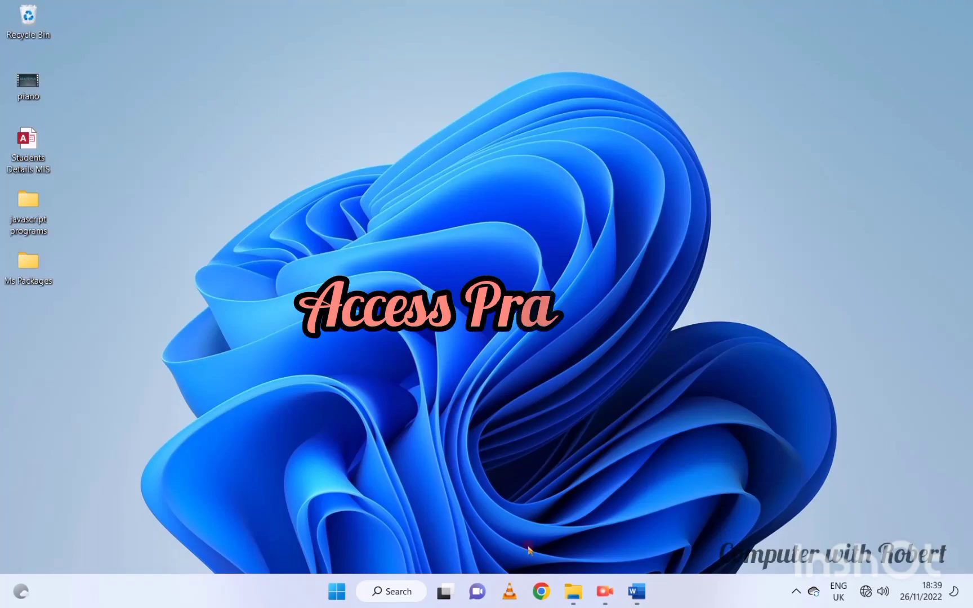
Step: Switch to the COMPUTER PAPER 2 Word document and highlight task (a)(i), about creating the Company database file, in pink
click(637, 591)
scroll(525, 416, up, 10)
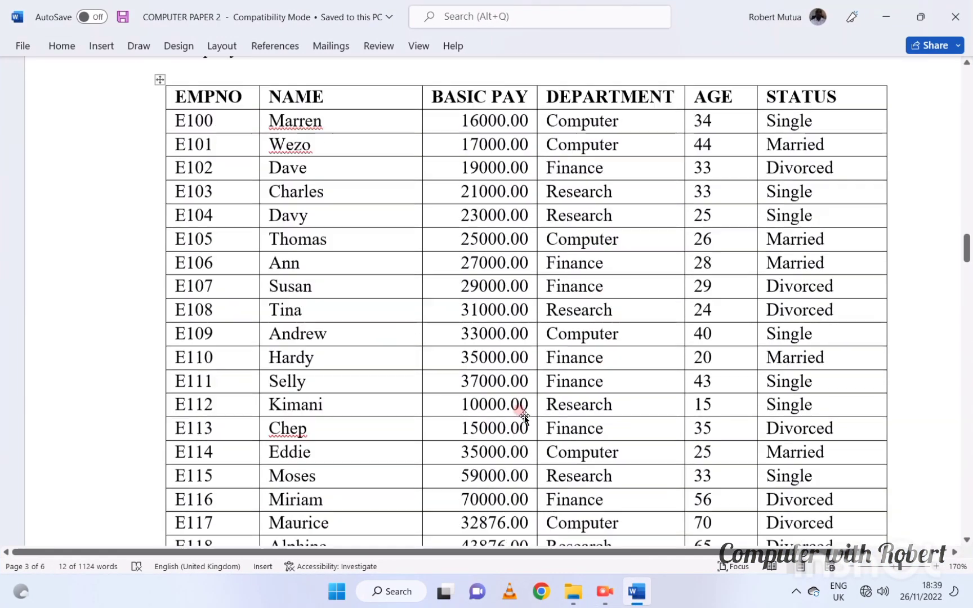
scroll(264, 347, up, 2)
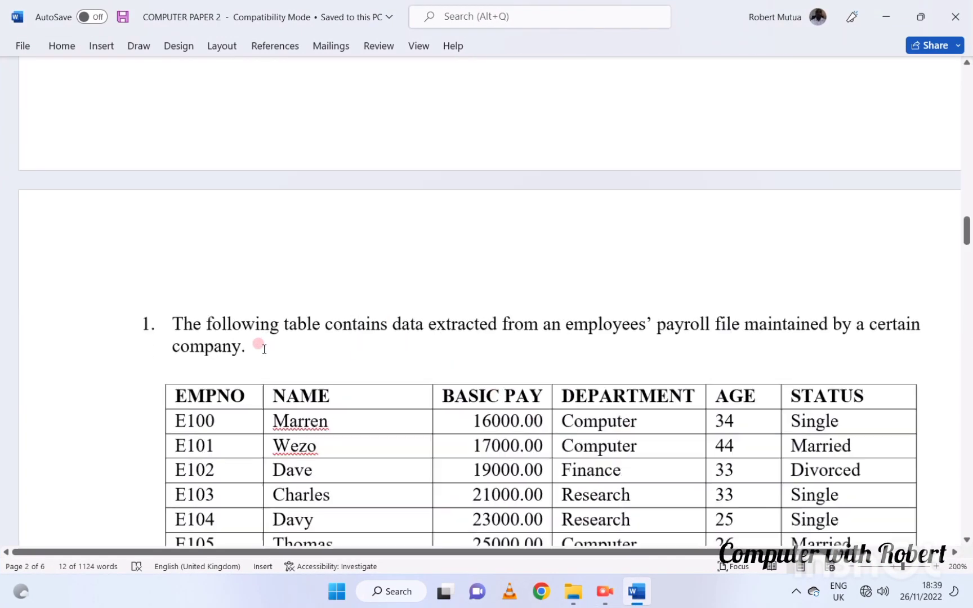
scroll(269, 350, down, 1)
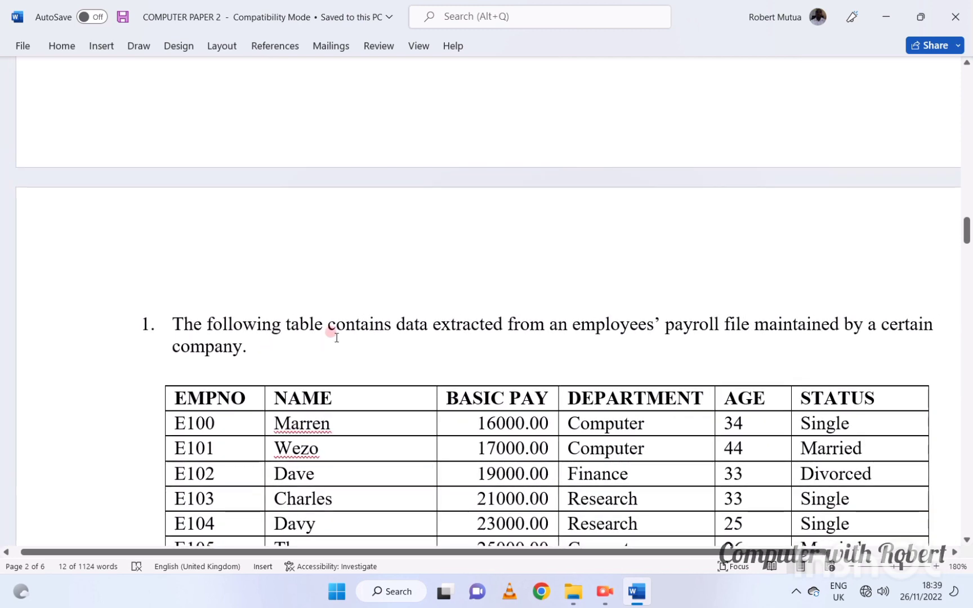
triple_click(340, 328)
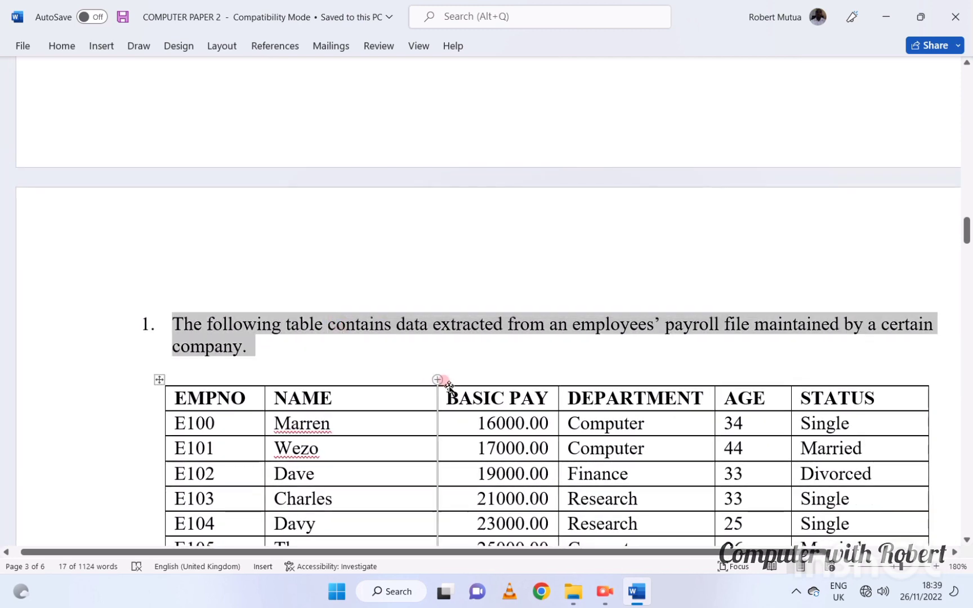
scroll(509, 392, down, 10)
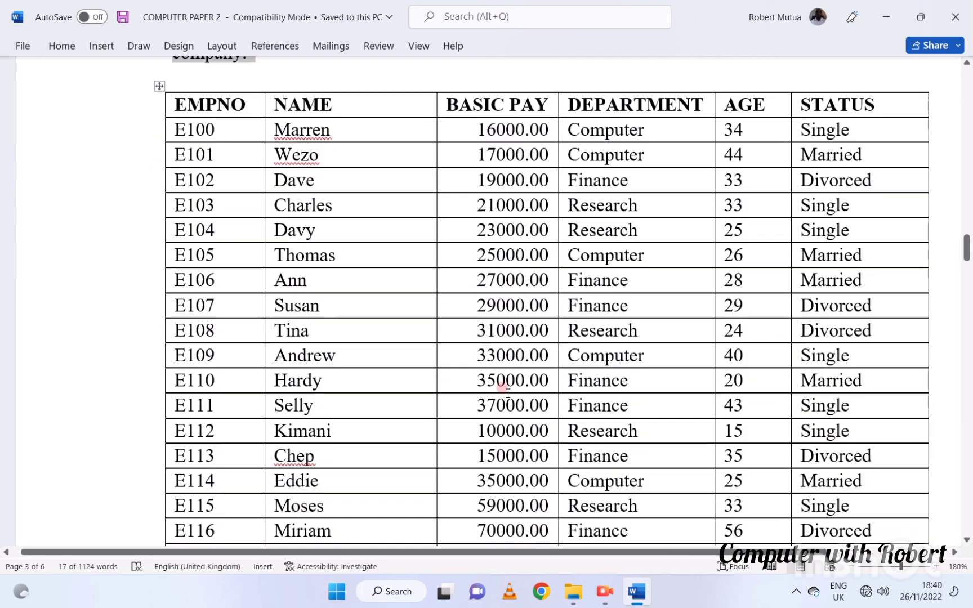
scroll(508, 392, down, 2)
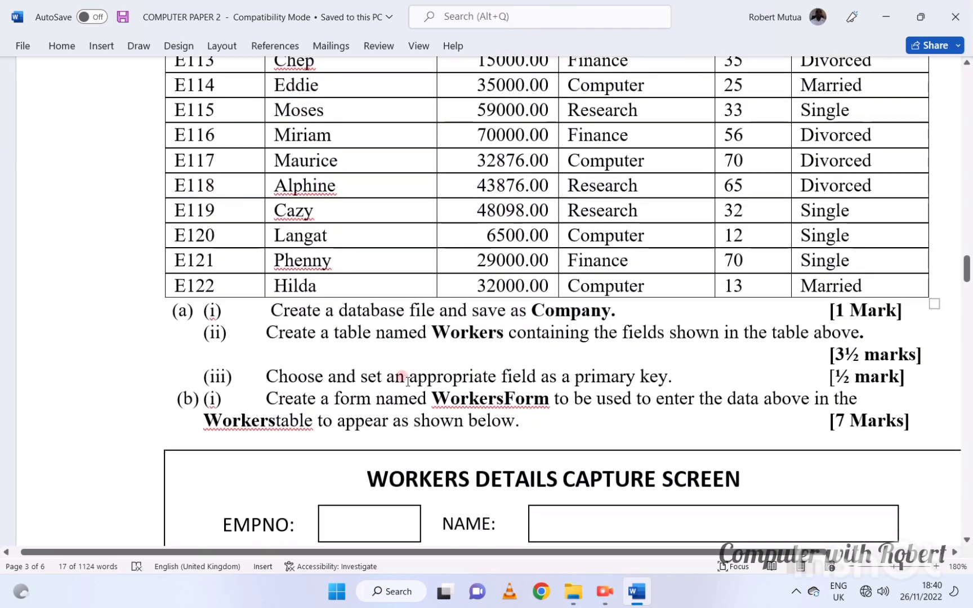
triple_click(398, 311)
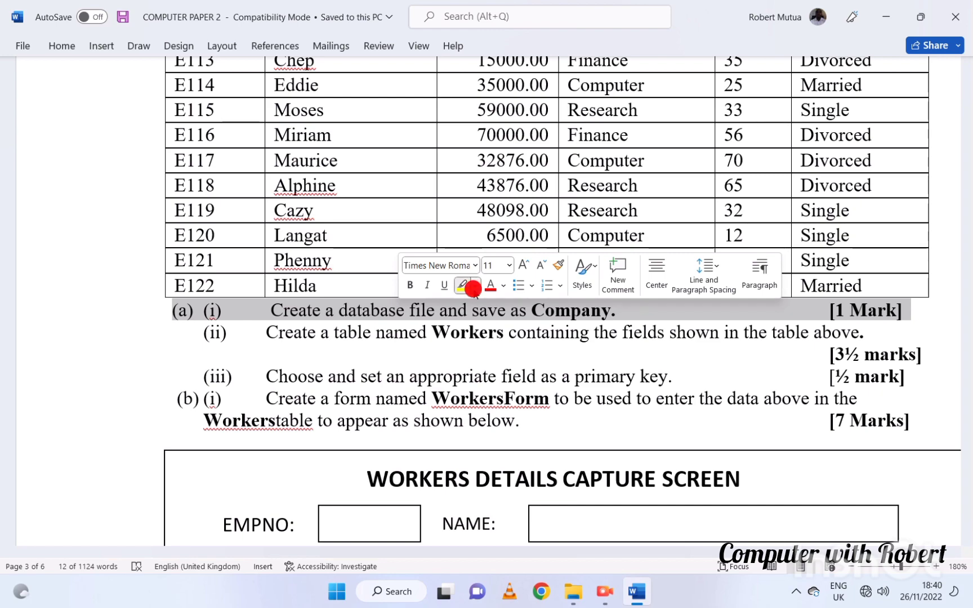
click(475, 286)
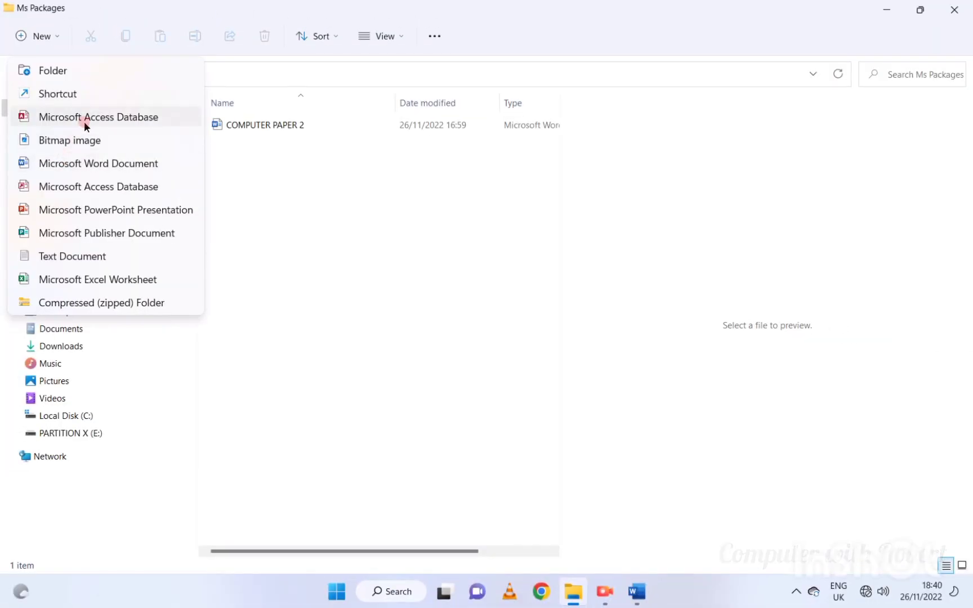
Step: Create a new Microsoft Access database in the Ms Packages folder, name it COMPANY and open it
click(83, 118)
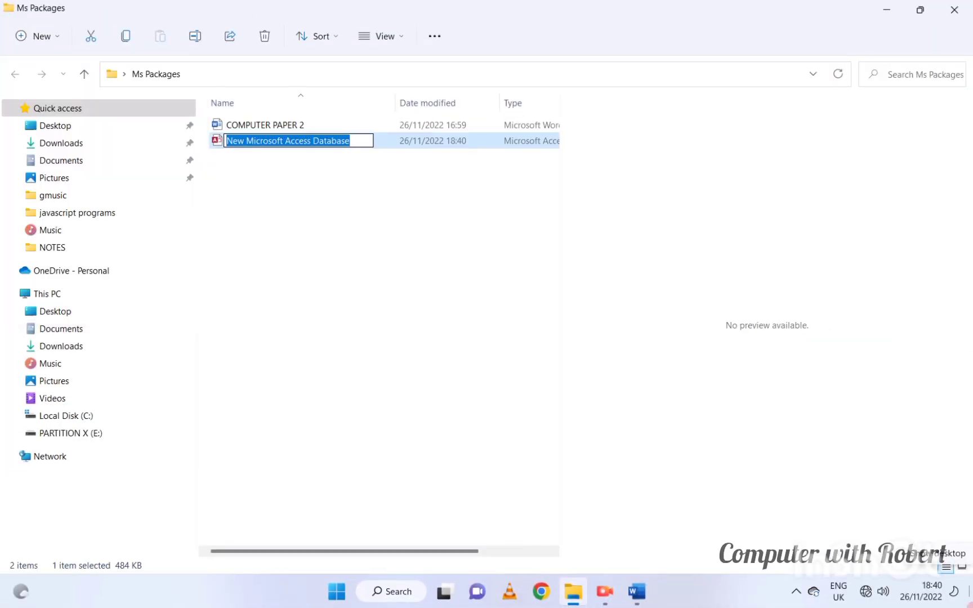
text(COMPANY)
key(Return)
key(Return)
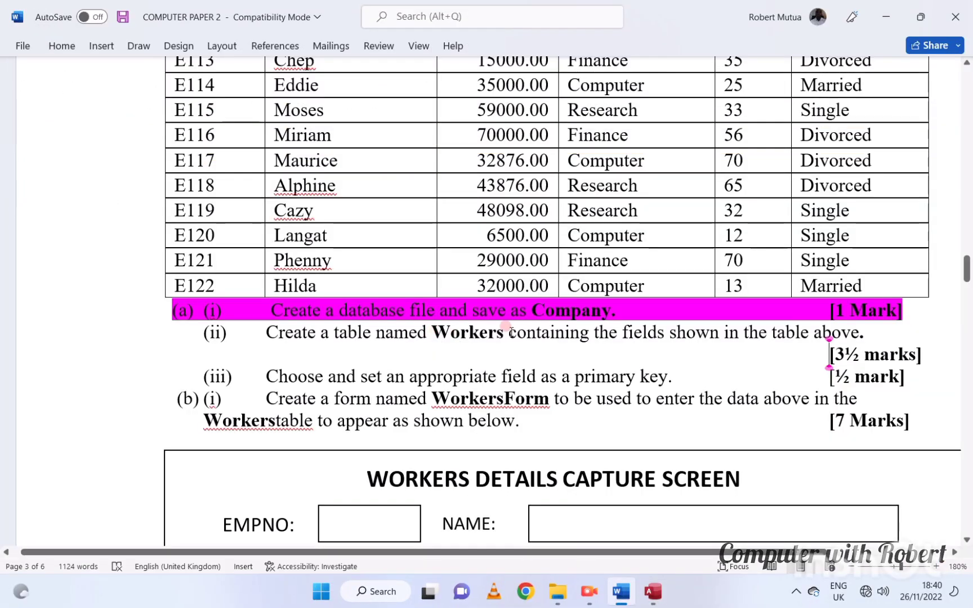
Step: Highlight task (a)(ii), about creating the Workers table, in turquoise in the Word document
triple_click(511, 333)
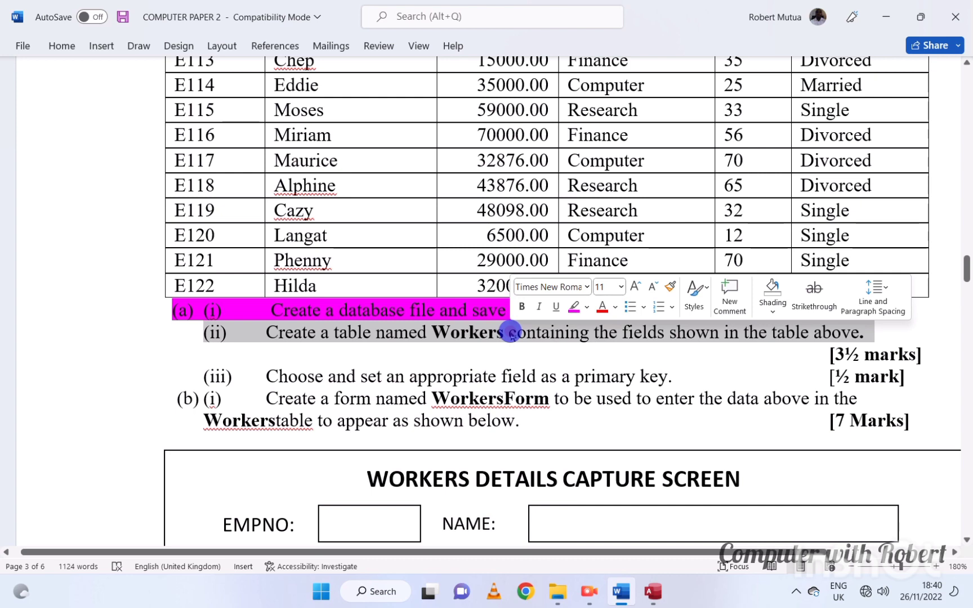
click(587, 305)
click(621, 327)
click(553, 389)
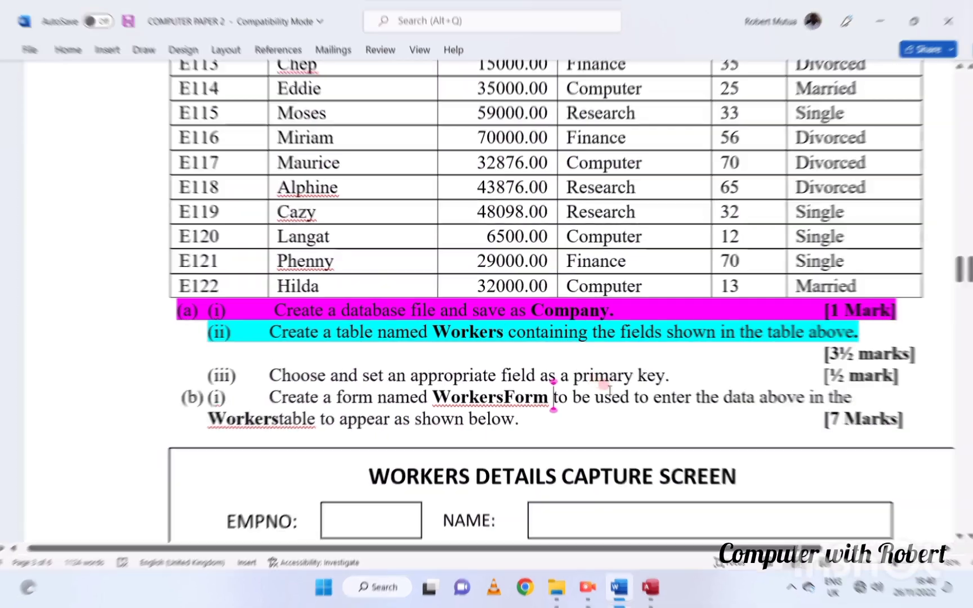
Step: In the COMPANY Access database, create a table in Design view and enter EMPNO as its first field
click(115, 344)
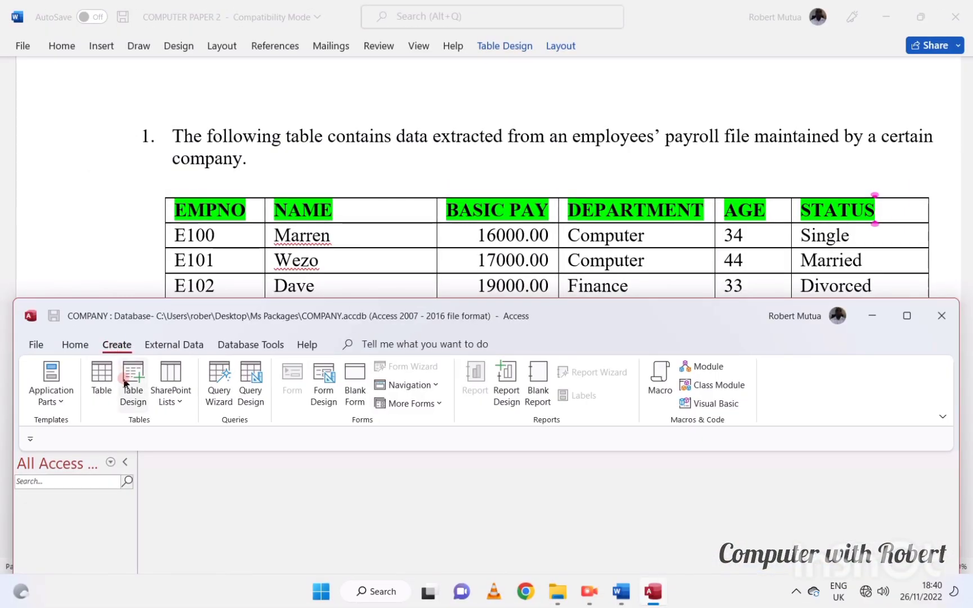
click(120, 372)
text(EMP)
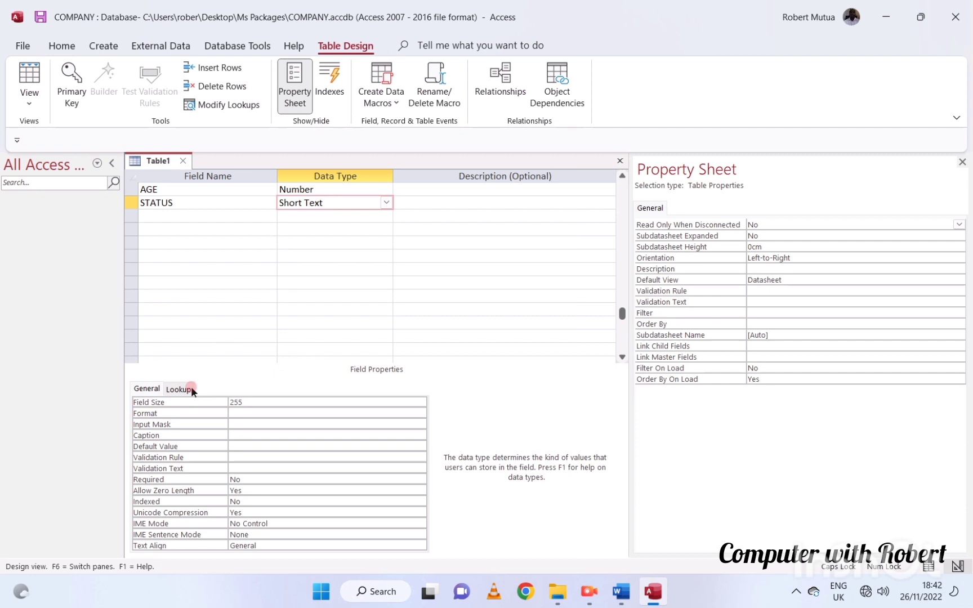
Step: Set the STATUS field's lookup display control to List Box and its row source type to Value List
click(191, 389)
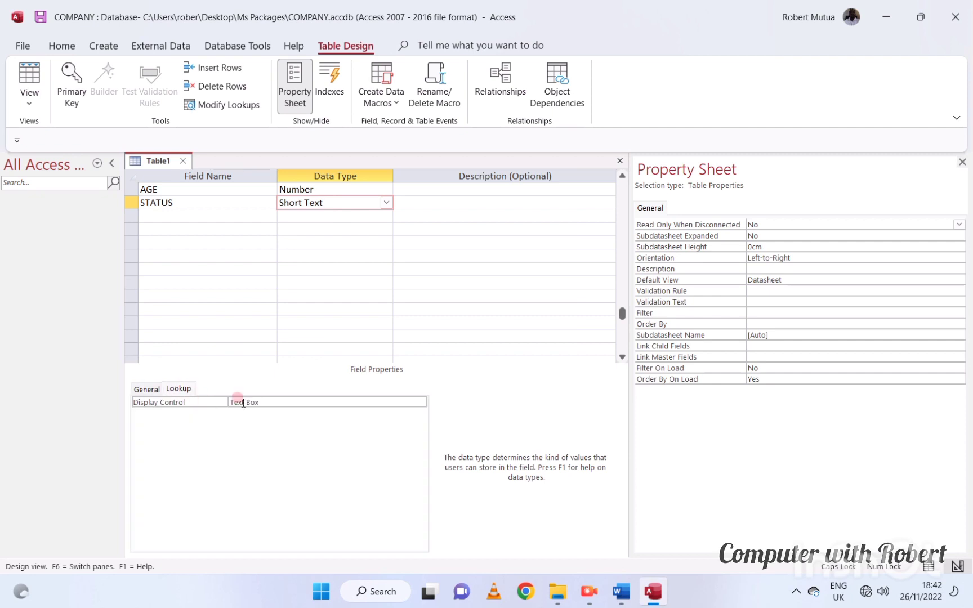
click(270, 405)
click(421, 403)
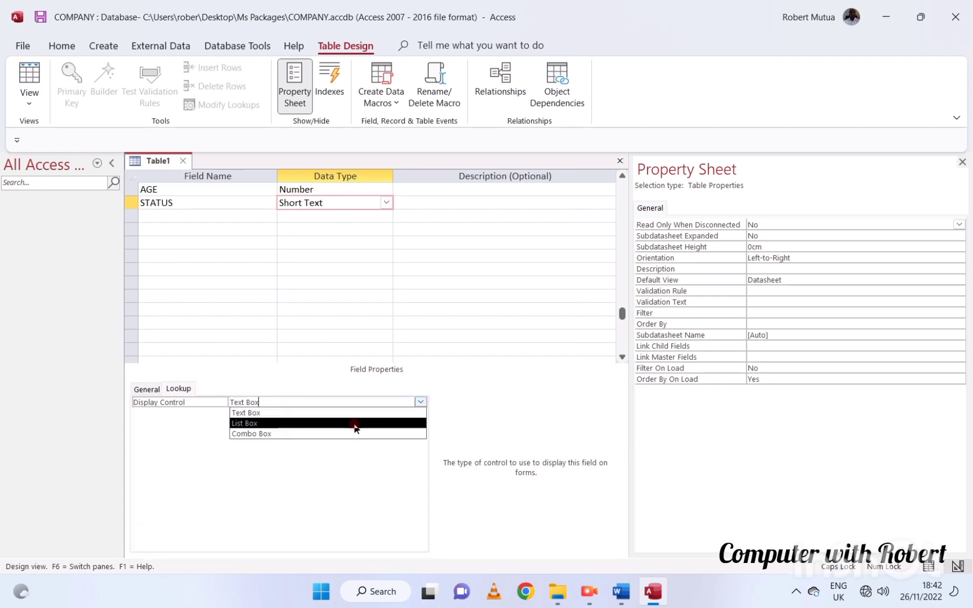
click(355, 423)
click(321, 412)
click(421, 413)
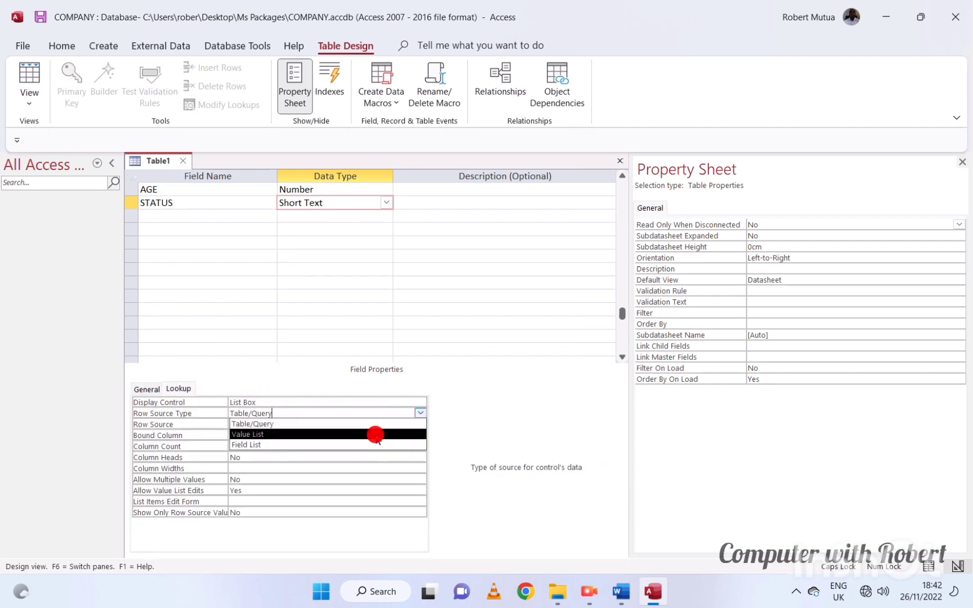
click(376, 435)
Step: Enter "SINGLE";"MARRIED";"DIVORCED" as the row source of the STATUS field
click(345, 425)
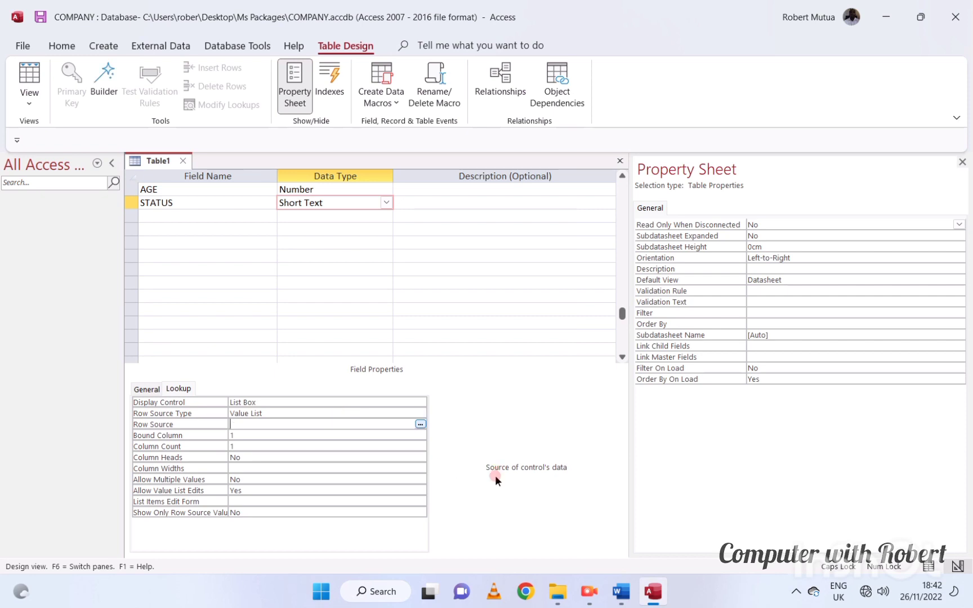
key(super+space)
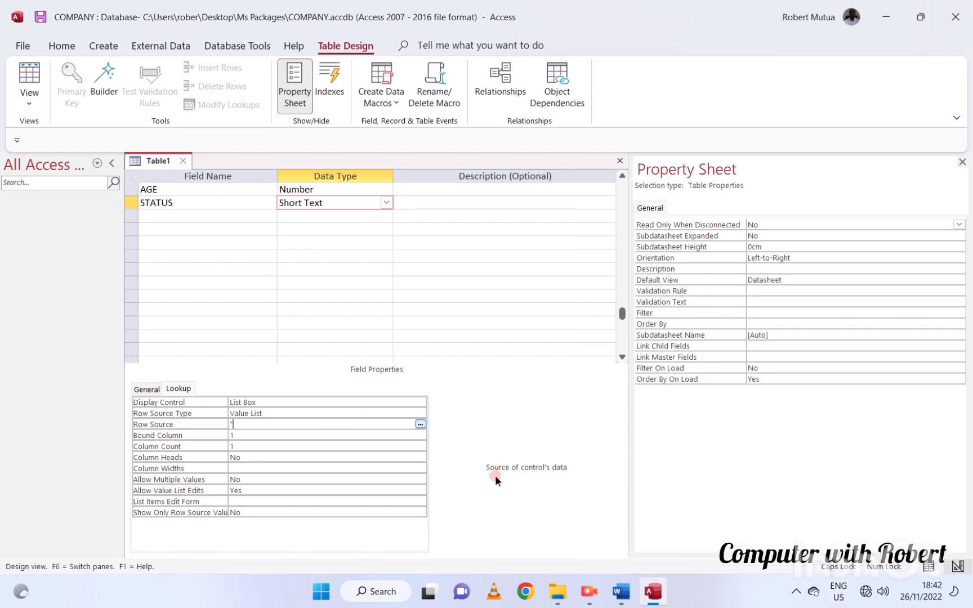
text("SINGLE";"MARRIED";"DIVORCED")
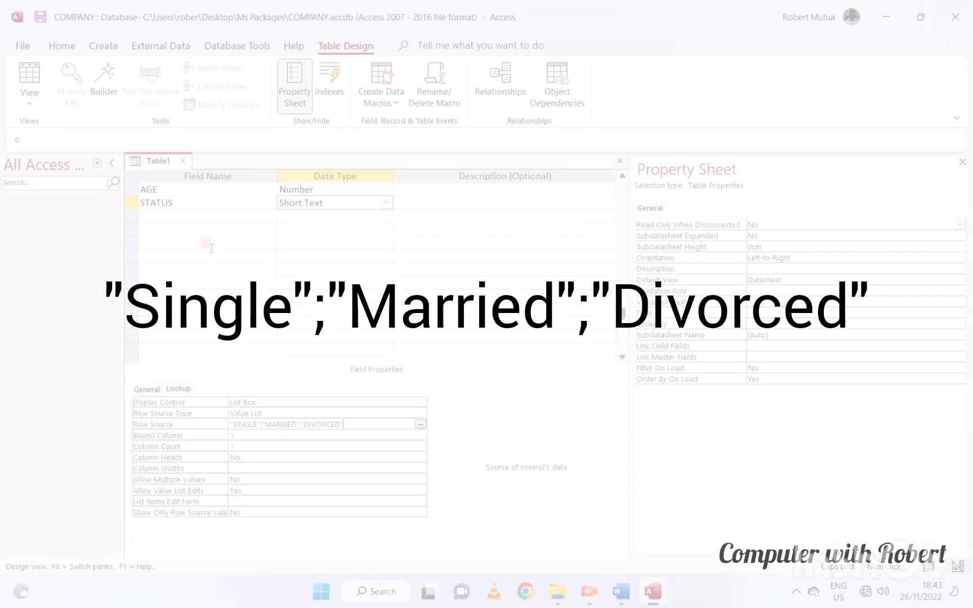
Step: Set EMPNO as the table's primary key and reopen the Workers table in Datasheet view
click(218, 232)
scroll(224, 237, up, 2)
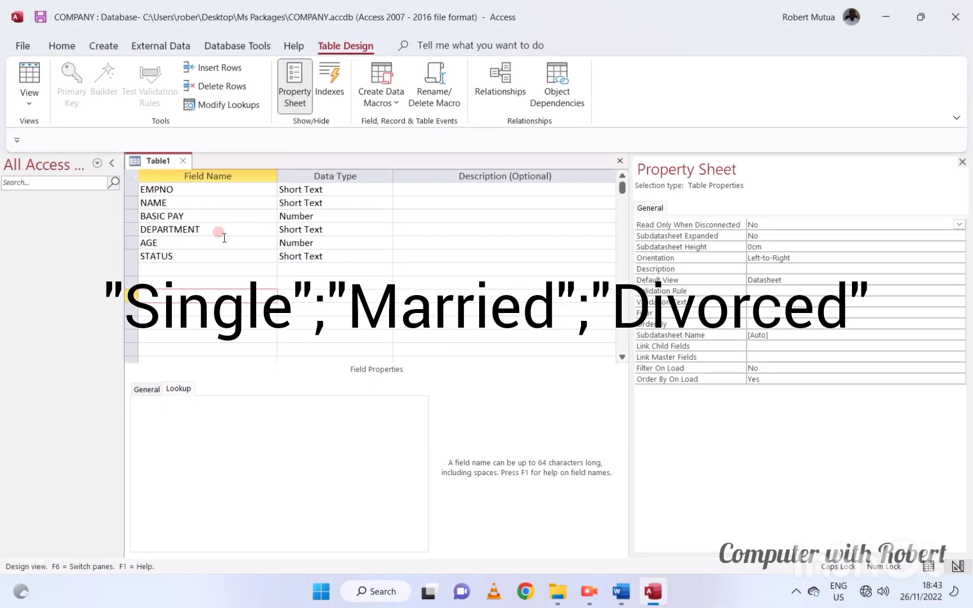
click(130, 190)
click(72, 85)
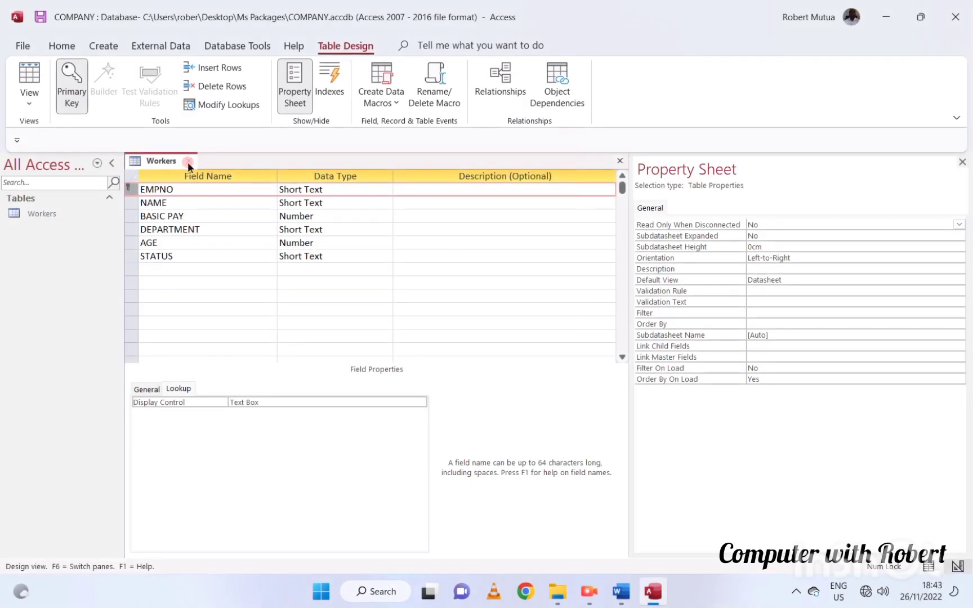
click(189, 161)
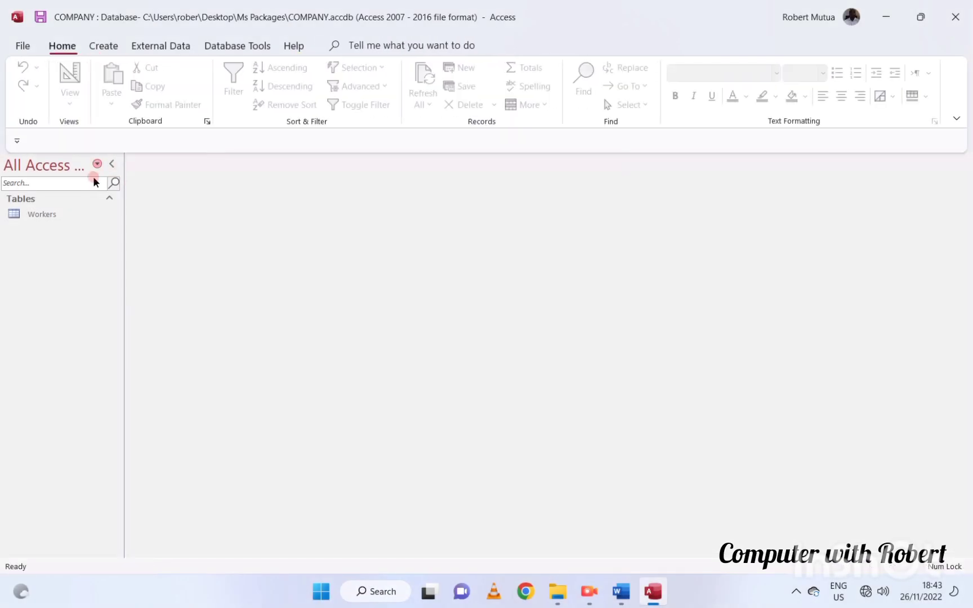
double_click(67, 215)
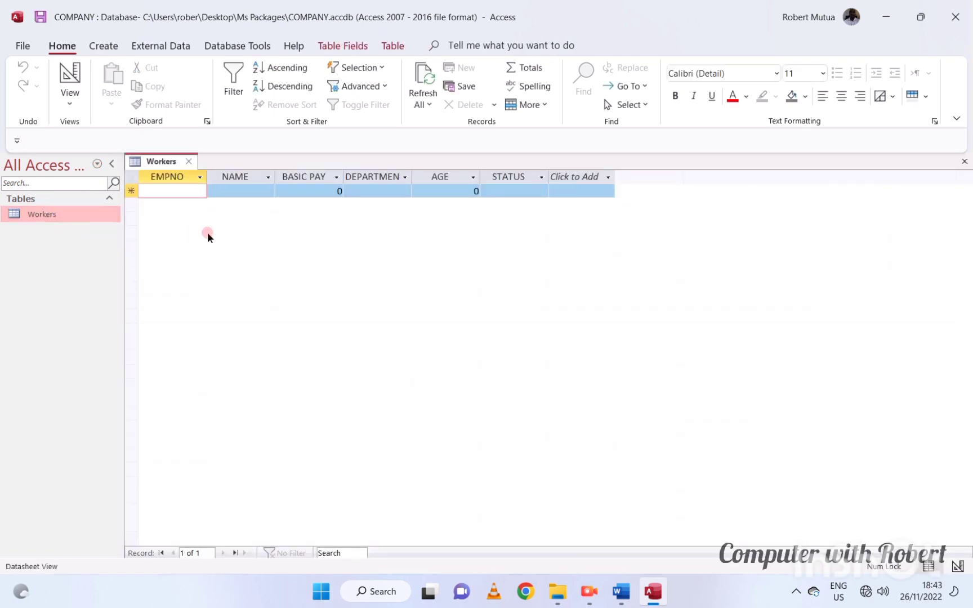
Step: Switch to the Word document and highlight task (a)(iii), about setting a primary key, in bright green
click(621, 592)
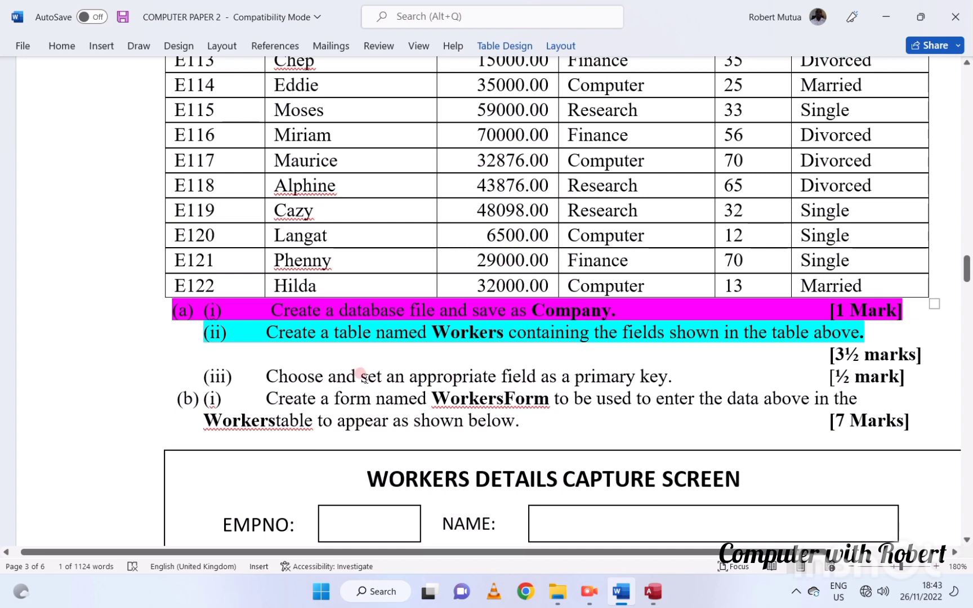
triple_click(274, 376)
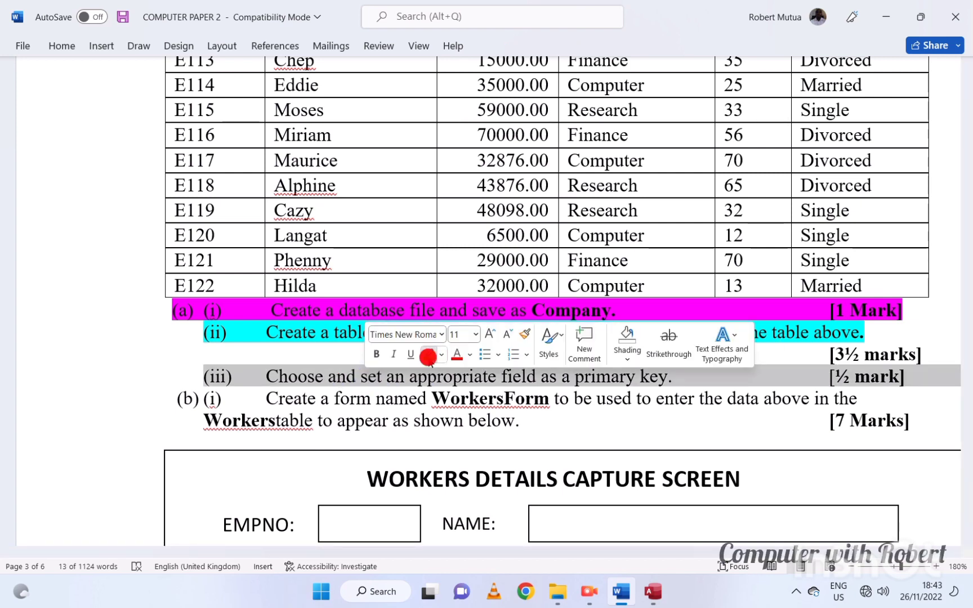
click(428, 356)
click(431, 419)
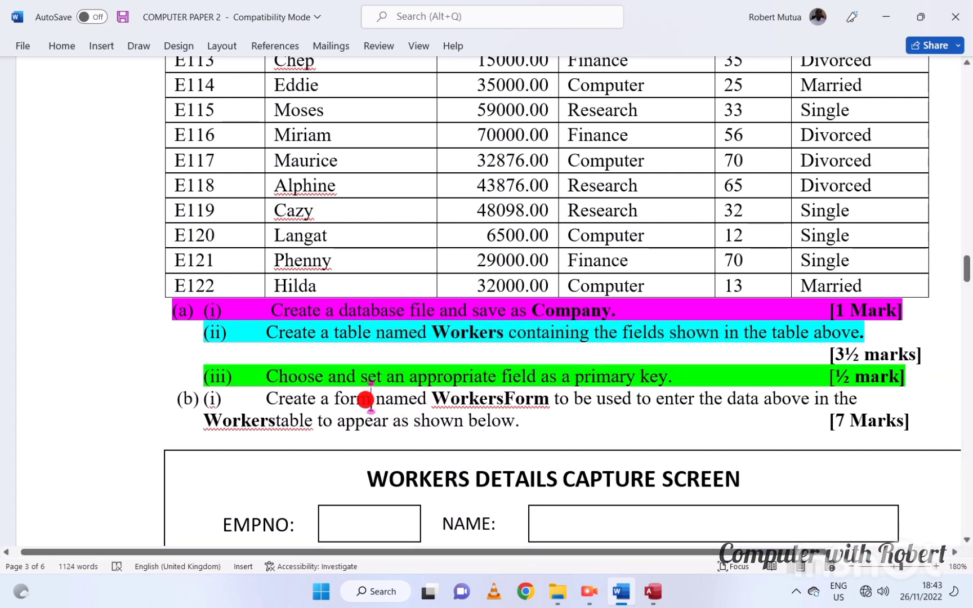
Step: Highlight the two lines of task (b)(i), about creating WorkersForm, in dark green
scroll(370, 399, down, 3)
drag(266, 273, 824, 301)
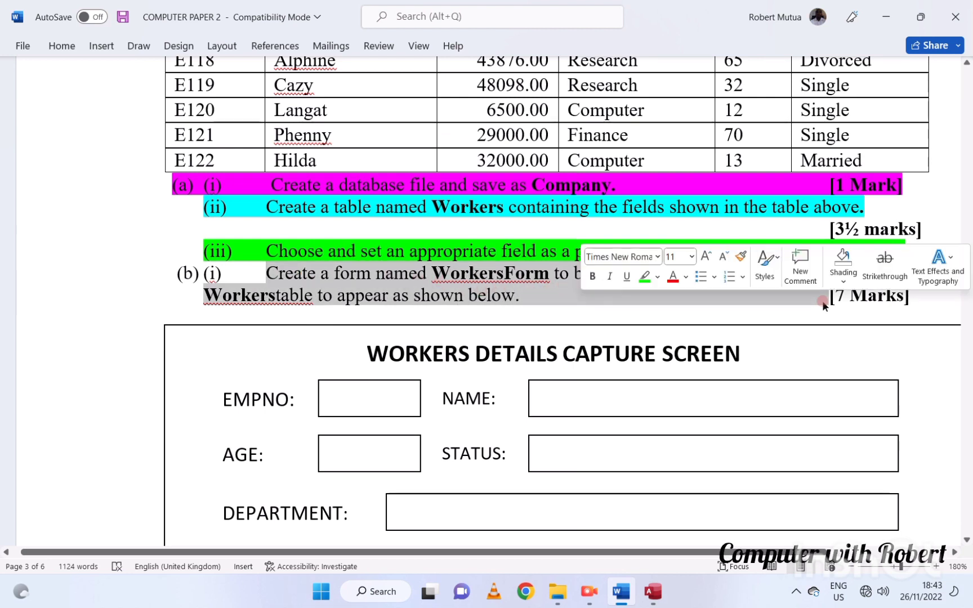
click(655, 275)
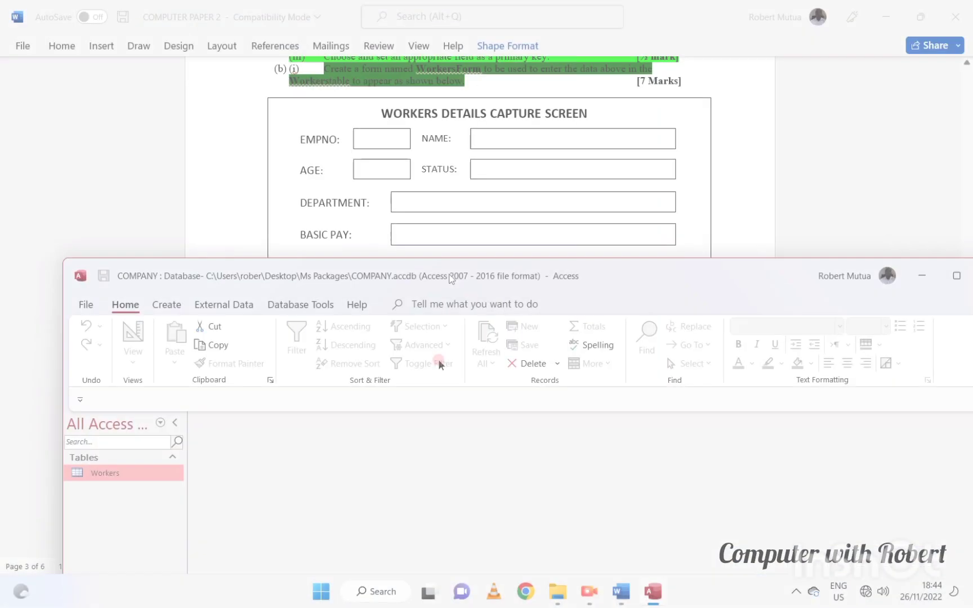
Step: In Access, create a form in Design view and draw a rectangle about 11 cm wide and 8 cm high, about 1 cm from its top and left edges
click(413, 296)
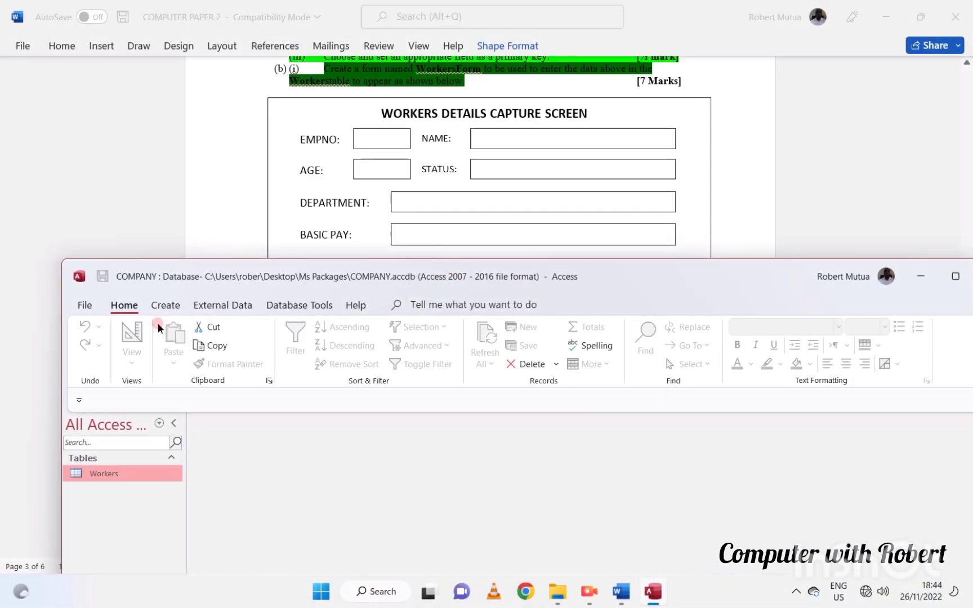
click(169, 305)
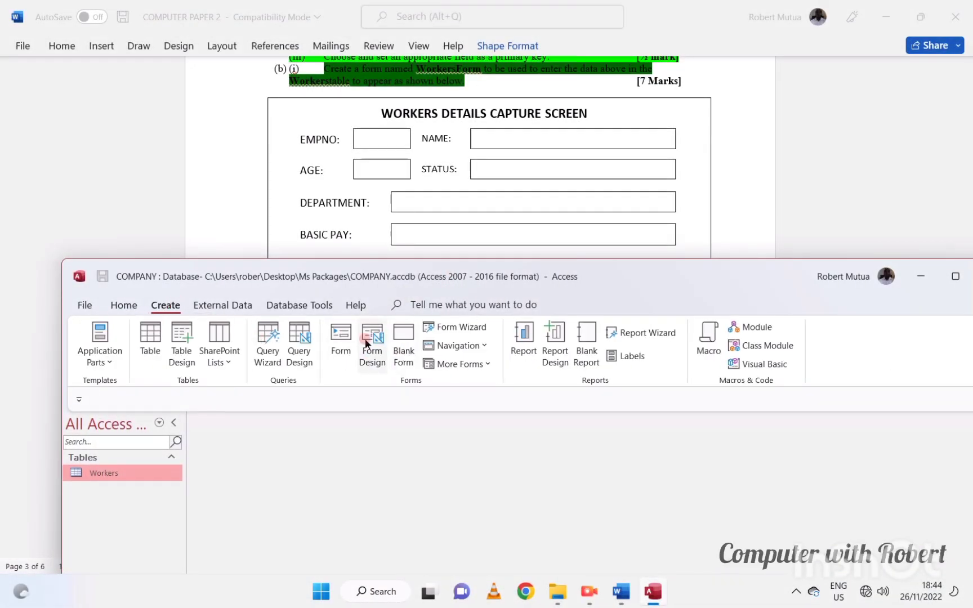
click(365, 339)
mouse_move(169, 207)
mouse_down()
mouse_move(467, 270)
mouse_move(465, 437)
mouse_move(469, 418)
mouse_up()
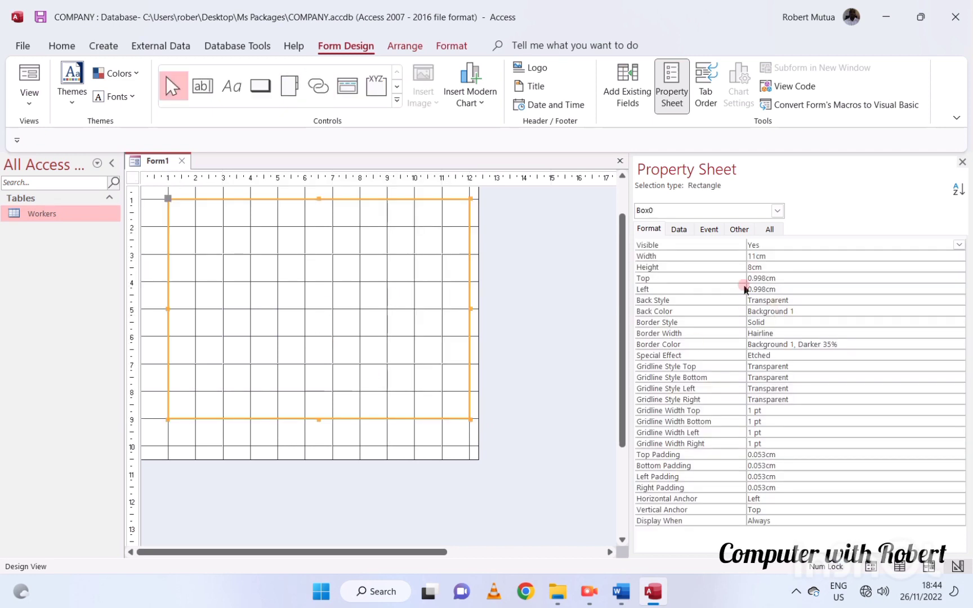
Step: Give the rectangle a 4 pt black (Text 1) border and extend its left side to the form's left edge
click(829, 299)
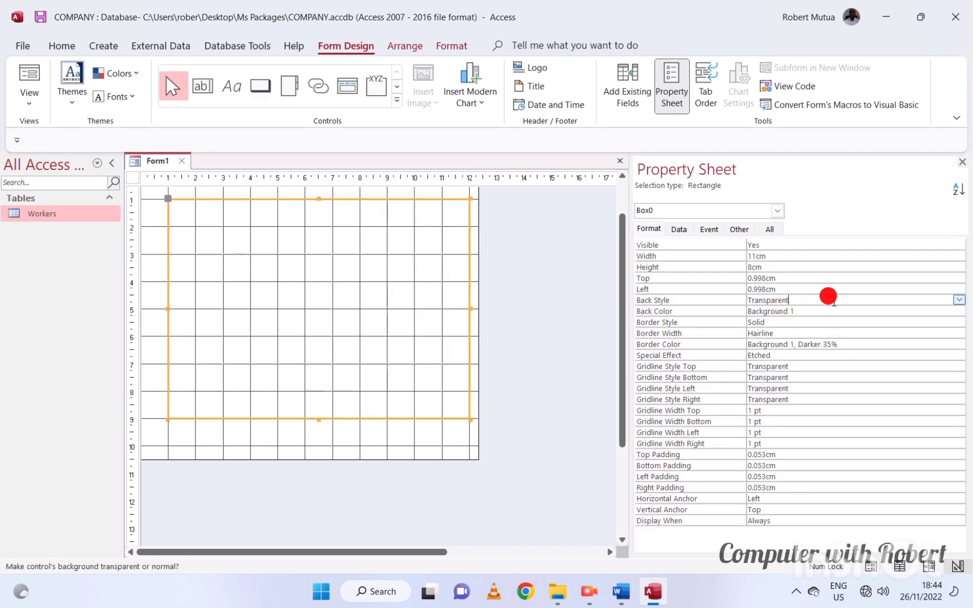
click(789, 332)
click(959, 333)
click(808, 382)
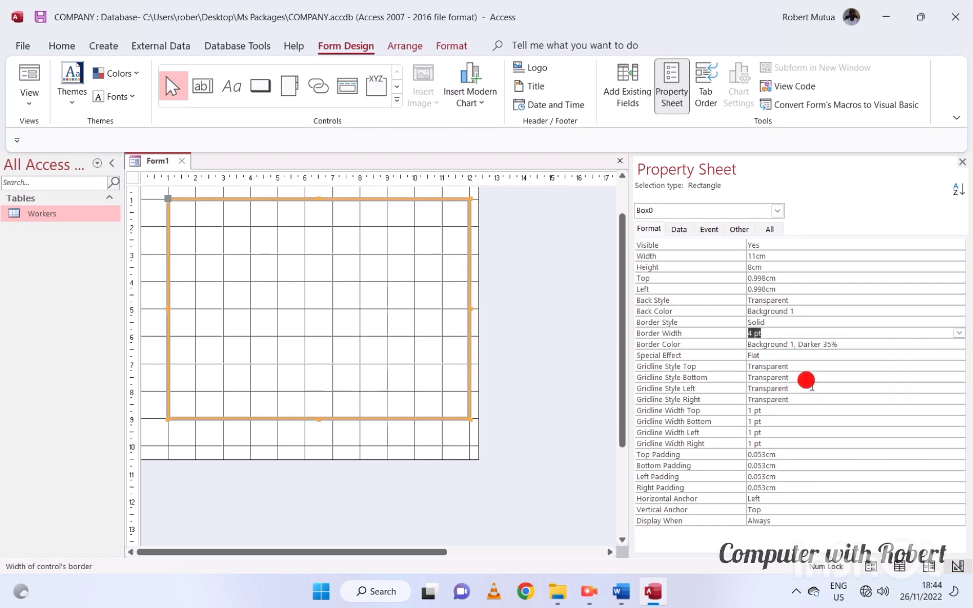
click(794, 344)
click(958, 344)
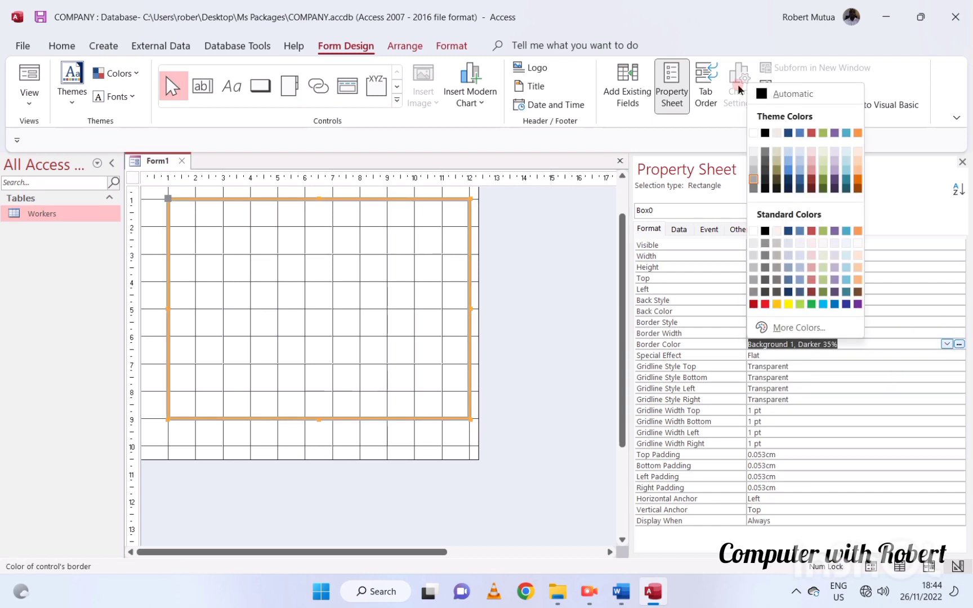
click(767, 129)
click(398, 321)
click(168, 300)
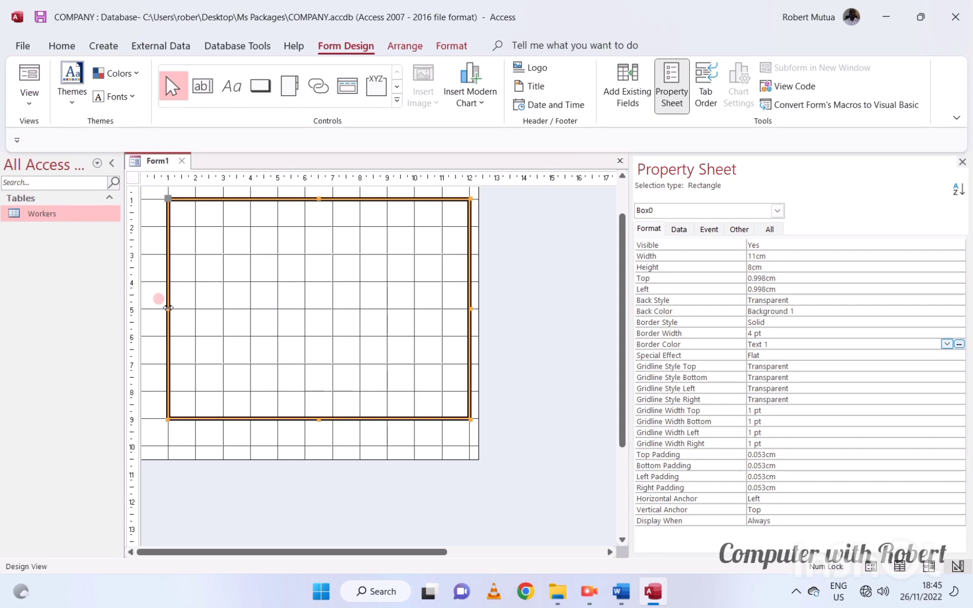
drag(168, 308, 142, 308)
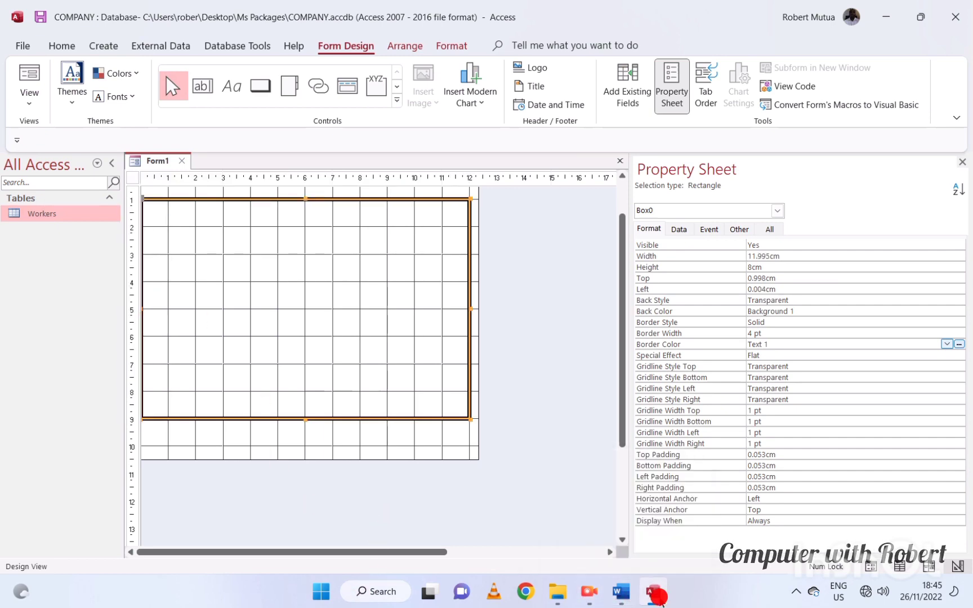
Step: Check the form title in the Word document and add a 10 cm wide label reading WORKERS DETAILS CAPTURE SCREEN to the Access form
click(620, 592)
triple_click(483, 217)
click(653, 591)
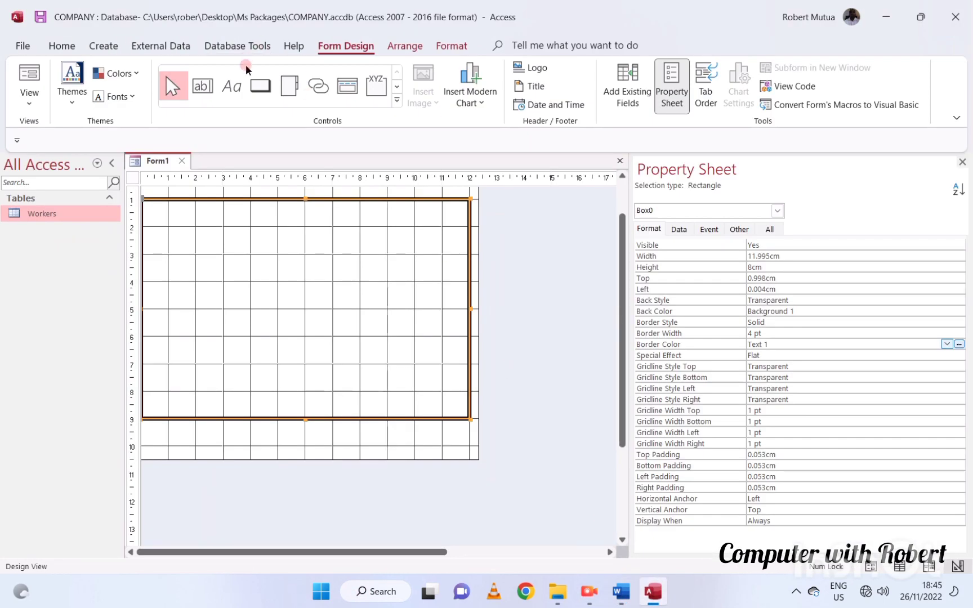
click(232, 86)
drag(186, 217, 443, 237)
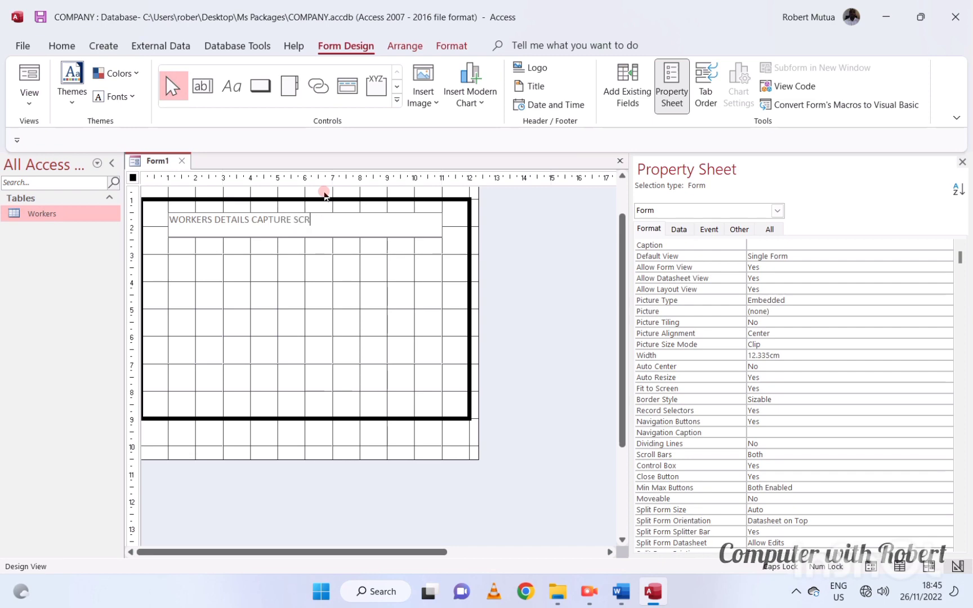
click(325, 196)
Step: Centre the title label's text and set its font to Arial Black
click(317, 226)
click(452, 46)
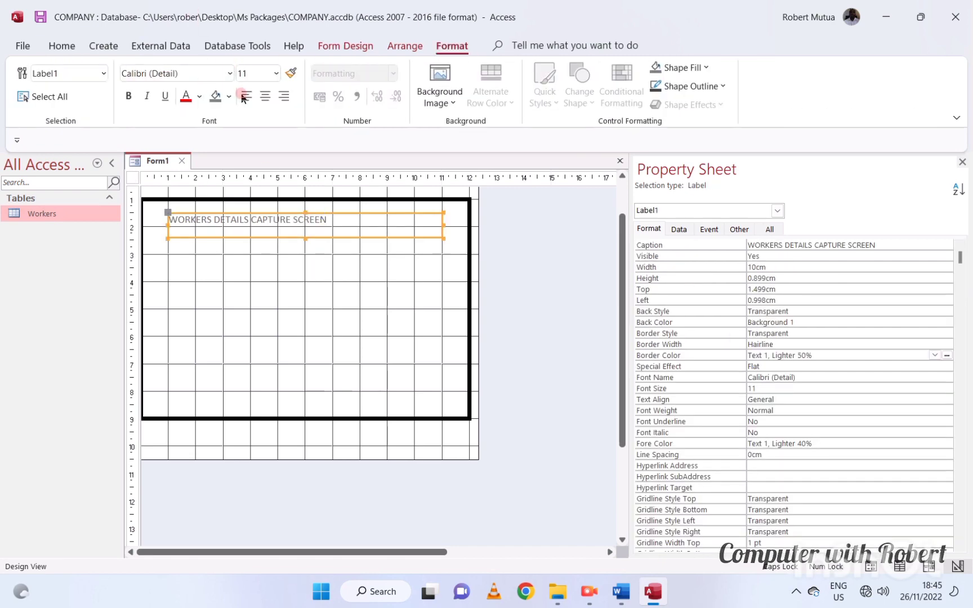
click(264, 96)
click(230, 73)
click(195, 190)
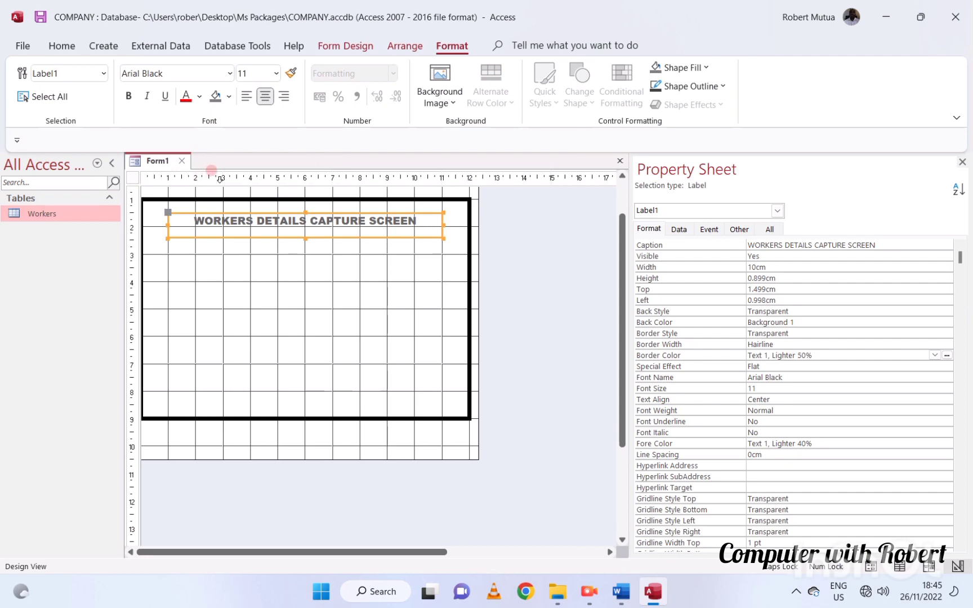
click(285, 338)
Step: Place the Word document in the right half of the screen and return to Access at full size
click(621, 592)
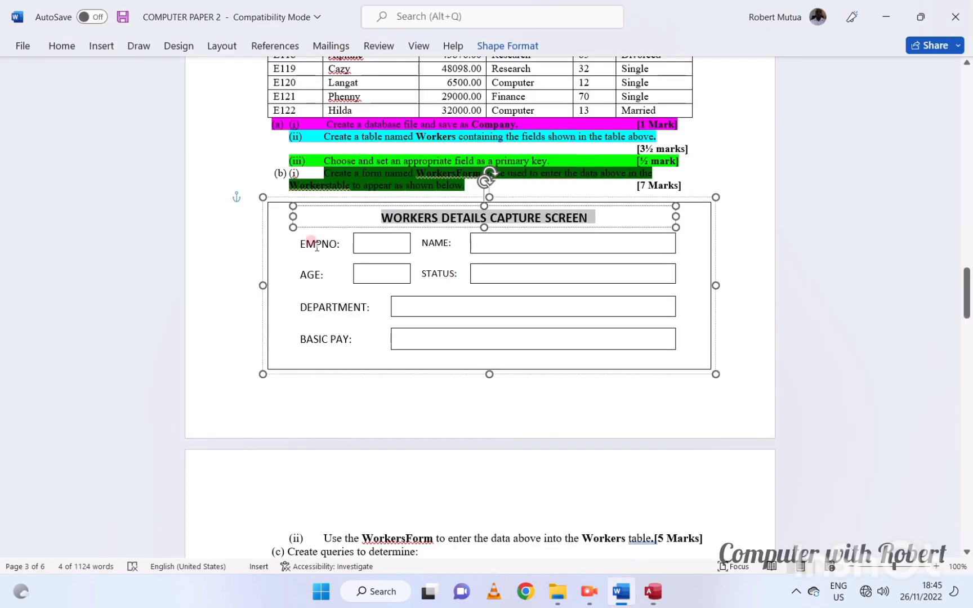
click(837, 62)
click(272, 278)
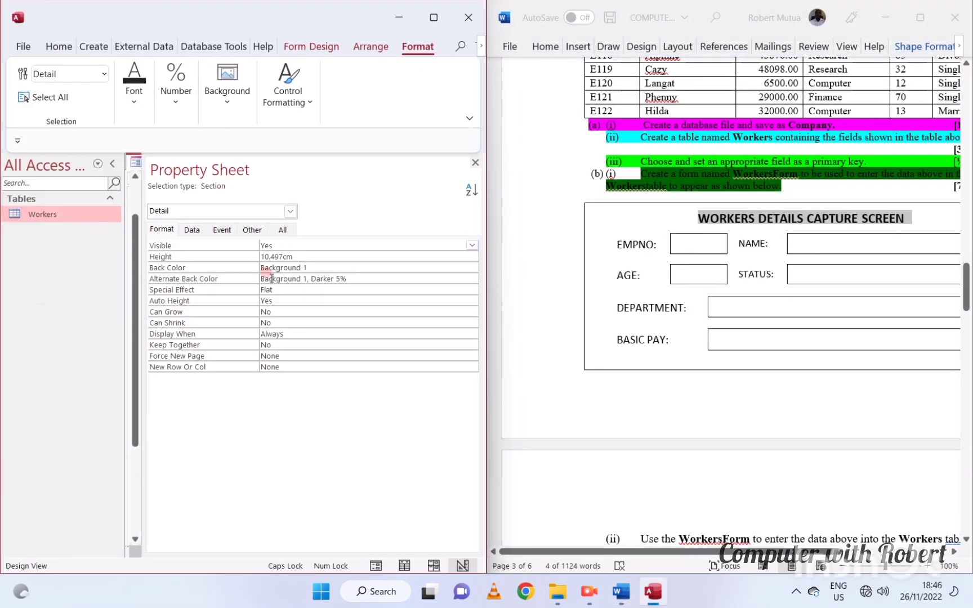
click(433, 18)
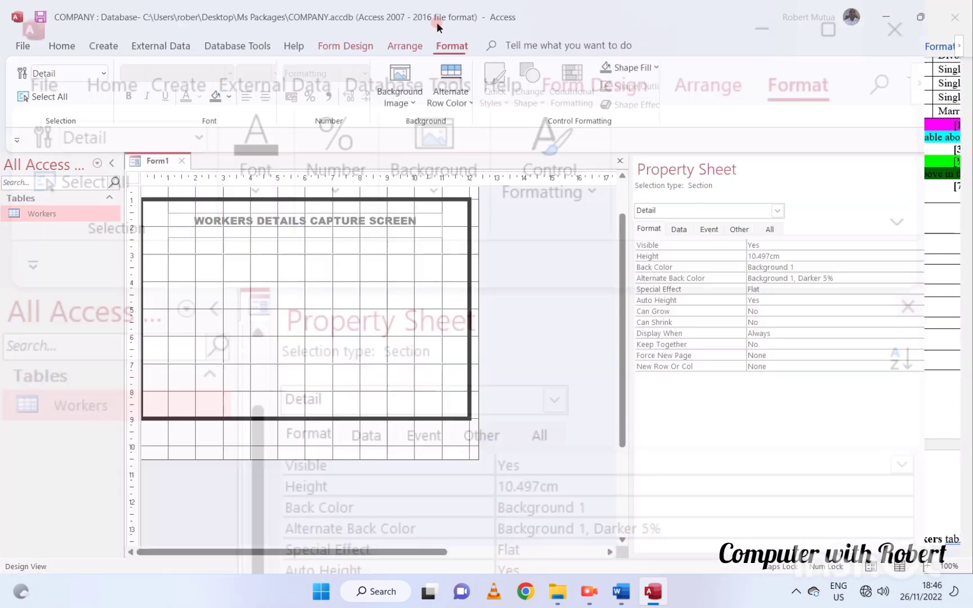
mouse_move(625, 604)
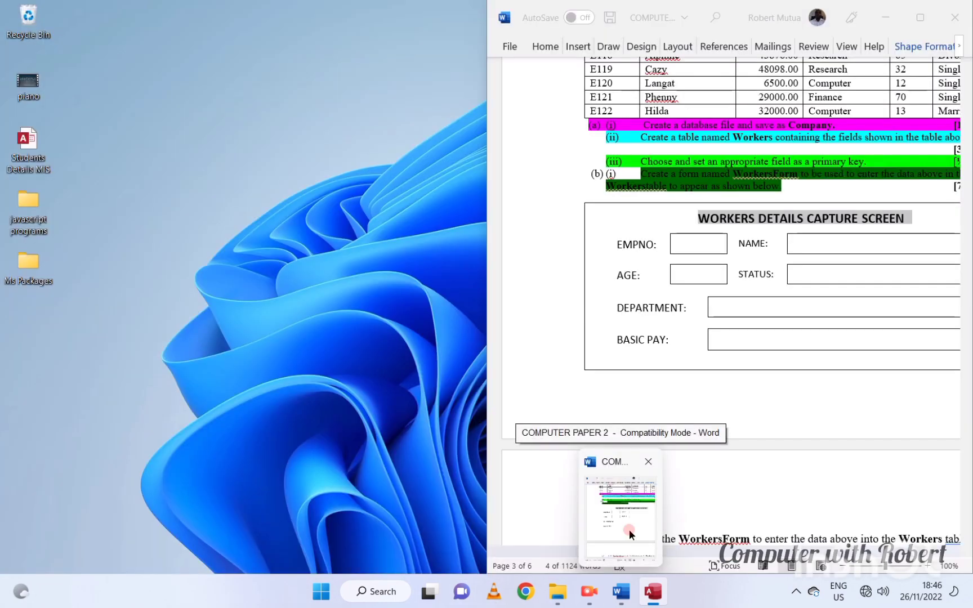
click(216, 258)
Step: Show the fields of all tables and add the Workers fields EMPNO and AGE beneath the form title, one below the other
click(346, 46)
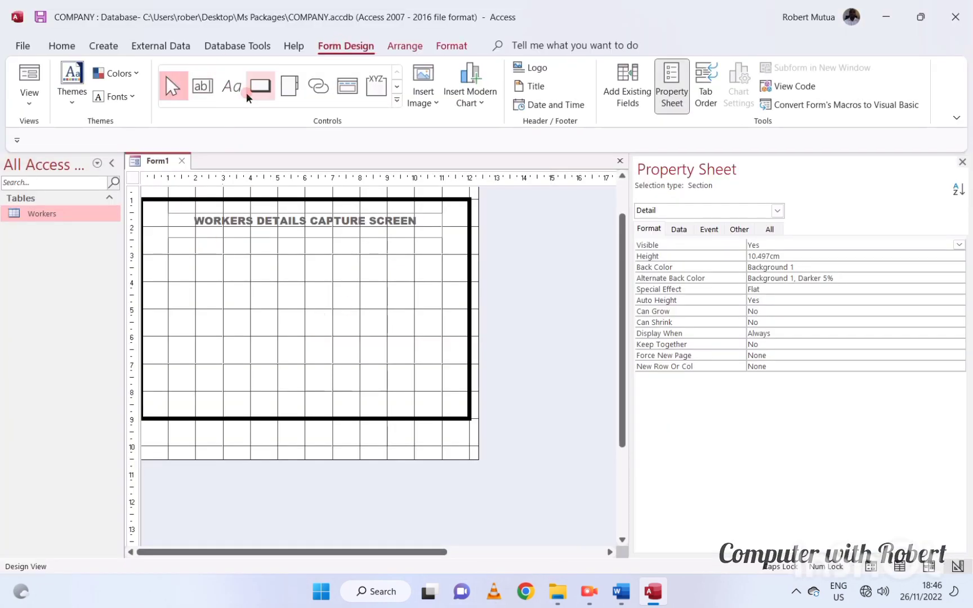
click(627, 84)
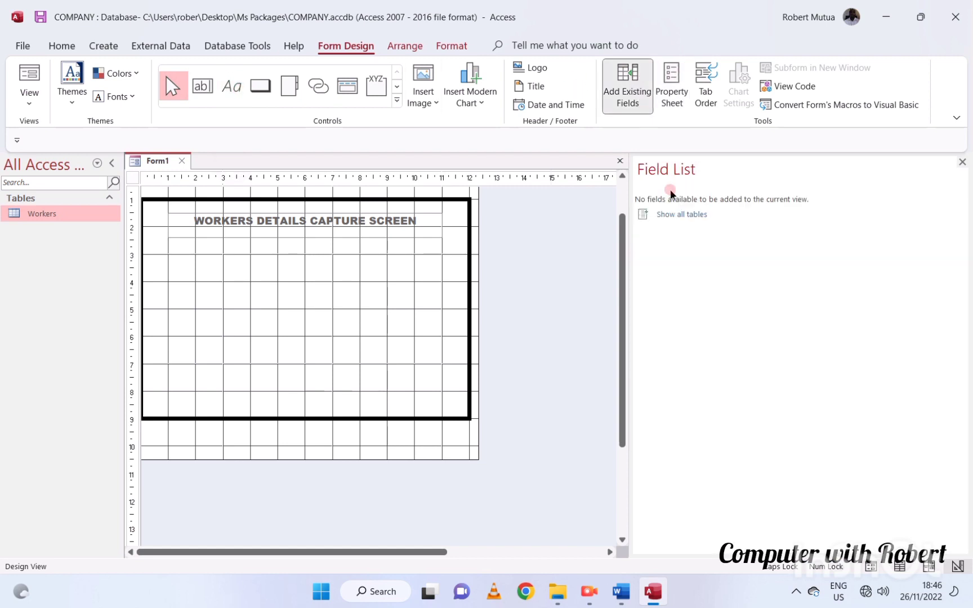
click(670, 215)
click(642, 217)
double_click(676, 230)
drag(159, 209, 184, 269)
double_click(669, 282)
click(157, 225)
Step: Consult the form layout in Word and add the DEPARTMENT and BASIC PAY fields below AGE on the Access form
click(620, 591)
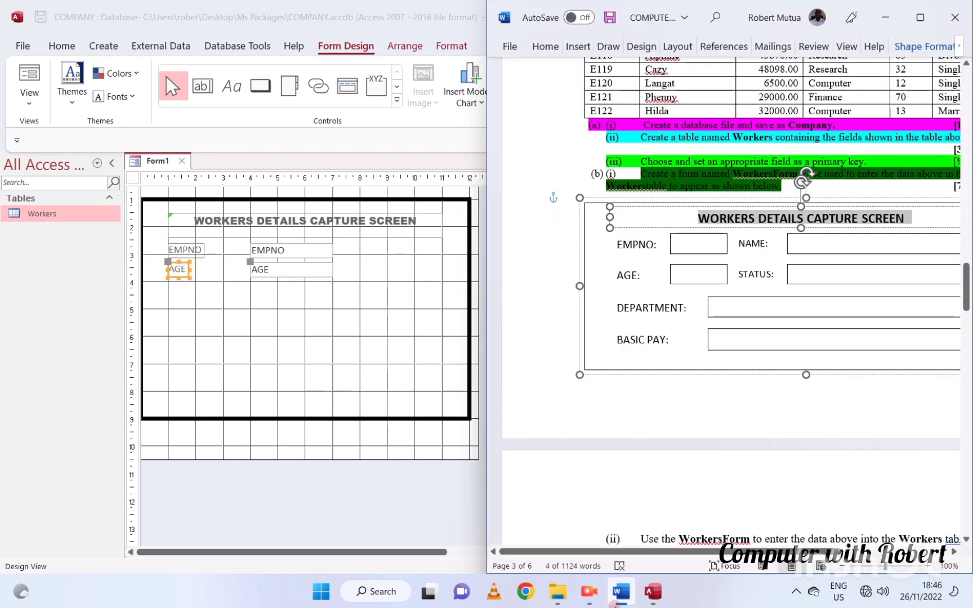
double_click(634, 307)
double_click(630, 340)
click(621, 592)
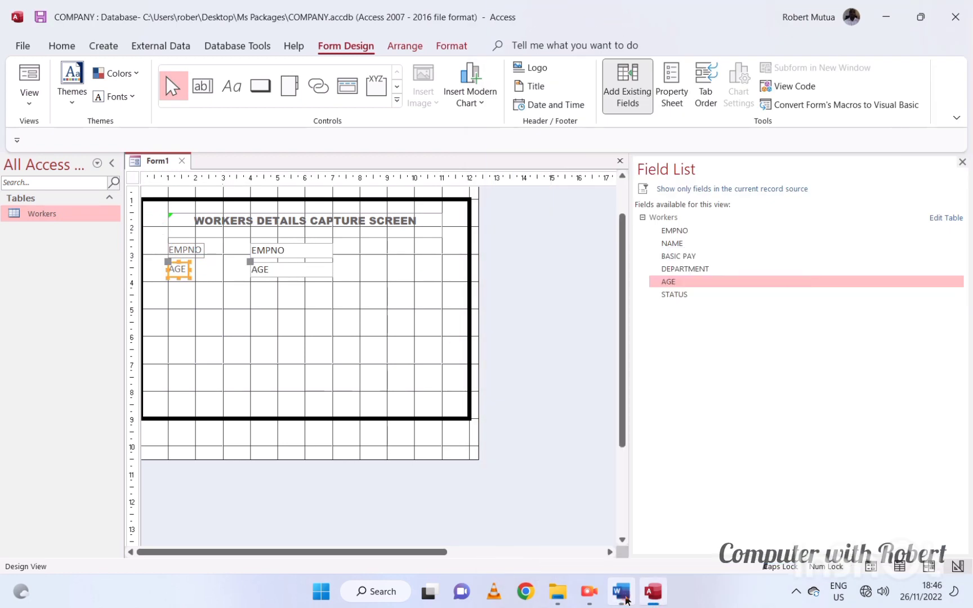
drag(667, 274, 199, 215)
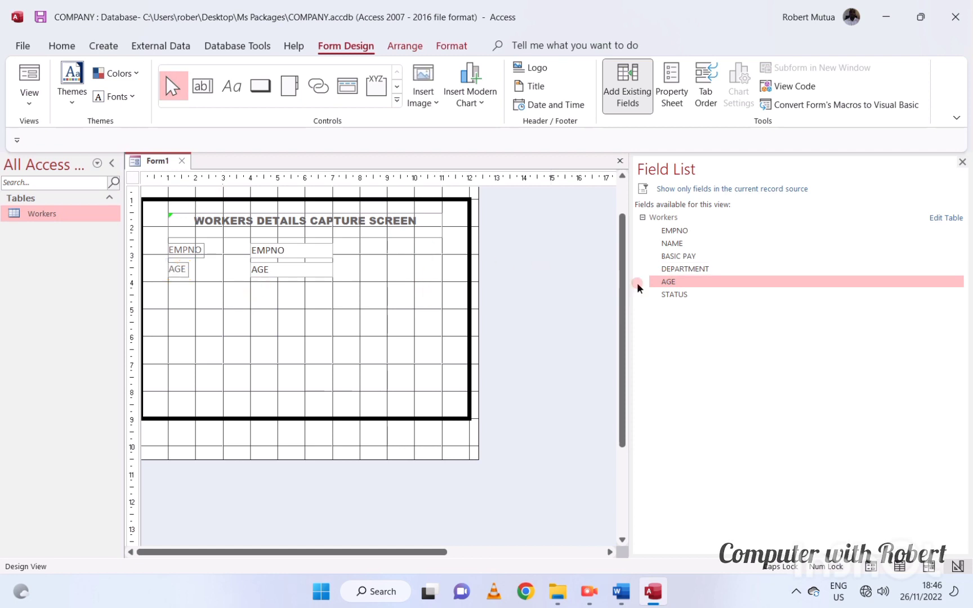
drag(676, 269, 169, 317)
click(620, 592)
key(alt+Tab)
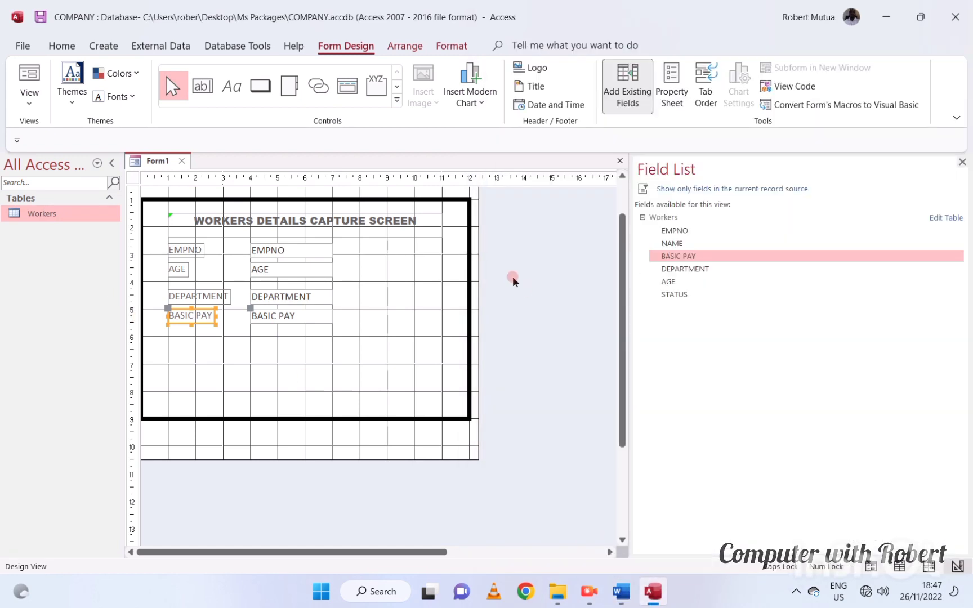
Step: Delete the black rectangle and add the NAME and STATUS fields to the right of EMPNO and AGE, following the Word layout
click(465, 256)
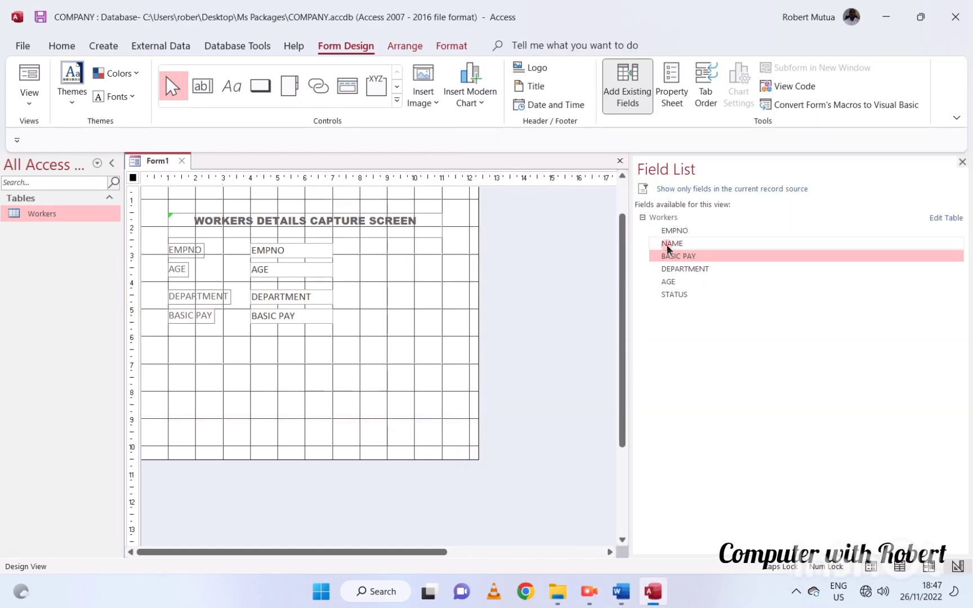
drag(669, 249, 373, 248)
click(620, 591)
click(748, 274)
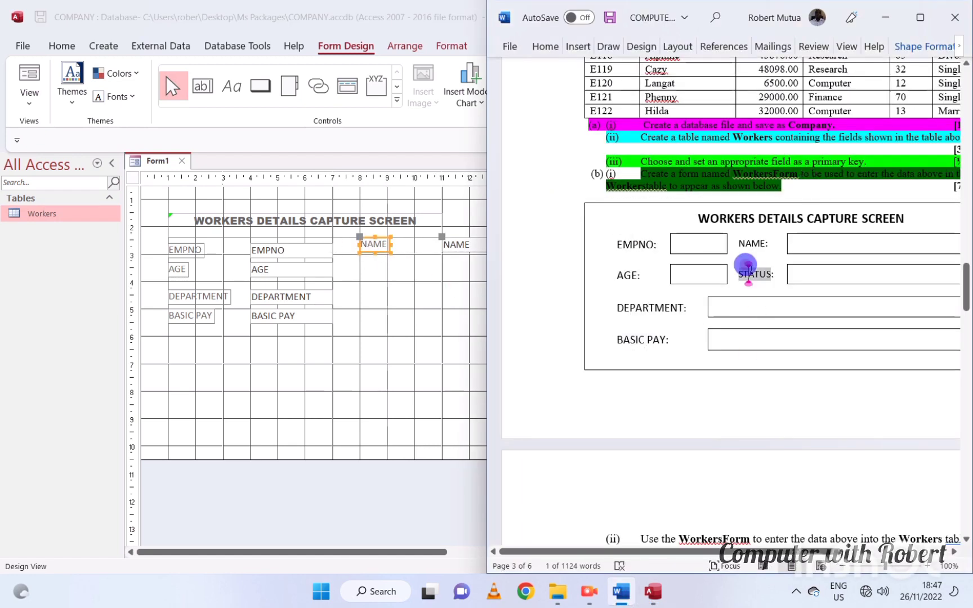
key(alt+Tab)
drag(675, 294, 442, 263)
Step: Reduce the STATUS list box to one line in height and preview the form in Form view
click(475, 286)
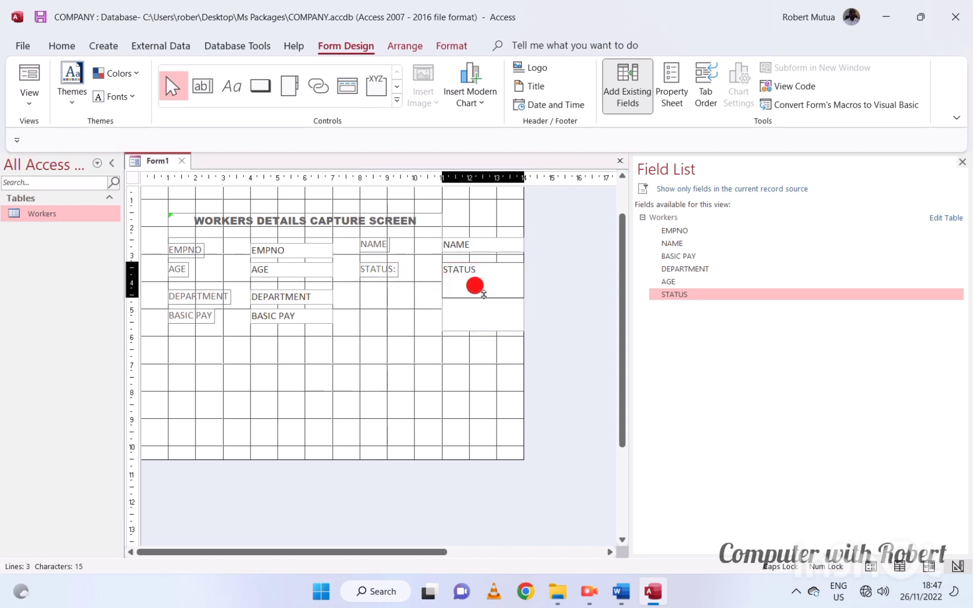
drag(484, 294, 480, 282)
click(621, 591)
click(622, 595)
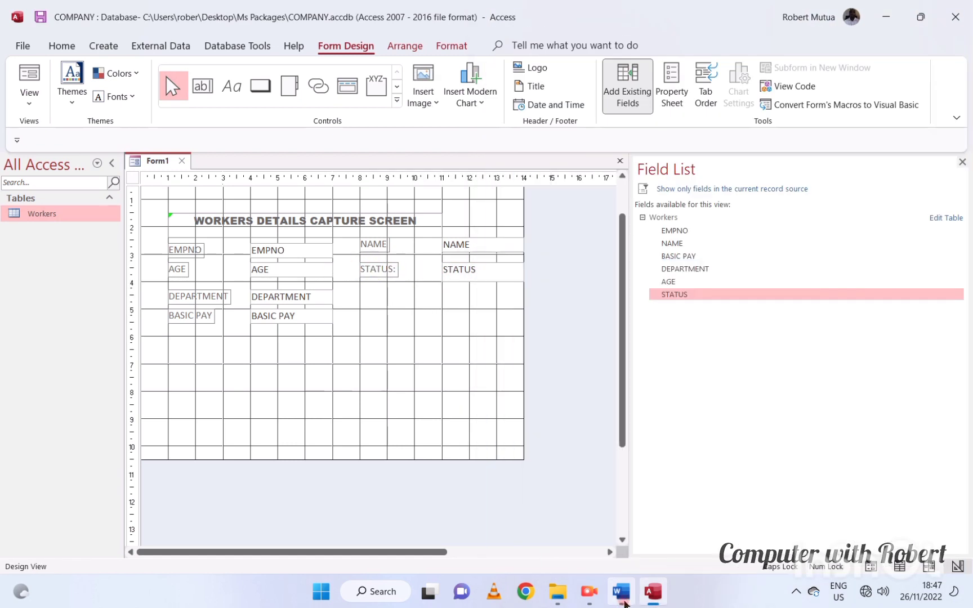
key(F5)
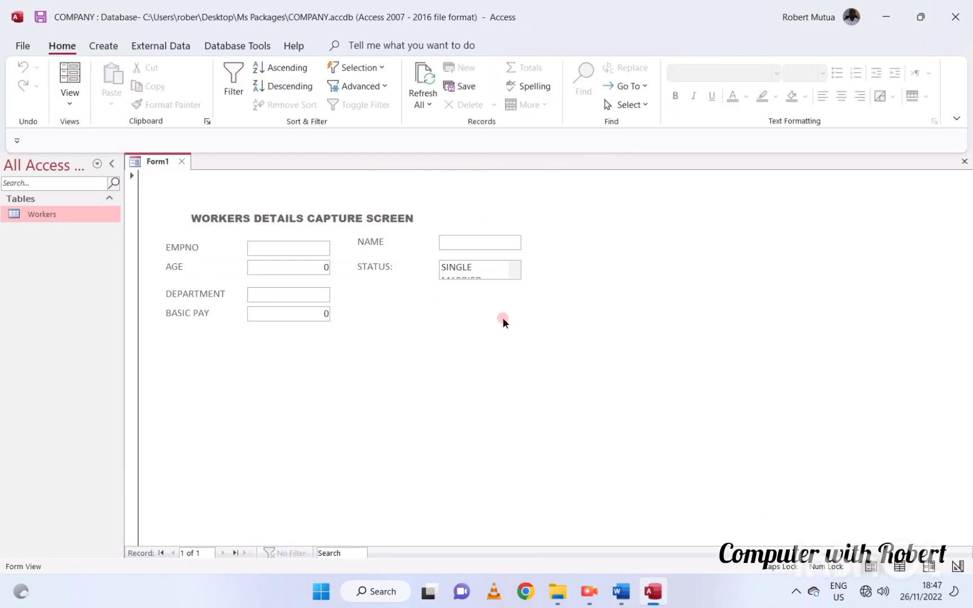
key(ctrl+comma)
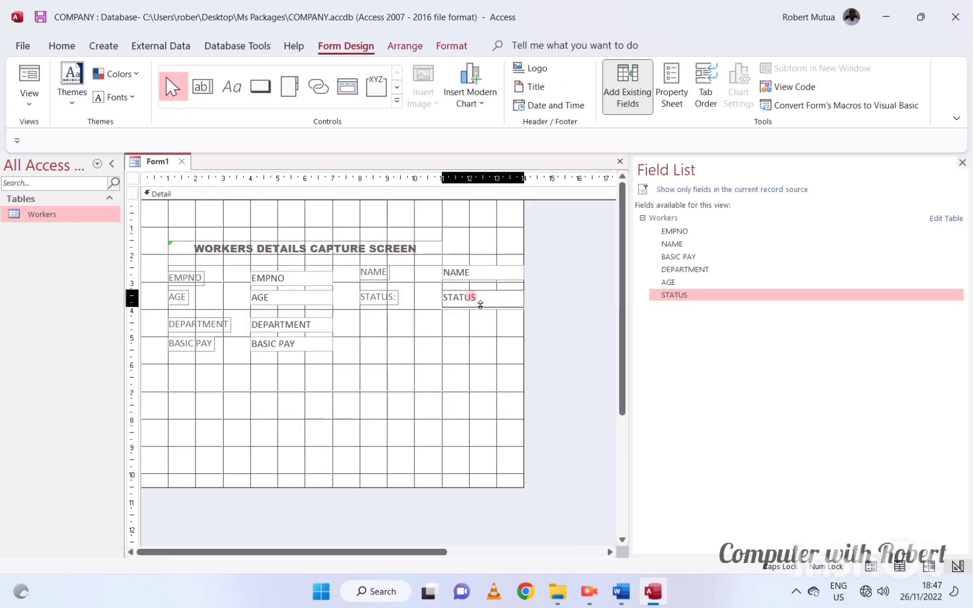
key(F5)
click(515, 266)
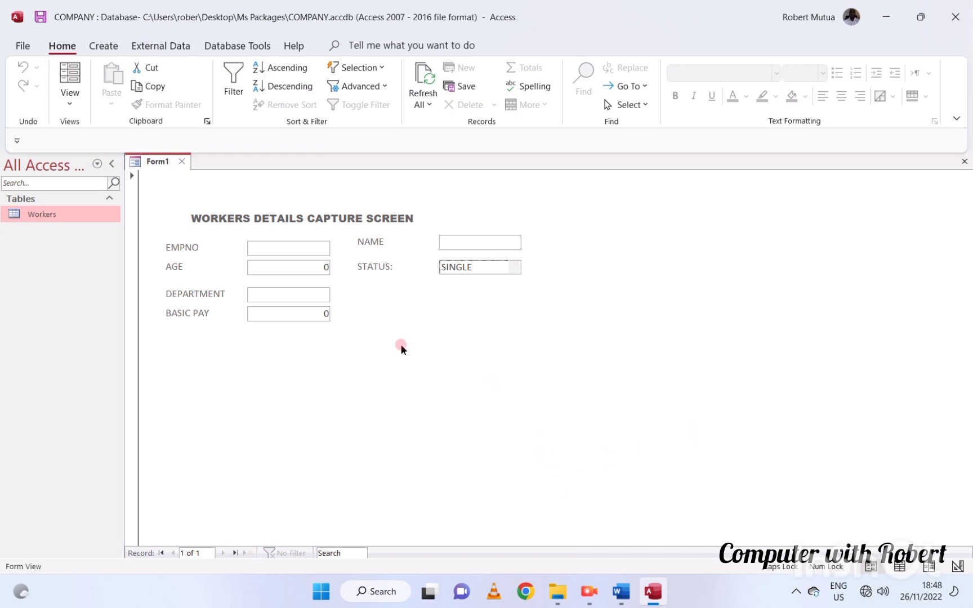
Step: Return to Design view and set the Detail section's back colour to Accent 6, Lighter 60%
key(ctrl+comma)
key(F4)
key(ctrl+r)
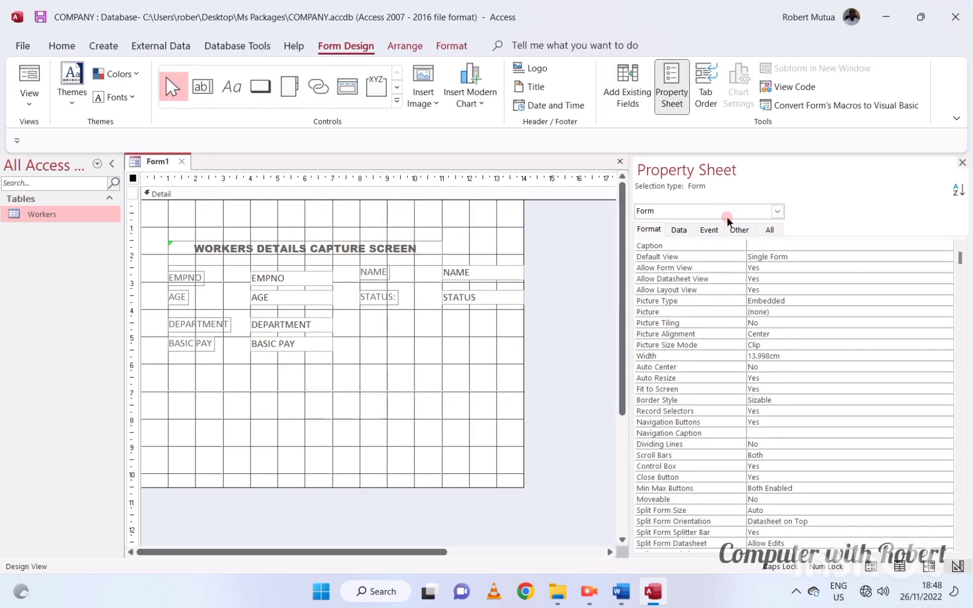
click(739, 230)
click(809, 246)
click(509, 363)
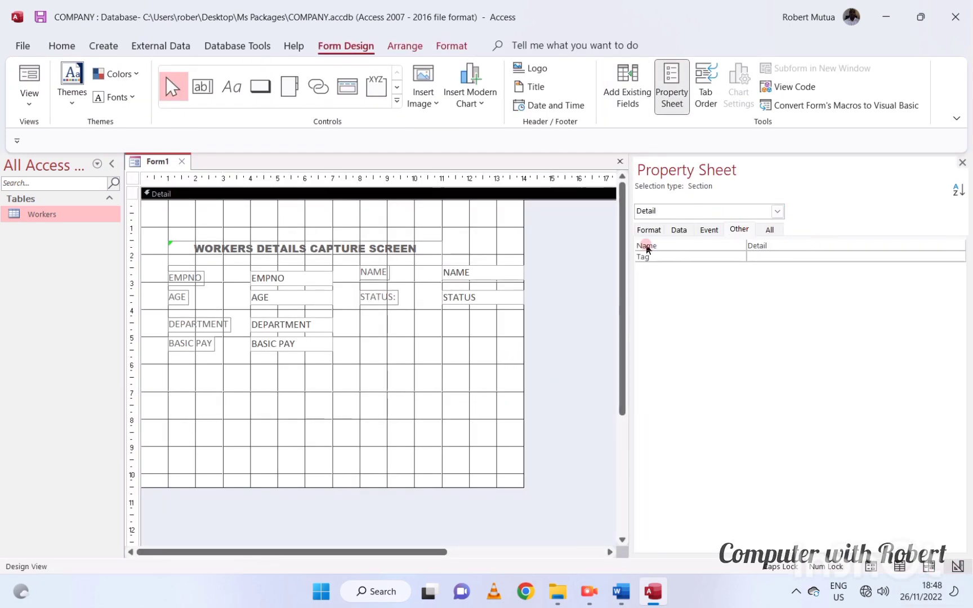
click(651, 230)
click(474, 372)
click(840, 243)
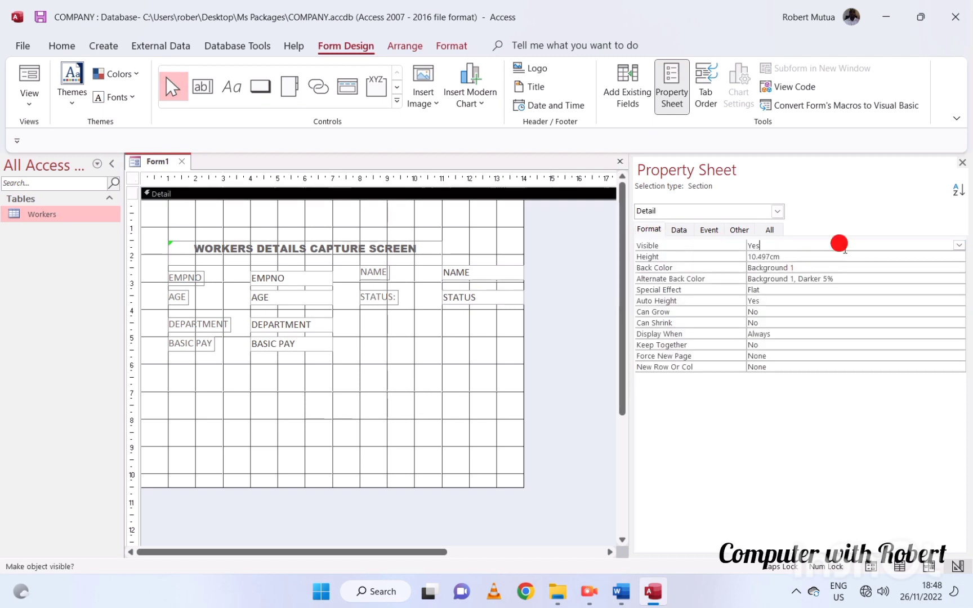
click(801, 269)
click(947, 268)
click(851, 350)
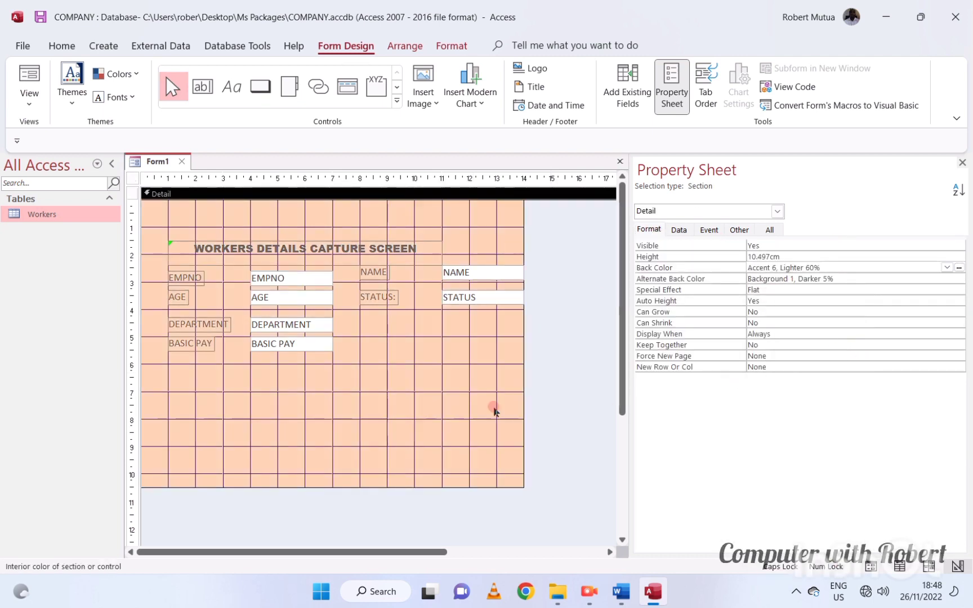
Step: Make the EMPNO, AGE, DEPARTMENT, BASIC PAY, NAME and STATUS labels bold
click(202, 278)
shift+click(178, 298)
shift+click(374, 272)
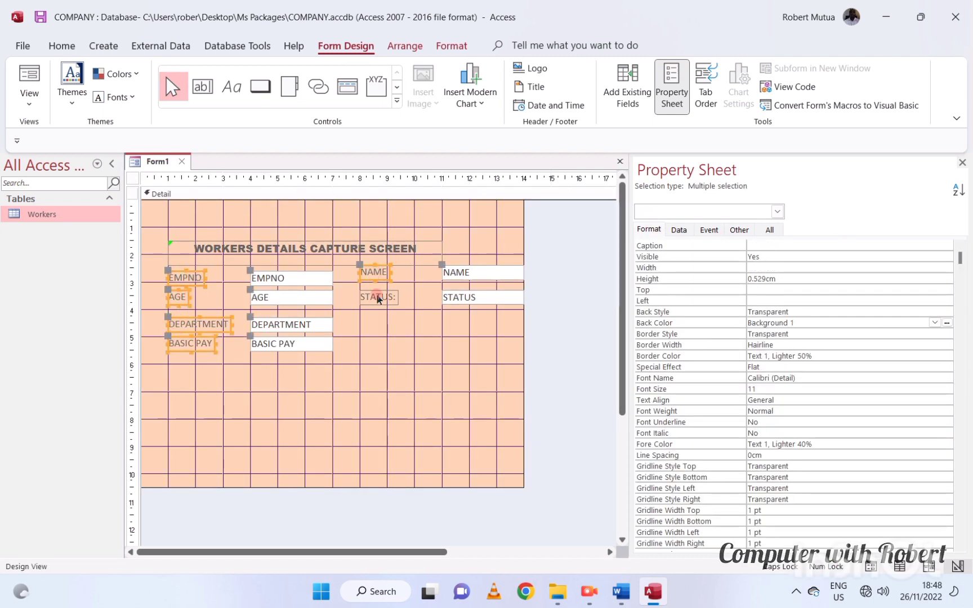
shift+click(378, 297)
click(452, 46)
click(129, 95)
click(296, 363)
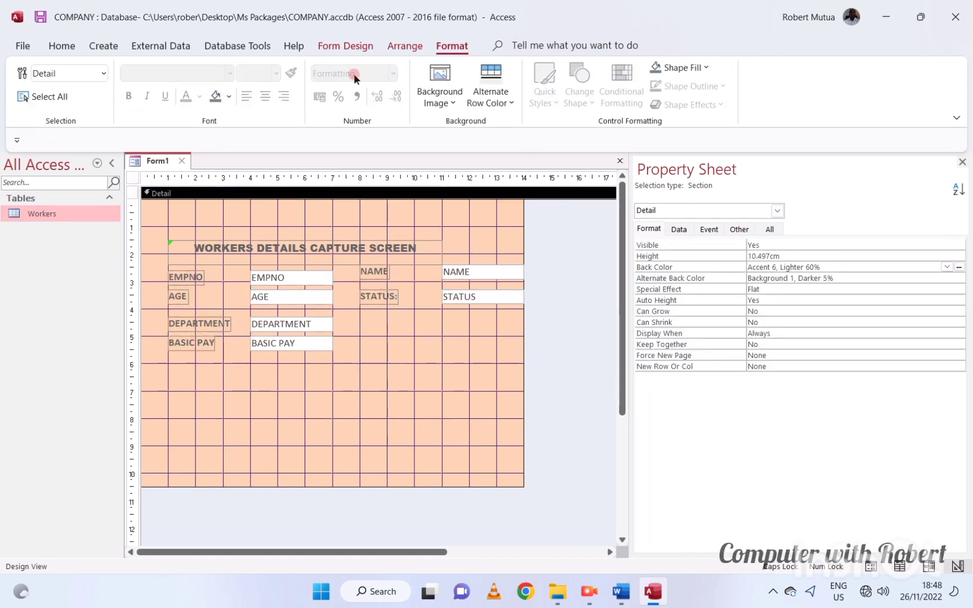
Step: Draw a command button about 3 cm wide and 0.9 cm high below the STATUS field and choose the Save Record operation for it
click(253, 47)
click(346, 46)
click(260, 86)
drag(426, 323, 507, 345)
click(462, 224)
click(558, 254)
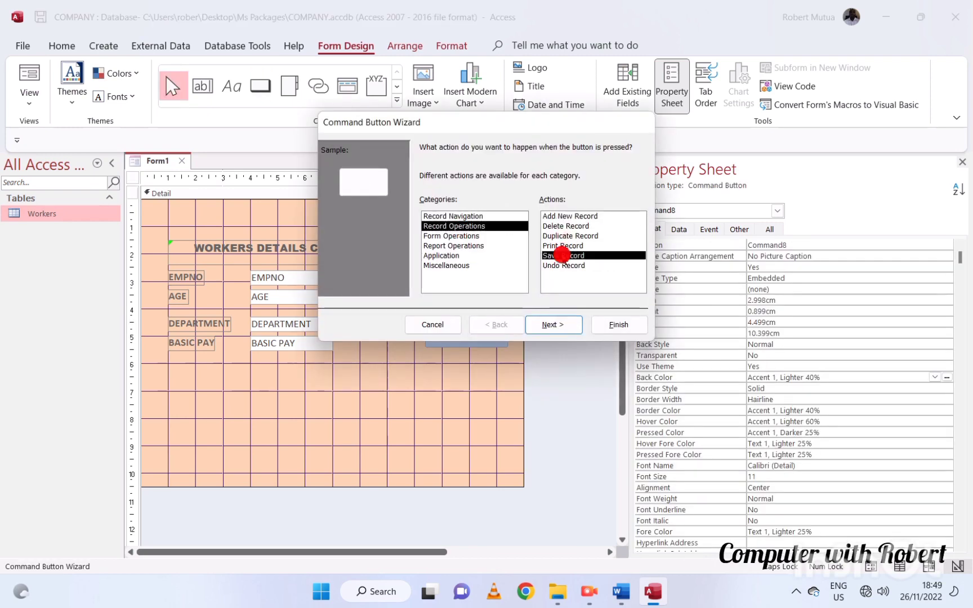
Step: Set the command button's text to POST and finish the Command Button Wizard
click(554, 324)
click(518, 207)
text(post)
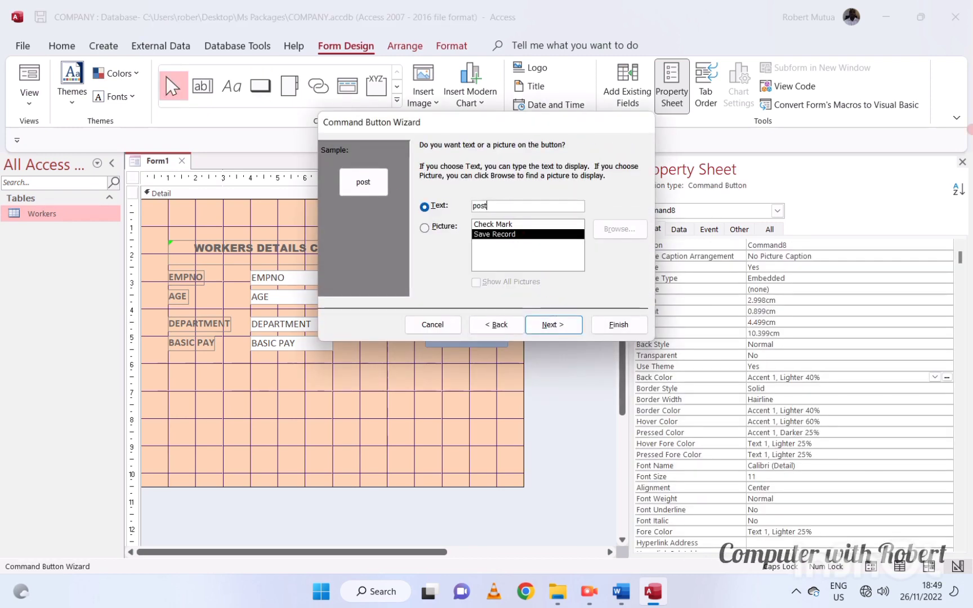
text(POST)
click(553, 324)
click(618, 324)
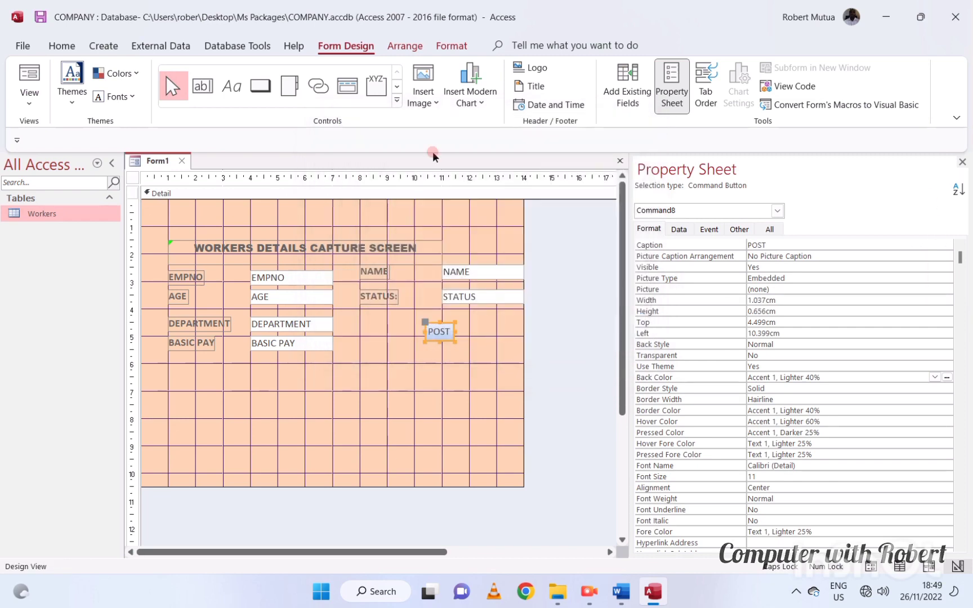
Step: Add a command button about 1 cm wide below POST that adds a new record, with the text NEW
click(260, 85)
drag(426, 346, 451, 359)
click(445, 224)
key(Return)
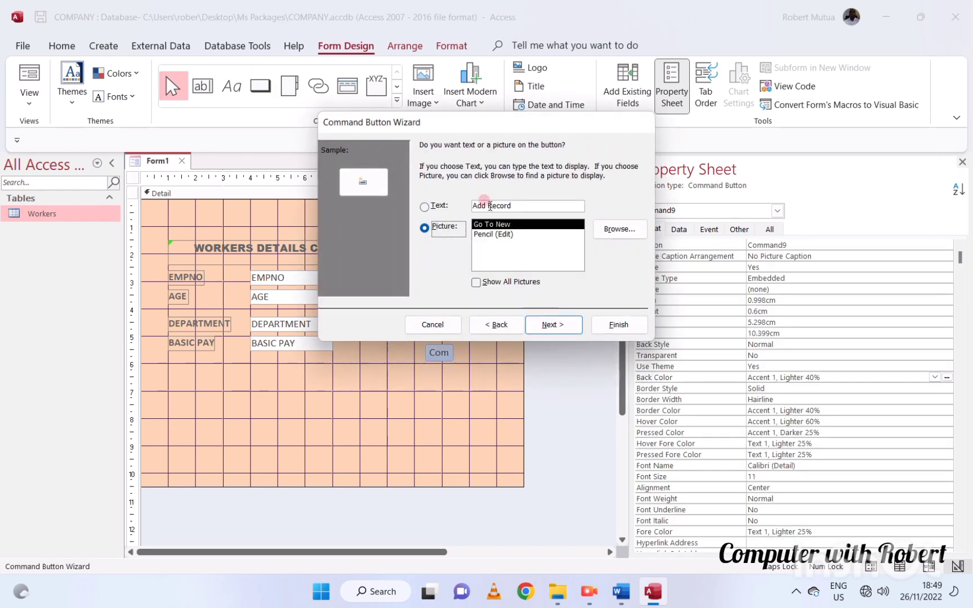
text(NEW)
click(554, 325)
click(618, 324)
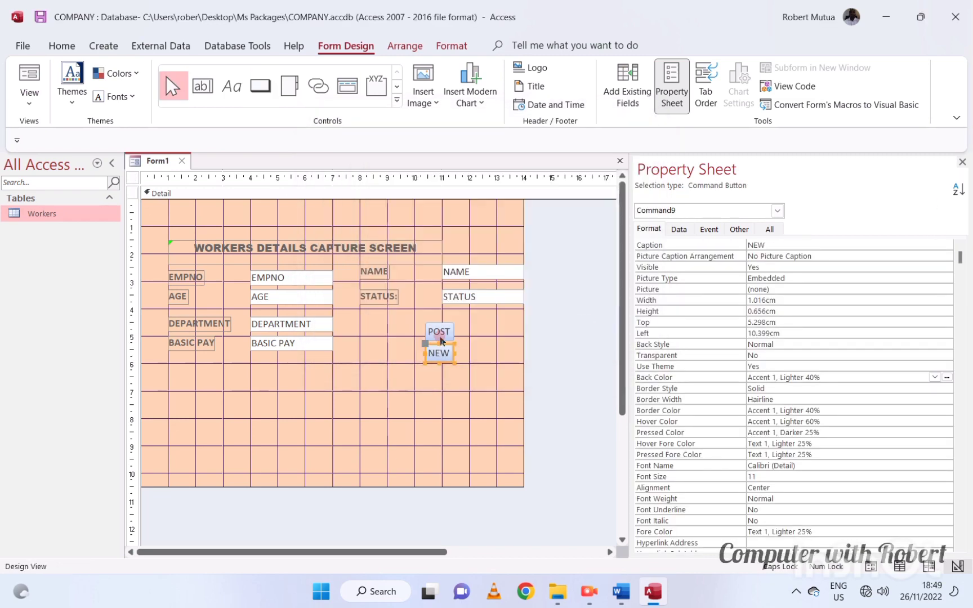
Step: Select the POST and NEW buttons together and widen both to about 2.6 cm
shift+click(438, 351)
click(738, 311)
drag(457, 332, 498, 331)
scroll(652, 84, down, 2)
Step: Format the POST and NEW buttons with a rounded shape, the light red Quick Style and bold Arial Black text
click(579, 88)
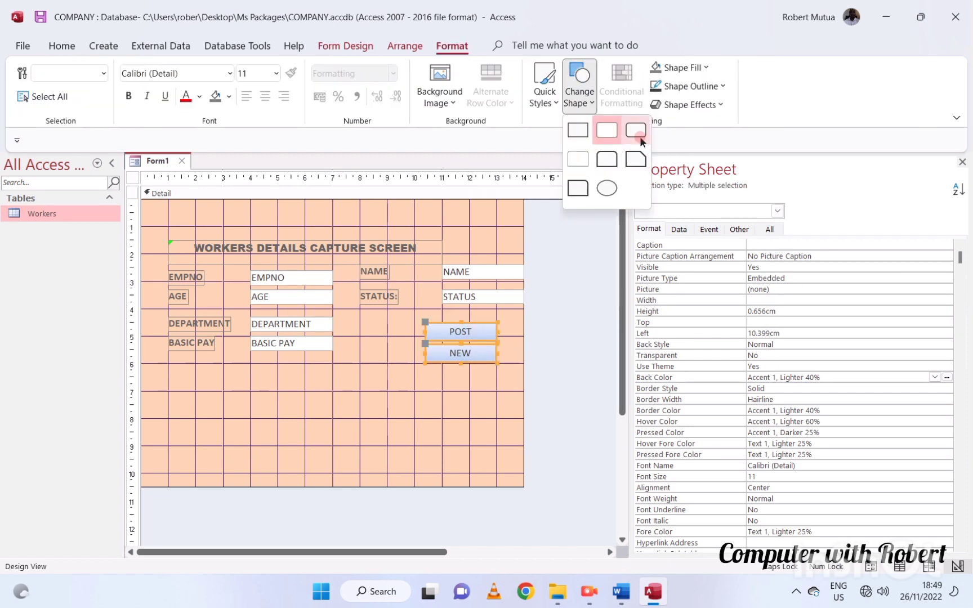
click(544, 90)
click(631, 278)
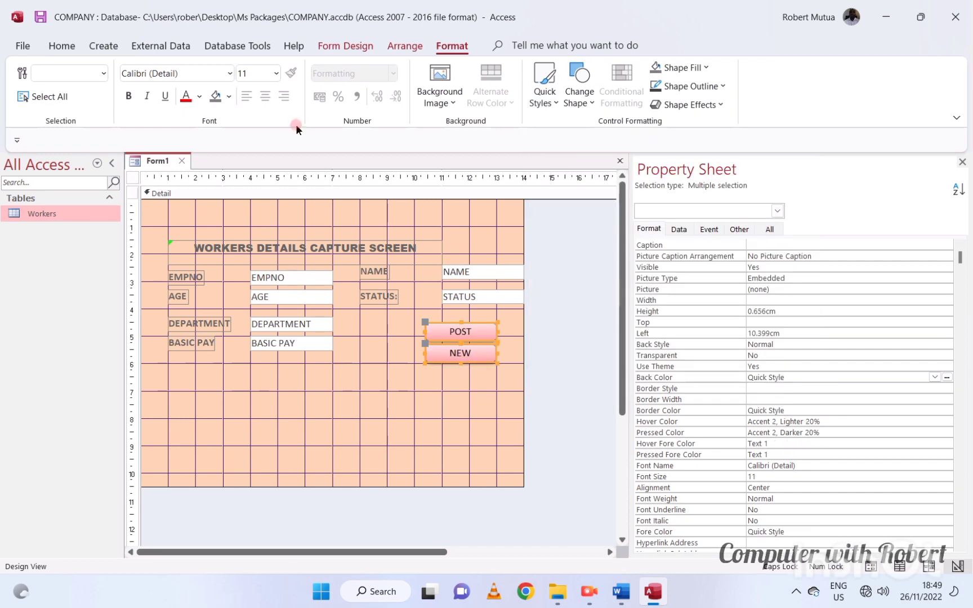
click(129, 96)
click(230, 74)
click(185, 189)
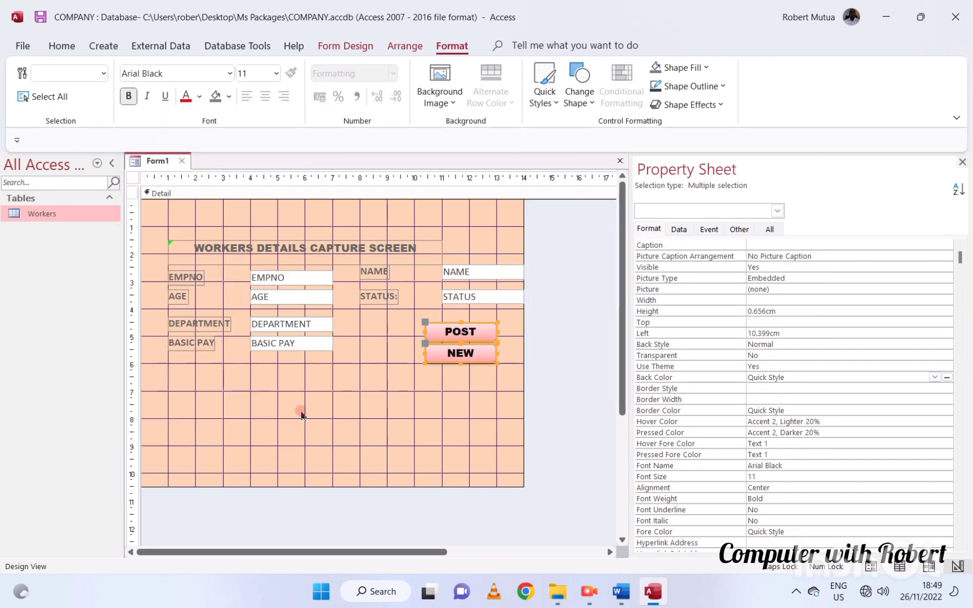
Step: Draw a command button about 12 cm wide and 0.7 cm high below the BASIC PAY row and choose the Close Form operation
click(384, 415)
click(332, 46)
click(260, 85)
drag(166, 380, 496, 399)
click(454, 225)
click(454, 236)
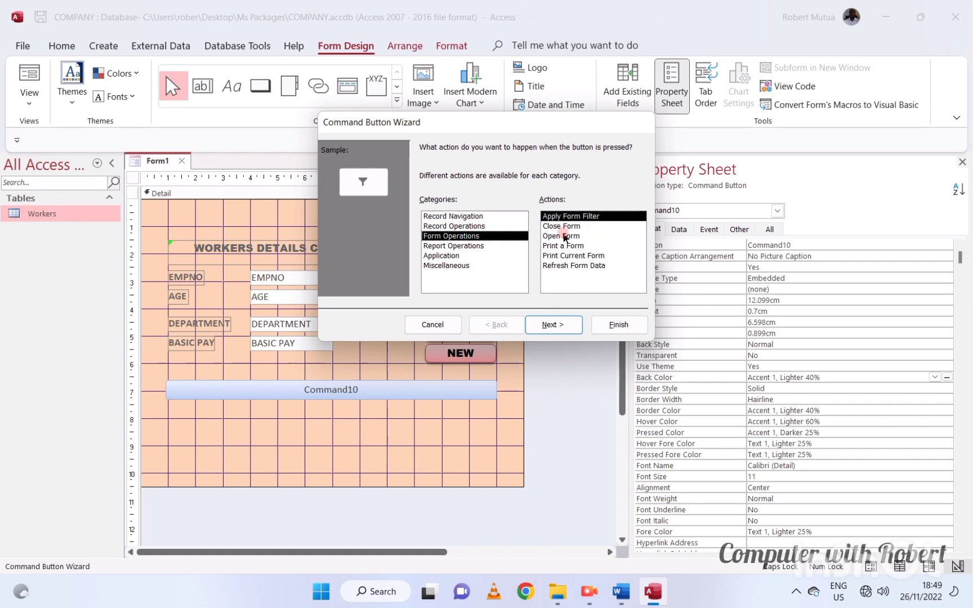
click(565, 226)
click(554, 325)
Step: Set the wide command button's text to CLOSE FORM and finish the Command Button Wizard
text(eCXI)
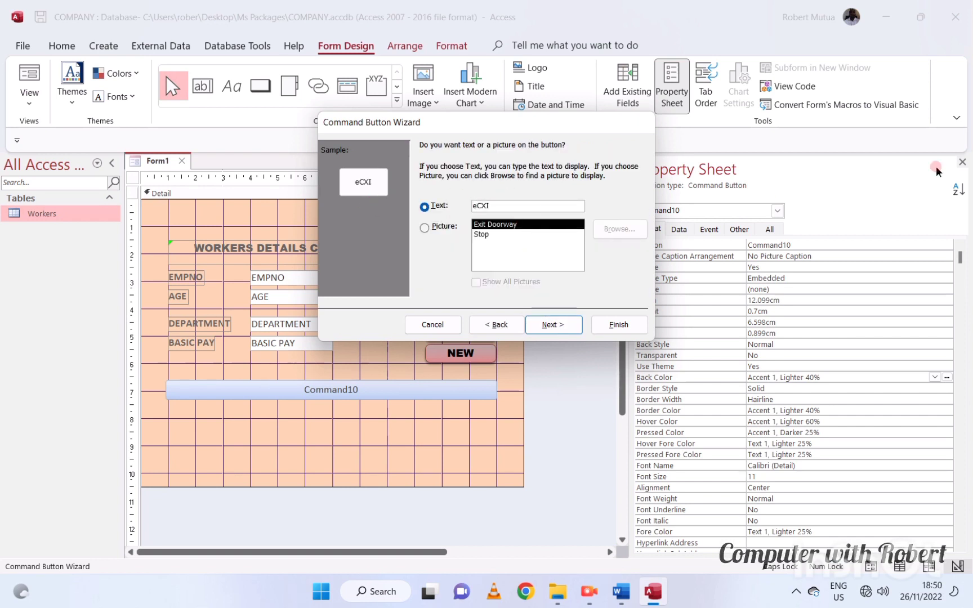
text(OSE FORM)
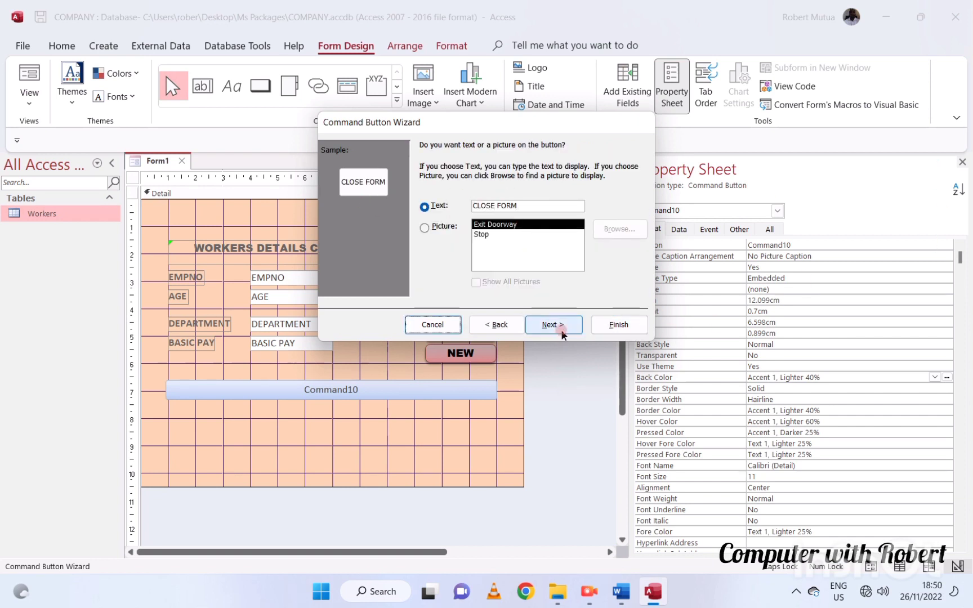
click(554, 325)
key(Return)
drag(230, 390, 498, 396)
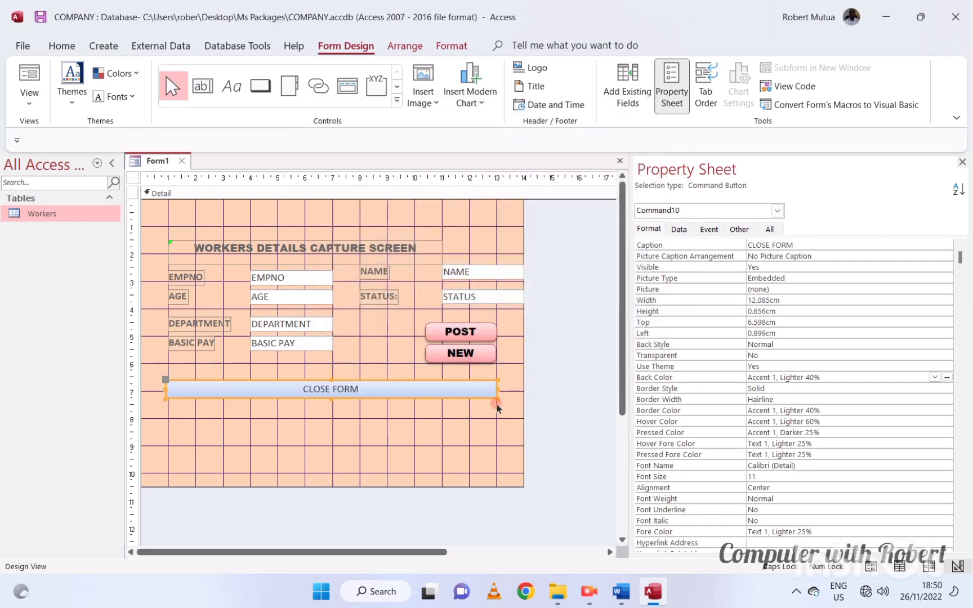
Step: Format the CLOSE FORM button with a rounded shape, the light red Quick Style and the Arial Black font
click(451, 46)
click(580, 97)
click(545, 97)
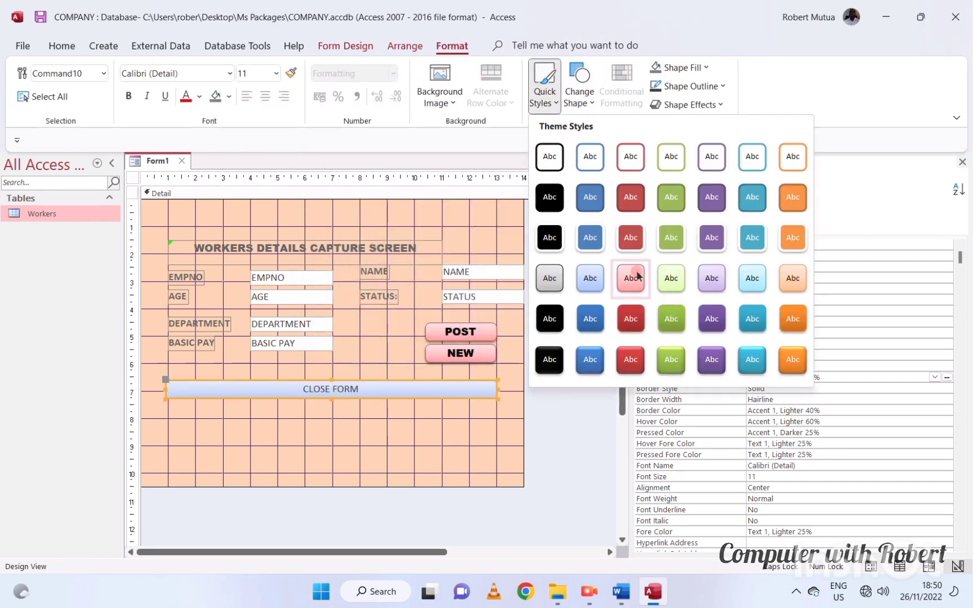
click(628, 278)
click(230, 74)
click(169, 187)
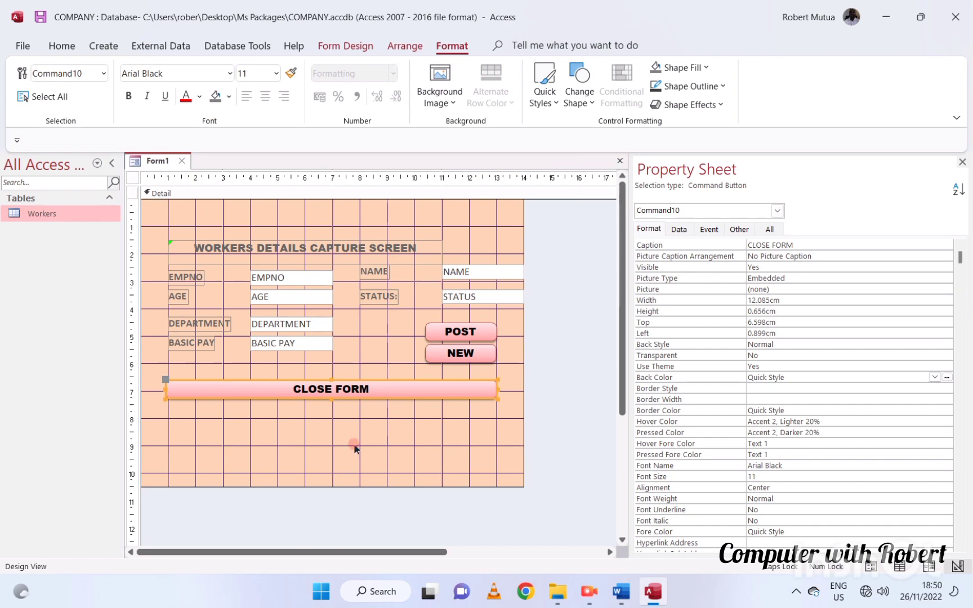
Step: Check the form task in the Word exam paper, return to Access and save the form as Workers Form
click(621, 591)
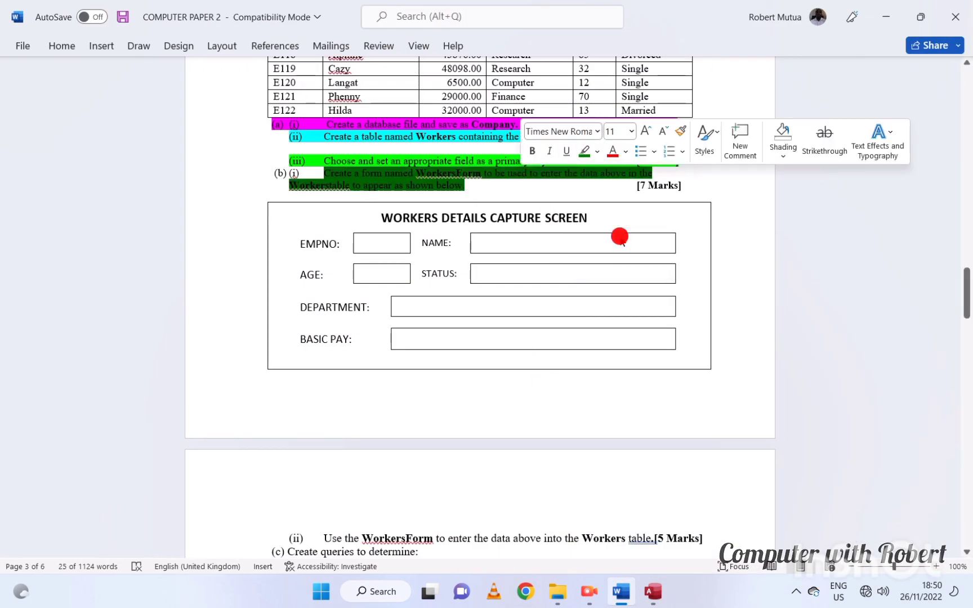
click(619, 237)
scroll(600, 168, down, 3)
key(alt+Tab)
key(ctrl+s)
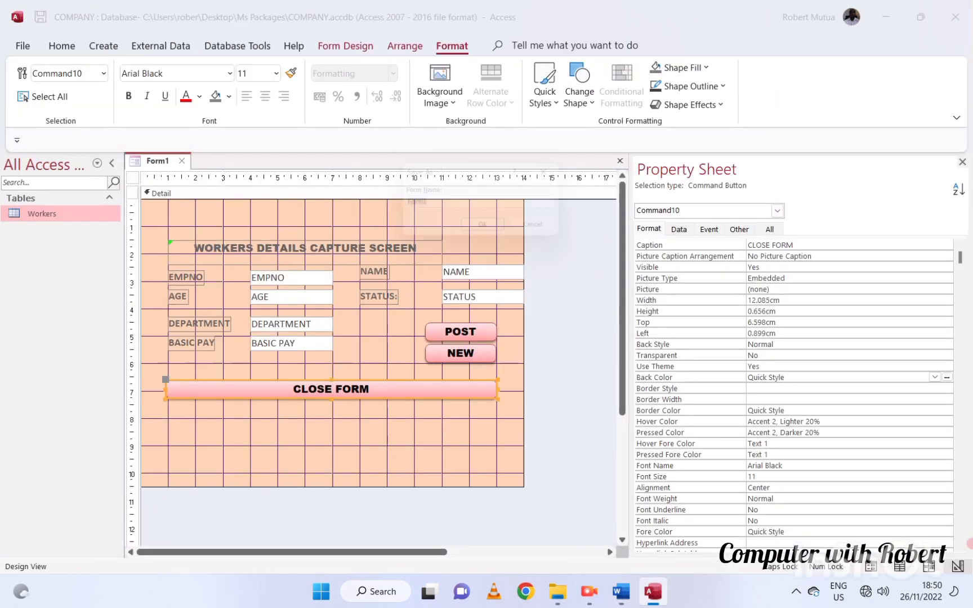
text(Workers Form)
key(Return)
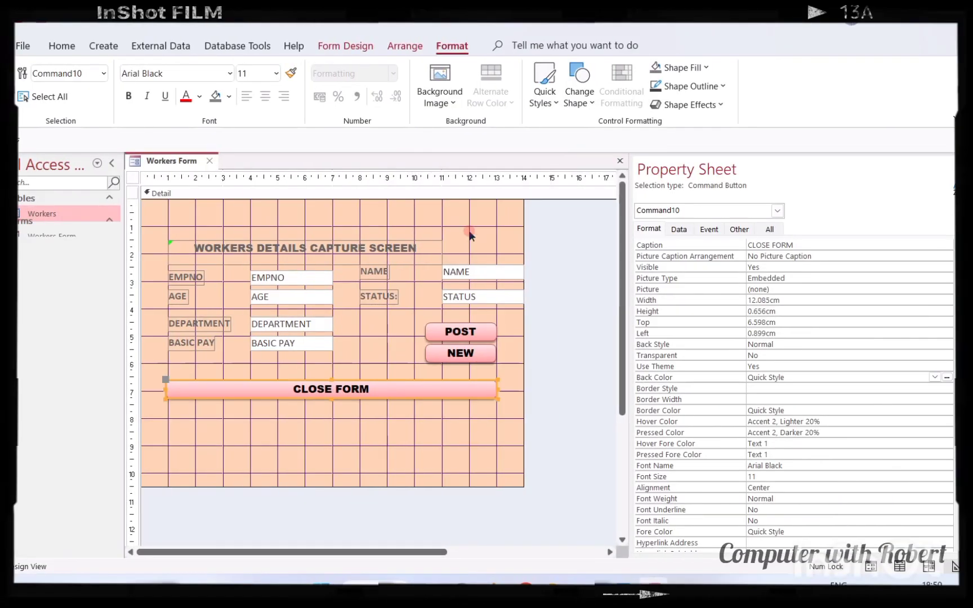
Step: Switch to the Word exam paper and highlight task (b)(ii) about entering data with the WorkersForm in light grey
click(621, 591)
scroll(338, 315, down, 4)
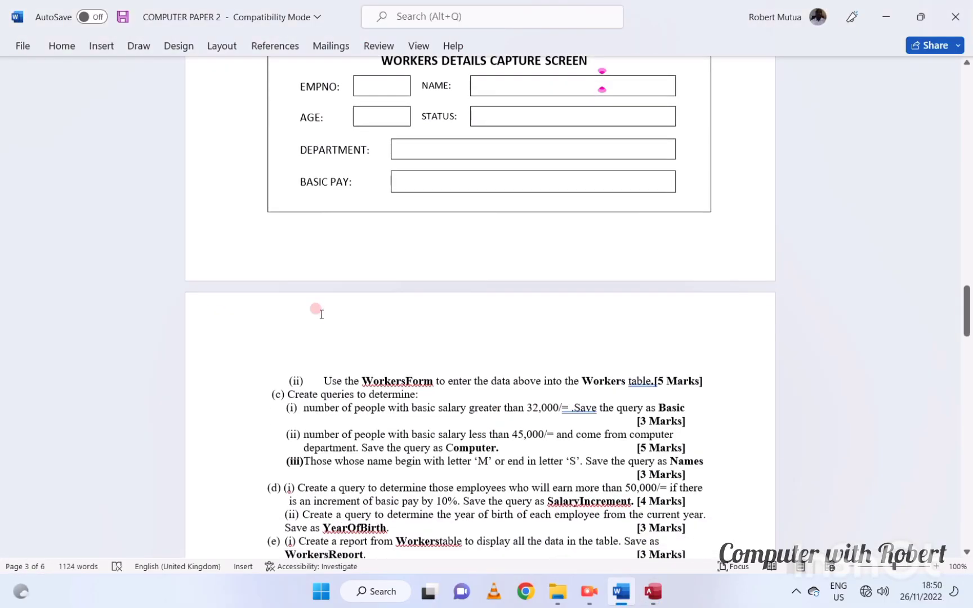
triple_click(357, 330)
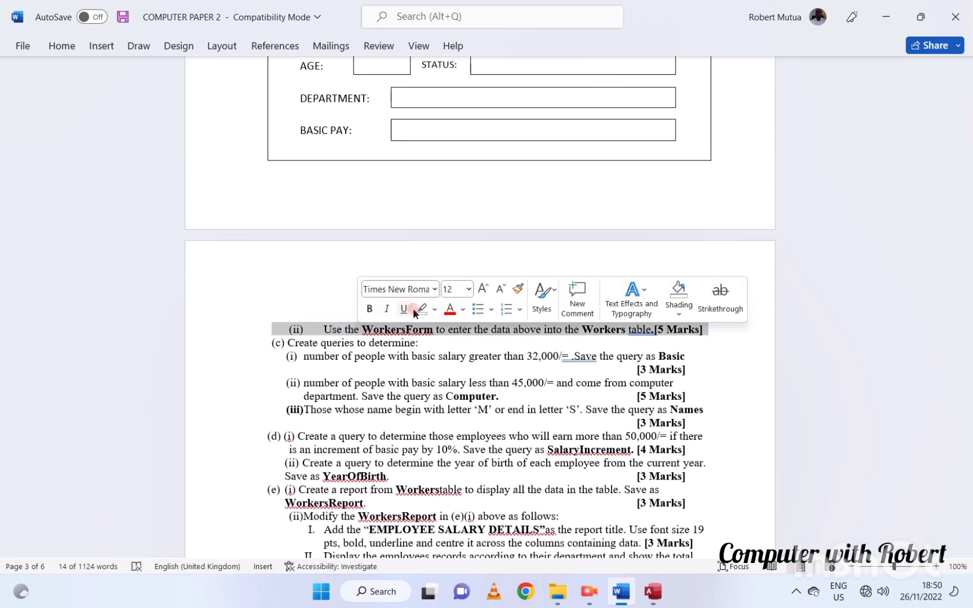
click(435, 310)
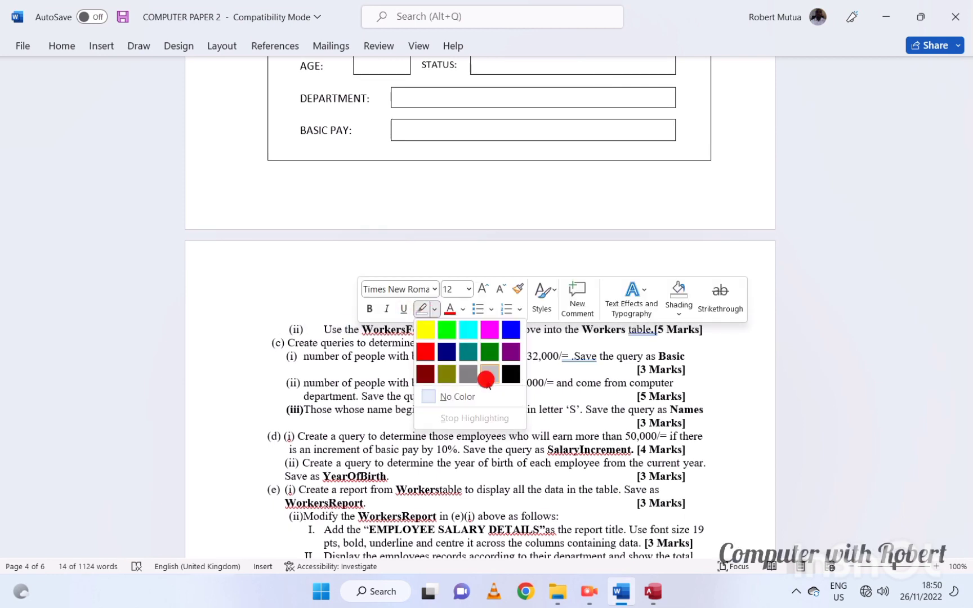
click(465, 413)
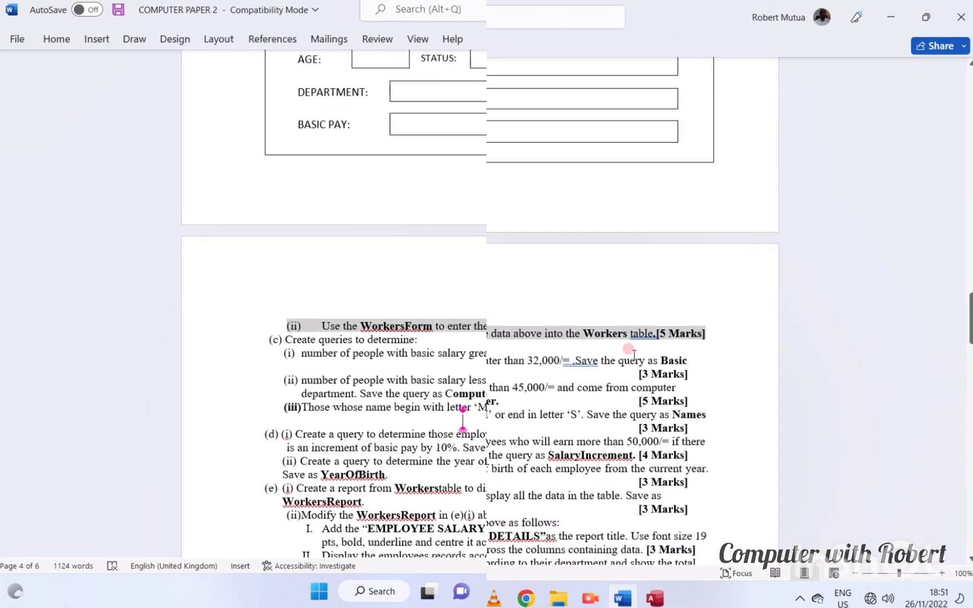
Step: Complete the first worker's record with a BASIC PAY of 16000 and the worker's name, and post it
text(16000)
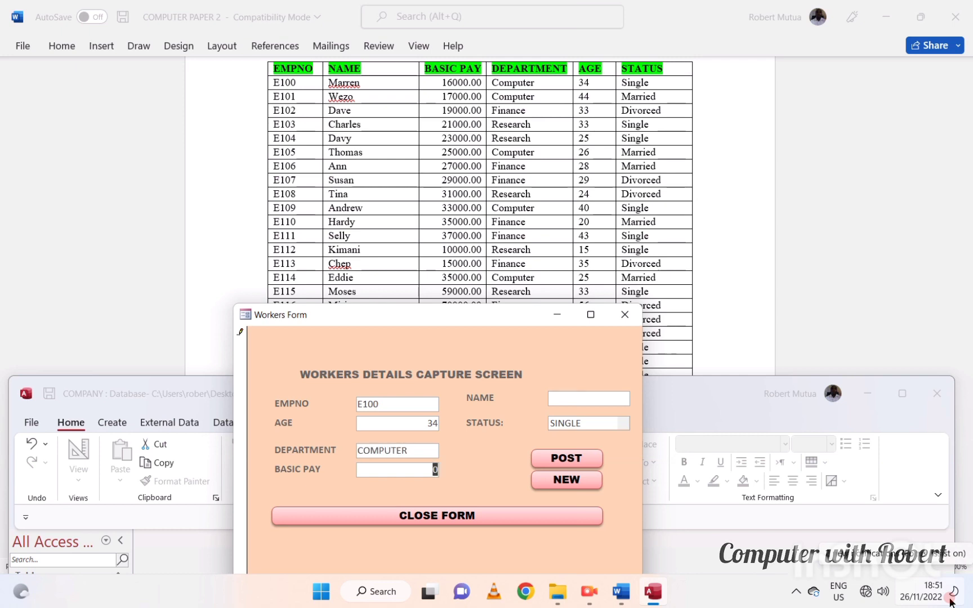
click(593, 397)
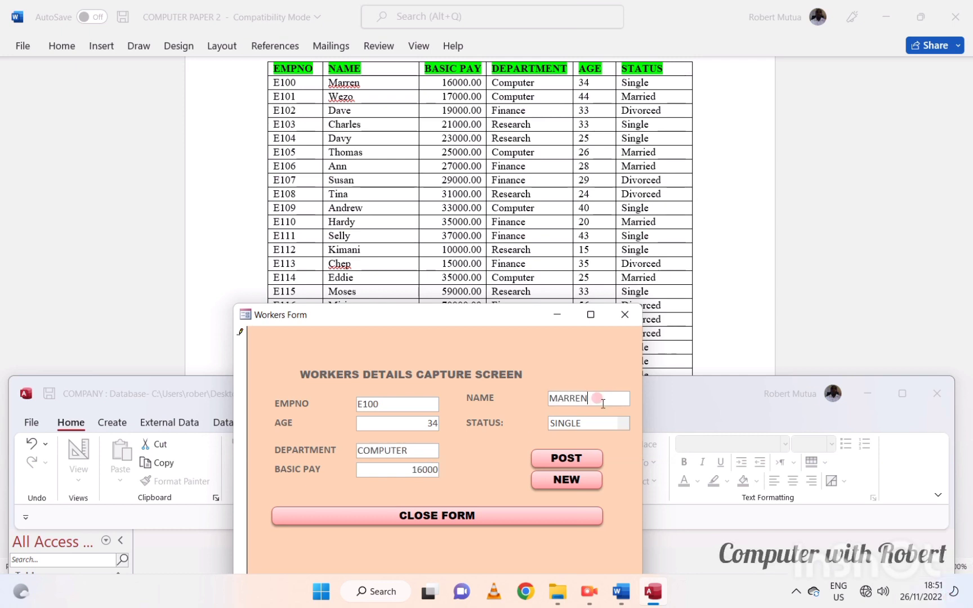
key(Tab)
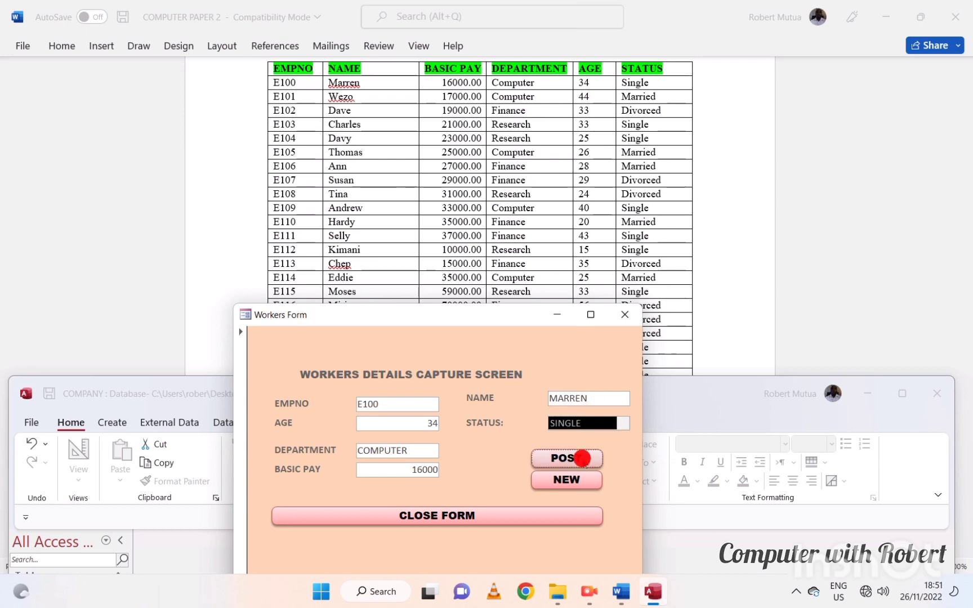
Step: Start a new record with the second worker's employee number and name, and set STATUS to MARRIED
click(566, 479)
text(E)
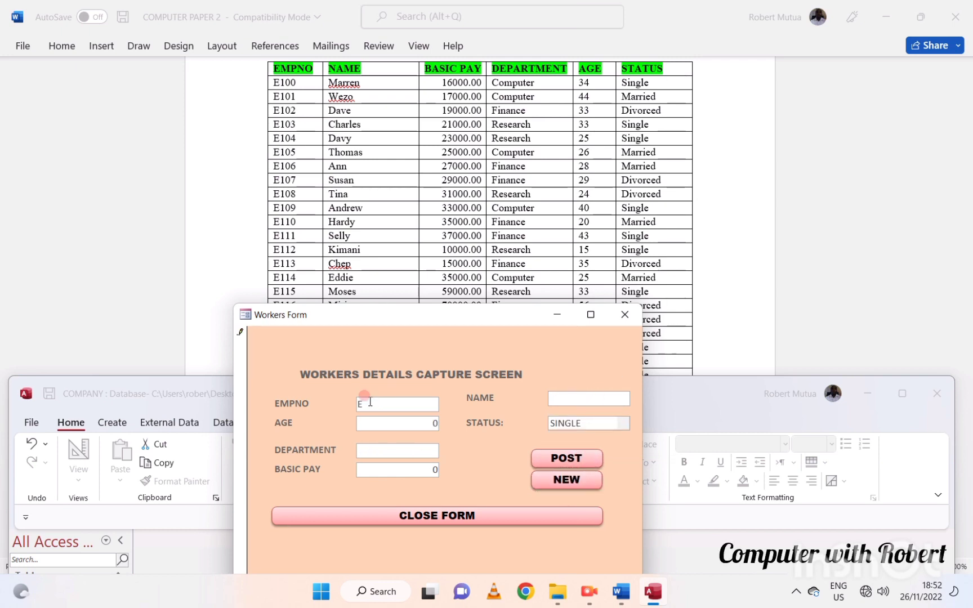
click(573, 397)
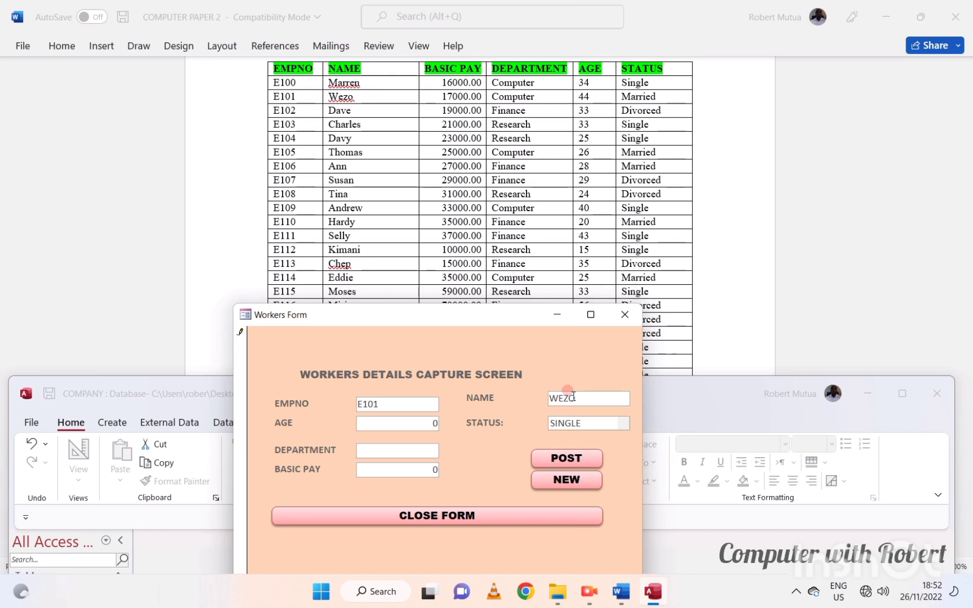
click(620, 423)
click(559, 440)
Step: Set the second worker's AGE to 44 and DEPARTMENT to COMPUTER
click(383, 415)
key(BackSpace)
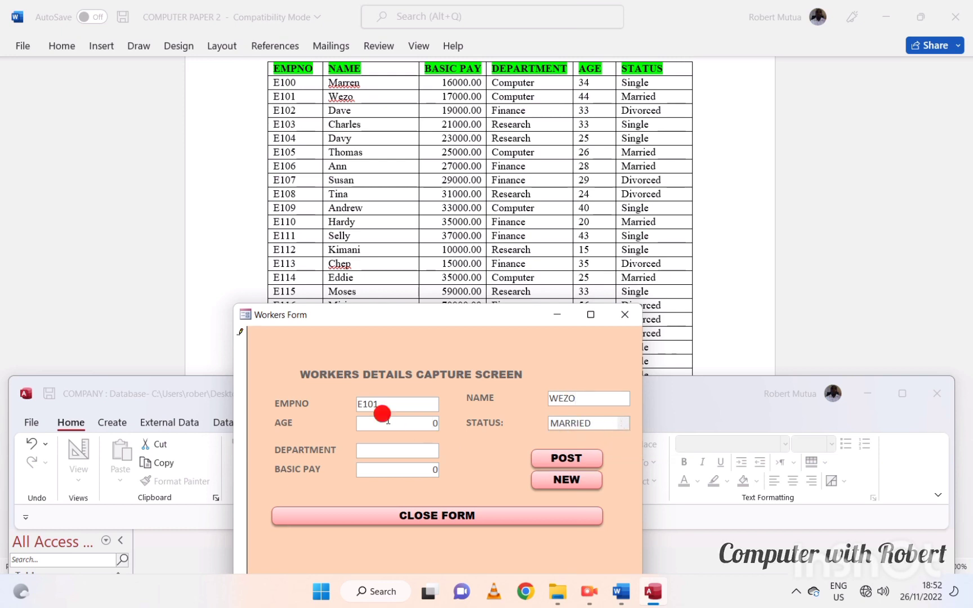
text(44)
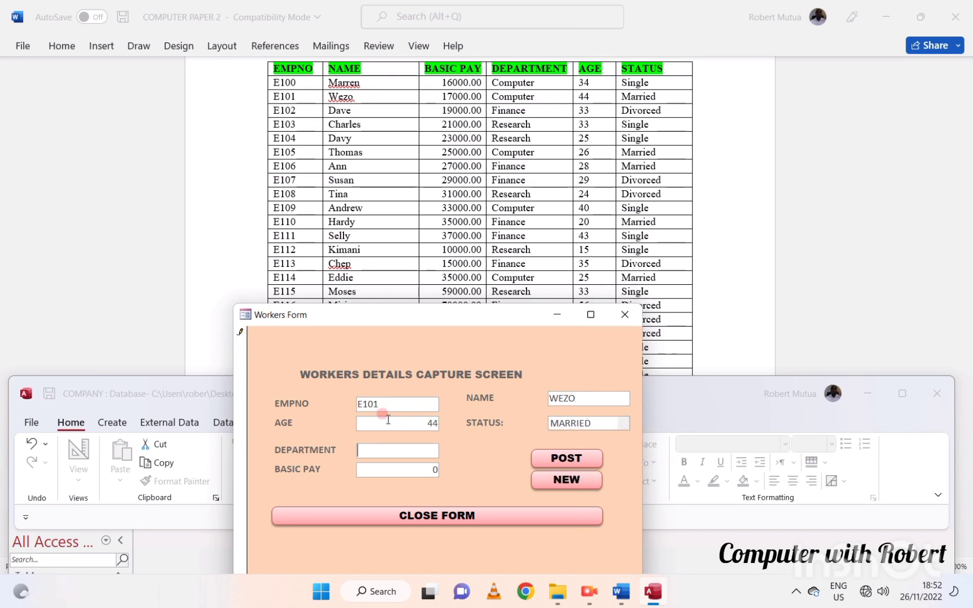
text(COMPU)
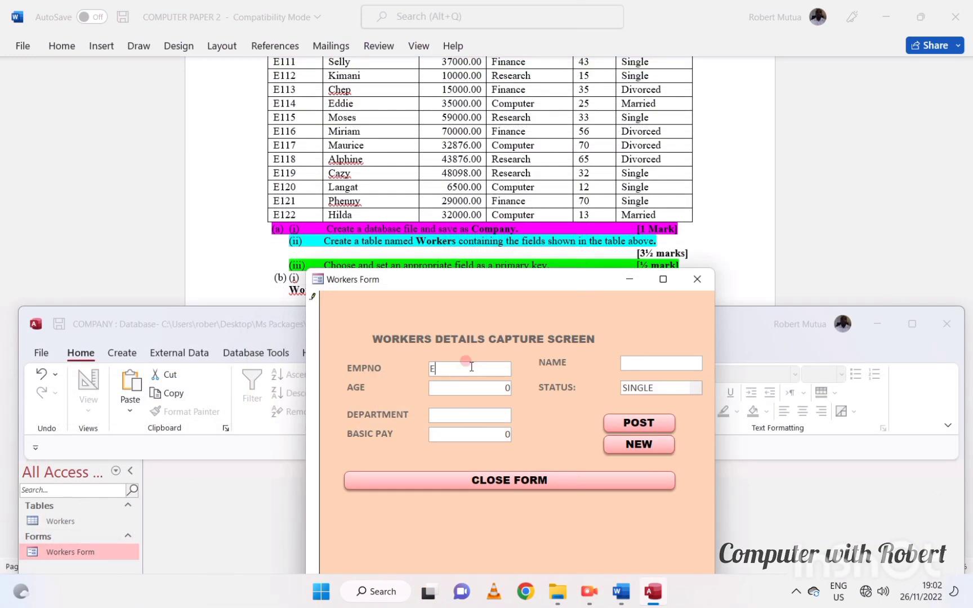
Step: Enter the last listed worker's employee number and name, with AGE 13 and DEPARTMENT COMPUTER
click(634, 360)
text(HILDA)
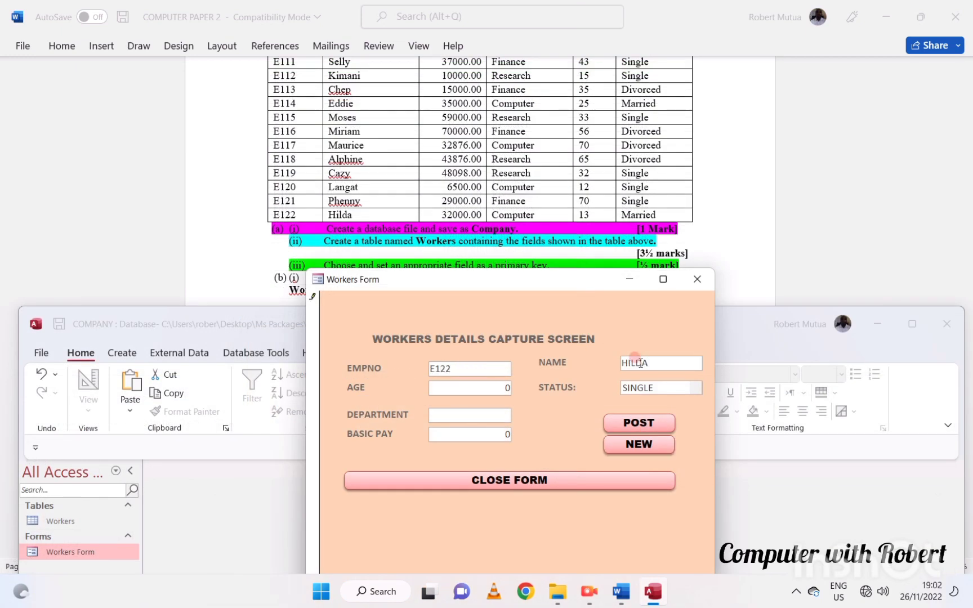
key(Tab)
text(13)
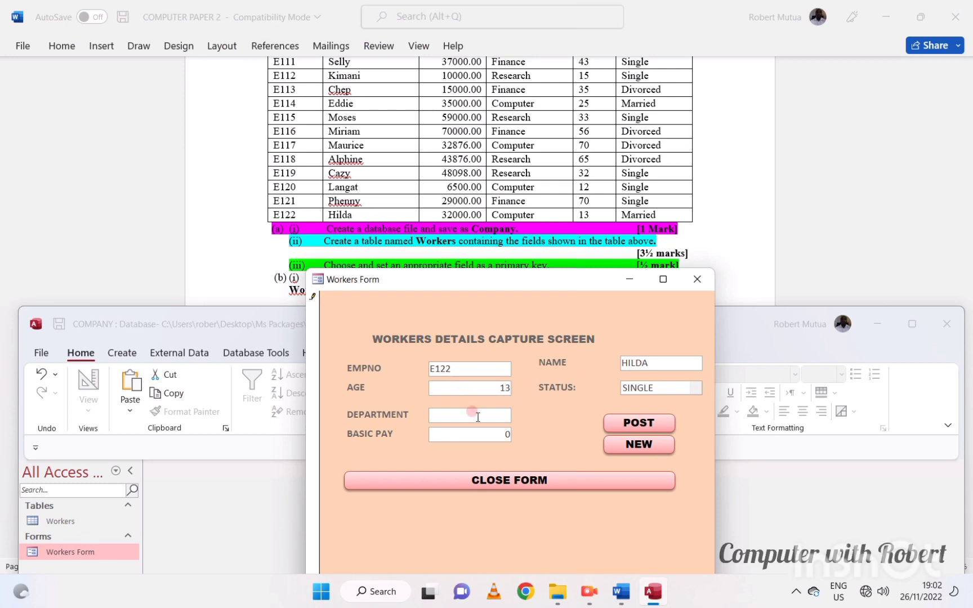
click(477, 415)
text(COMPUTER)
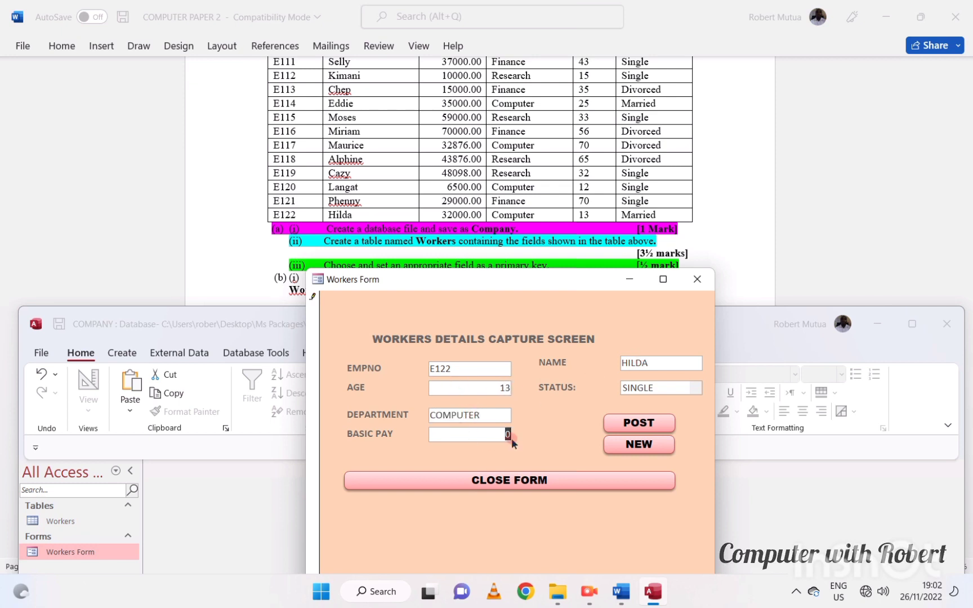
Step: Set the last worker's BASIC PAY to 32000 and STATUS to MARRIED
double_click(510, 434)
text(32000)
key(Tab)
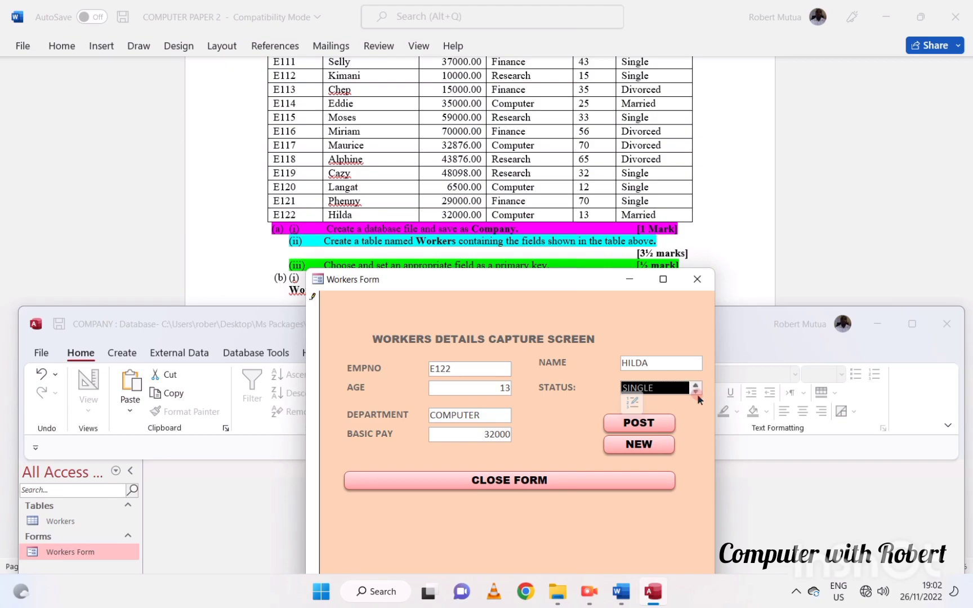
click(697, 392)
click(696, 392)
click(653, 387)
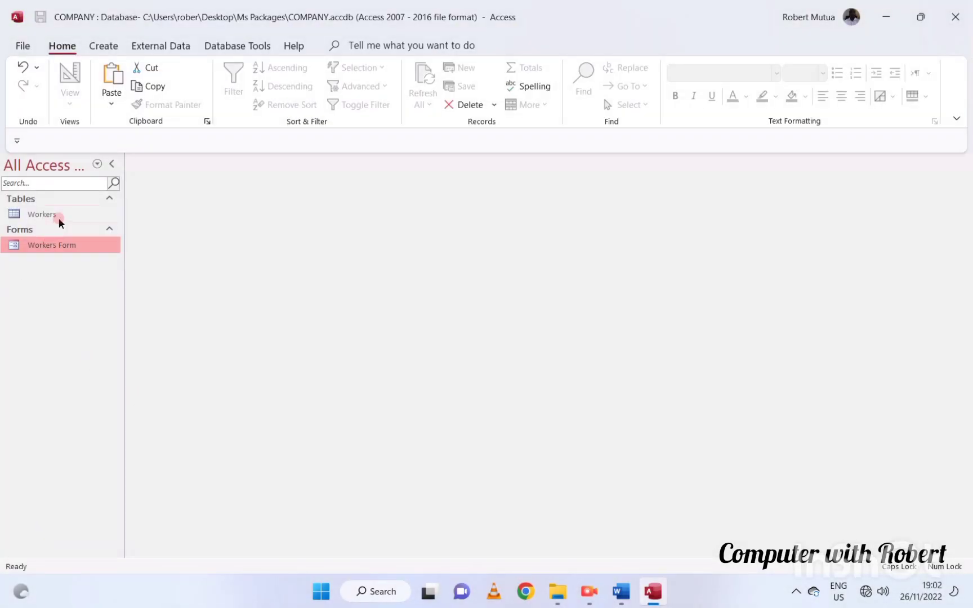
Step: Open the Workers table and compare its records with the employee table in the exam paper, especially the BASIC PAY column
double_click(59, 220)
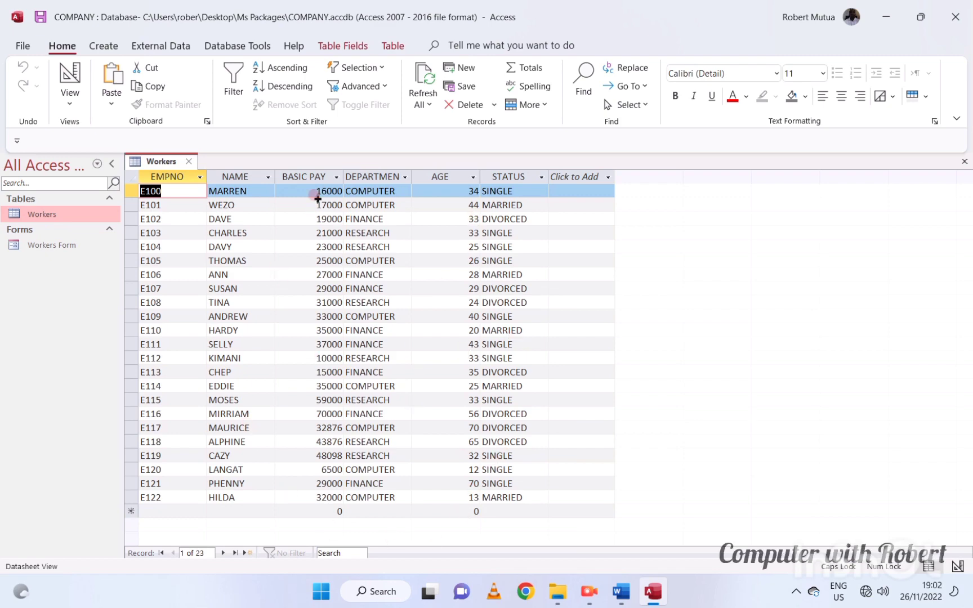
drag(486, 8, 507, 299)
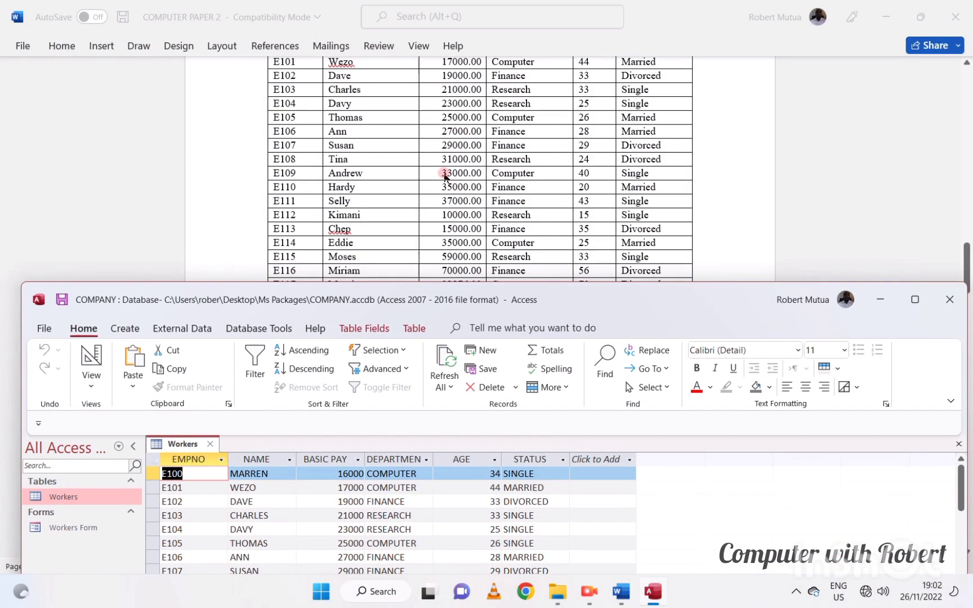
scroll(445, 177, up, 2)
drag(455, 121, 453, 510)
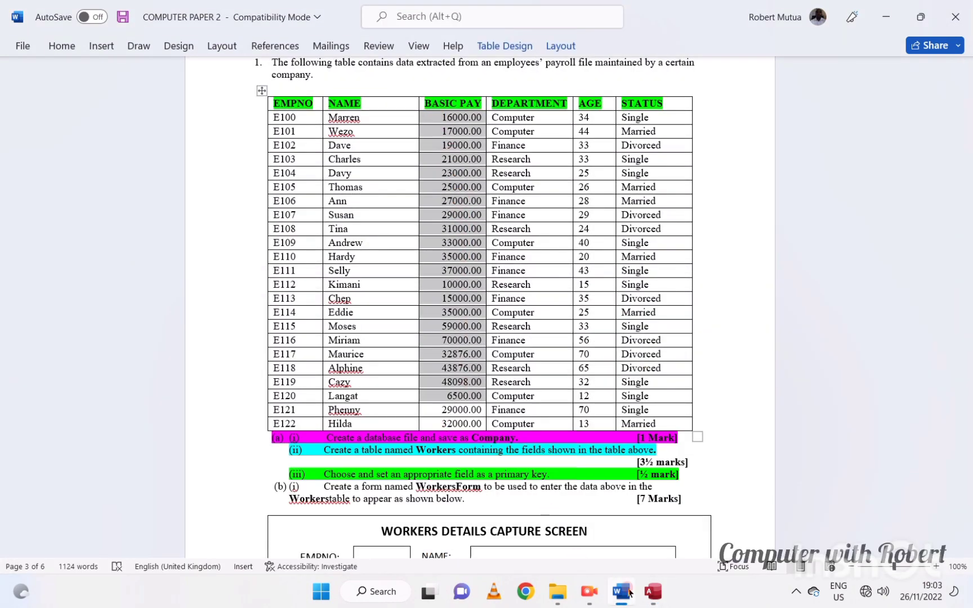
click(653, 591)
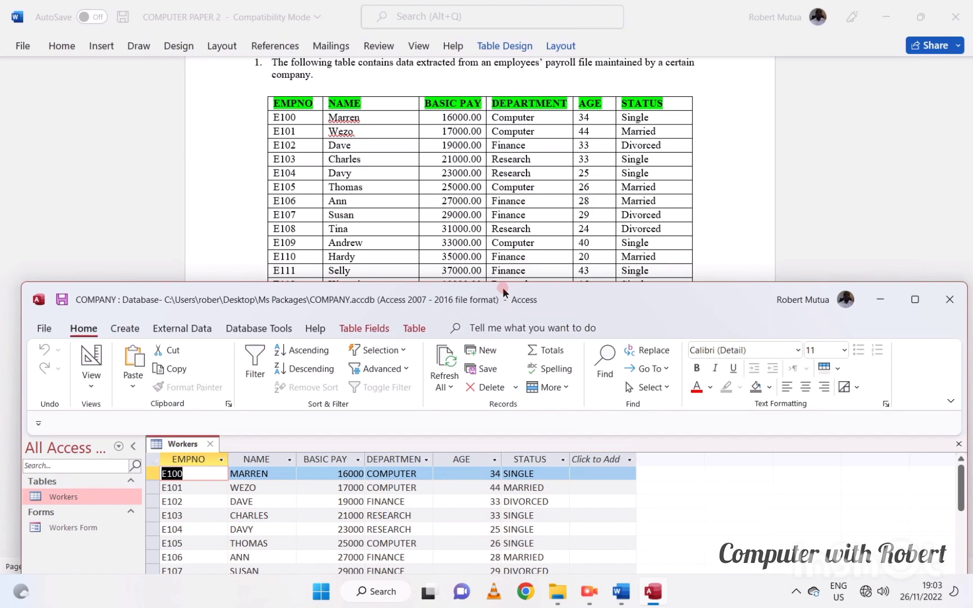
Step: In the Workers table design, change the BASIC PAY field's data type to Currency, save the design and reopen the table
double_click(372, 330)
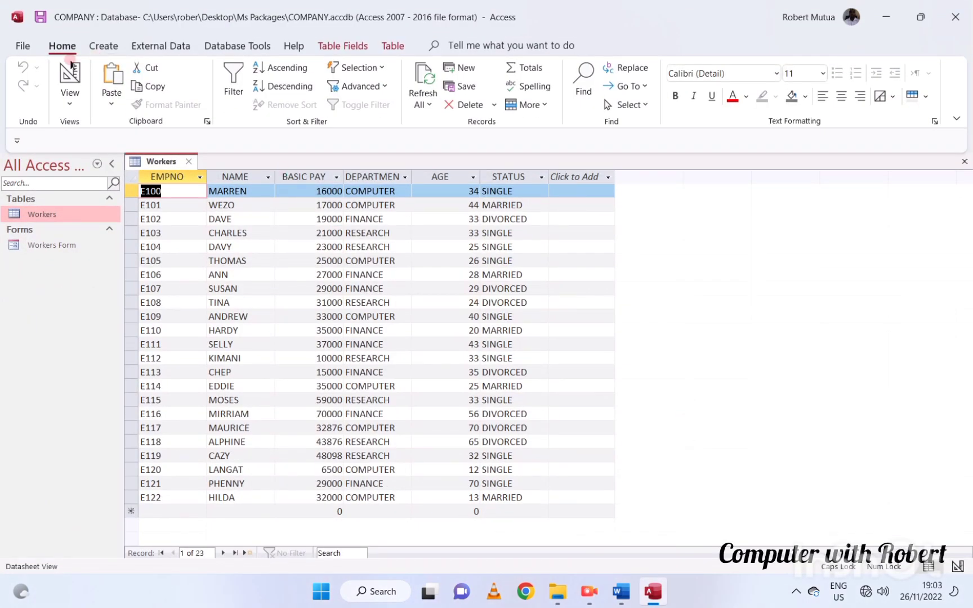
click(62, 76)
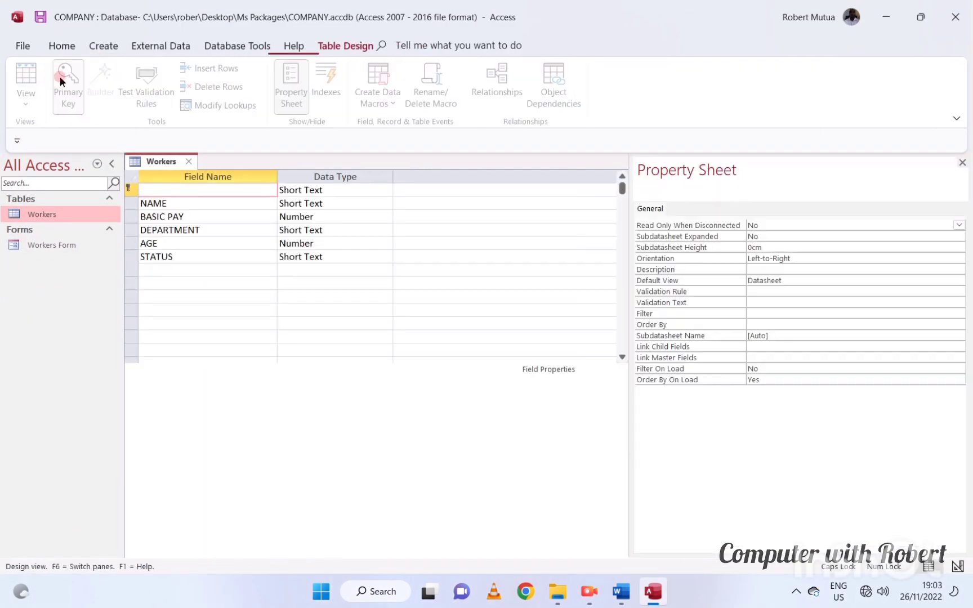
click(176, 214)
click(343, 216)
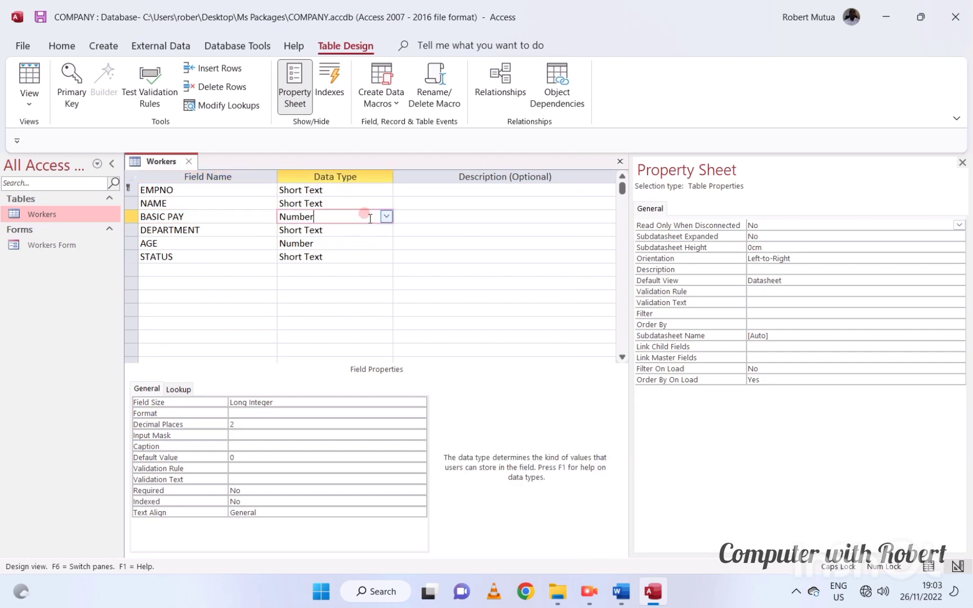
click(387, 217)
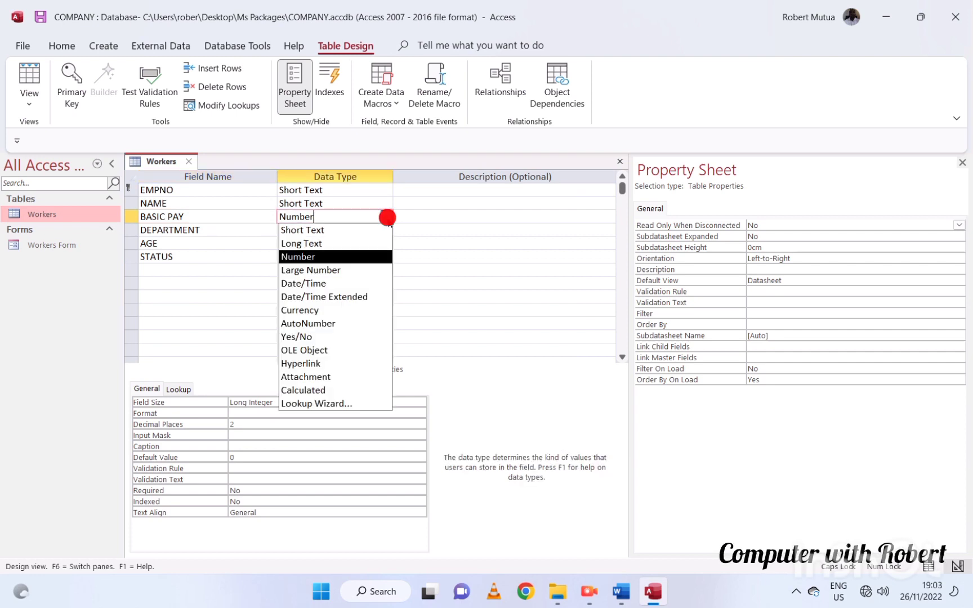
click(328, 309)
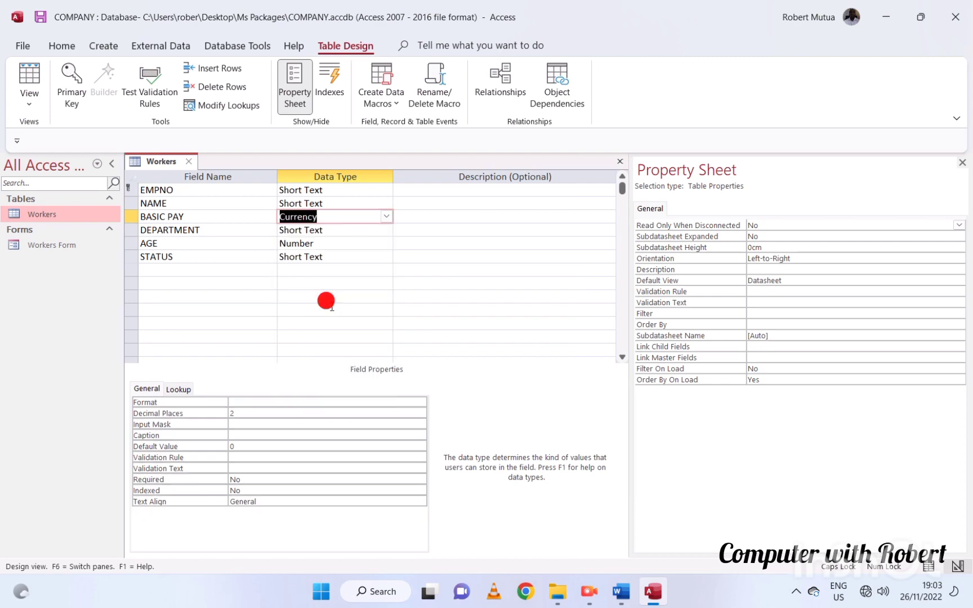
click(40, 17)
double_click(42, 214)
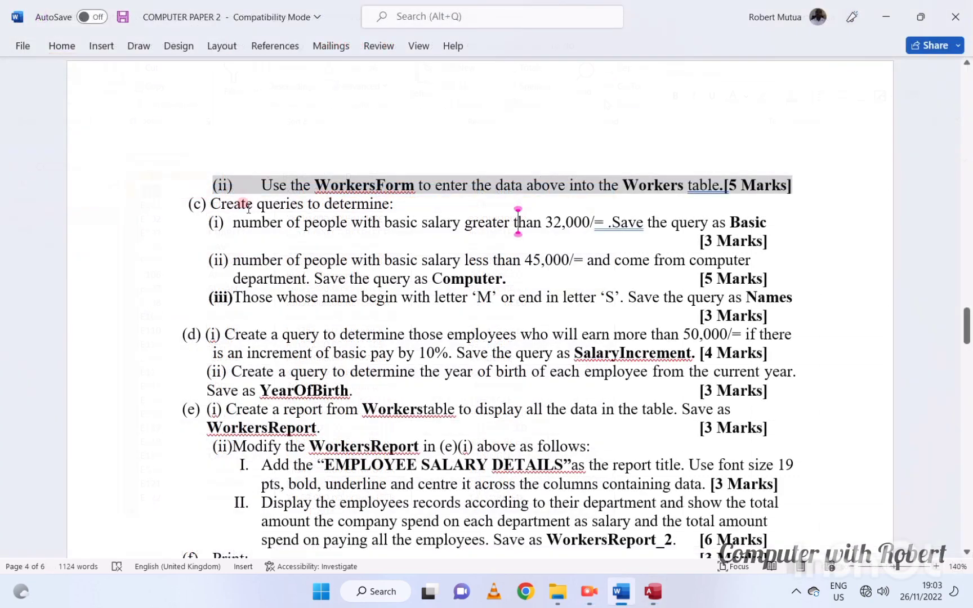
Step: In the Word exam paper, underline "(c) Create queries to determine:" and highlight question (i) about the Basic query in grey
triple_click(248, 206)
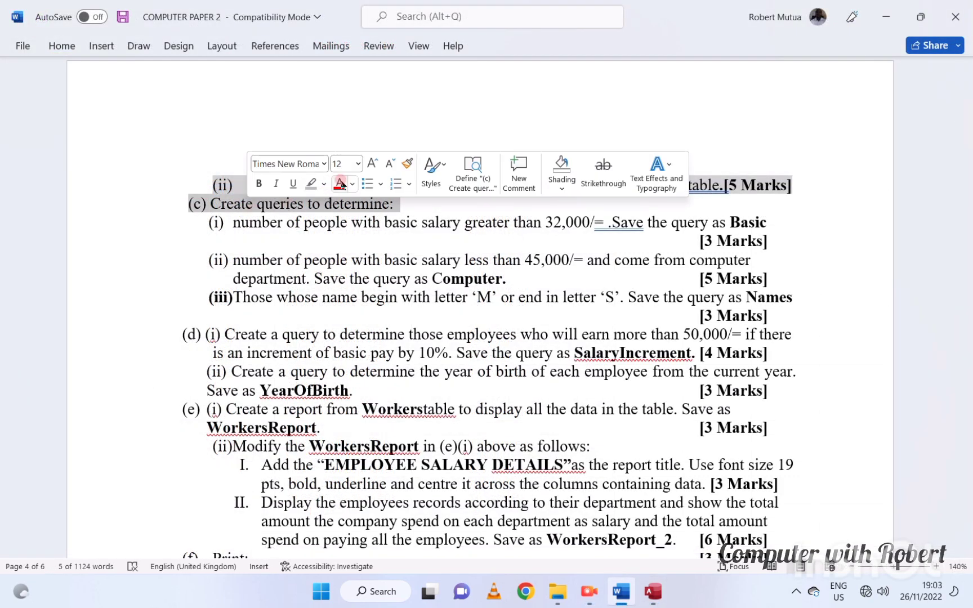
click(293, 183)
click(243, 223)
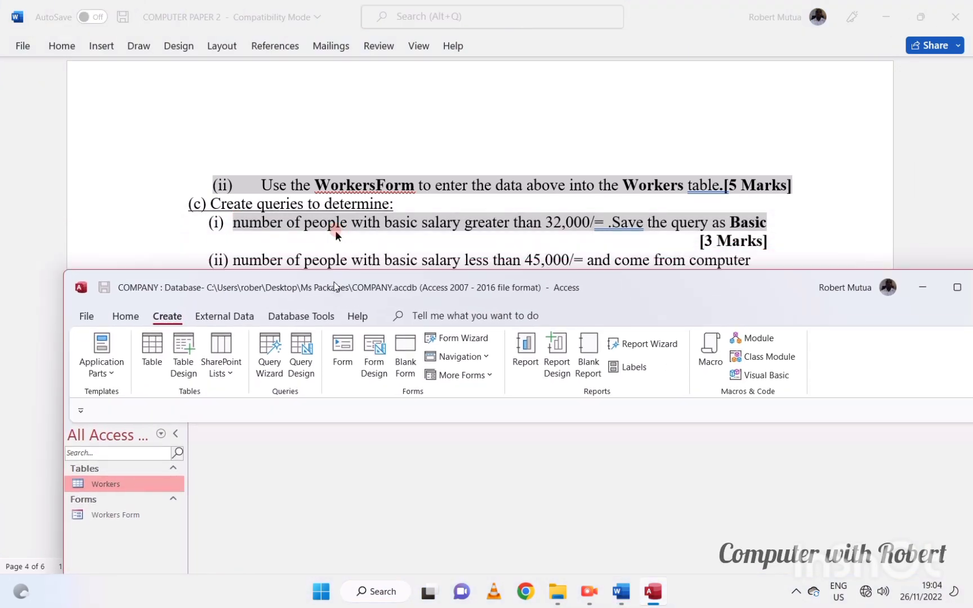
Step: Back in Access, start a simple query on the Workers table with all its fields as a detail query
click(254, 338)
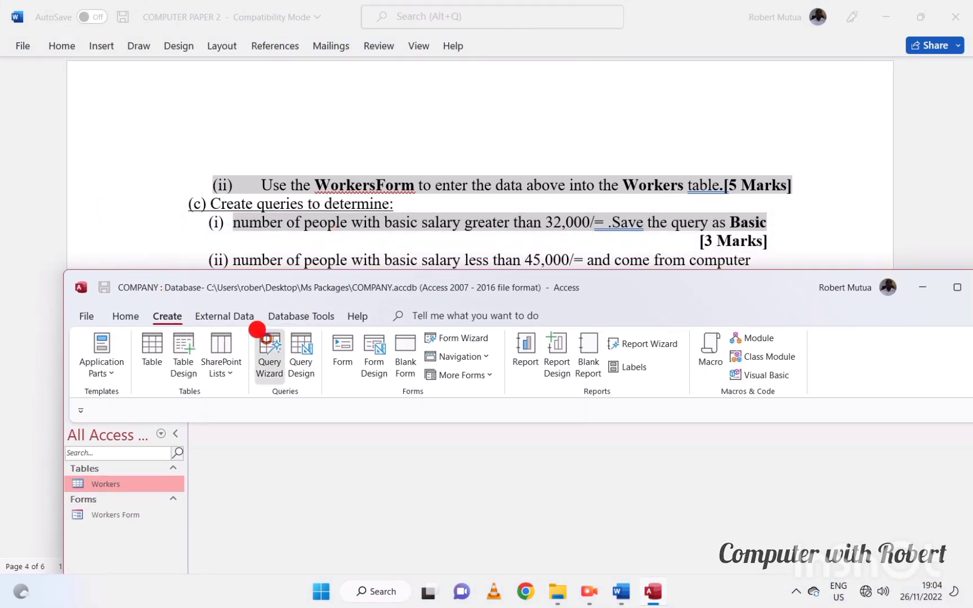
click(590, 542)
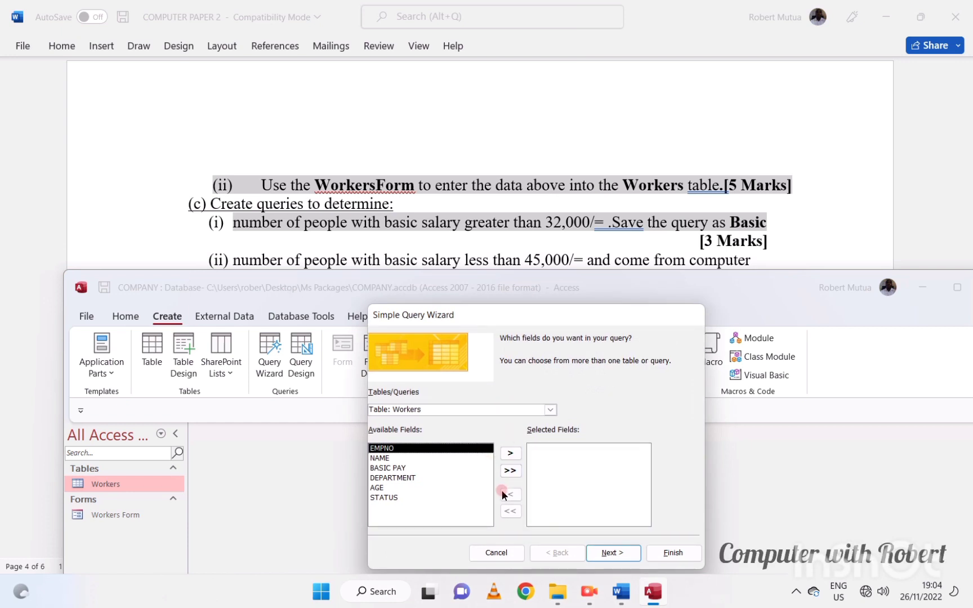
click(510, 471)
click(614, 552)
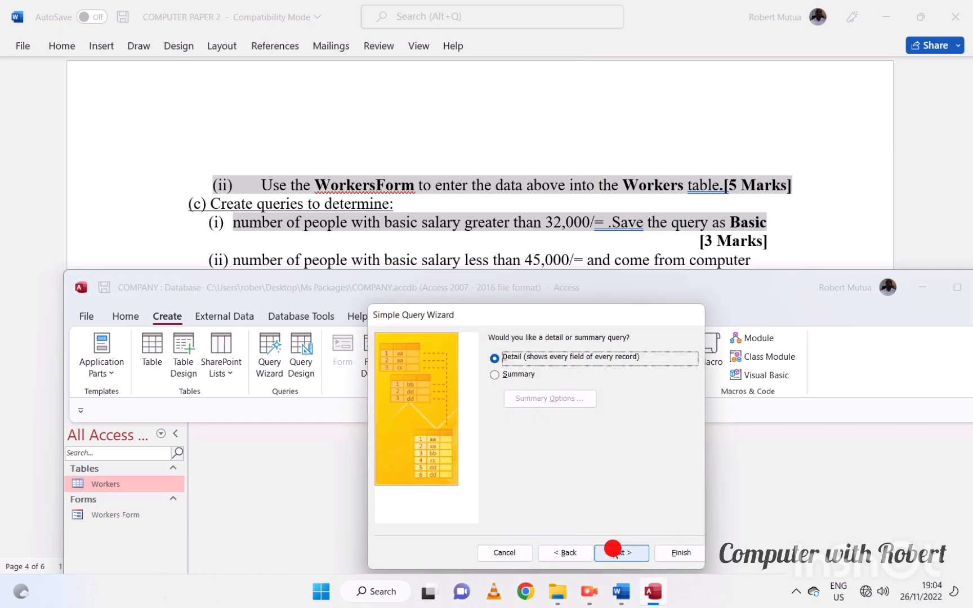
click(613, 552)
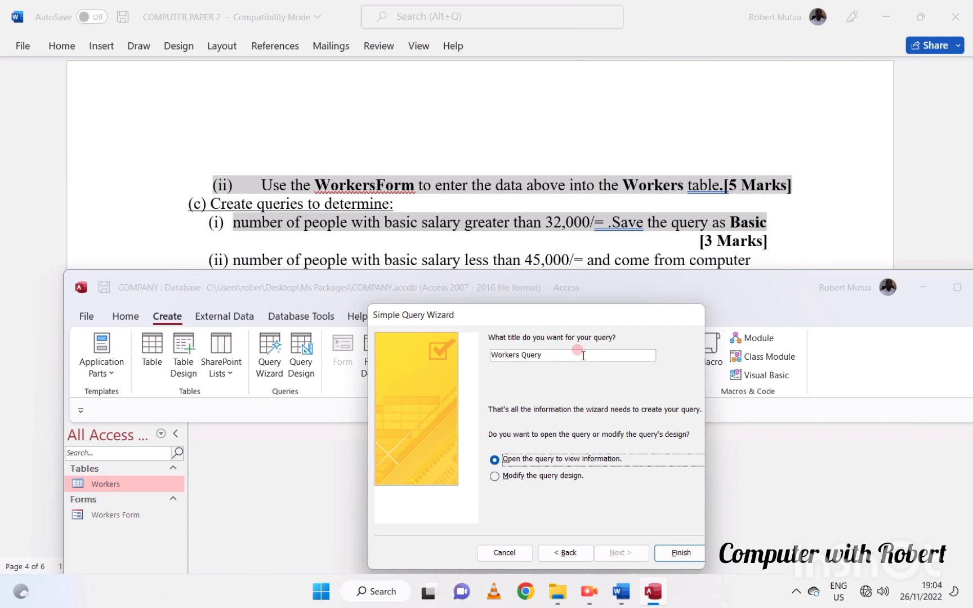
Step: Title the query BASIC and finish creating it
drag(574, 355, 485, 355)
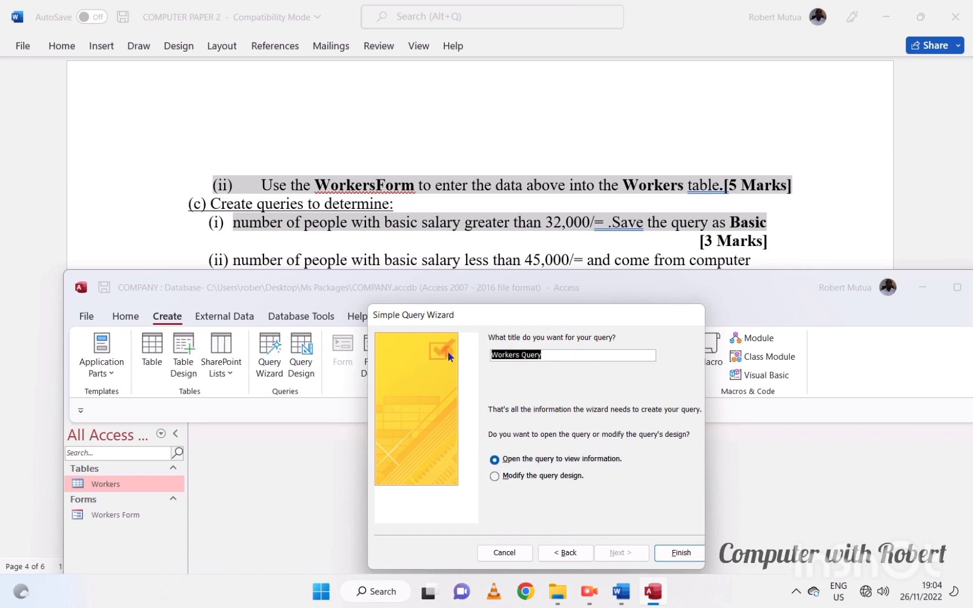
text(bA)
key(BackSpace)
key(BackSpace)
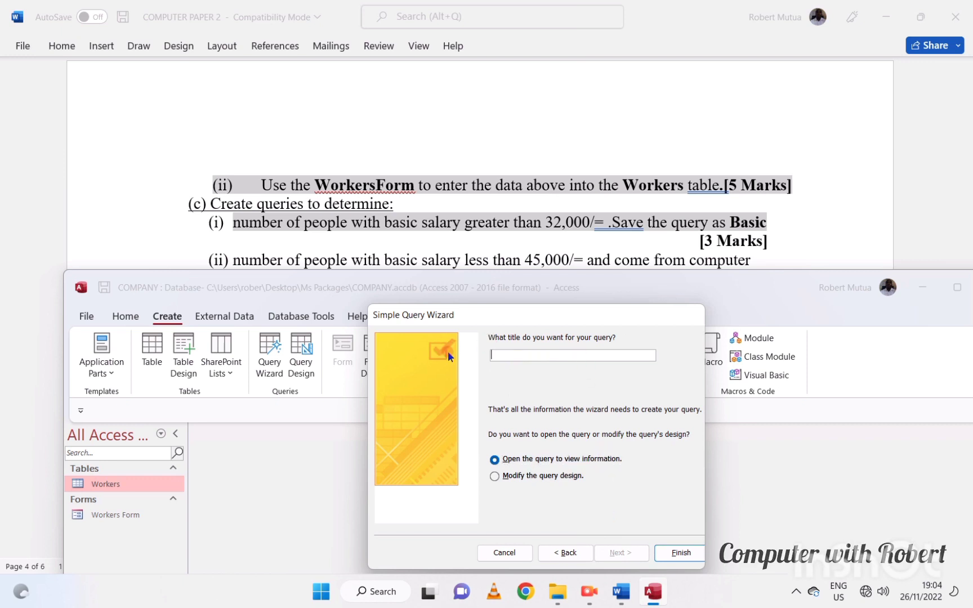
text(BASIC)
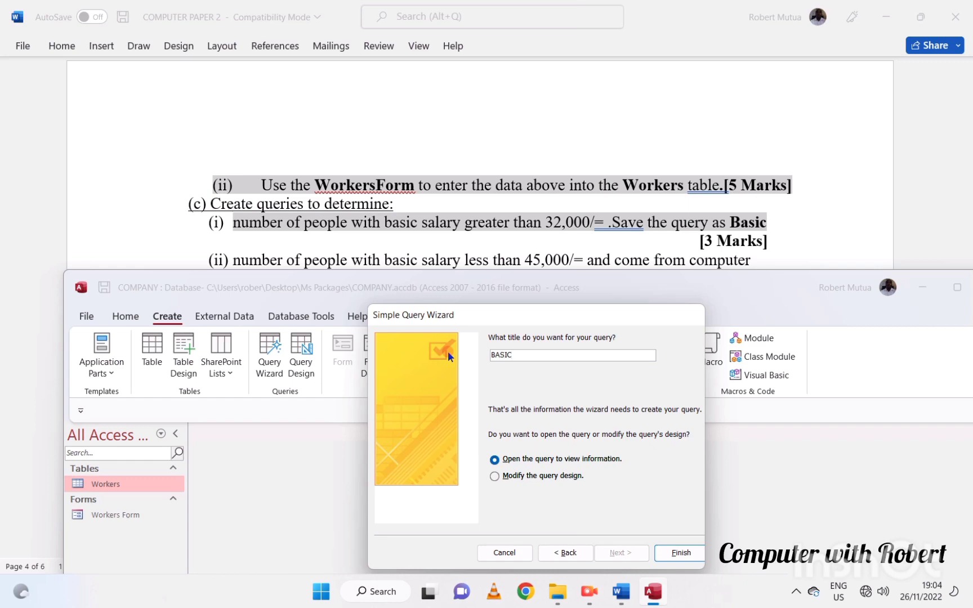
click(680, 551)
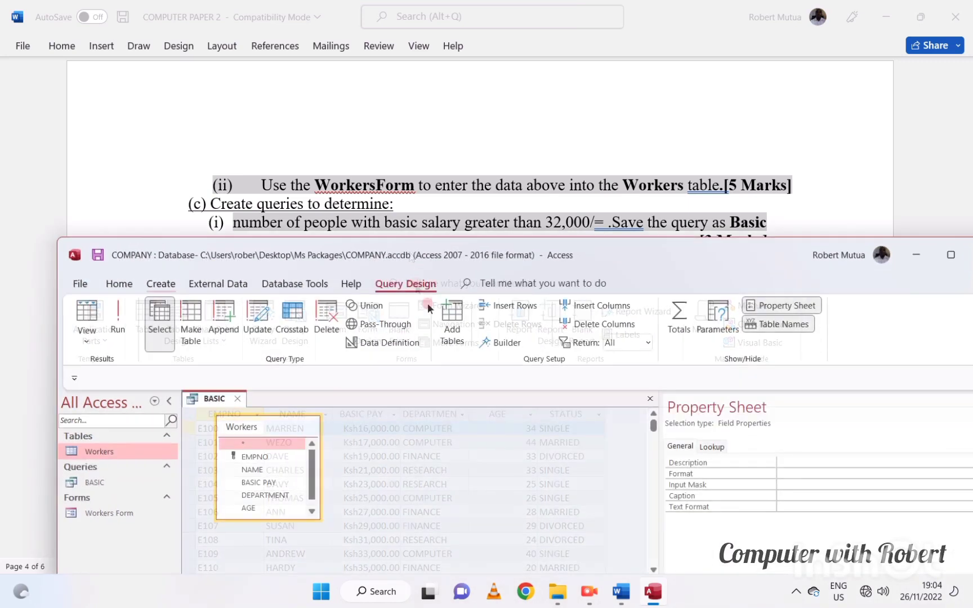
Step: In the BASIC query's design, set the BASIC PAY criterion to >32000 as the exam paper asks and run the query
drag(445, 257, 479, 224)
click(464, 226)
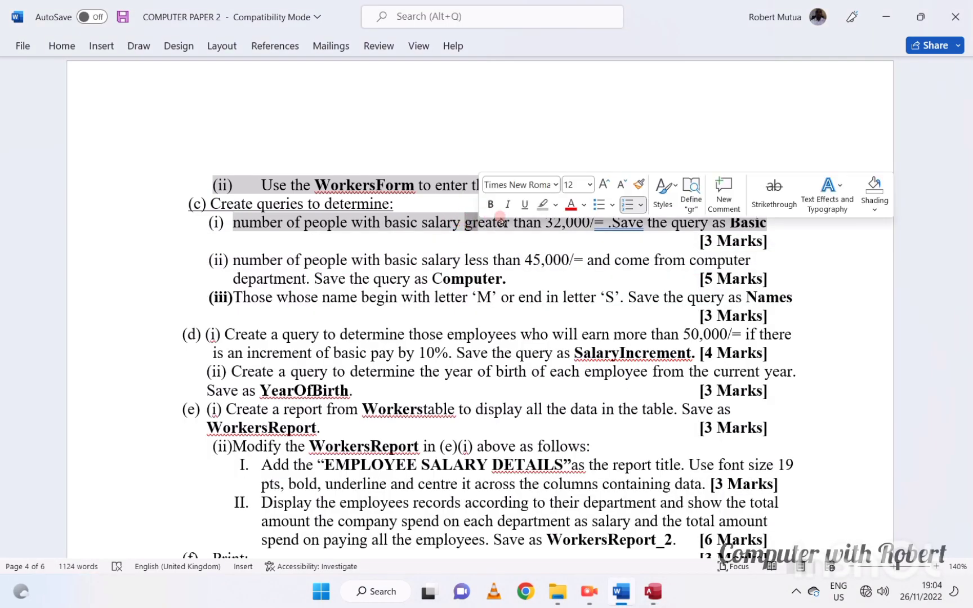
click(651, 596)
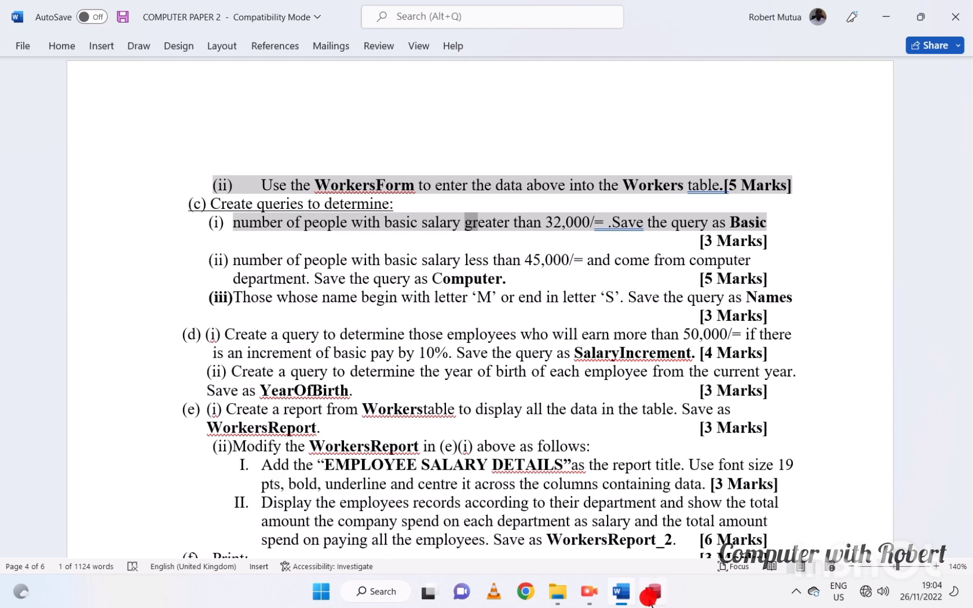
double_click(487, 284)
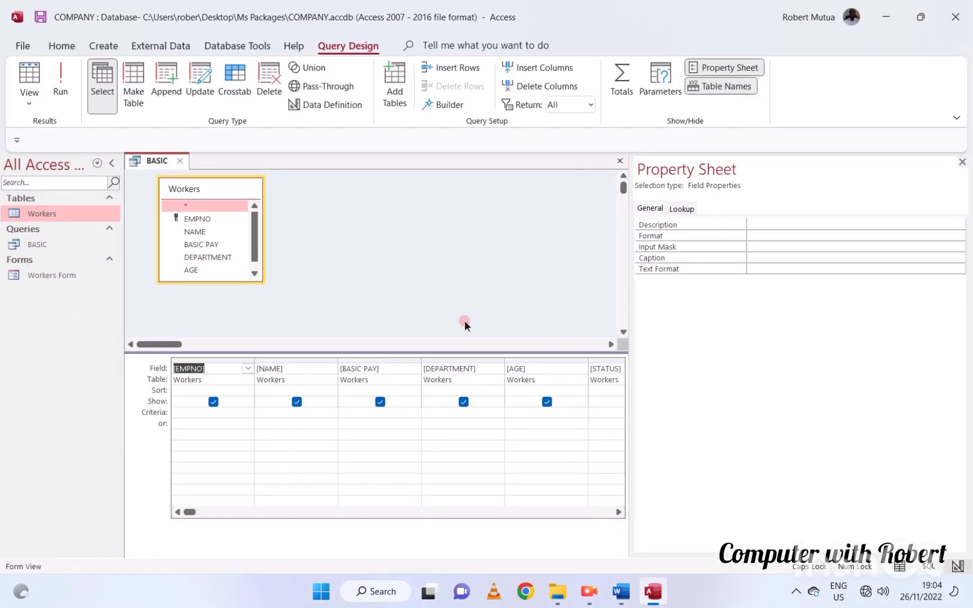
click(961, 161)
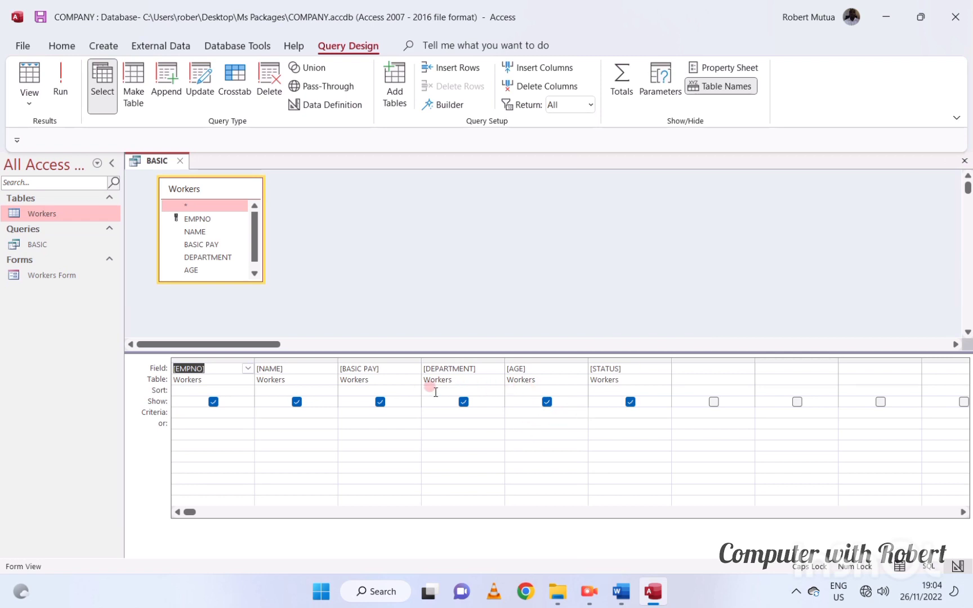
click(374, 402)
click(352, 411)
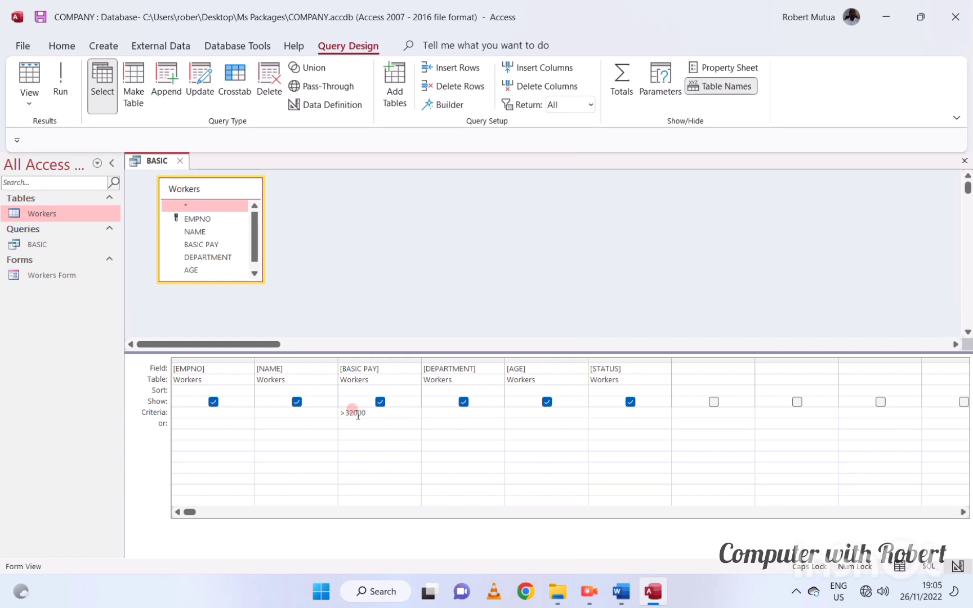
click(56, 79)
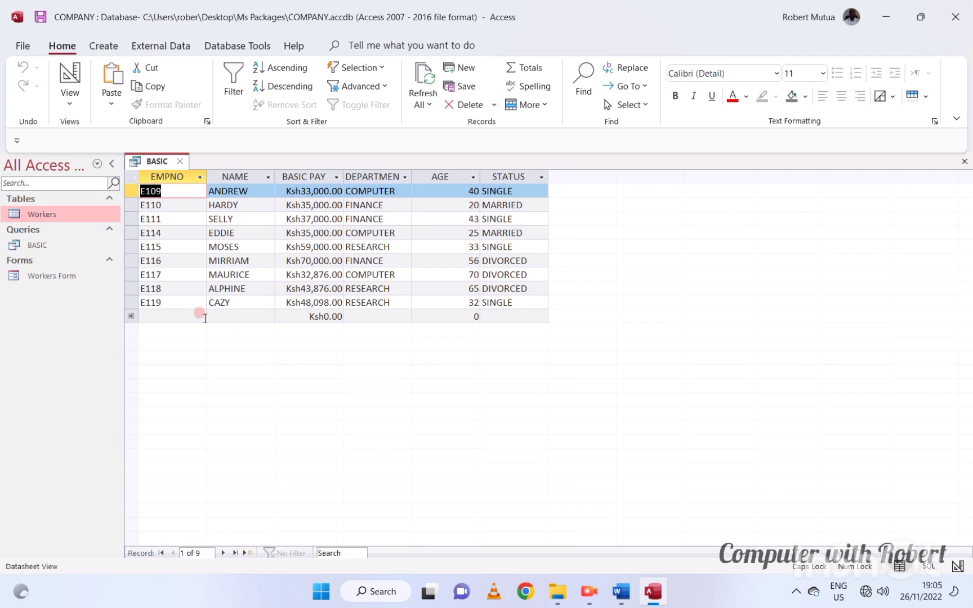
Step: Add a totals row to the BASIC query's results and set it to Count in the AGE column
click(196, 316)
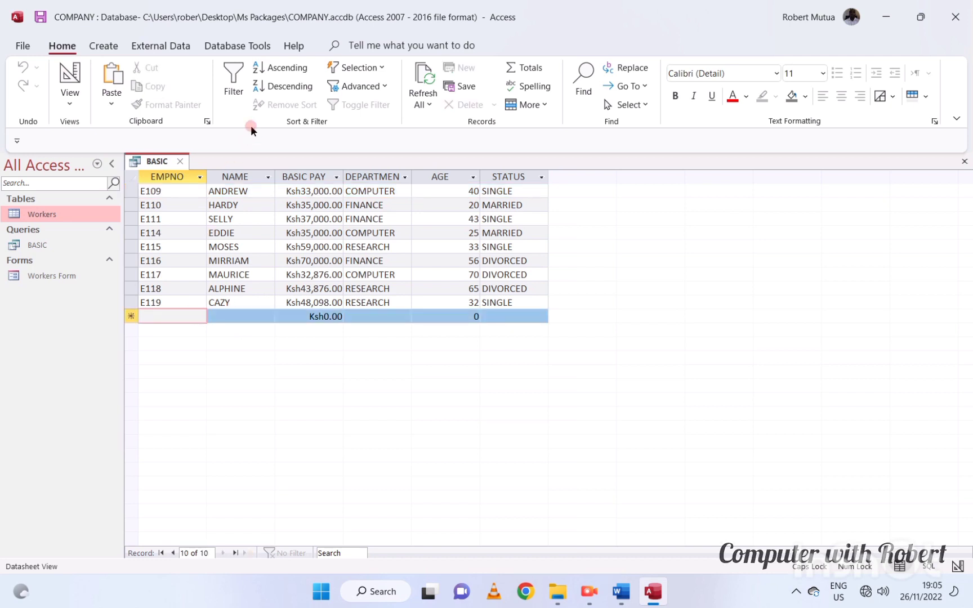
click(470, 64)
click(522, 67)
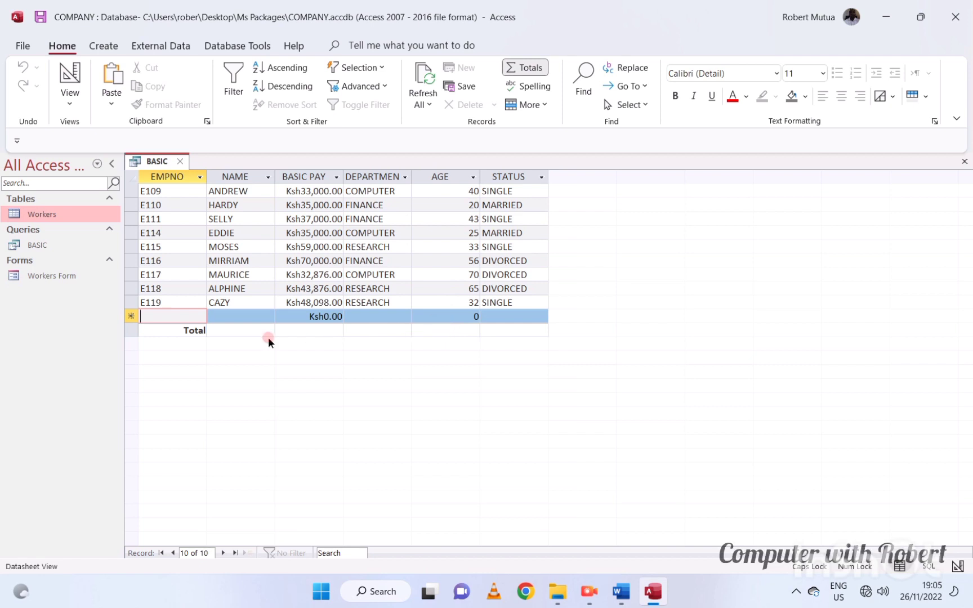
click(451, 329)
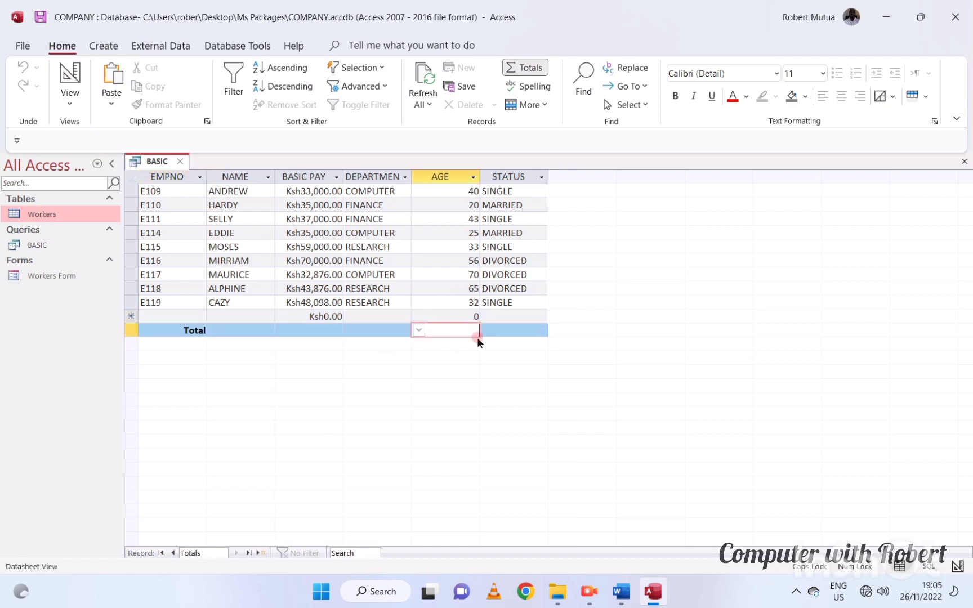
click(419, 330)
click(415, 383)
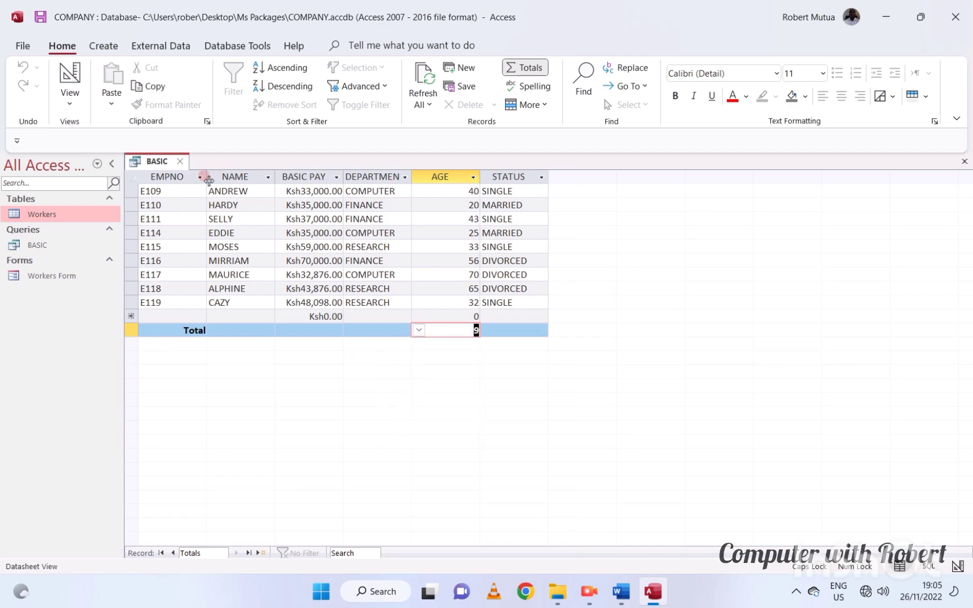
Step: Switch to the Word exam paper and highlight question (c)(ii) about the Computer query in grey
key(alt+Tab)
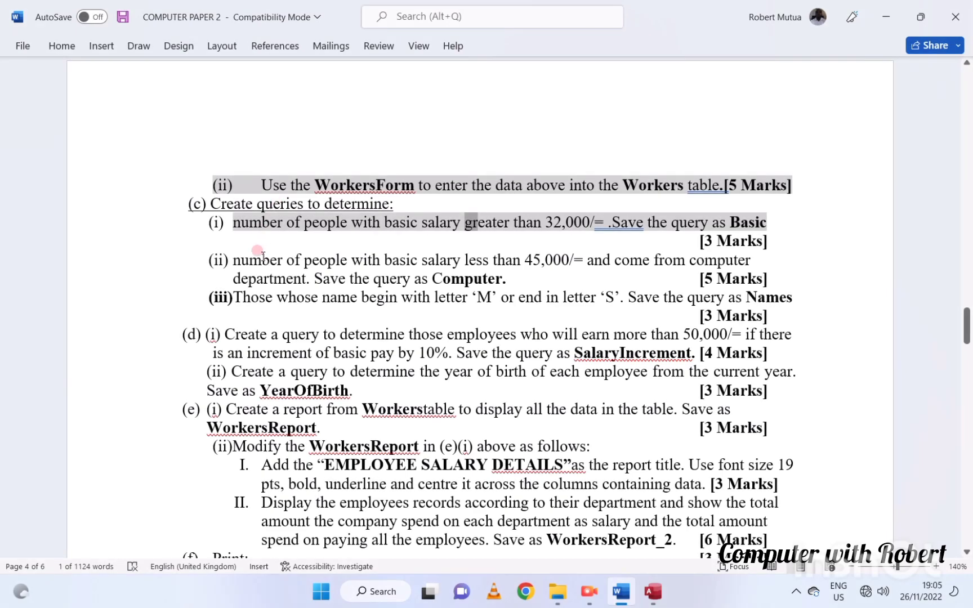
drag(236, 263, 578, 282)
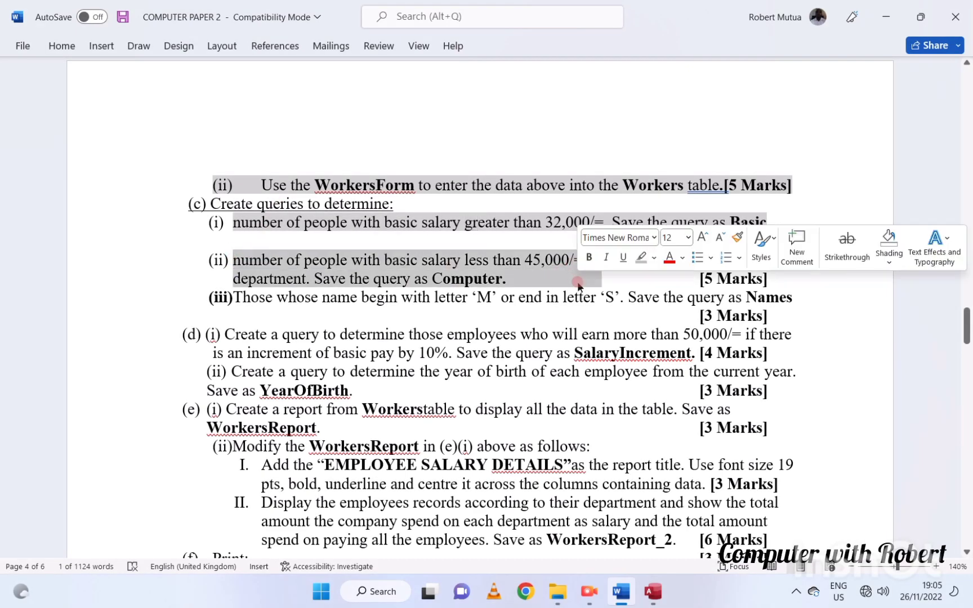
click(640, 258)
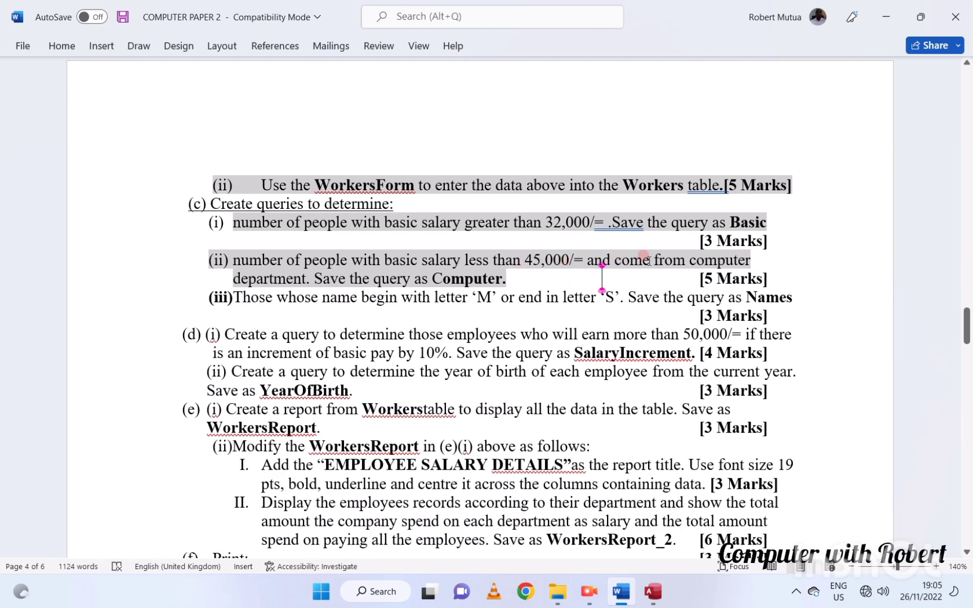
Step: Return to Access and start another simple detail query using all fields of the Workers table instead of the BASIC query
click(653, 592)
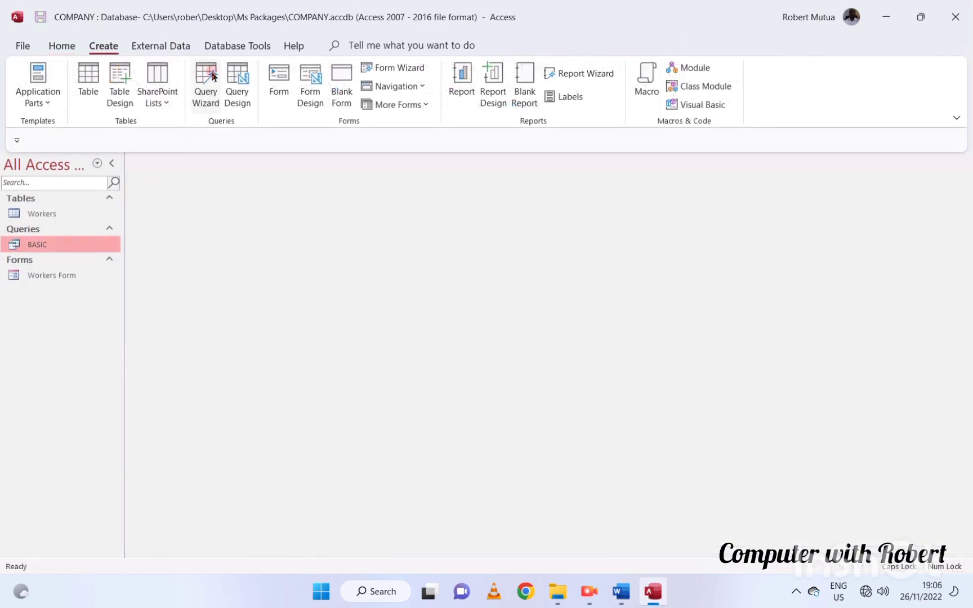
click(206, 84)
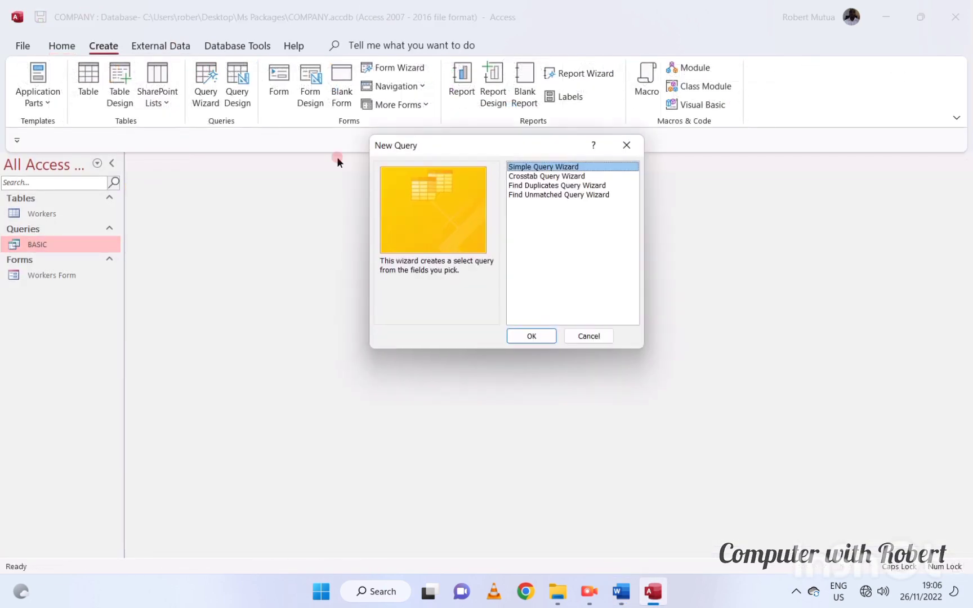
click(532, 336)
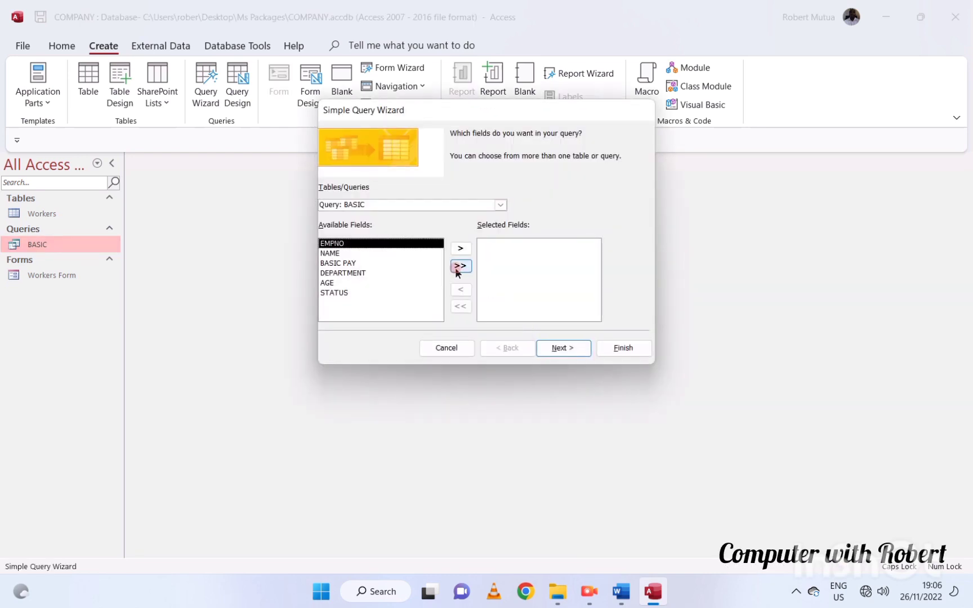
click(495, 206)
click(471, 216)
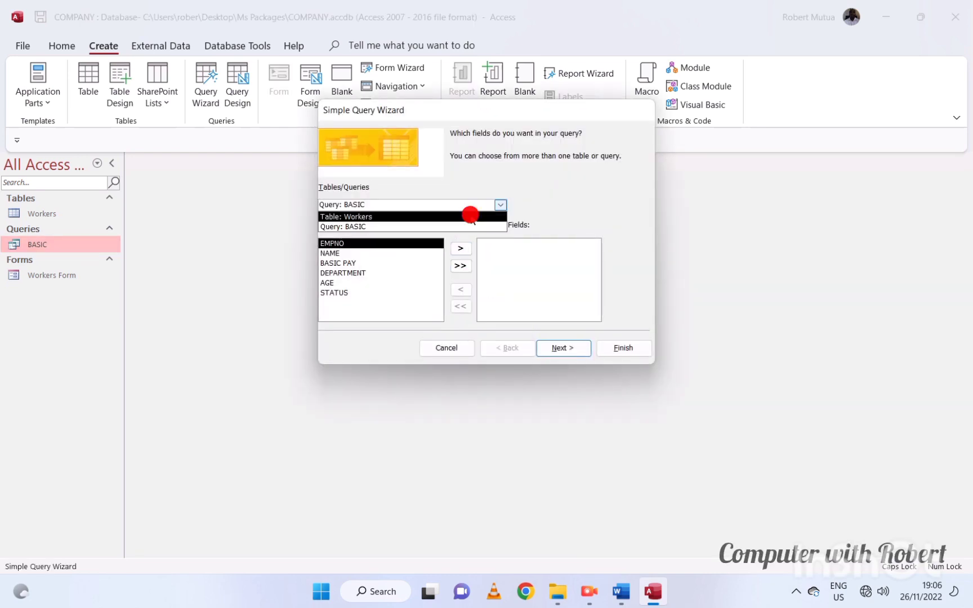
click(461, 265)
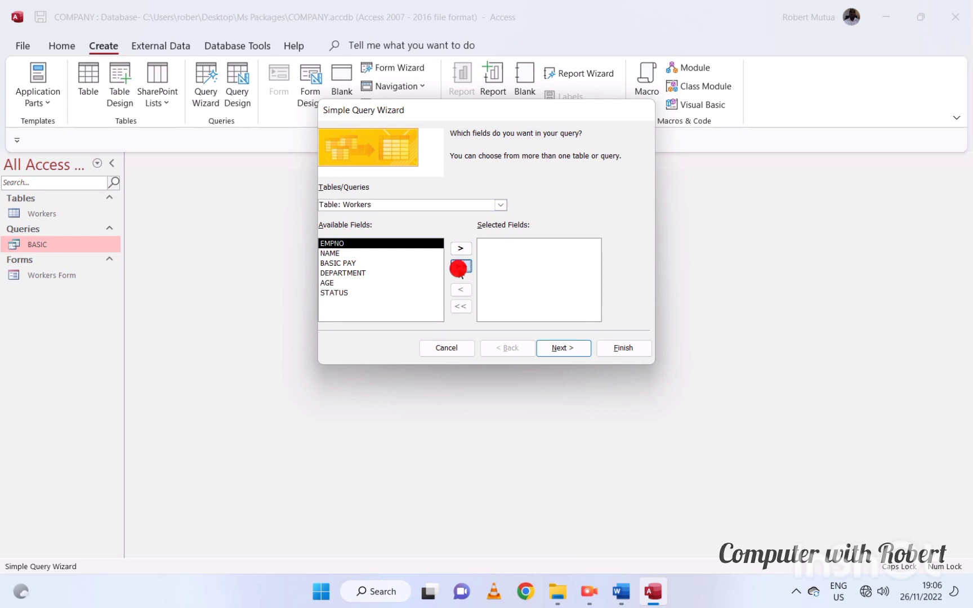
click(561, 346)
click(561, 346)
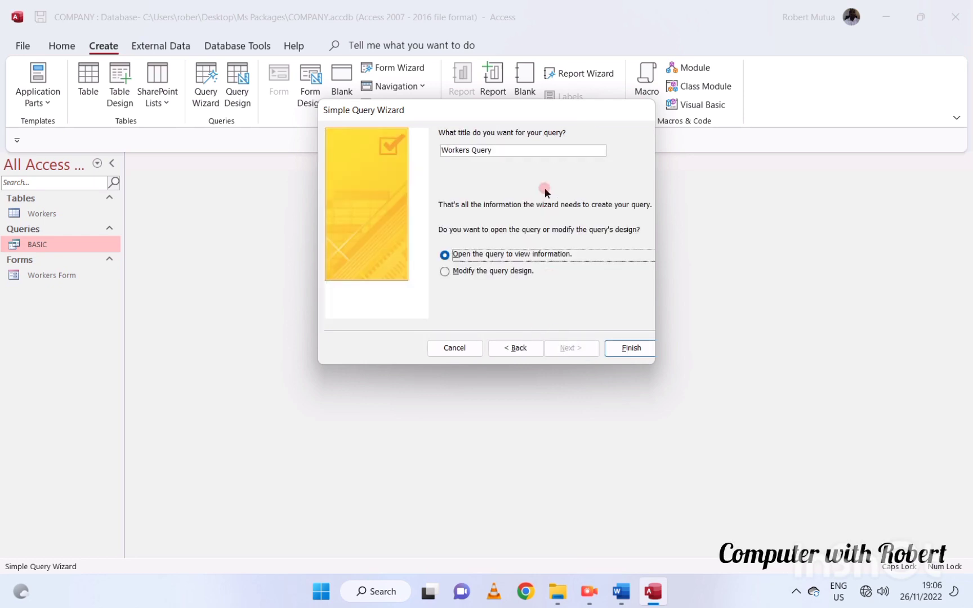
Step: Title the new query COMPUTER, finish creating it, and open it in Design View
drag(538, 152, 346, 140)
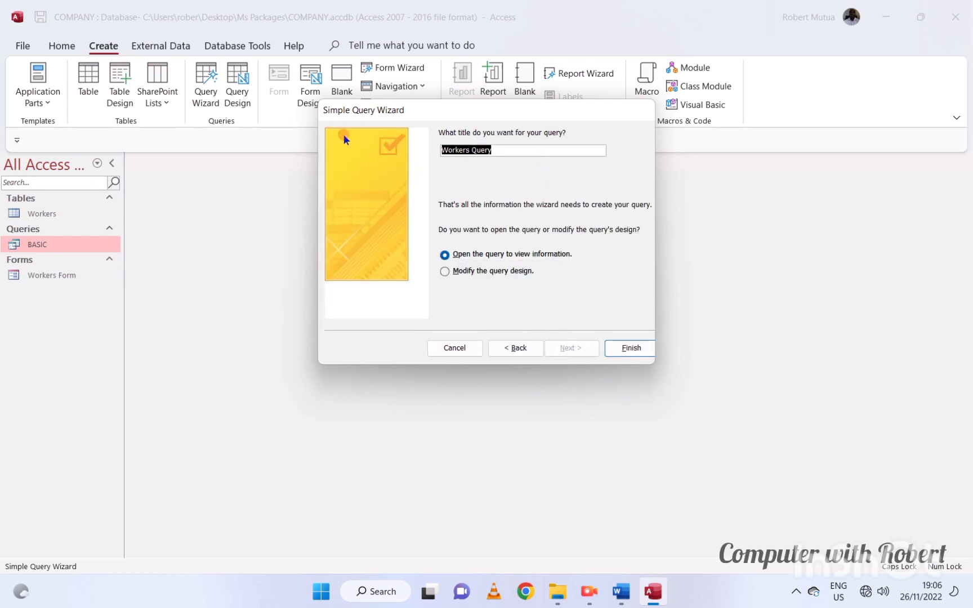
text(COMPUTER)
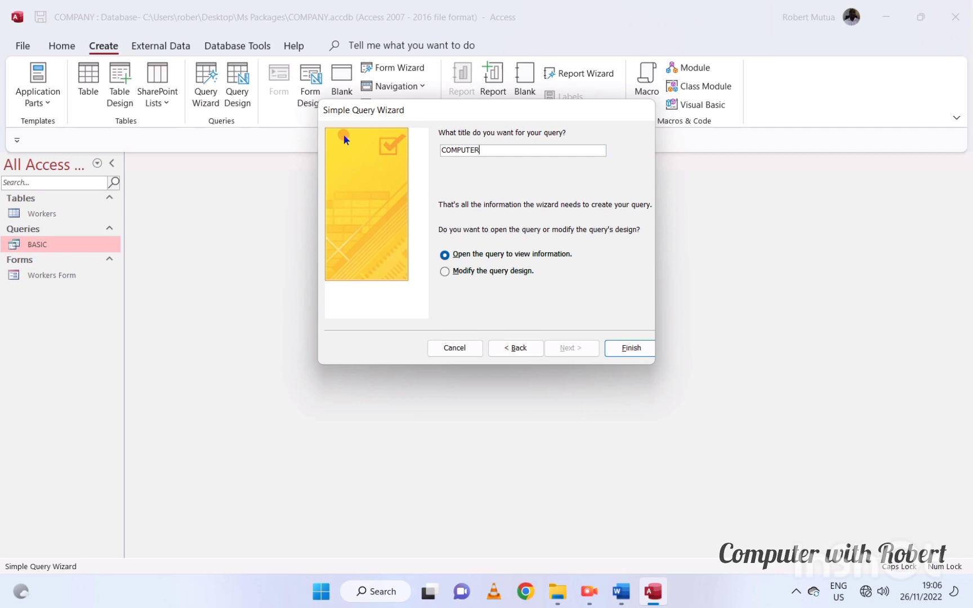
click(625, 348)
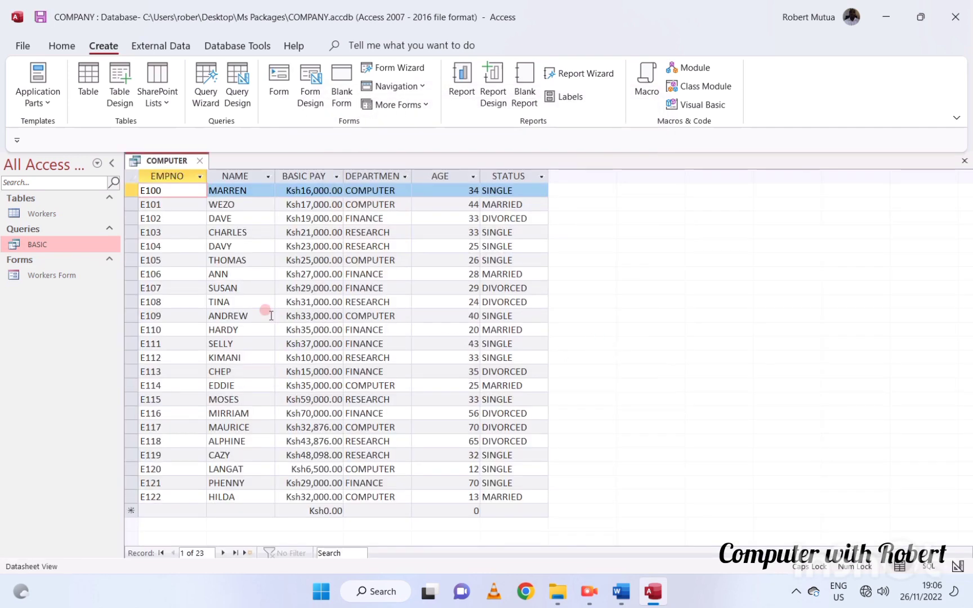
right_click(144, 166)
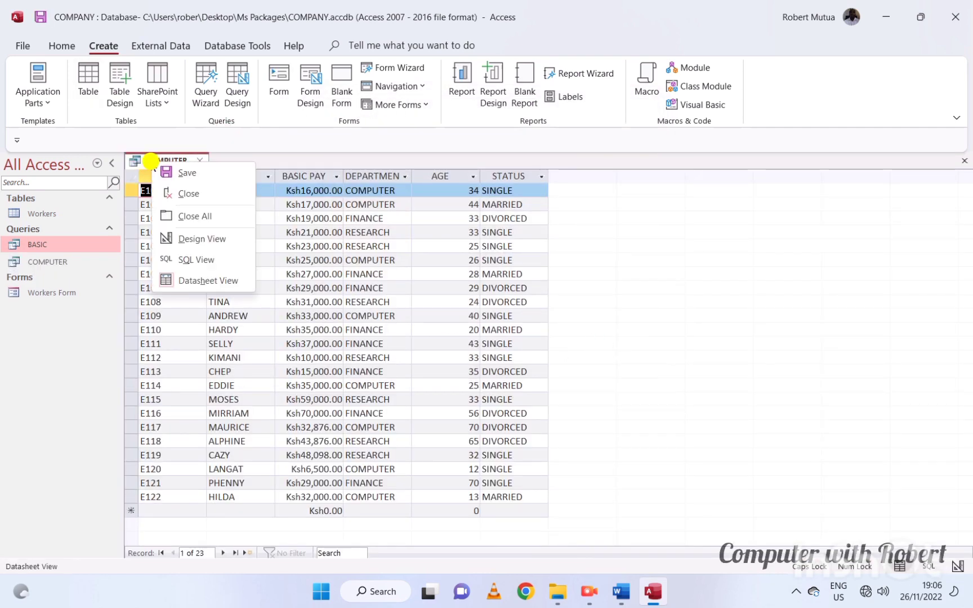
click(195, 240)
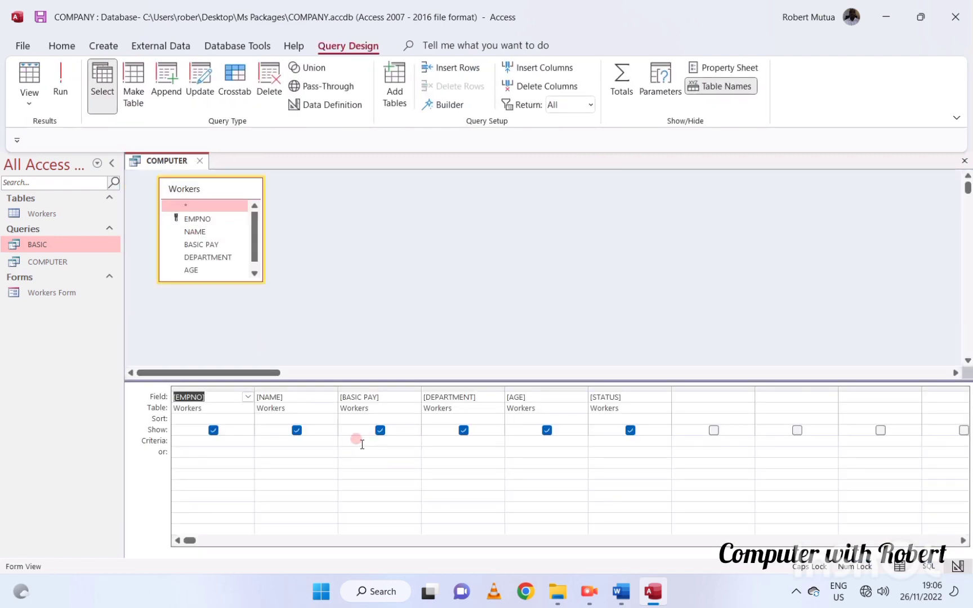
Step: Set the COMPUTER query's criteria to <45000 for BASIC PAY and "COMPUTER" for DEPARTMENT, and run the query
click(362, 441)
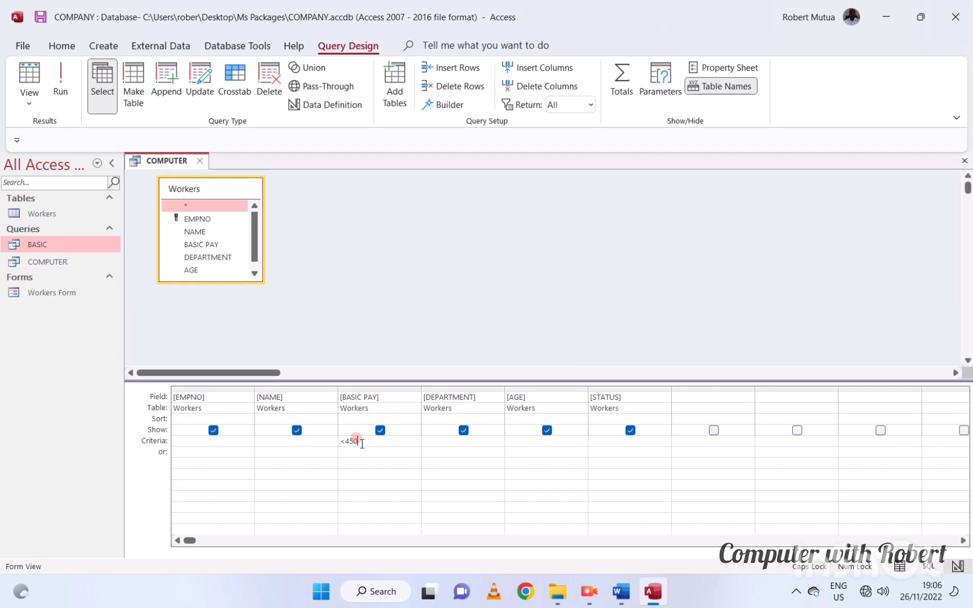
click(435, 444)
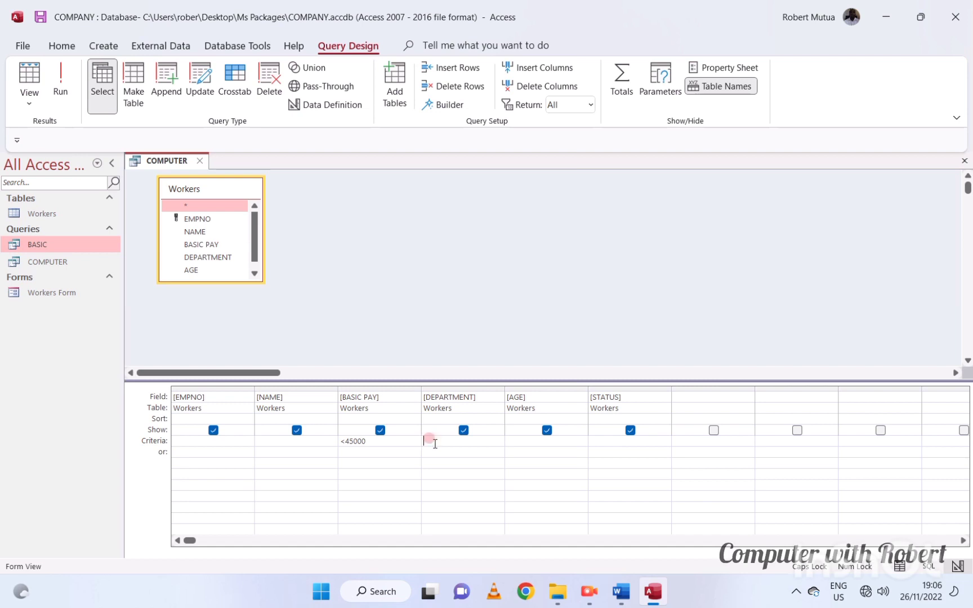
text(COMP)
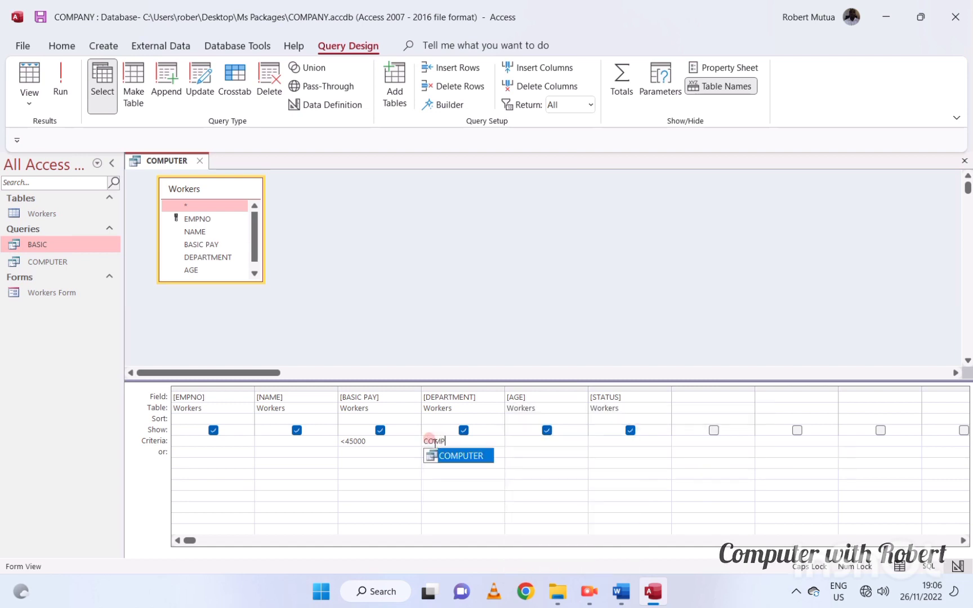
key(Tab)
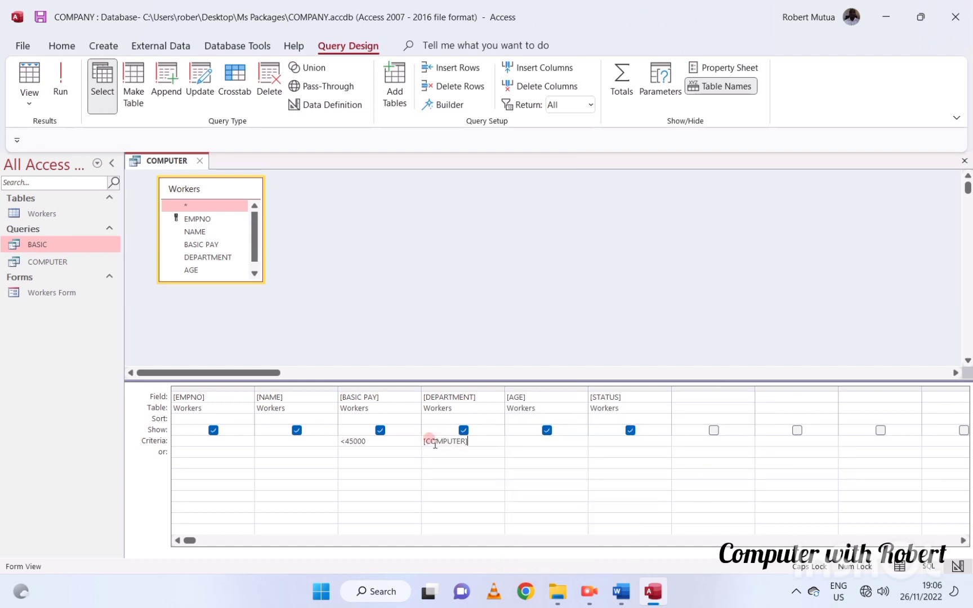
key(BackSpace)
key(BackSpace)
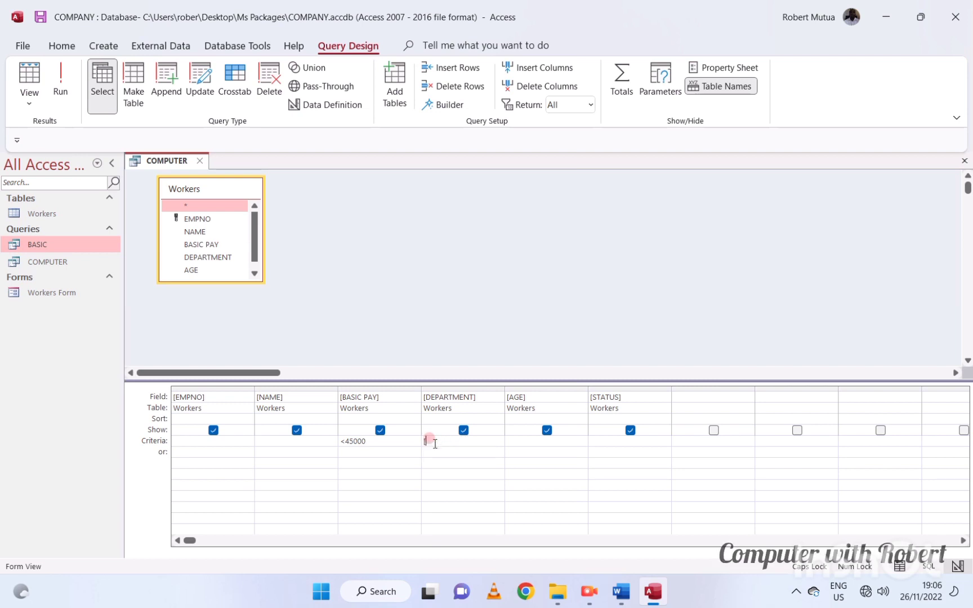
text(COMPUTER)
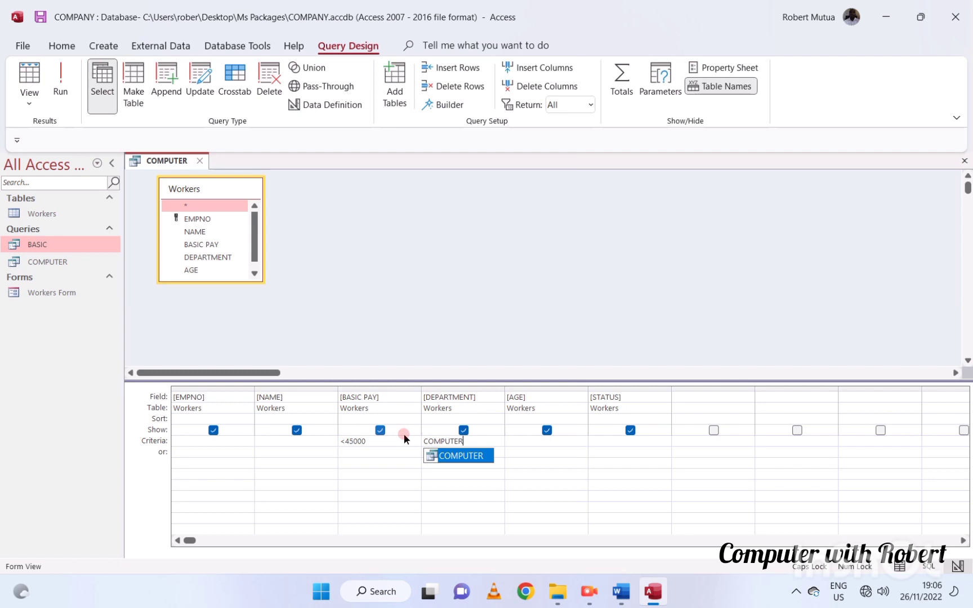
key(Return)
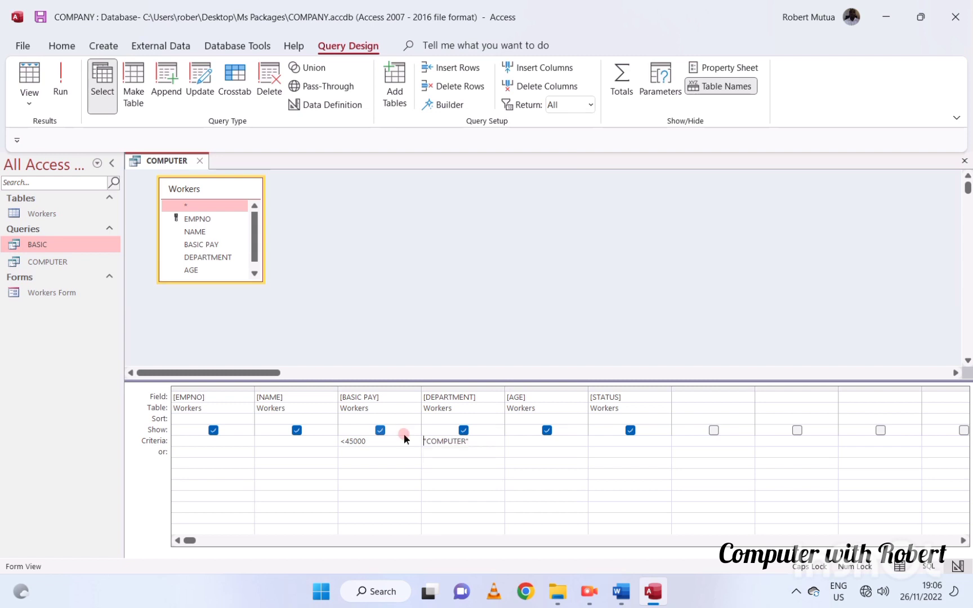
click(56, 79)
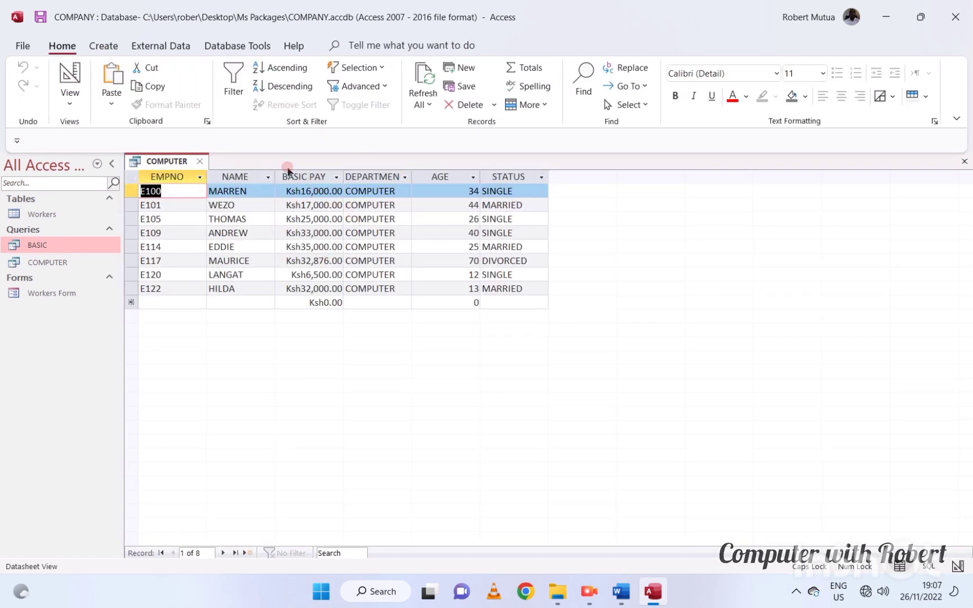
Step: Switch to the Word exam paper and select question (c)(iii) about the Names query
click(620, 591)
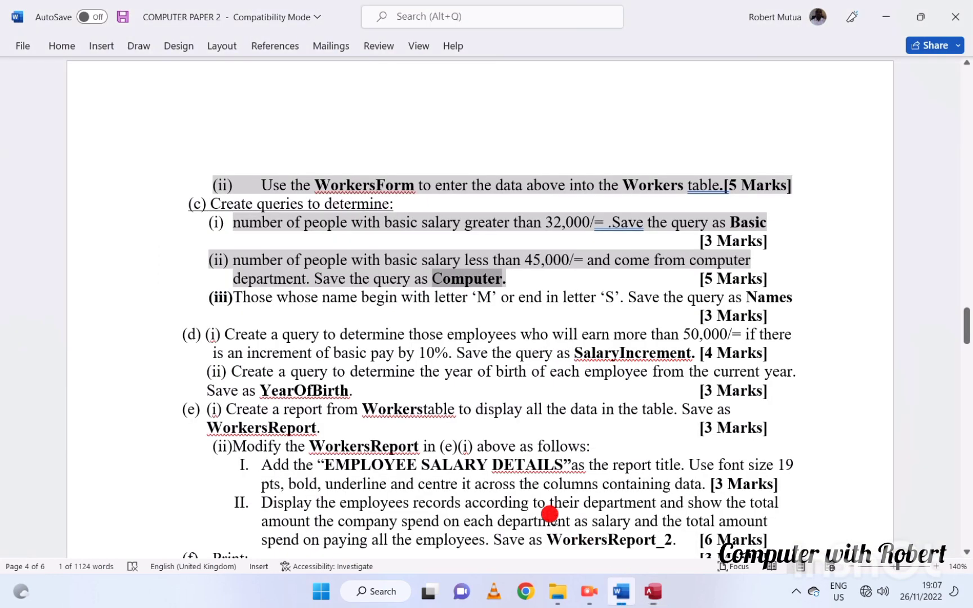
triple_click(342, 299)
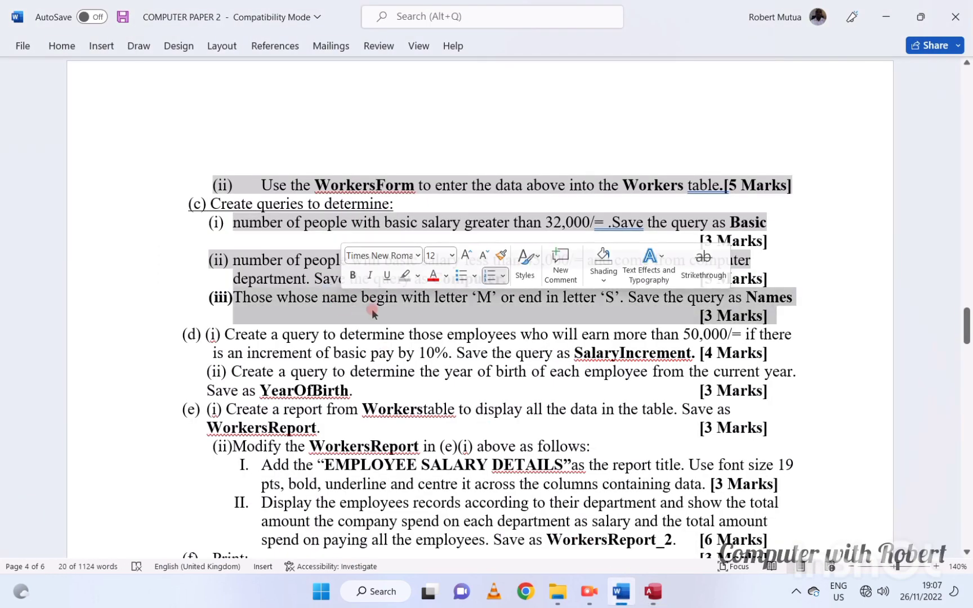
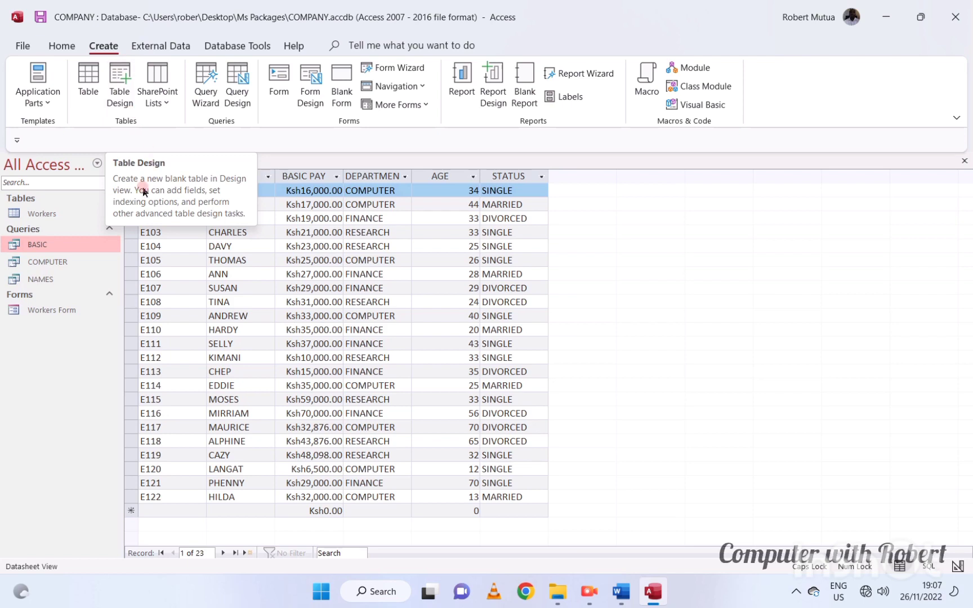
Step: Open the NAMES query in Design View and start editing the criterion of the NAME field
right_click(153, 162)
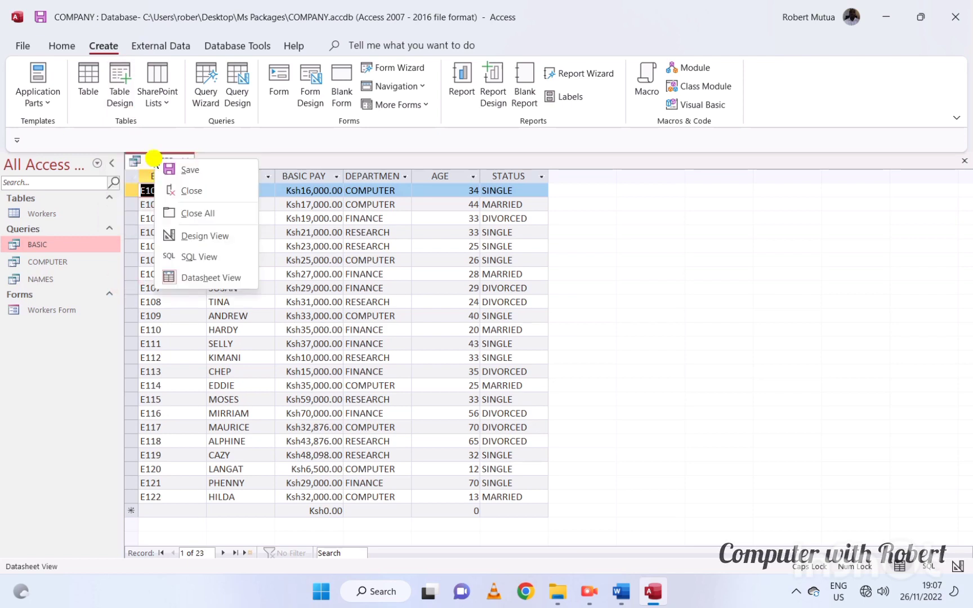
click(194, 234)
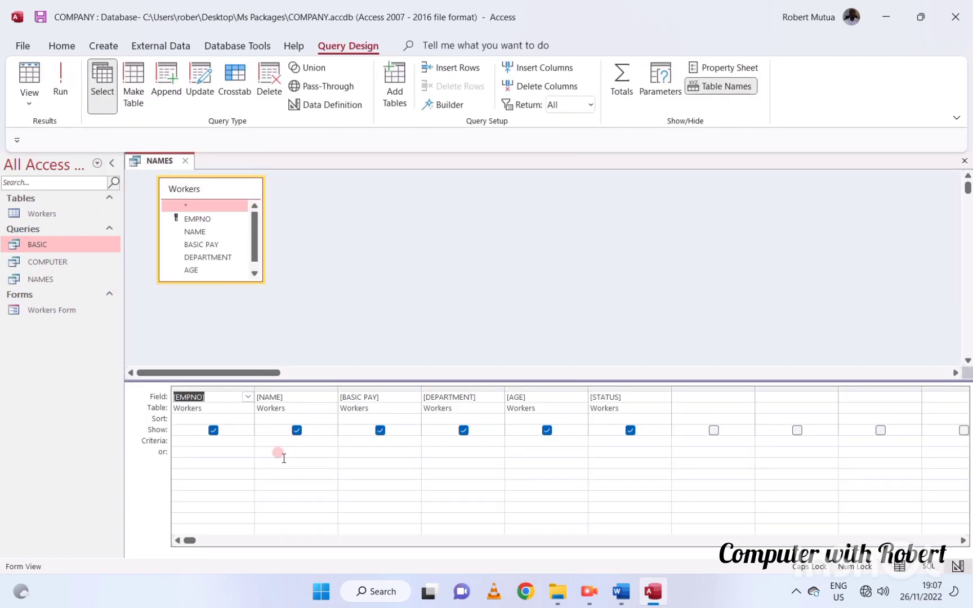
click(275, 440)
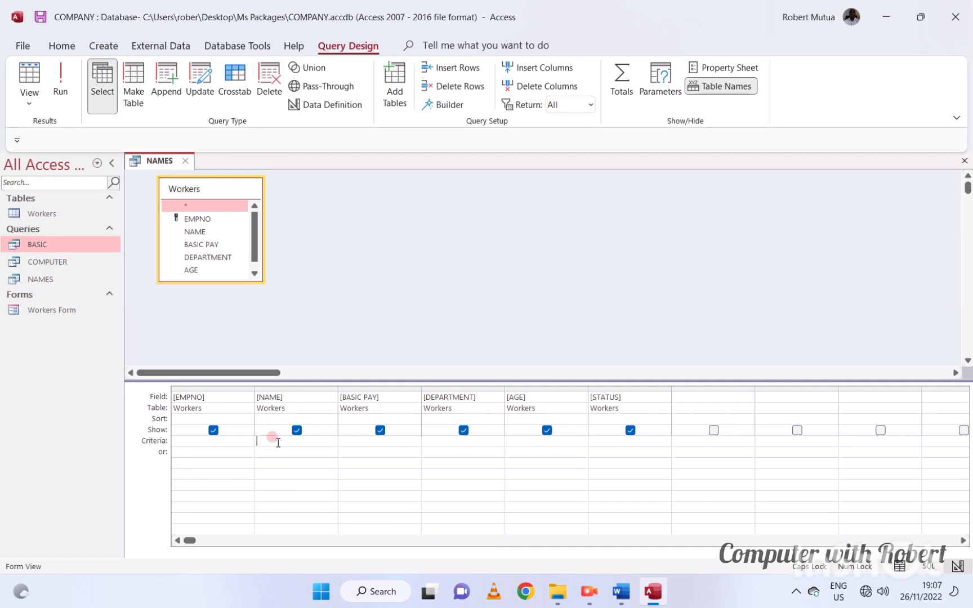
Step: Switch to the Word exam paper and select the words "begin with letter 'M'" in question (c)(iii)
click(617, 596)
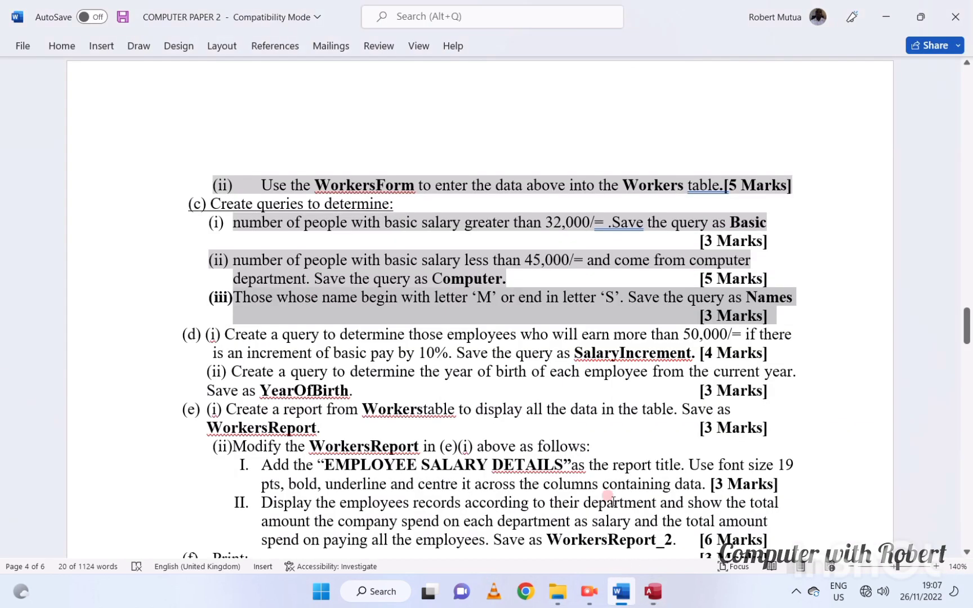
click(549, 306)
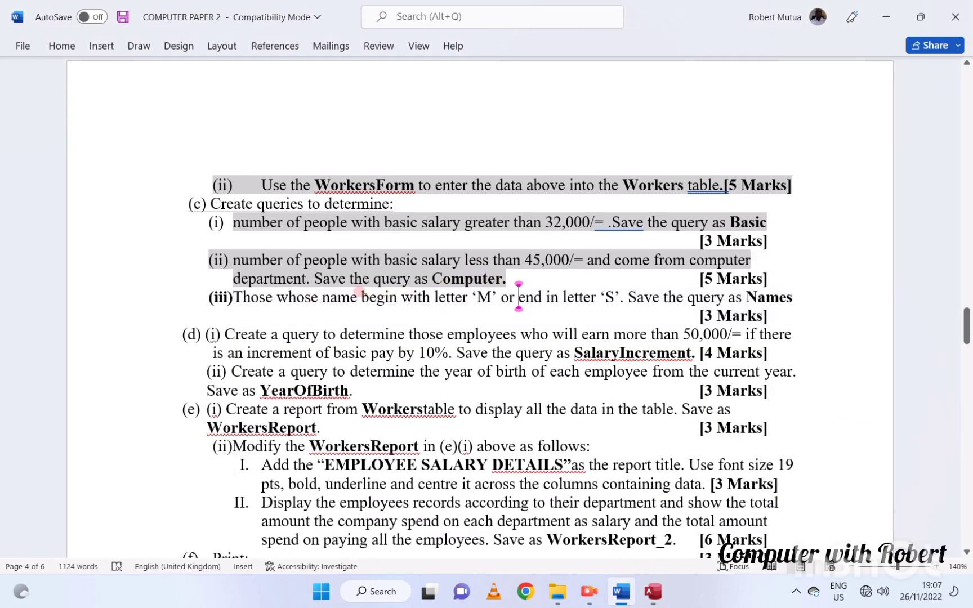
drag(362, 295, 500, 299)
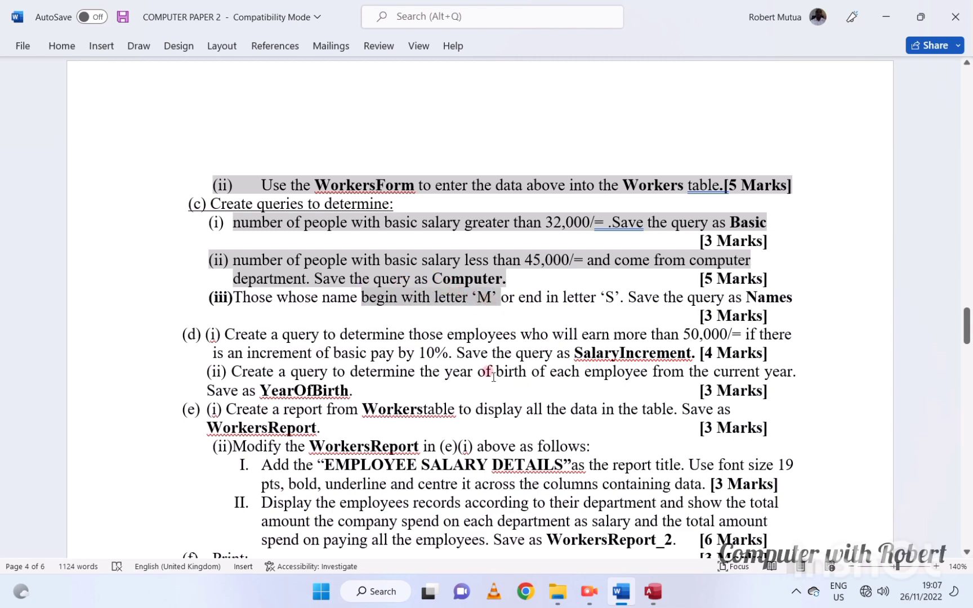
Step: Return to Access, set the NAMES query's NAME criterion to M* and run the query
click(653, 593)
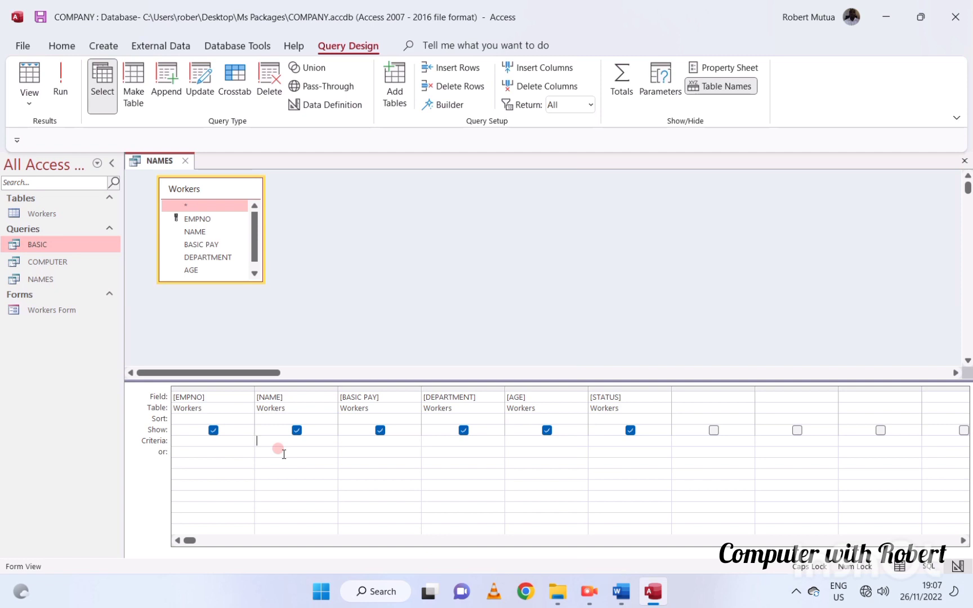
text(M)
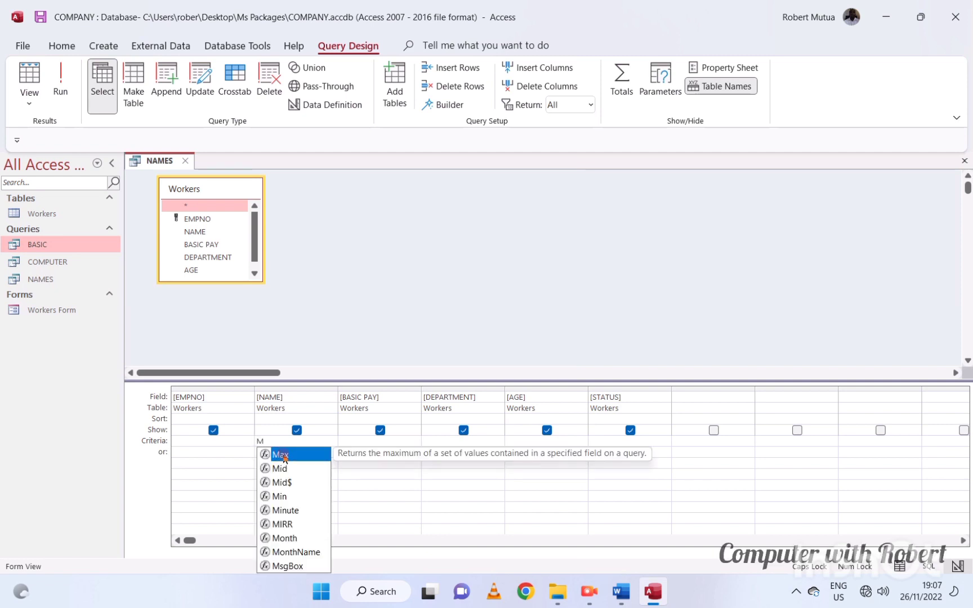
text(*)
click(278, 449)
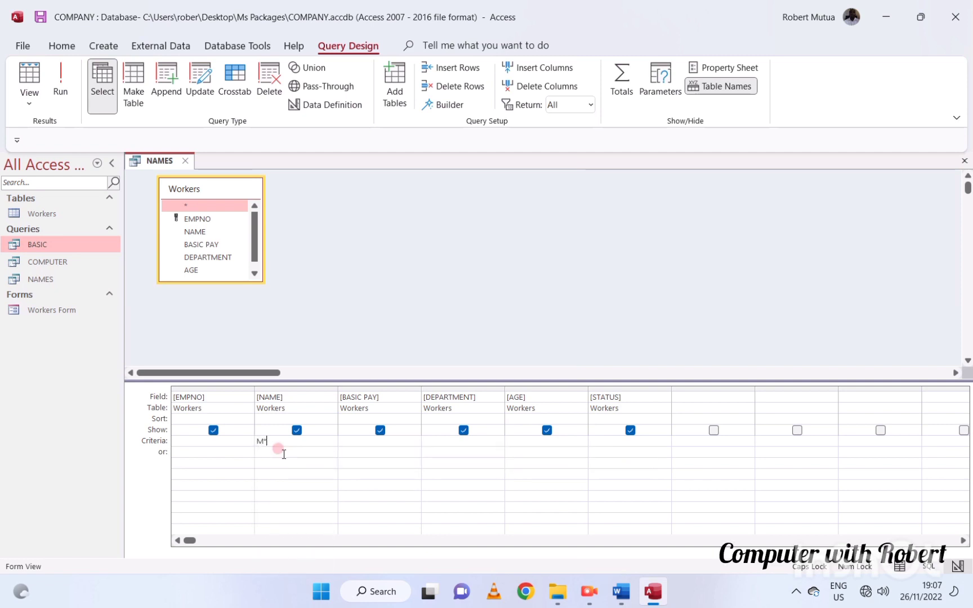
click(60, 79)
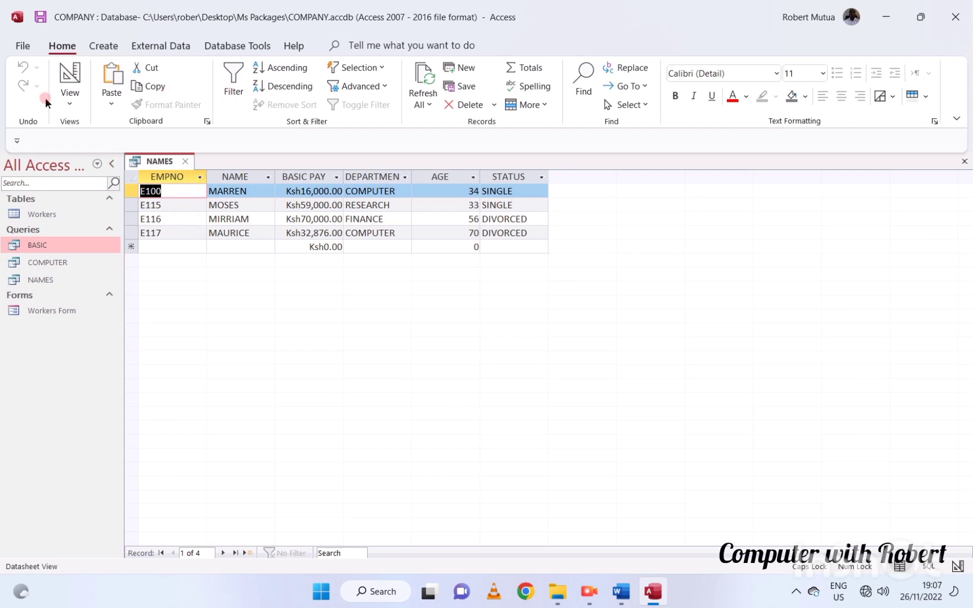
Step: After rechecking question (c)(iii) in Word, add *S as the alternative NAME criterion in the NAMES query's design and run it
click(62, 77)
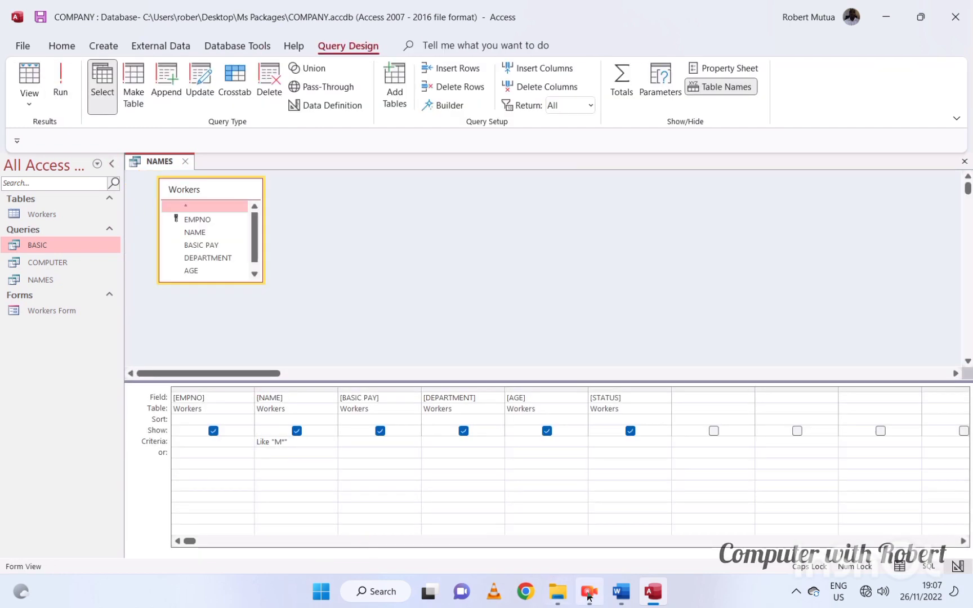
click(621, 592)
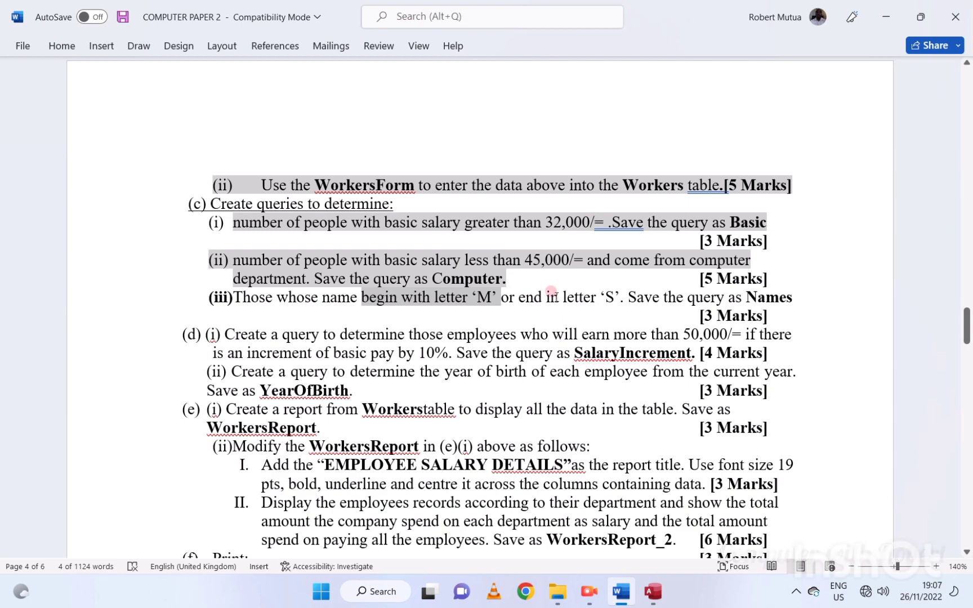
click(652, 591)
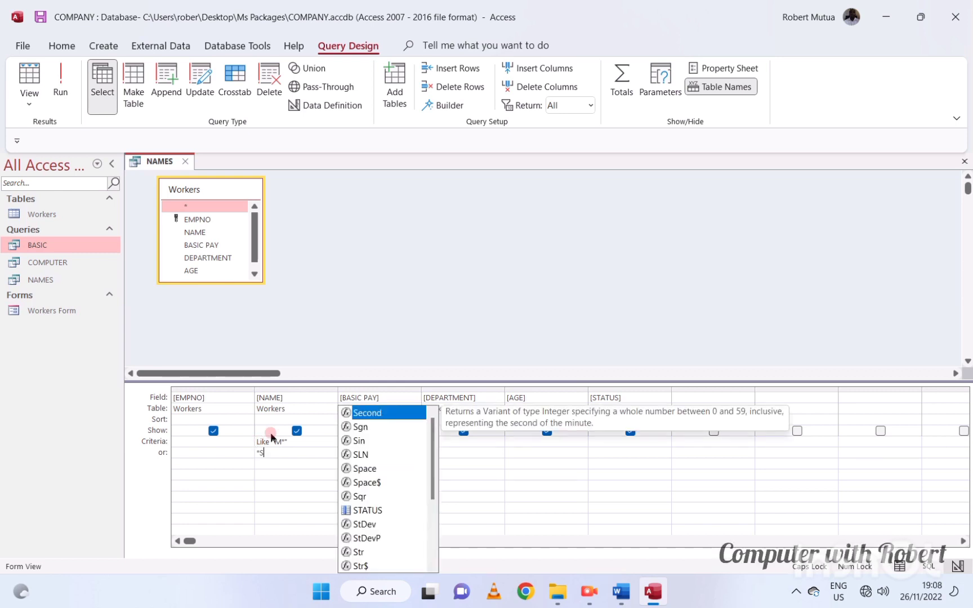
click(59, 93)
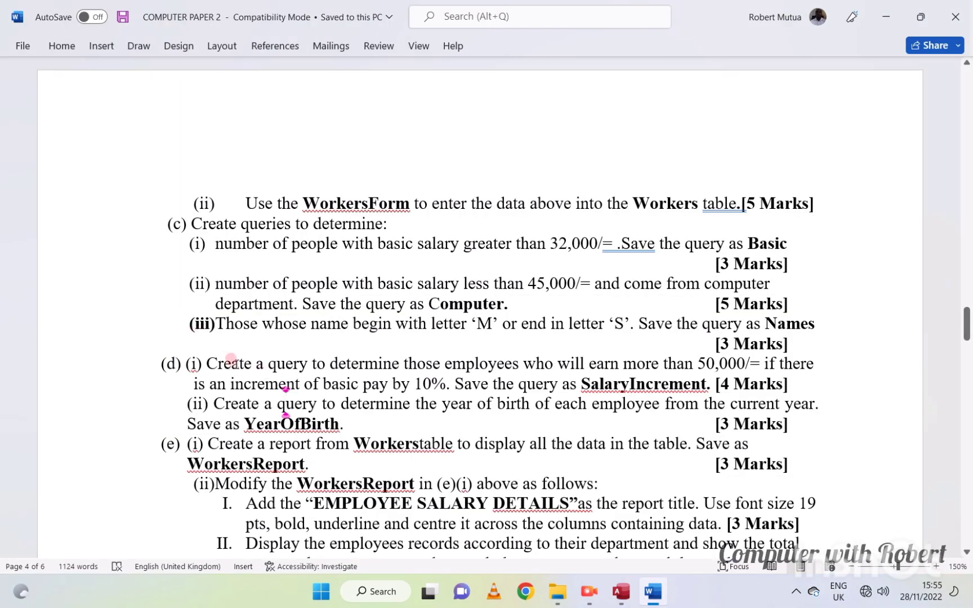
Step: In the Word exam paper, select the lines of question (d)(i) about the SalaryIncrement query
triple_click(231, 361)
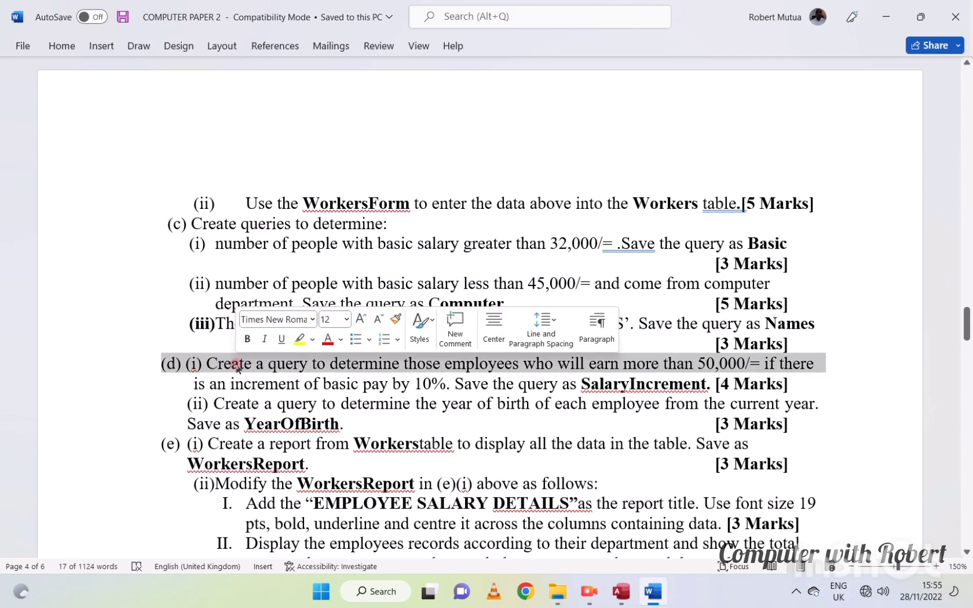
drag(190, 374, 614, 379)
drag(710, 387, 710, 386)
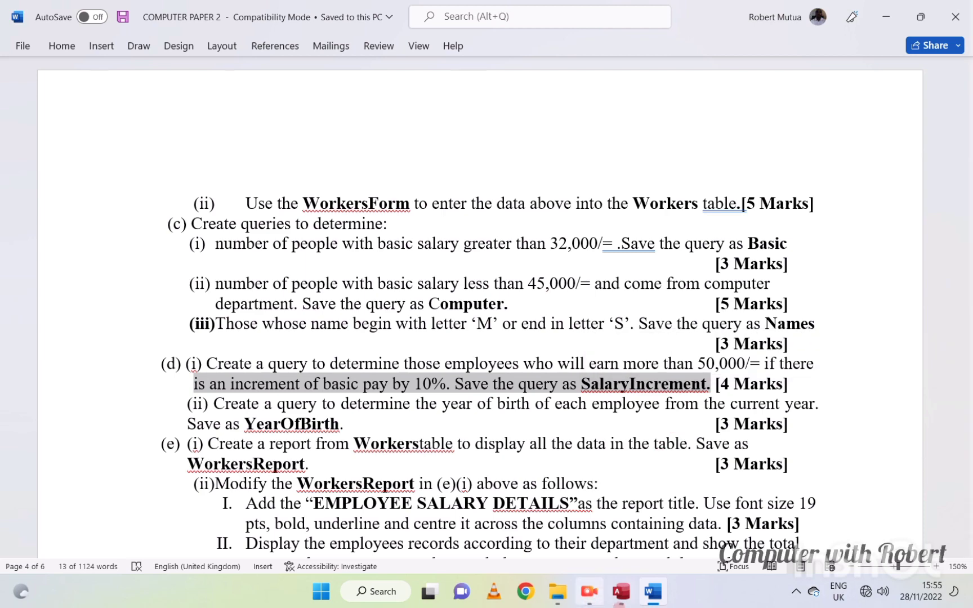
Step: Switch to Access and select the Workers table as the source for the next query
click(621, 591)
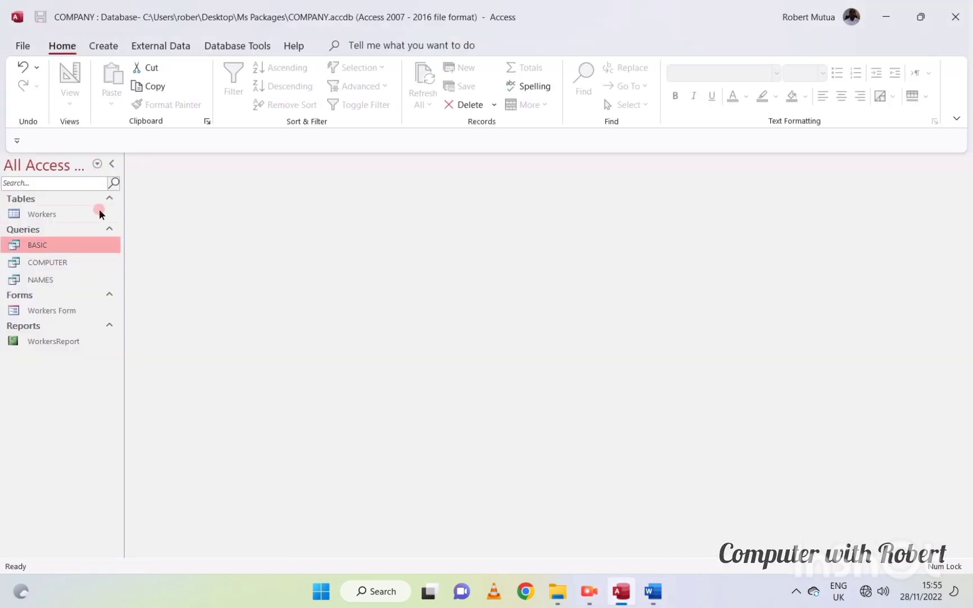
click(60, 214)
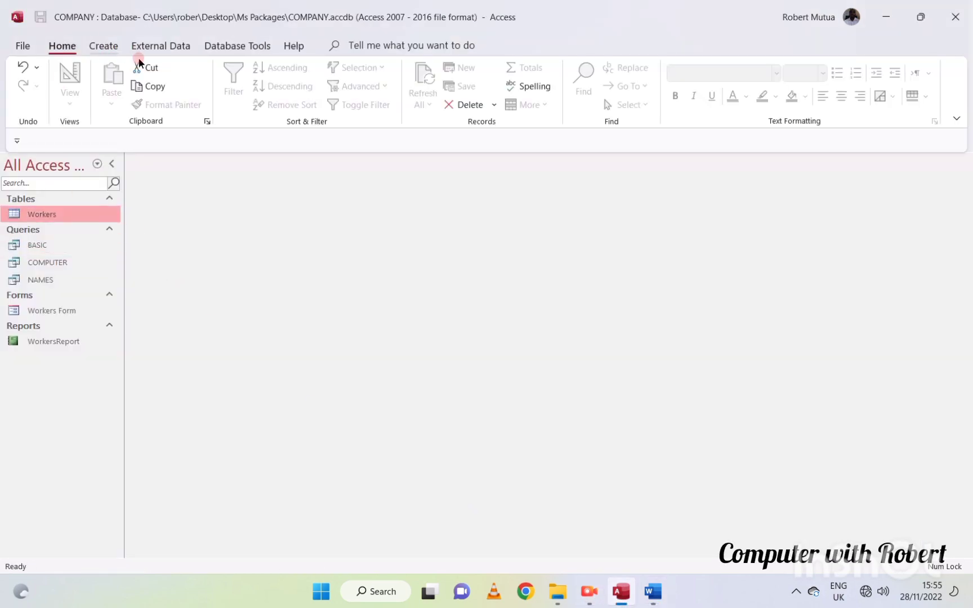
click(111, 51)
click(131, 71)
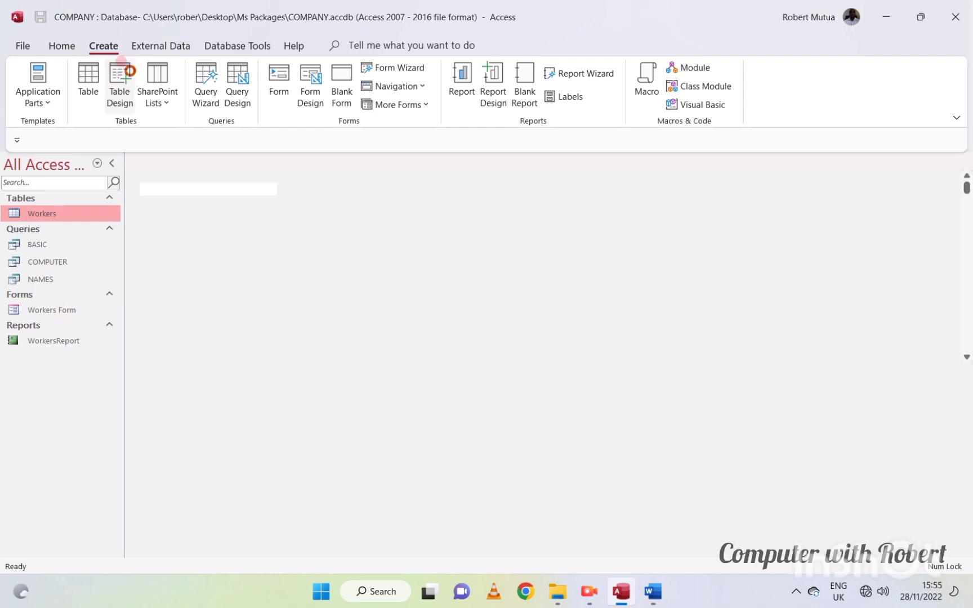
click(183, 162)
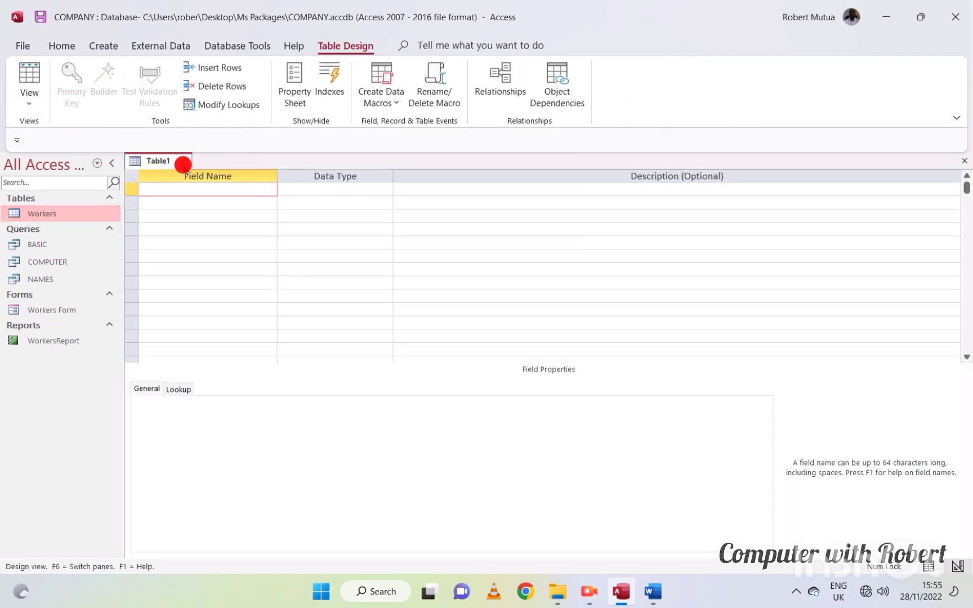
Step: Start a simple query on the Workers table with all its fields included and keep it as a detail query
click(111, 46)
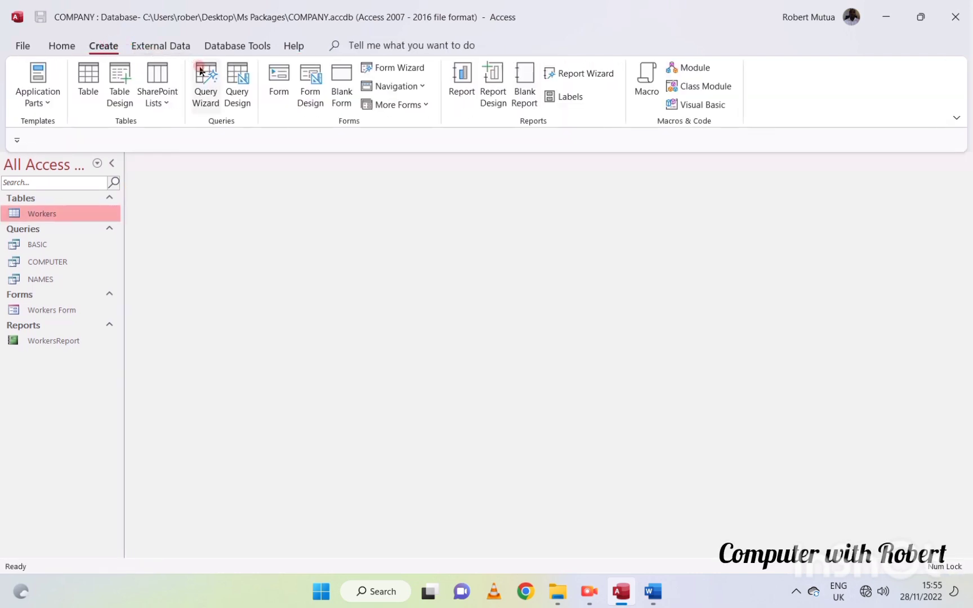
click(201, 71)
click(529, 338)
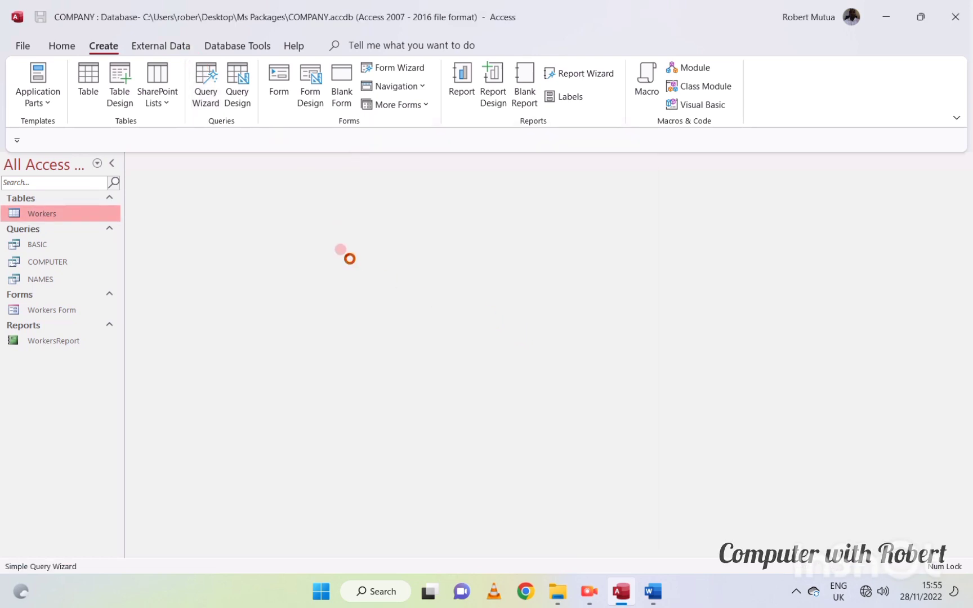
click(453, 273)
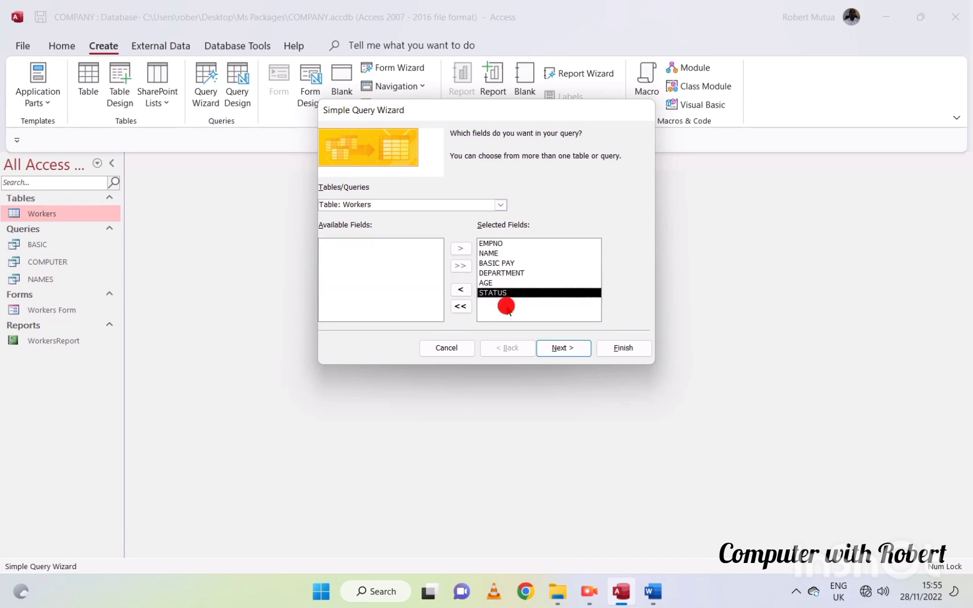
click(555, 347)
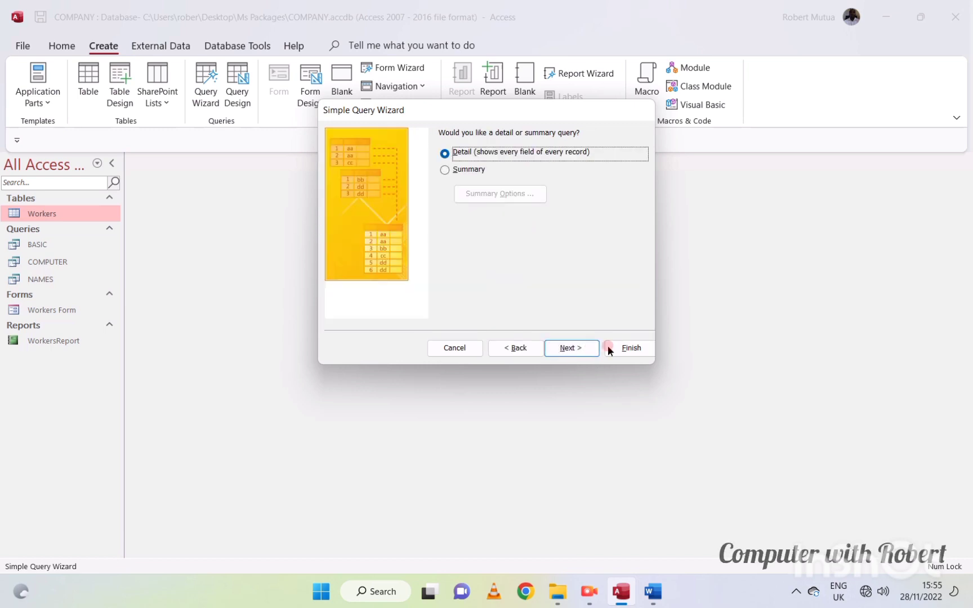
click(589, 348)
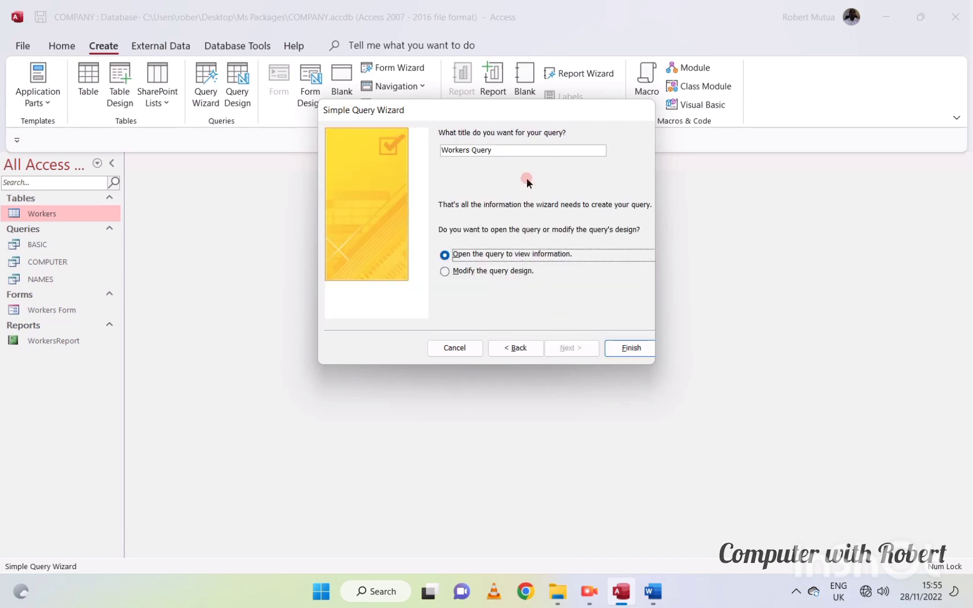
Step: Title the new query Salary Increment and finish the wizard with the query opened for viewing
drag(509, 151, 338, 138)
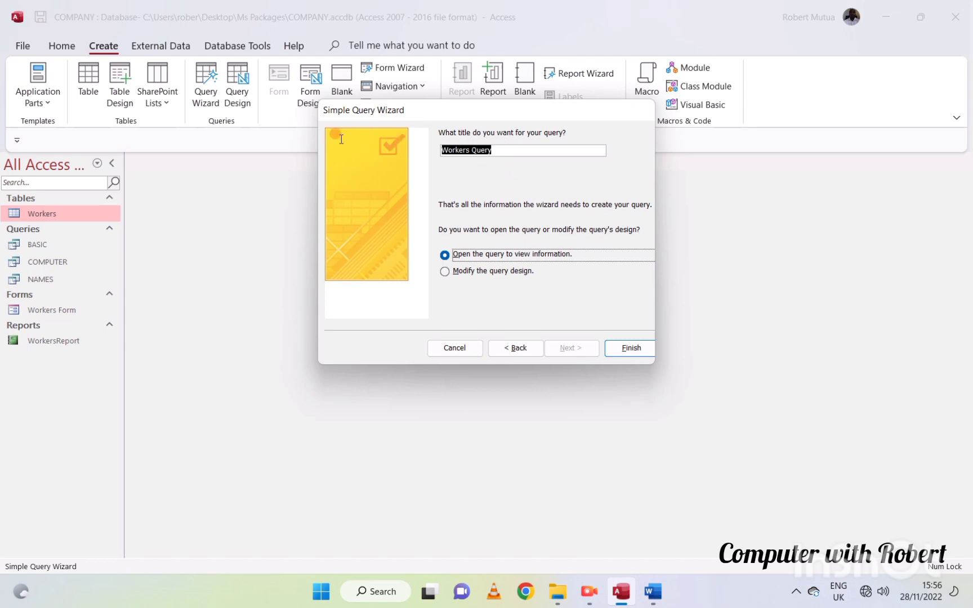
text(S)
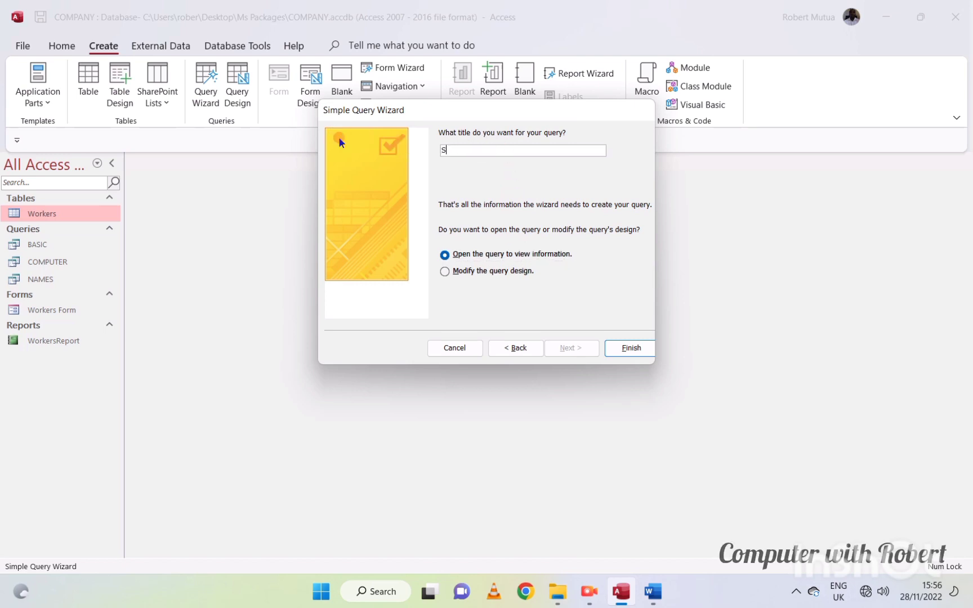
text(alary )
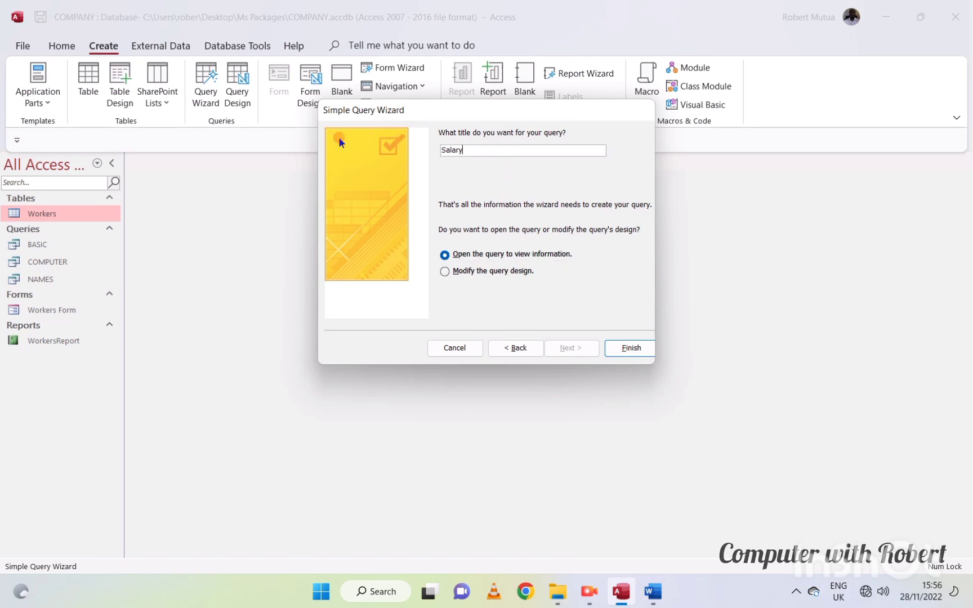
text(Increment)
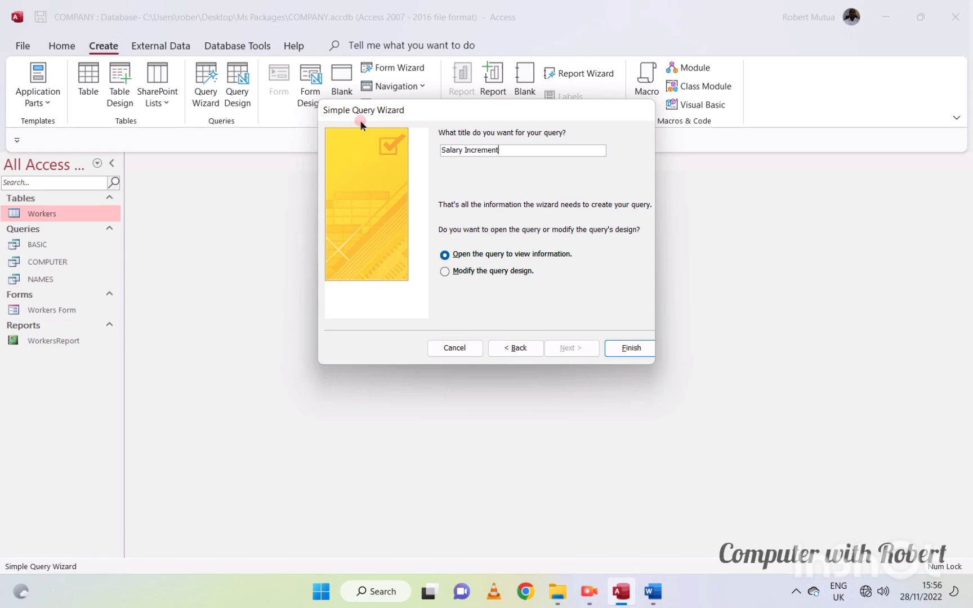
click(632, 348)
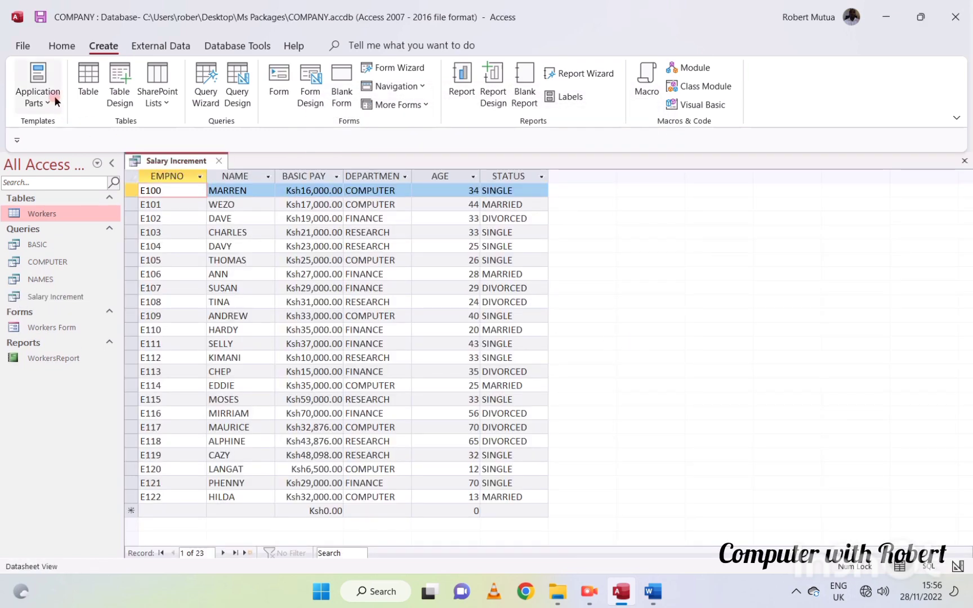
click(38, 78)
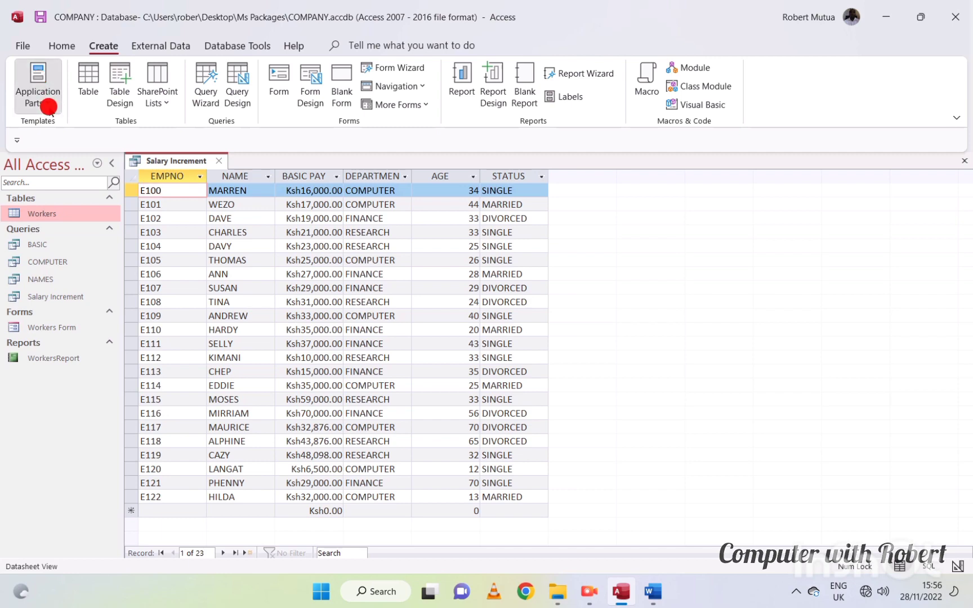
click(43, 99)
click(129, 113)
Step: Open the Salary Increment query's design and add the calculated field increment:1.1*[BASIC PAY] in the first empty column
right_click(167, 162)
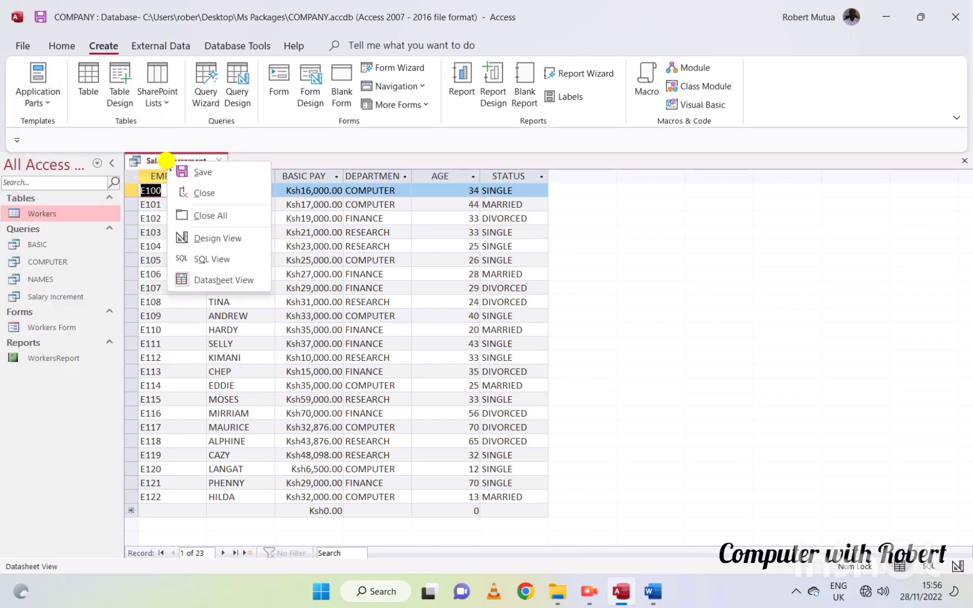
click(208, 242)
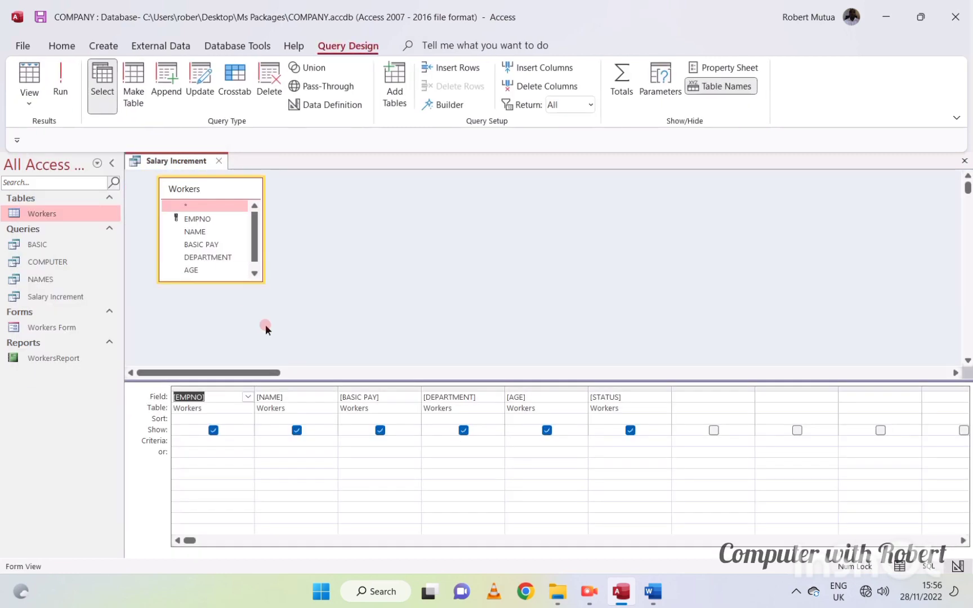
click(690, 397)
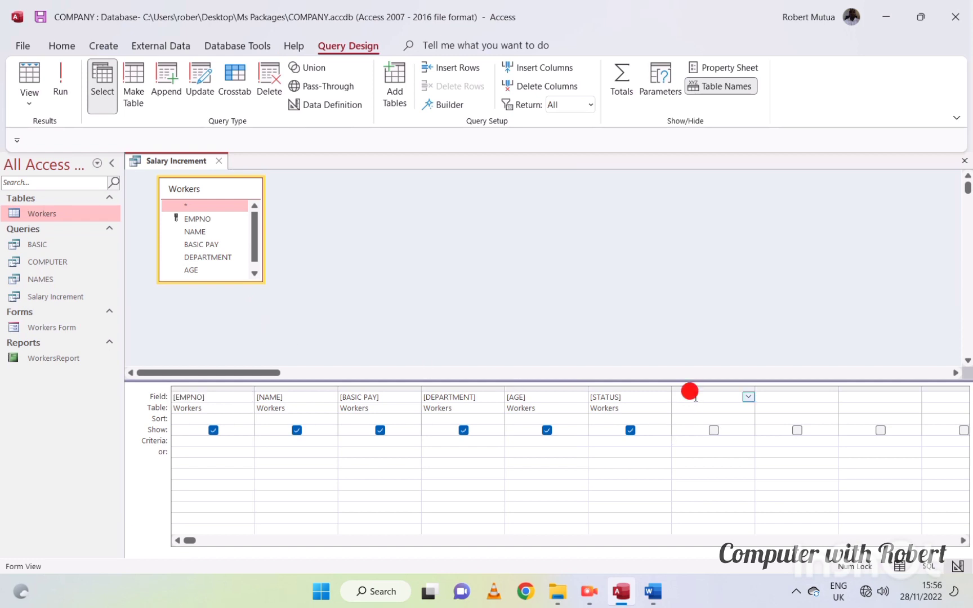
text(increment:1.1*[BAS)
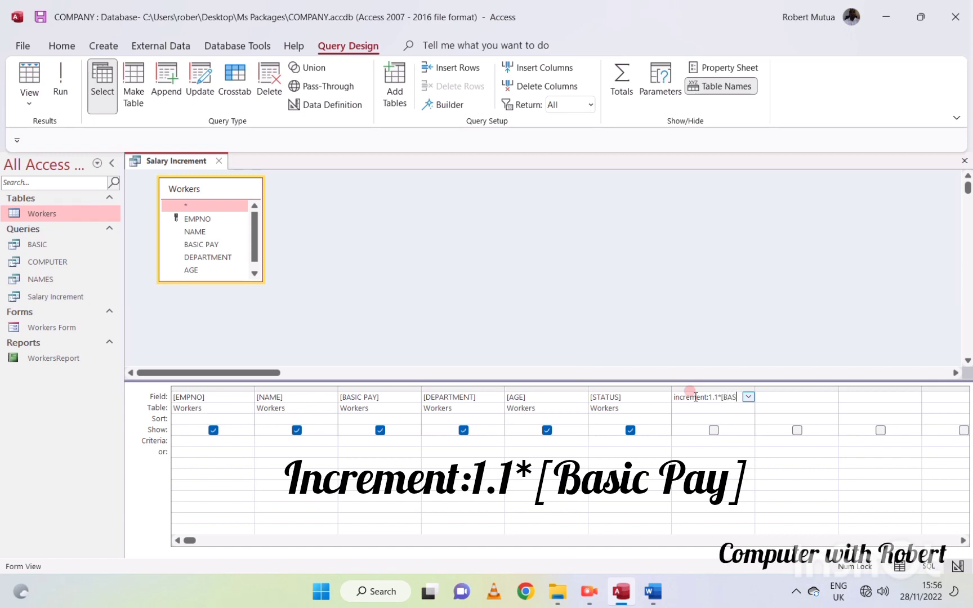
text(C)
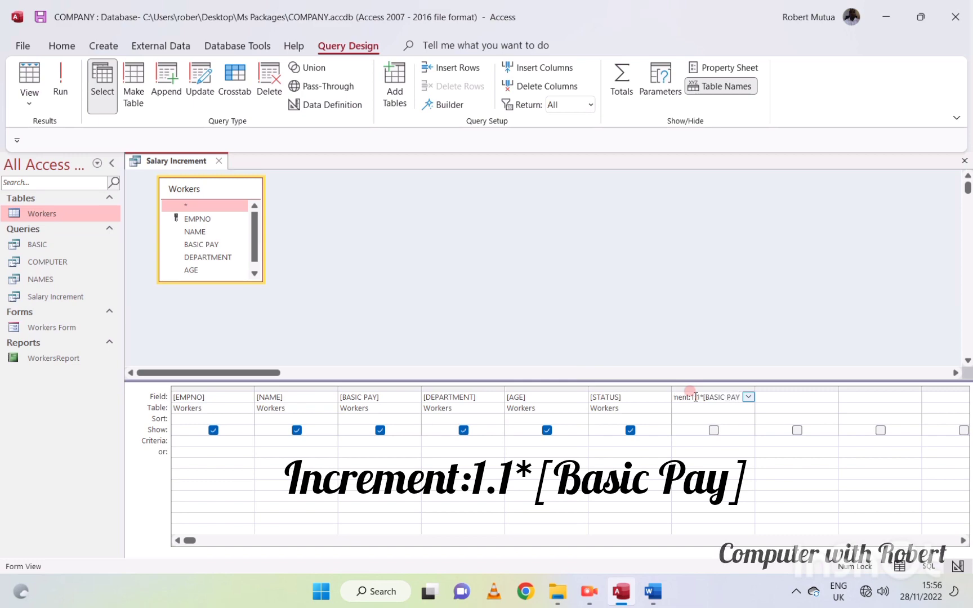
Step: After rechecking question (d)(i) in Word, return to Access, set the increment field's criterion to >50000 and run the query
click(652, 591)
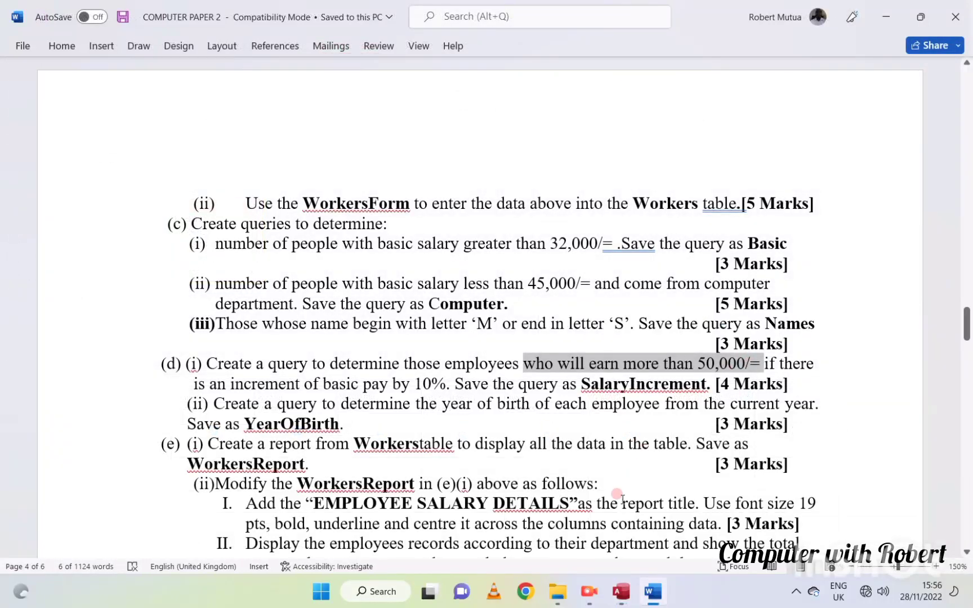
click(620, 591)
click(692, 440)
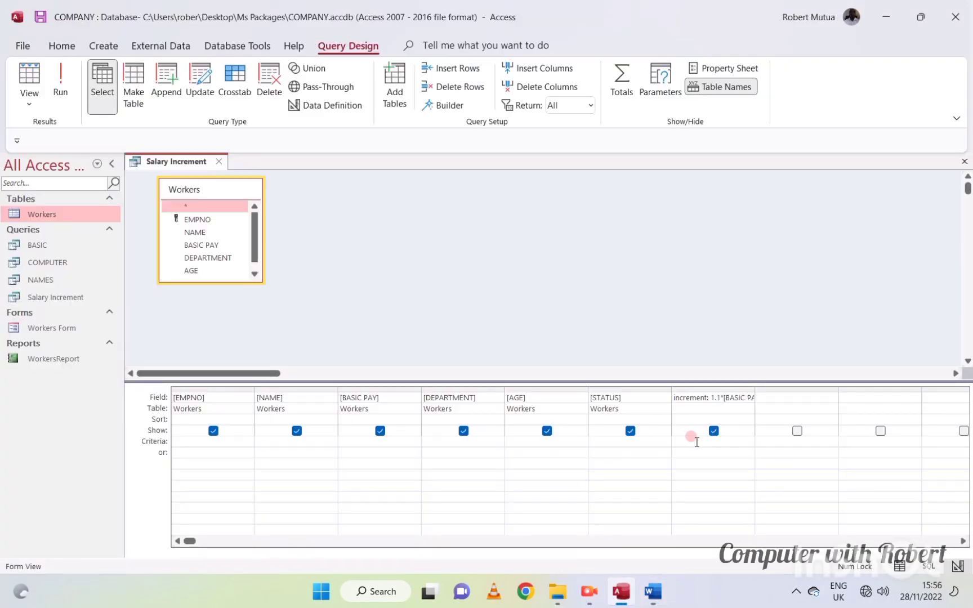
text(>50000)
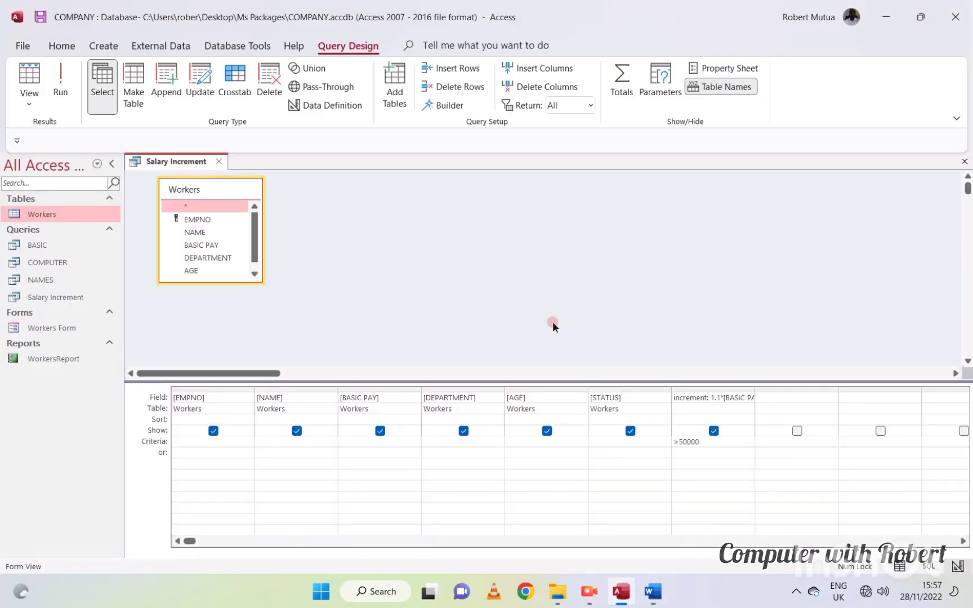
click(60, 79)
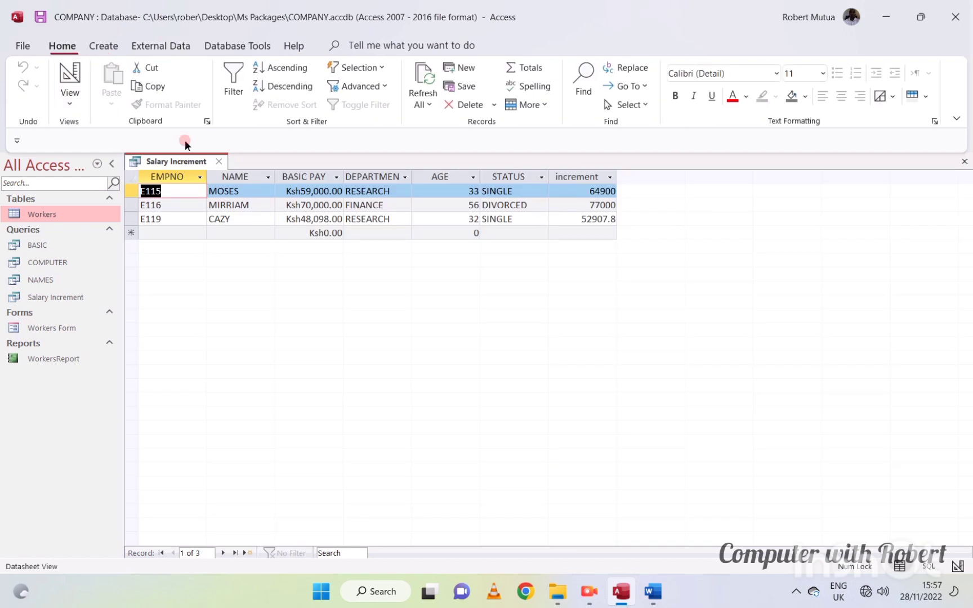
Step: Return to the Salary Increment query's design, close it and save the design changes
click(70, 77)
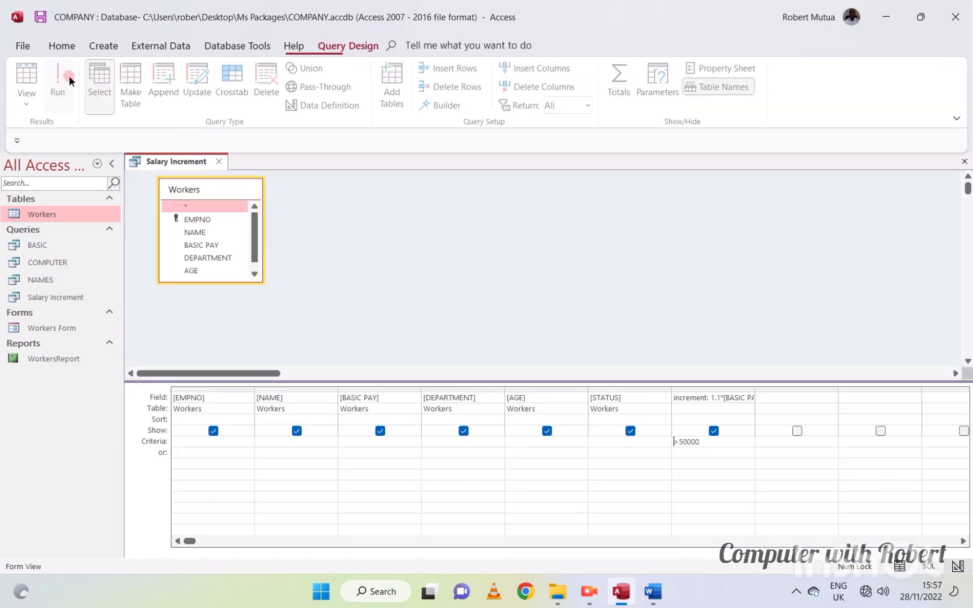
click(961, 168)
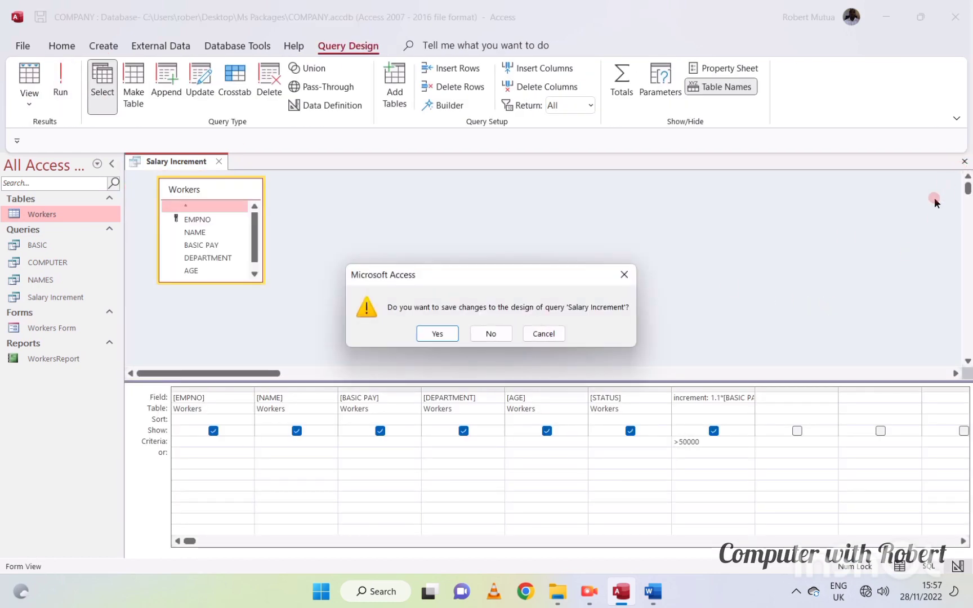
click(435, 332)
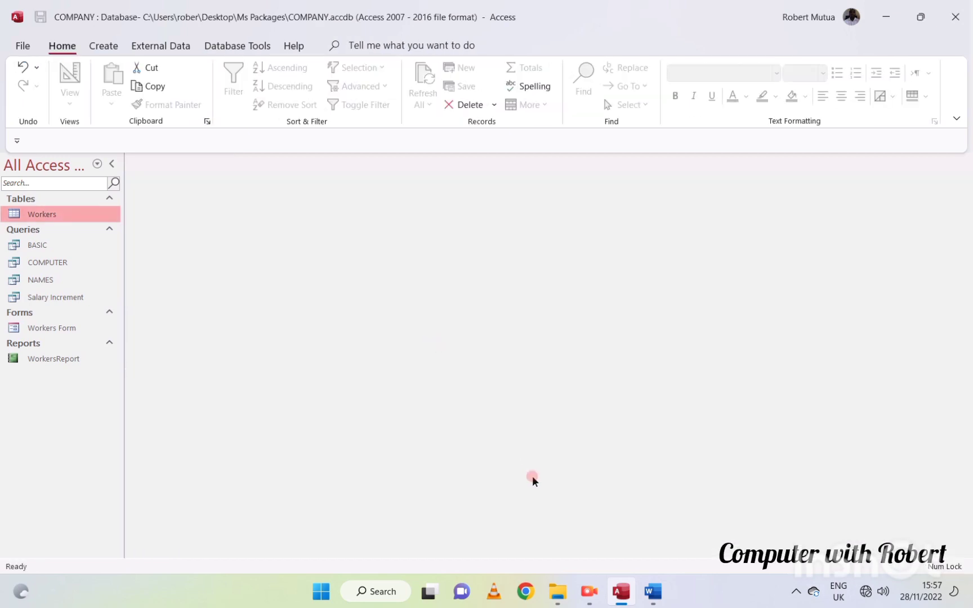
Step: Switch to the Word exam paper and read question (d)(ii) about the YearOfBirth query
click(652, 592)
drag(217, 404, 381, 423)
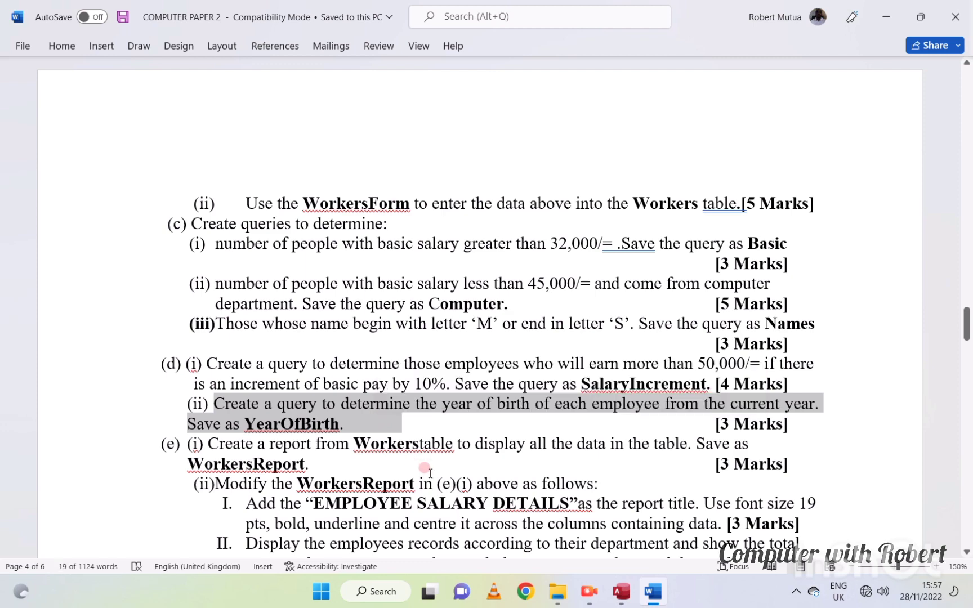
click(454, 408)
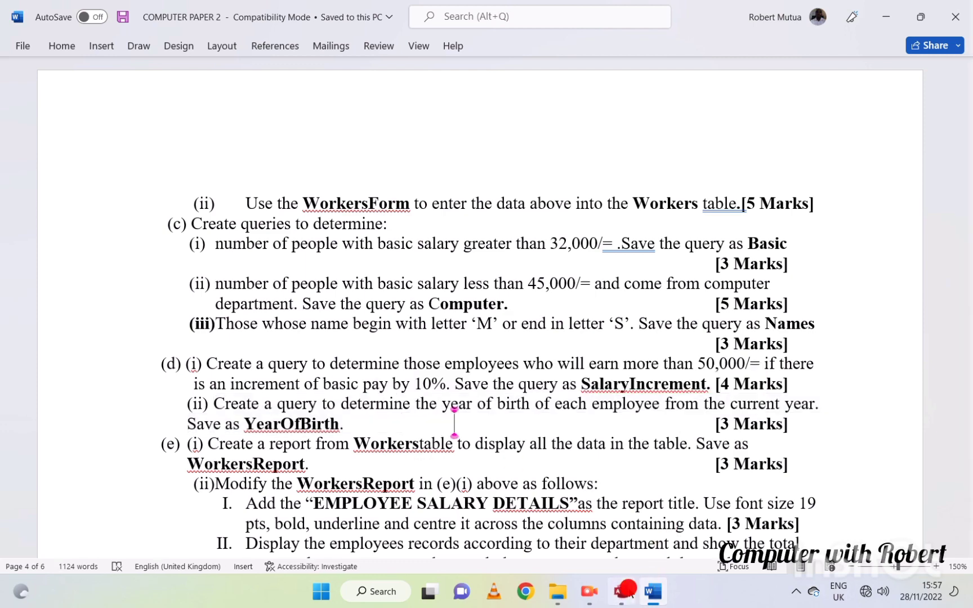
Step: Return to Access and start another simple query on the Workers table with all its fields included
click(621, 591)
click(107, 45)
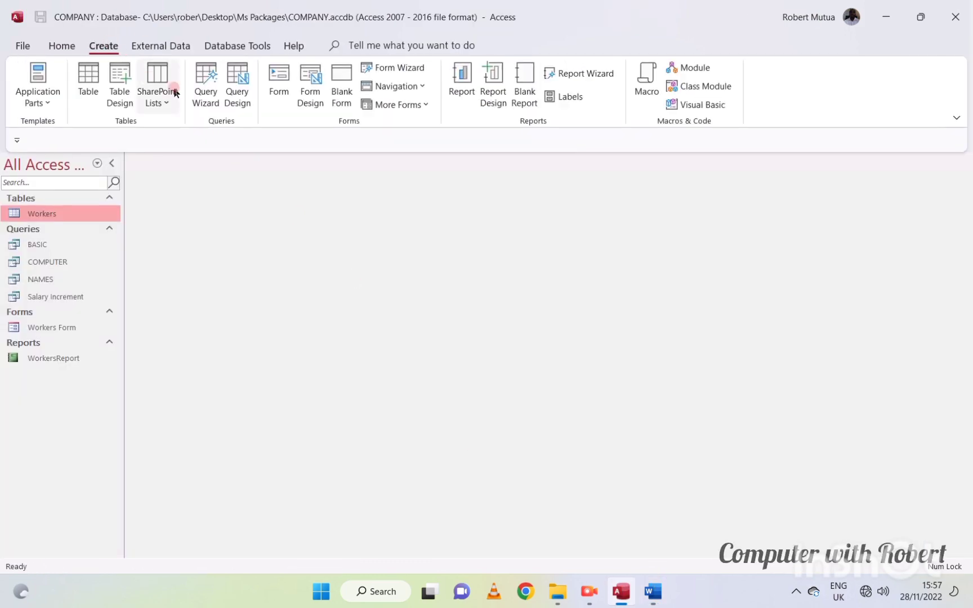
click(206, 91)
click(540, 332)
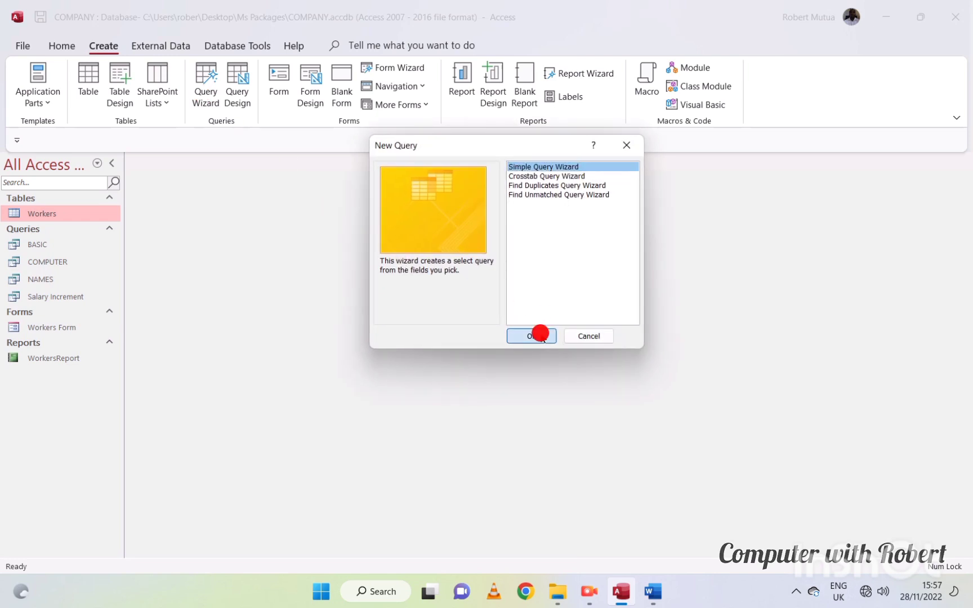
click(565, 347)
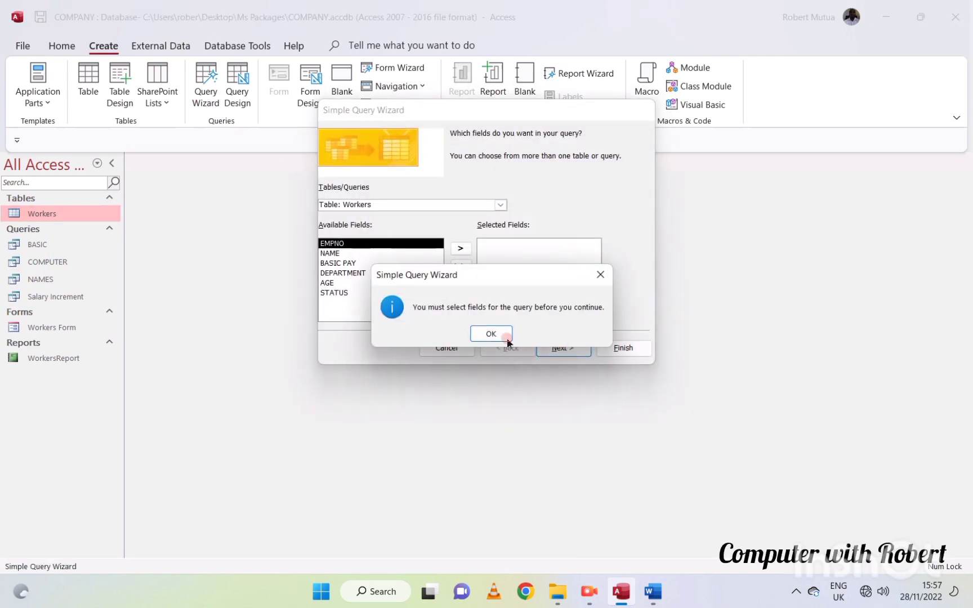
click(499, 335)
click(461, 265)
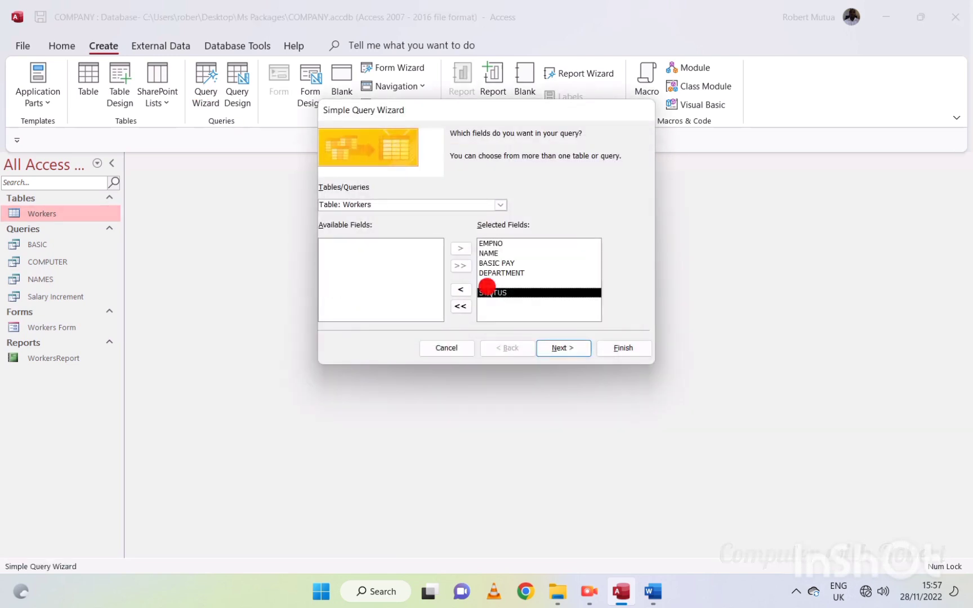
Step: Title the new query Year of Birth and finish the wizard to open its results
click(563, 347)
click(563, 348)
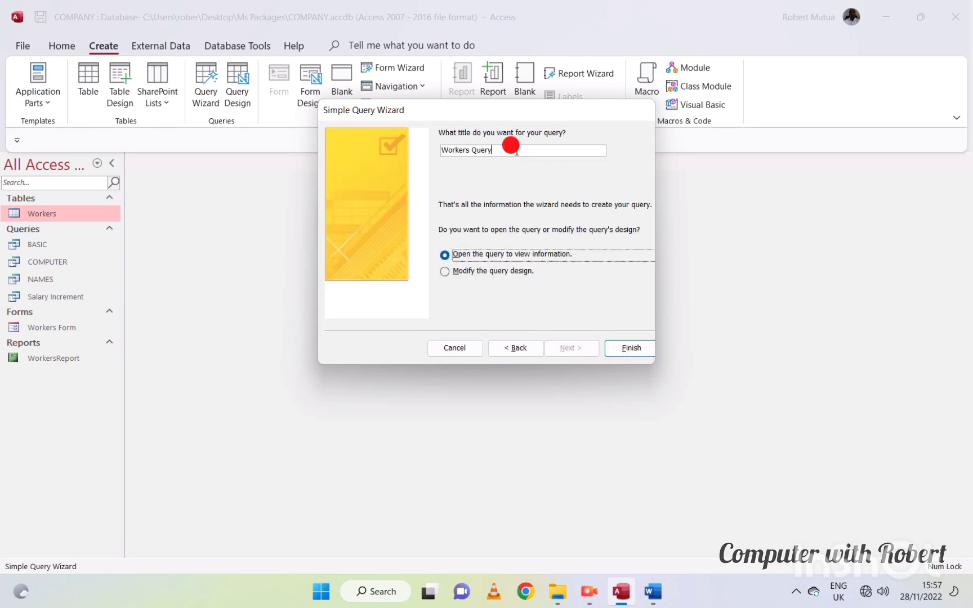
drag(506, 148, 442, 149)
text(Year of Birth)
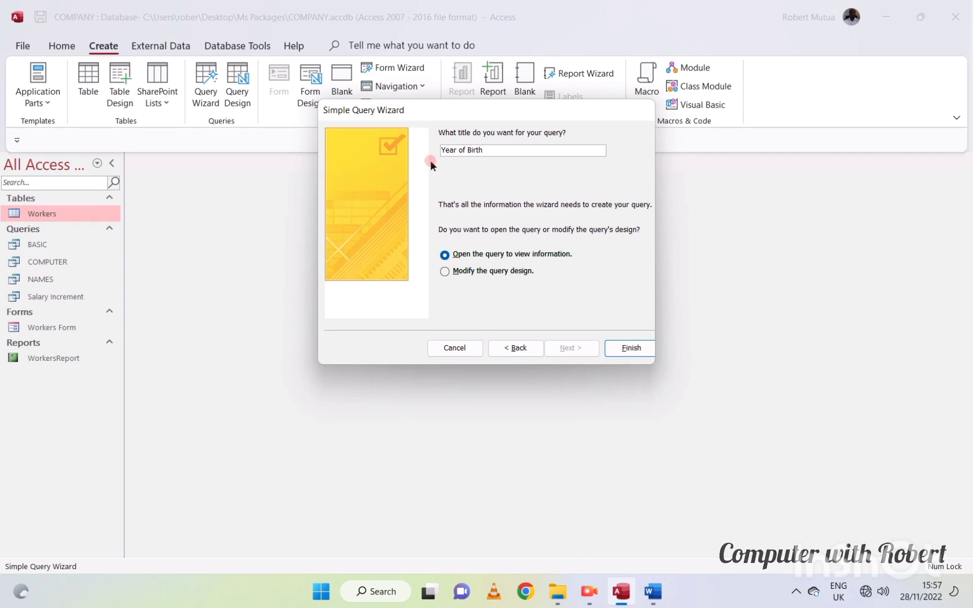
click(631, 355)
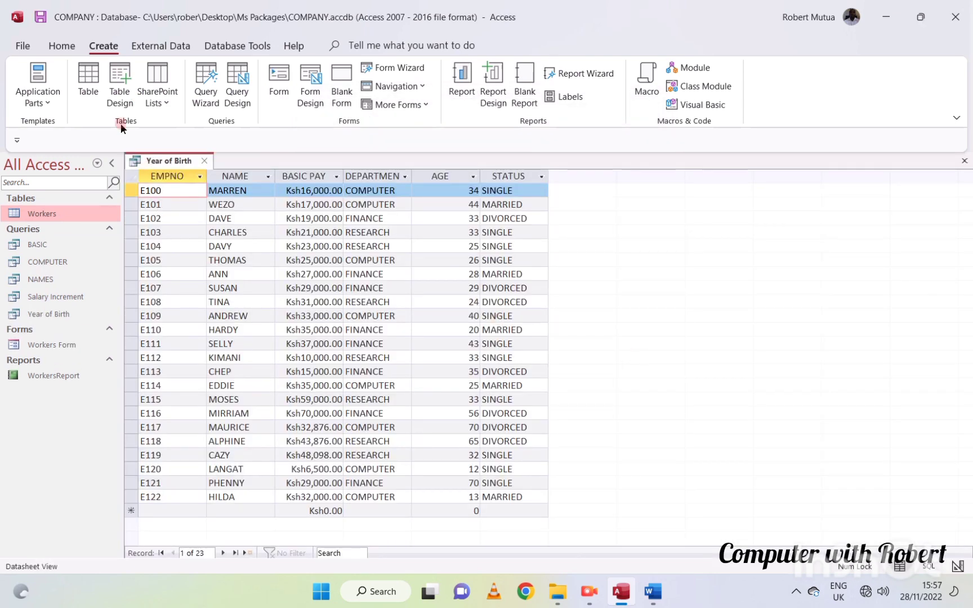
click(86, 83)
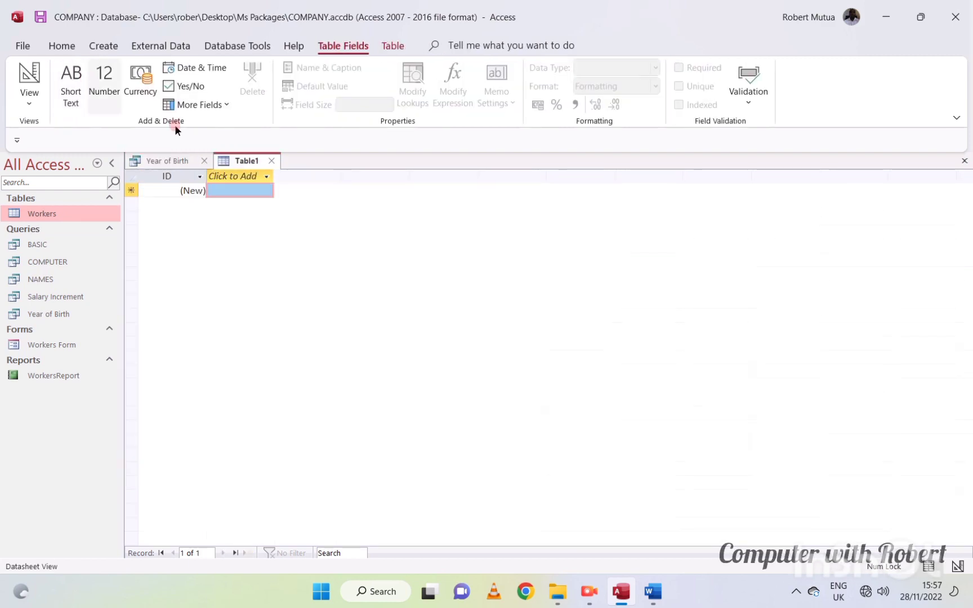
click(270, 161)
Step: Add the calculated field YOB:2022-[AGE] to the Year of Birth query's design and run it
right_click(152, 165)
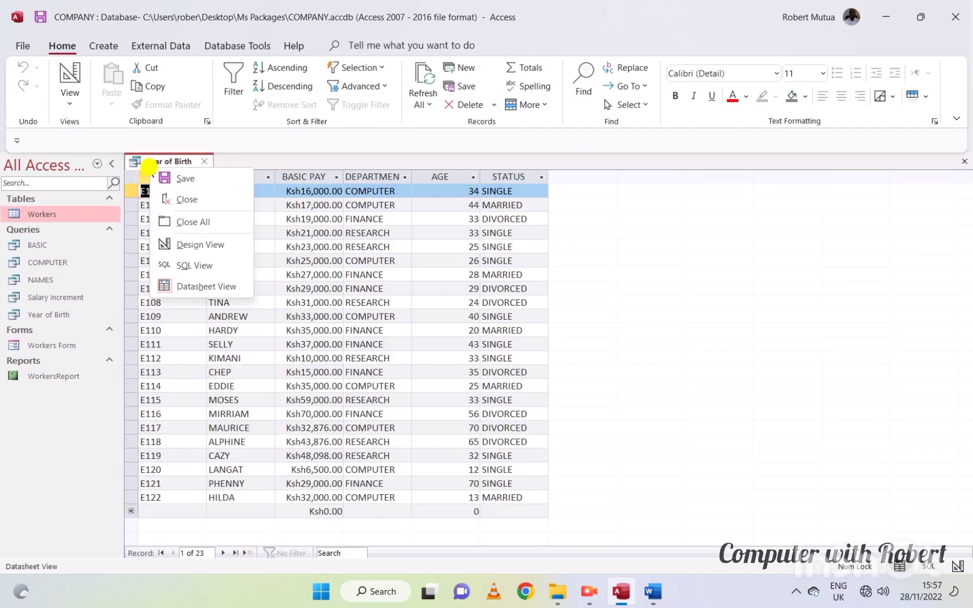
click(197, 247)
click(696, 397)
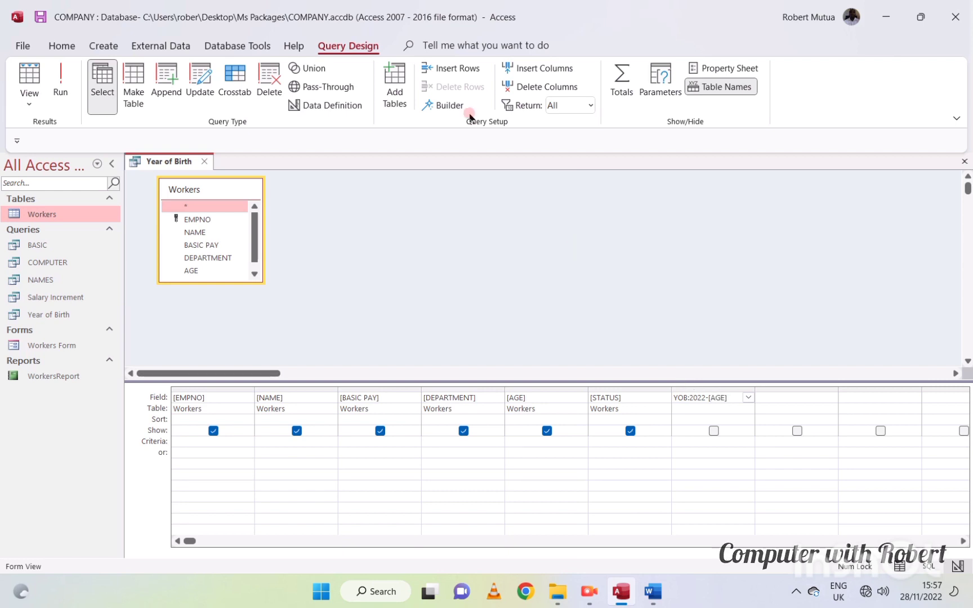
click(55, 74)
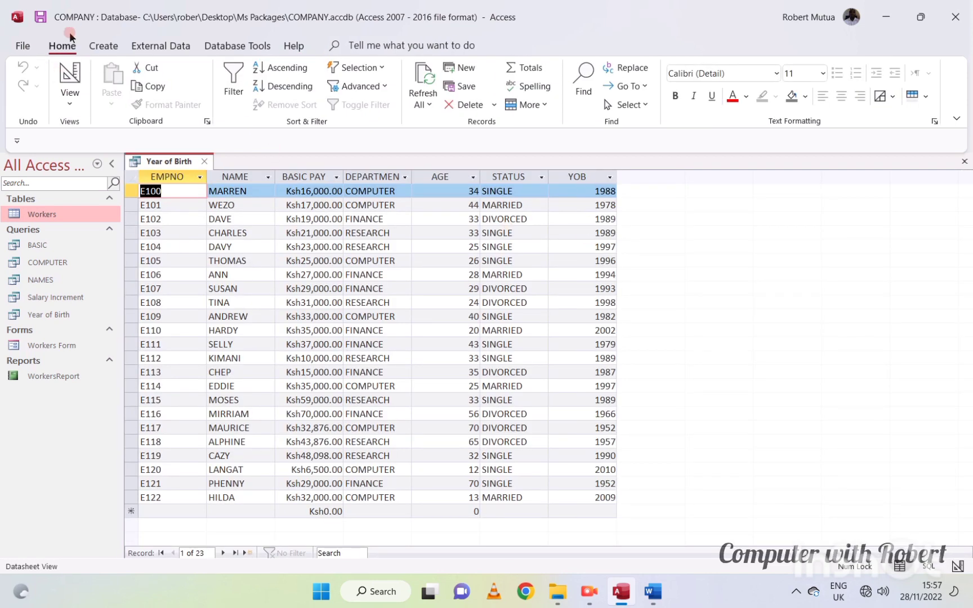
Step: Return to the Year of Birth query's design, close it and save the design changes
click(68, 78)
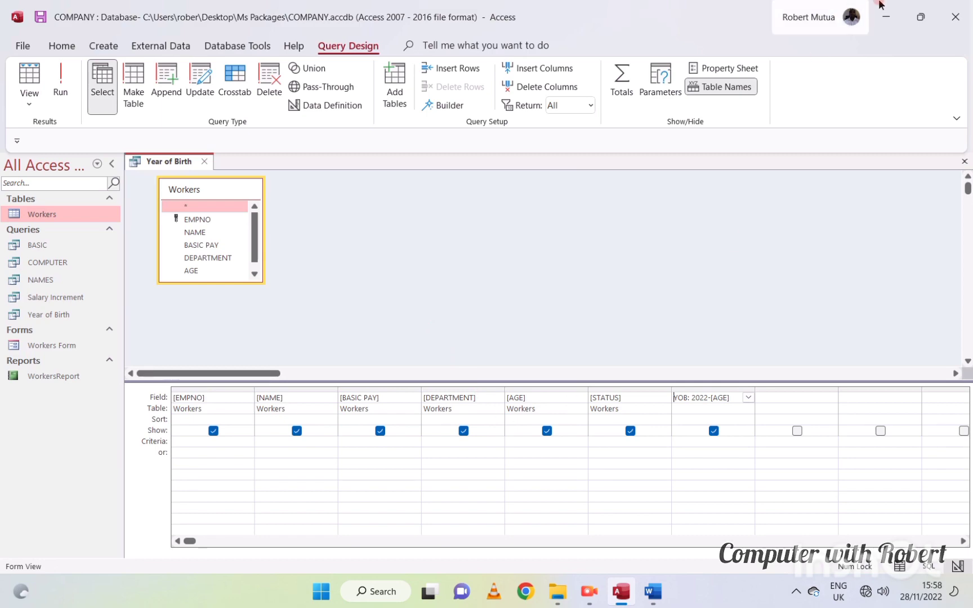
click(965, 161)
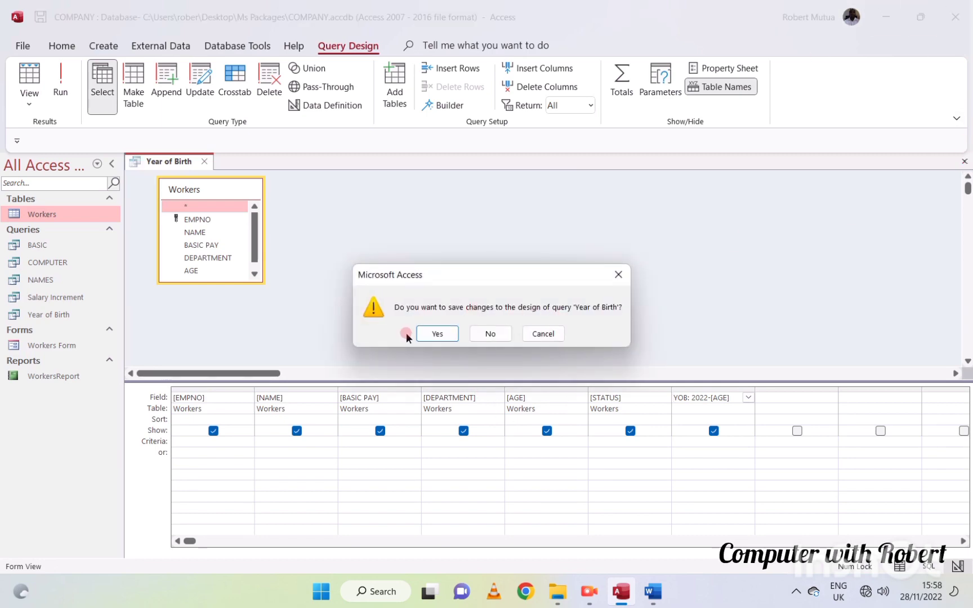
click(428, 334)
Step: Switch to the Word exam paper and read question (e) about creating and modifying WorkersReport
click(653, 592)
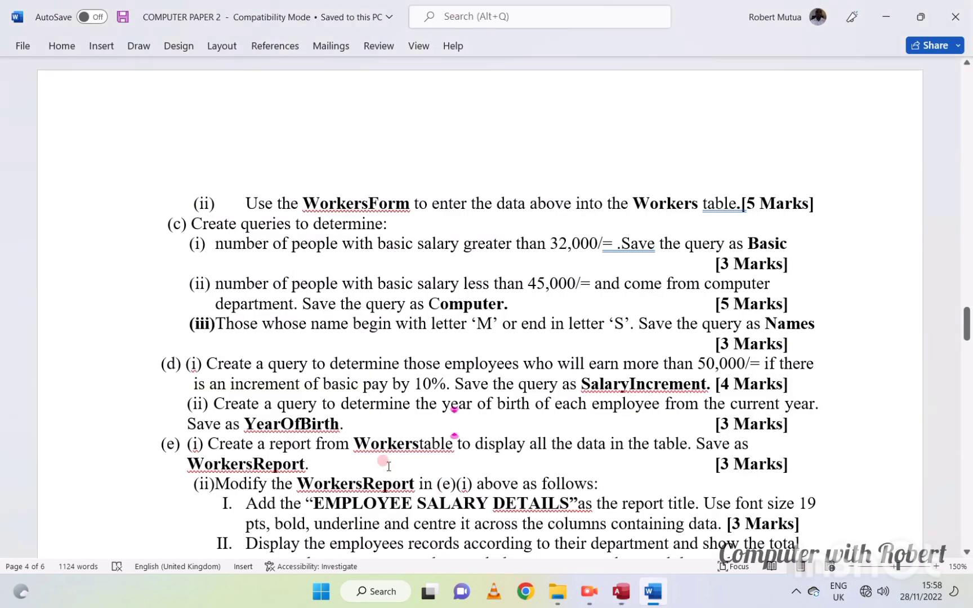
scroll(389, 466, down, 4)
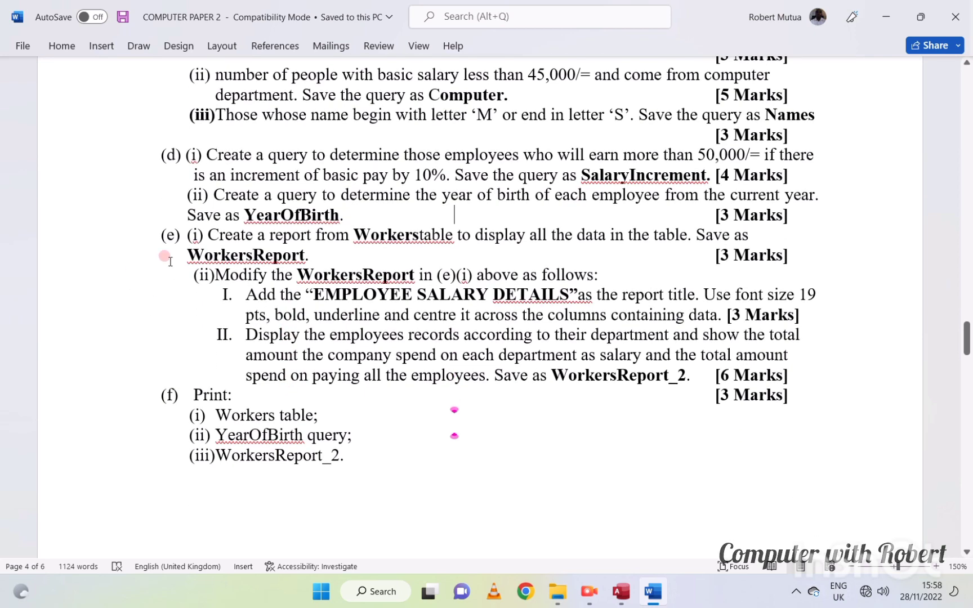
drag(208, 232, 563, 276)
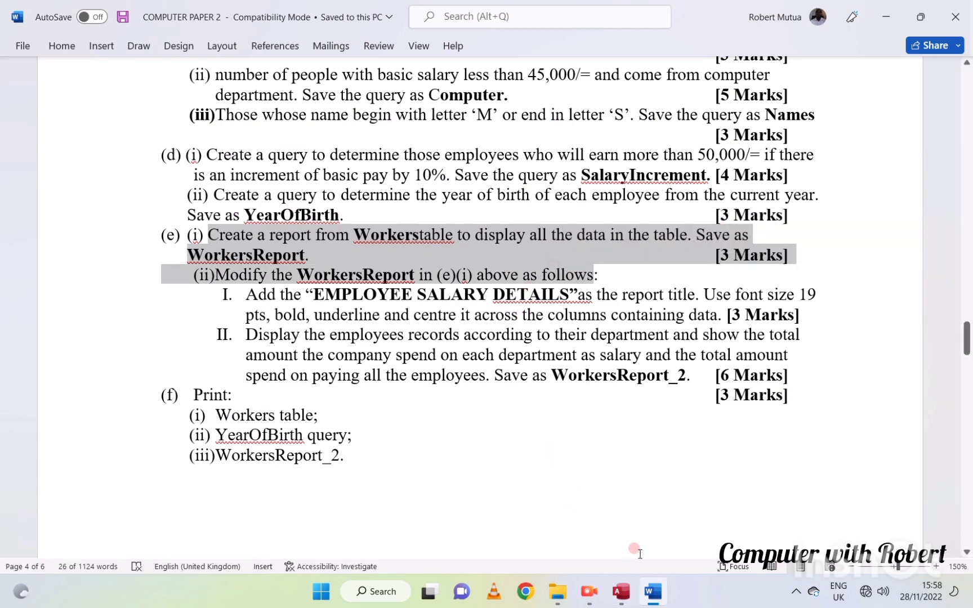
Step: Return to Access and start a wizard report on the Workers table with all its fields included
click(621, 591)
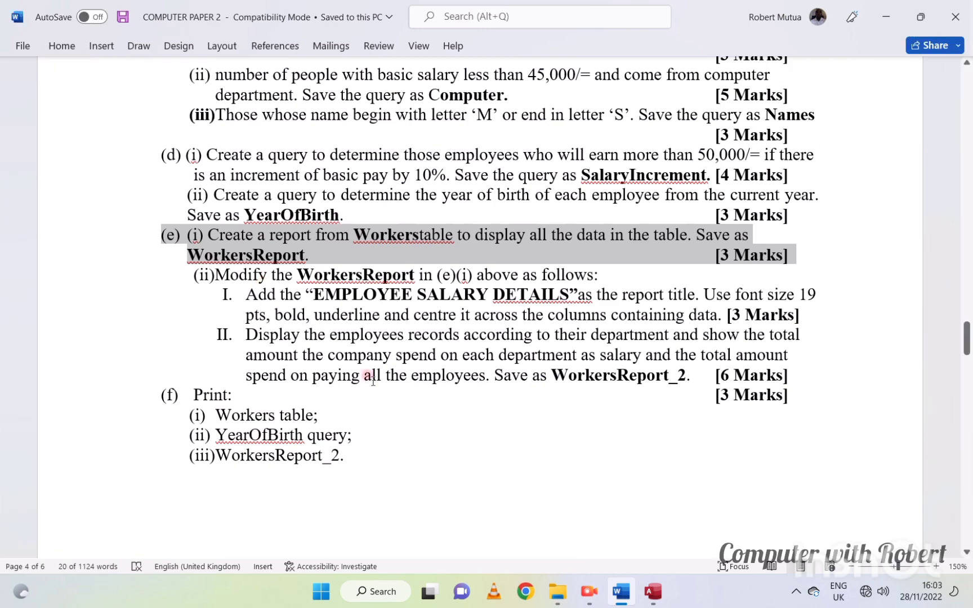
click(649, 595)
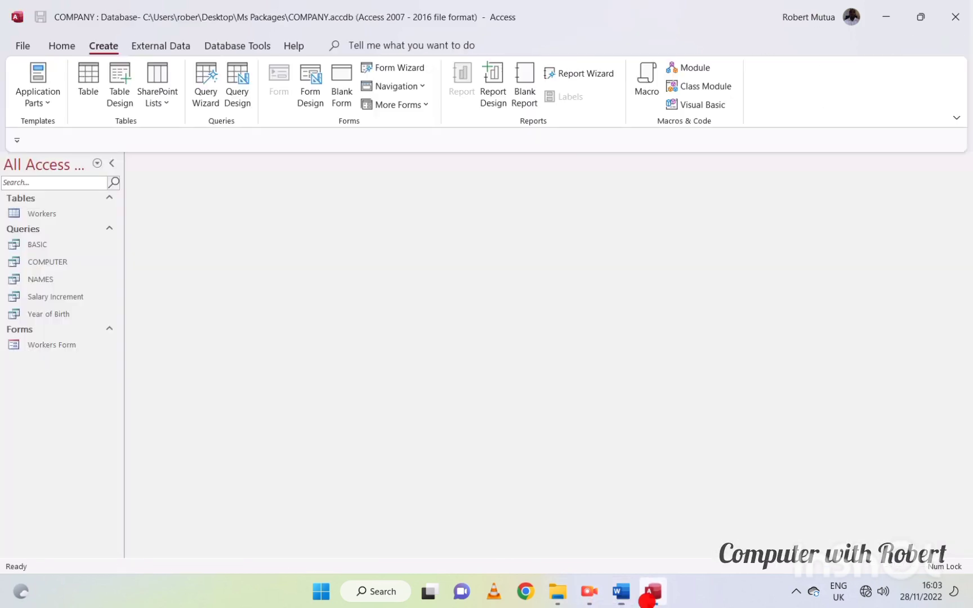
click(134, 45)
click(104, 46)
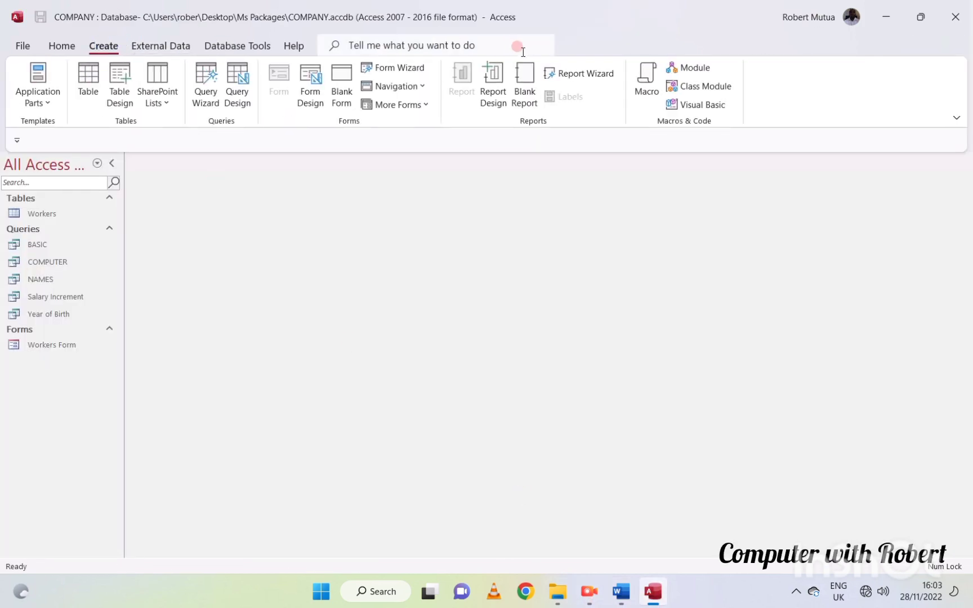
click(580, 74)
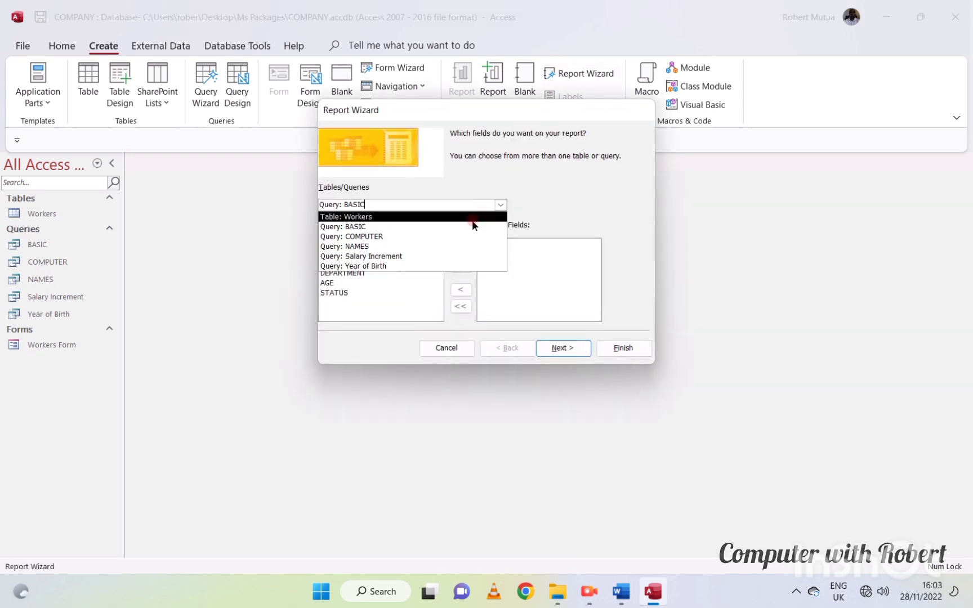
click(485, 216)
click(460, 265)
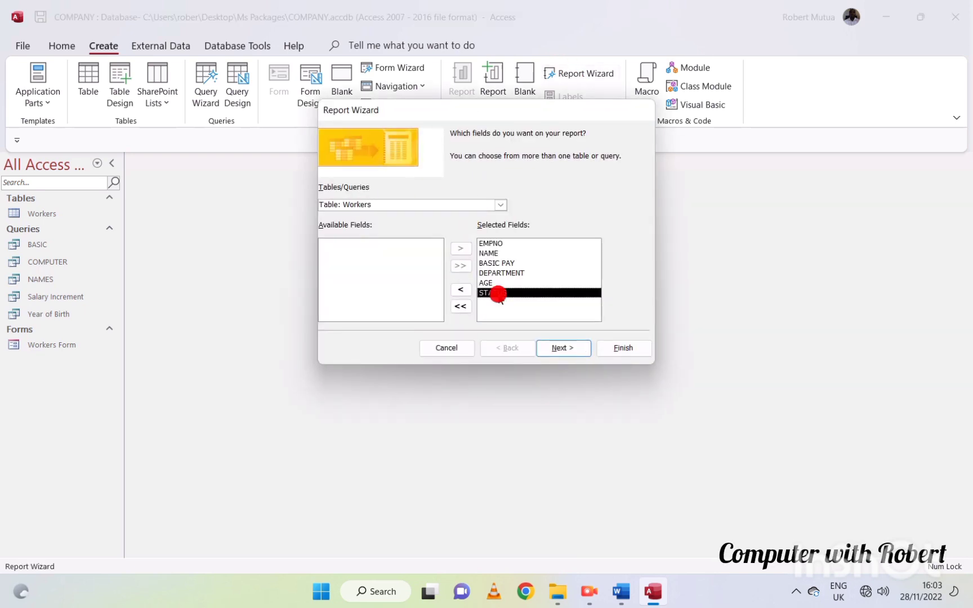
Step: Group the report by DEPARTMENT, keep the default sorting and layout, and finish it with the title Workers Report
click(565, 348)
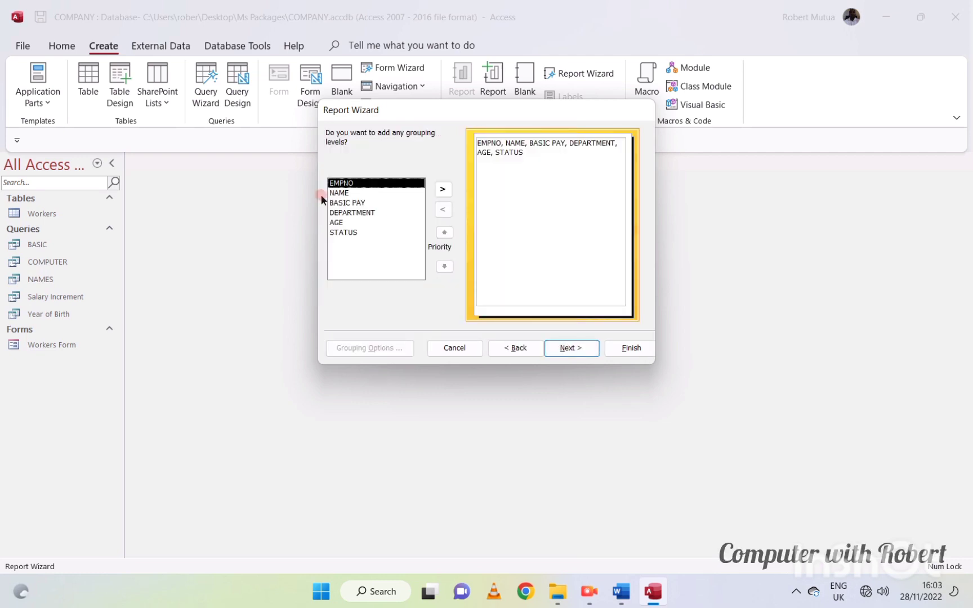
double_click(352, 213)
click(567, 345)
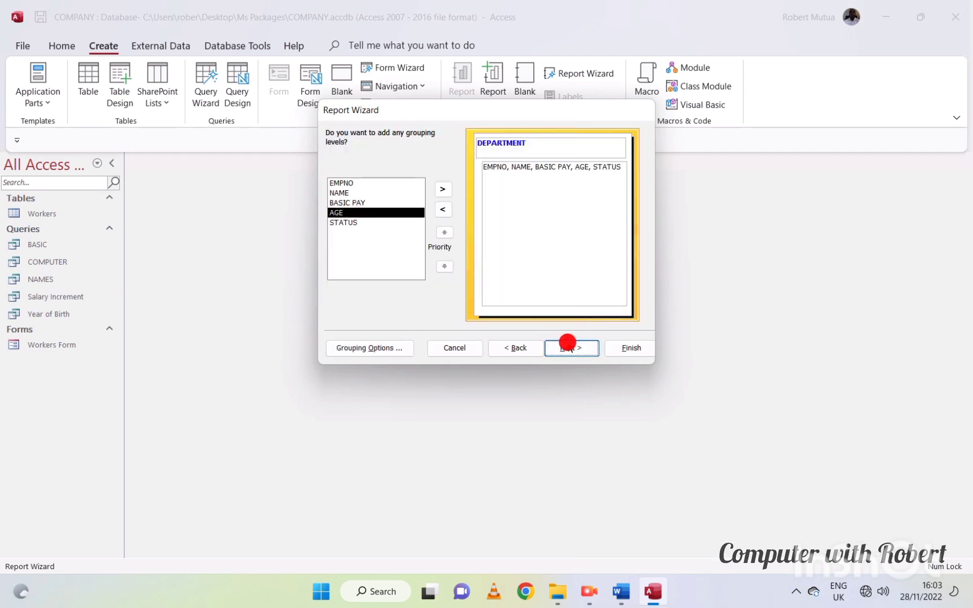
click(567, 345)
click(567, 345)
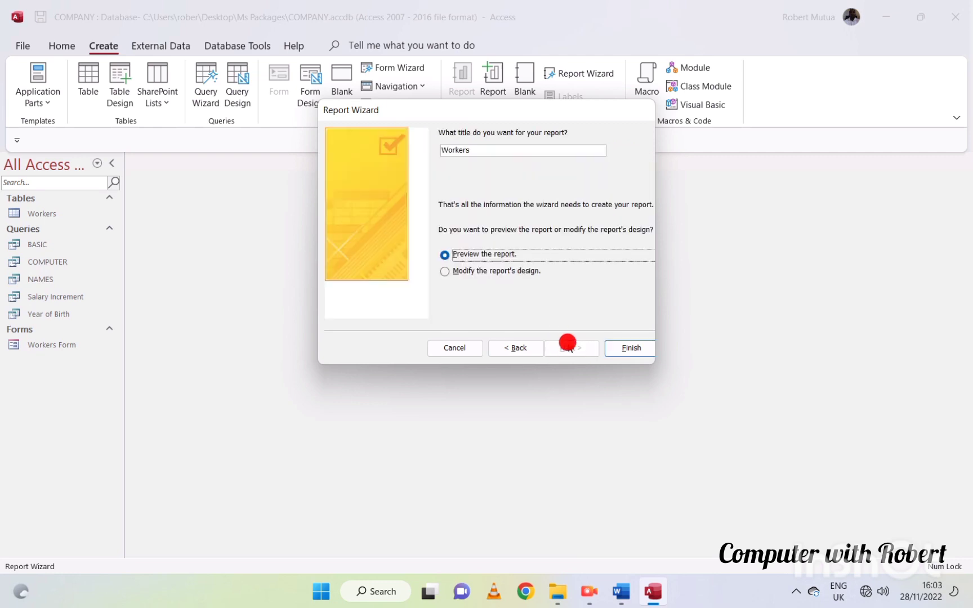
click(523, 151)
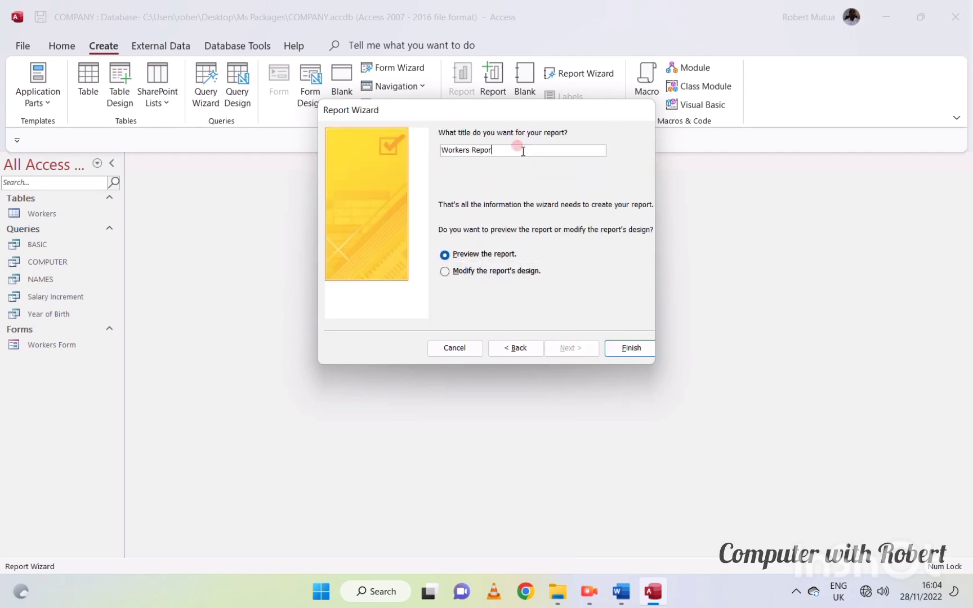
click(625, 346)
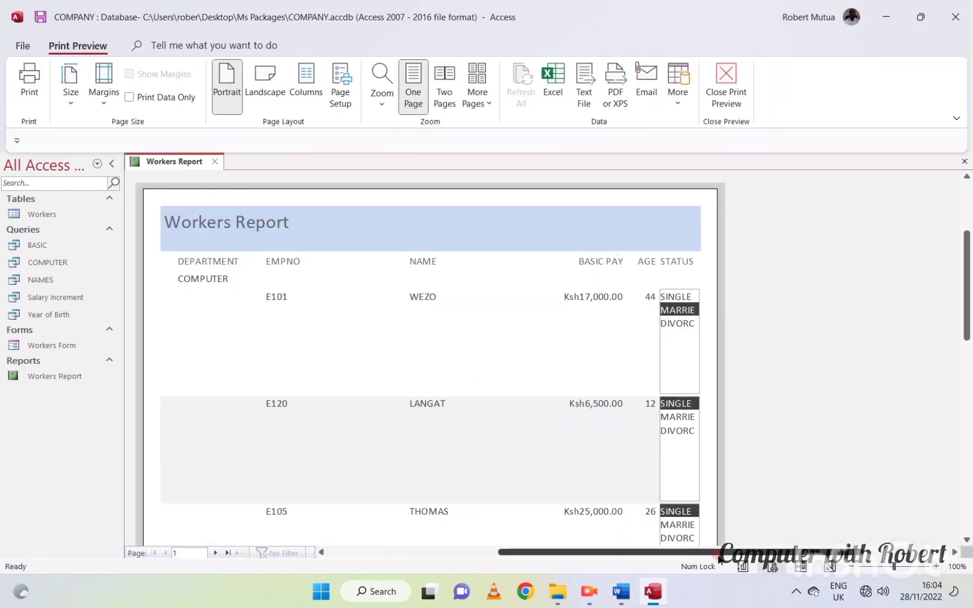
Step: In Layout View with the field list closed, narrow the report's DEPARTMENT heading and values to fit their text
click(813, 567)
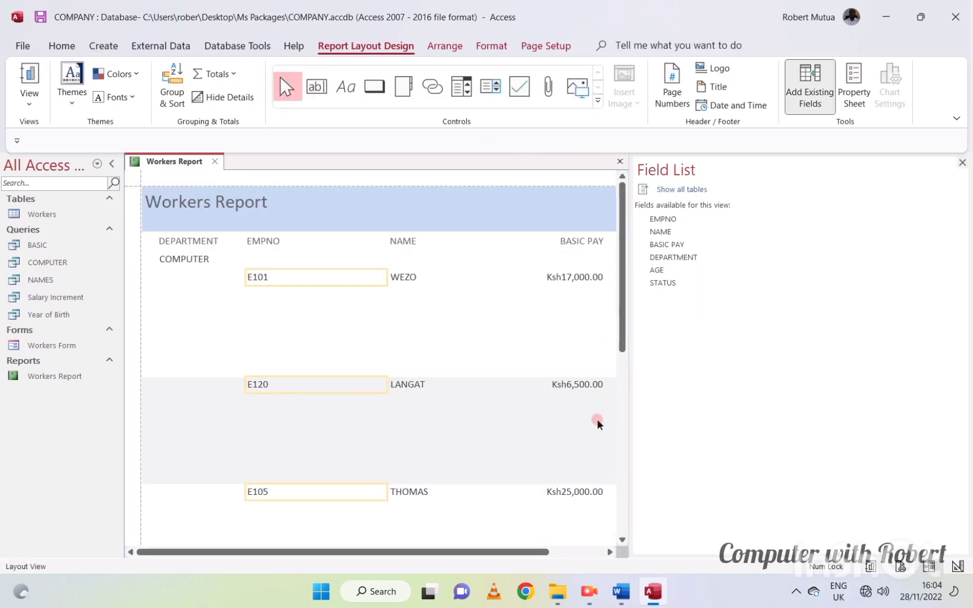
click(962, 161)
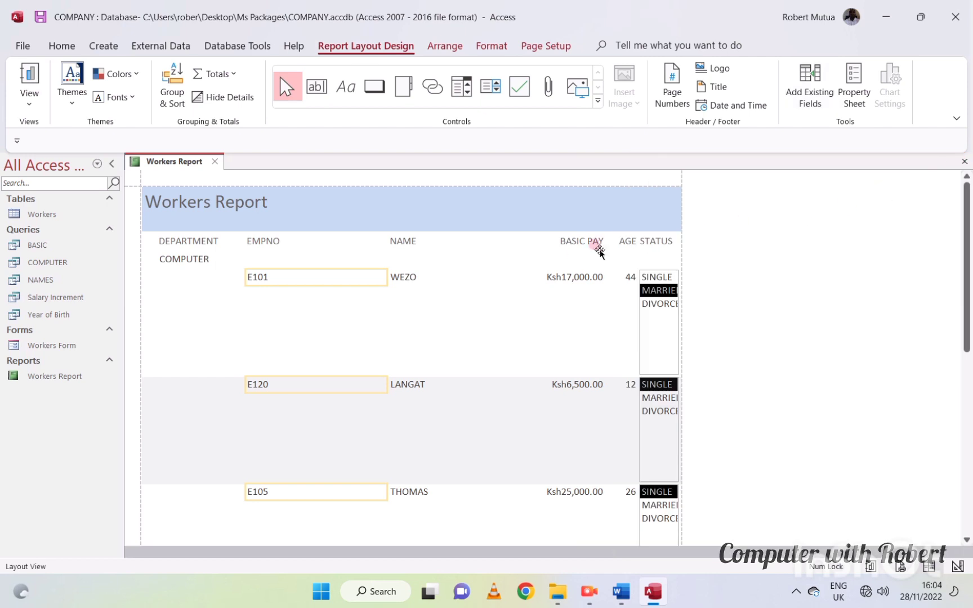
click(202, 238)
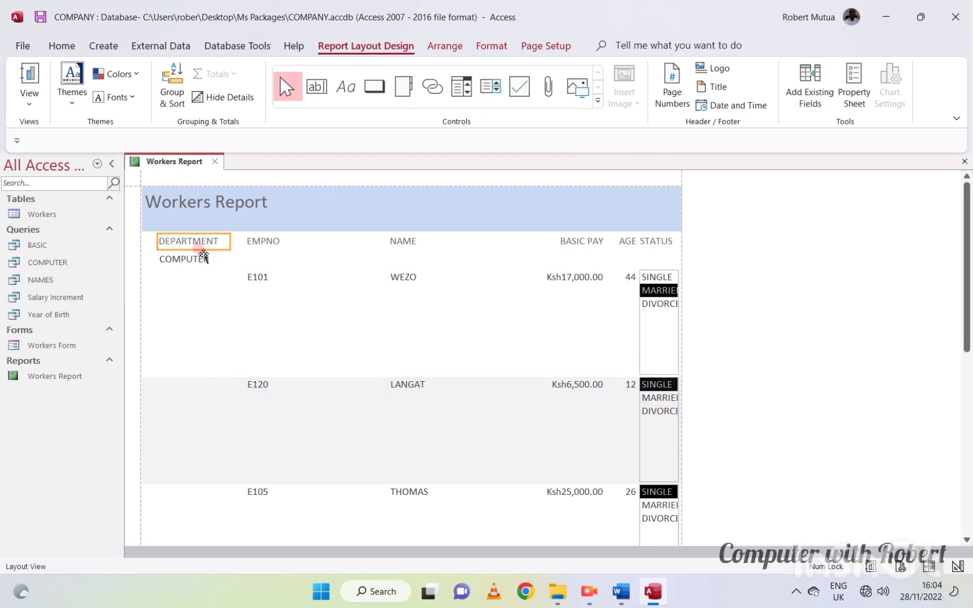
shift+click(200, 257)
click(211, 238)
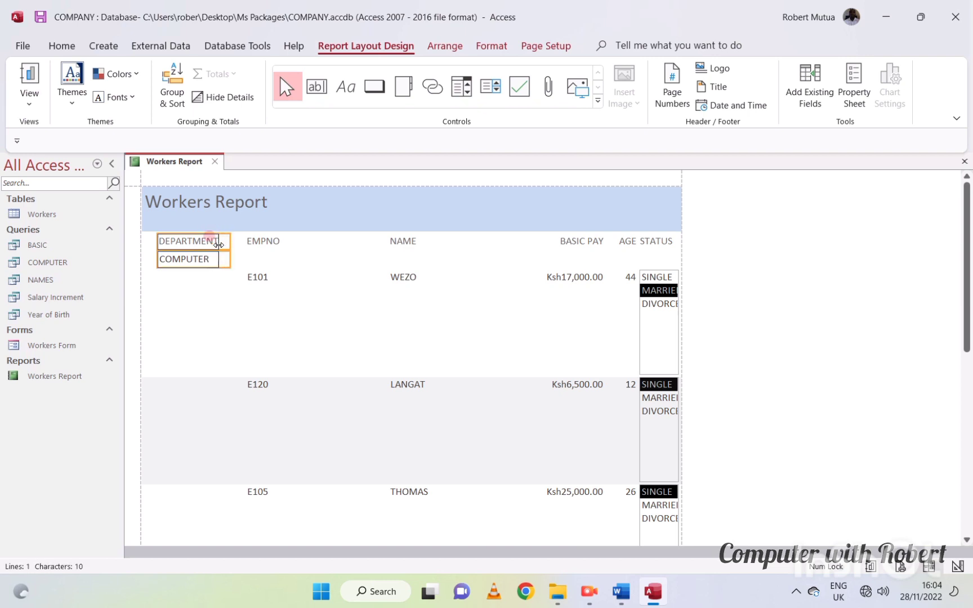
Step: Narrow the report's EMPNO heading and its values to fit their text
click(260, 226)
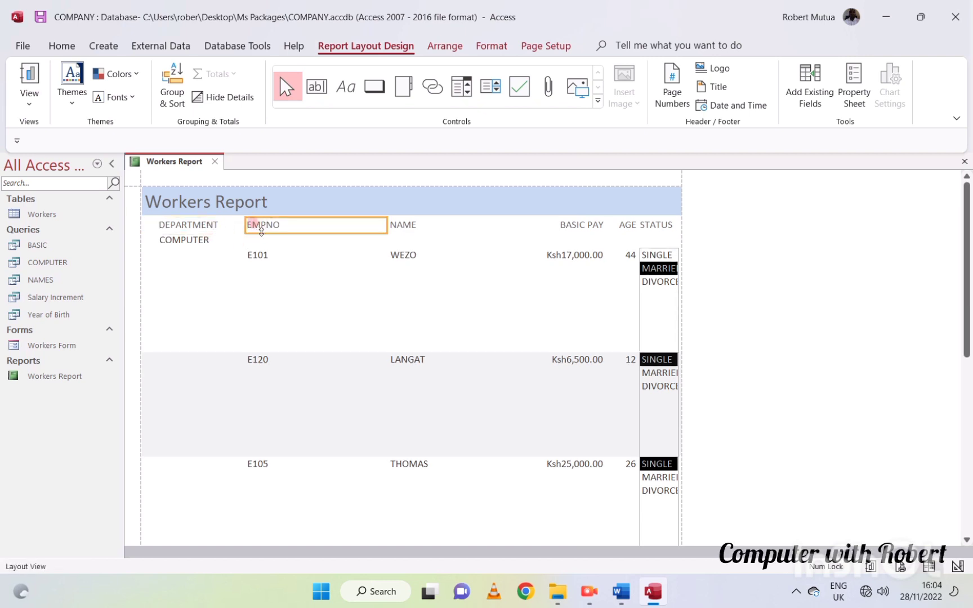
shift+click(256, 254)
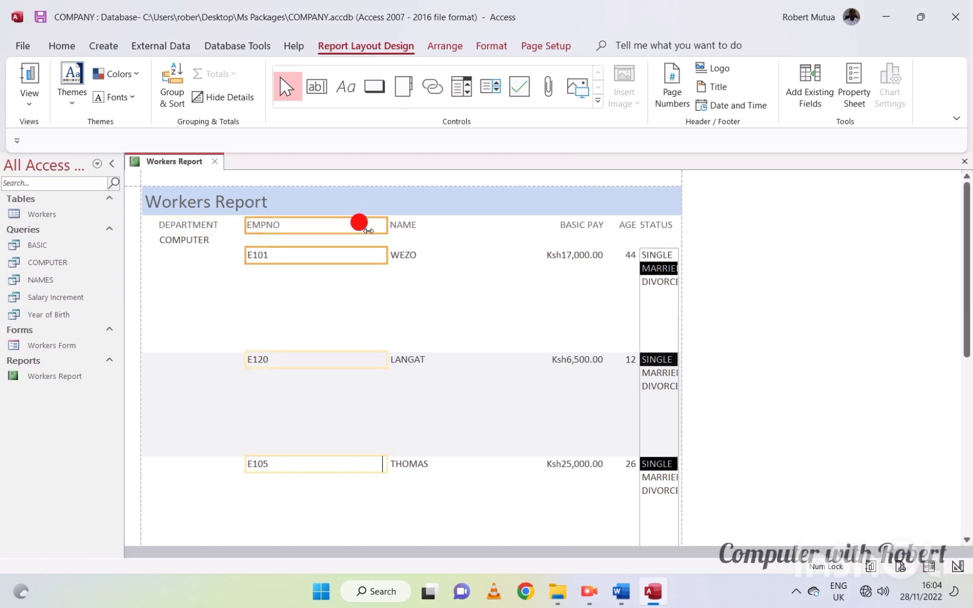
drag(369, 231, 278, 252)
Step: Extend the NAME heading and values back to the EMPNO column, and narrow them to fit the names
click(419, 225)
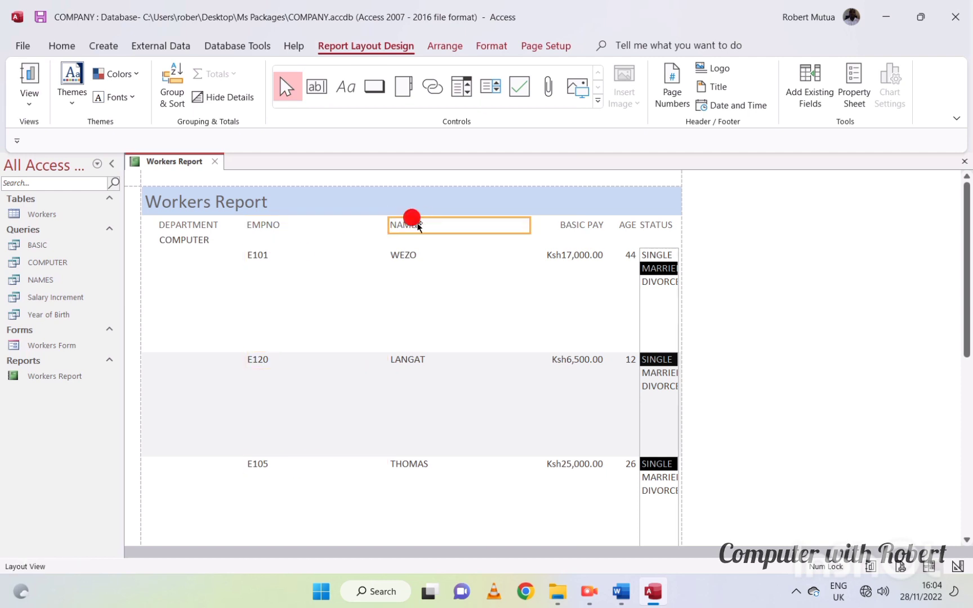
shift+click(403, 255)
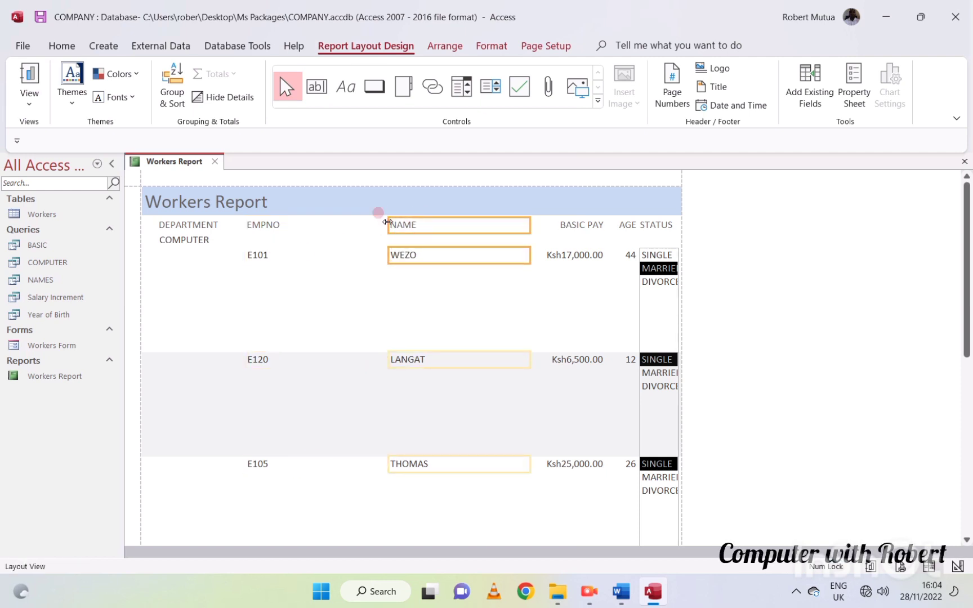
drag(388, 222, 287, 225)
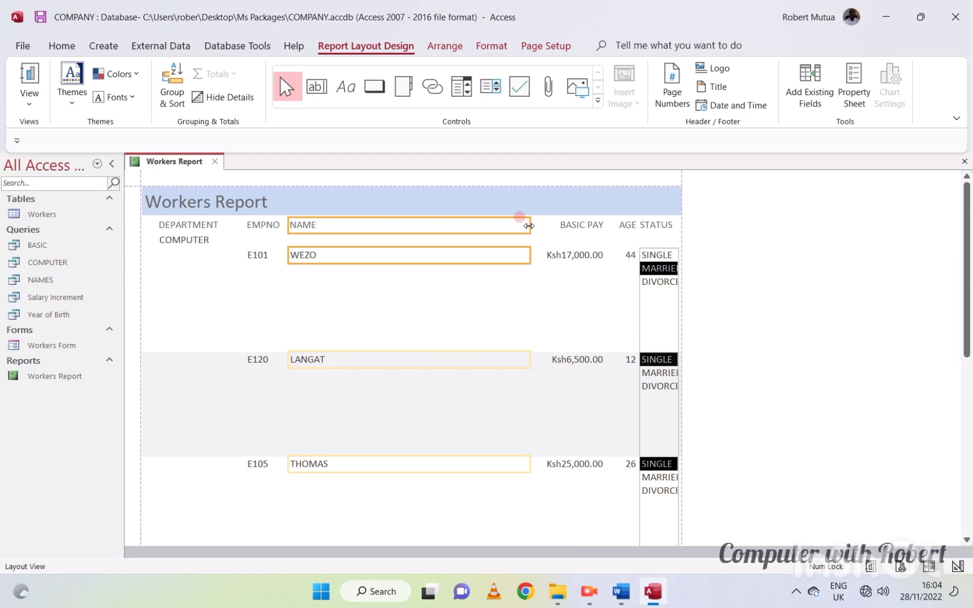
drag(529, 226, 358, 253)
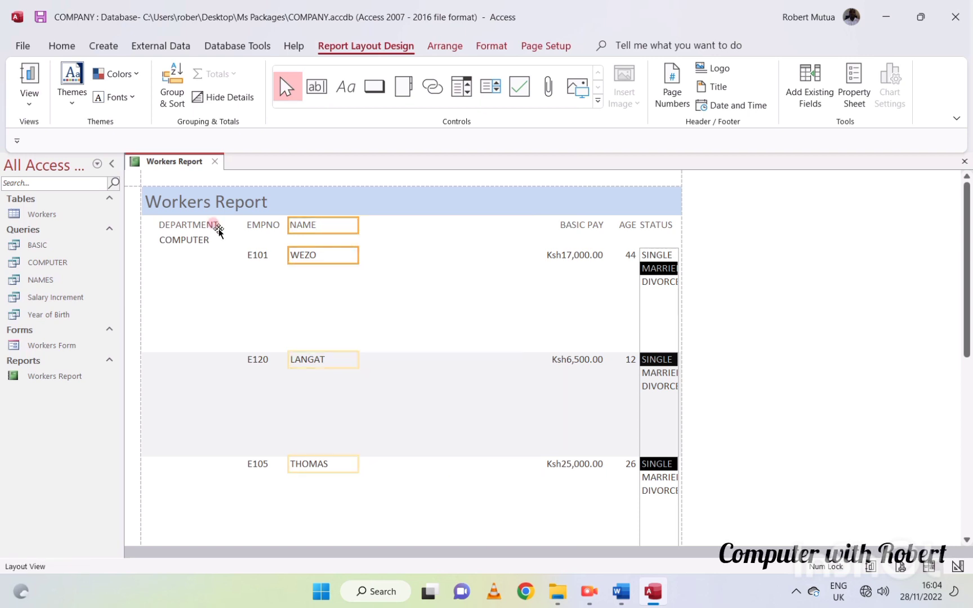
Step: Bring the BASIC PAY heading and values in beside the NAME column and narrow them to fit the amounts
click(586, 225)
shift+click(569, 254)
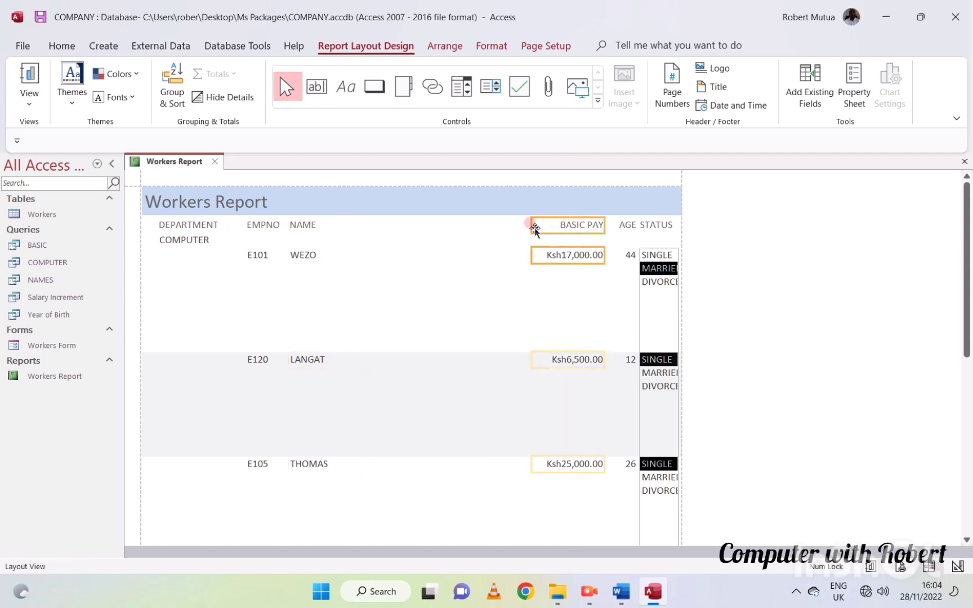
drag(531, 226, 333, 258)
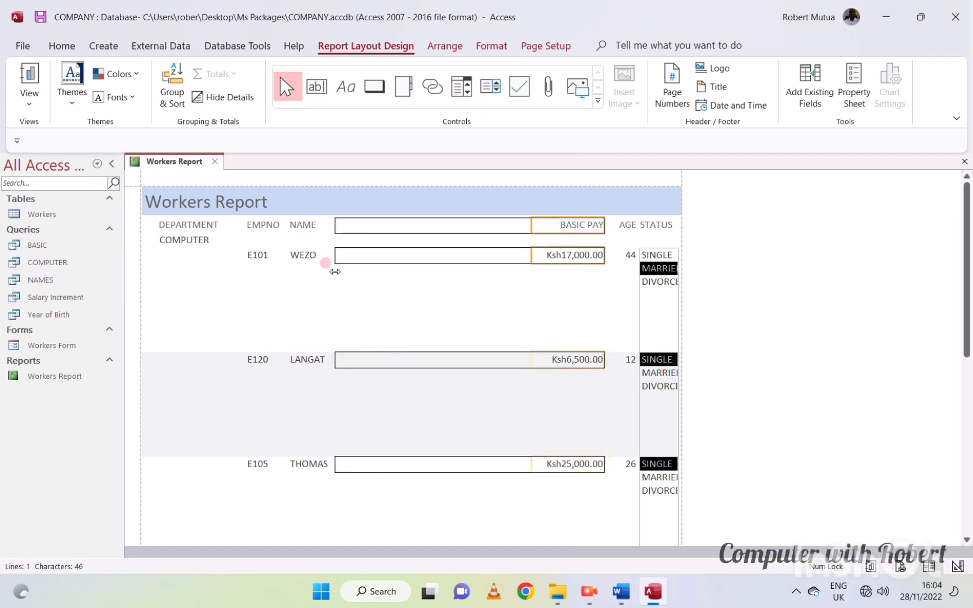
drag(607, 227, 424, 259)
Step: Extend the AGE heading and values toward the BASIC PAY column and narrow them to fit the ages
click(627, 223)
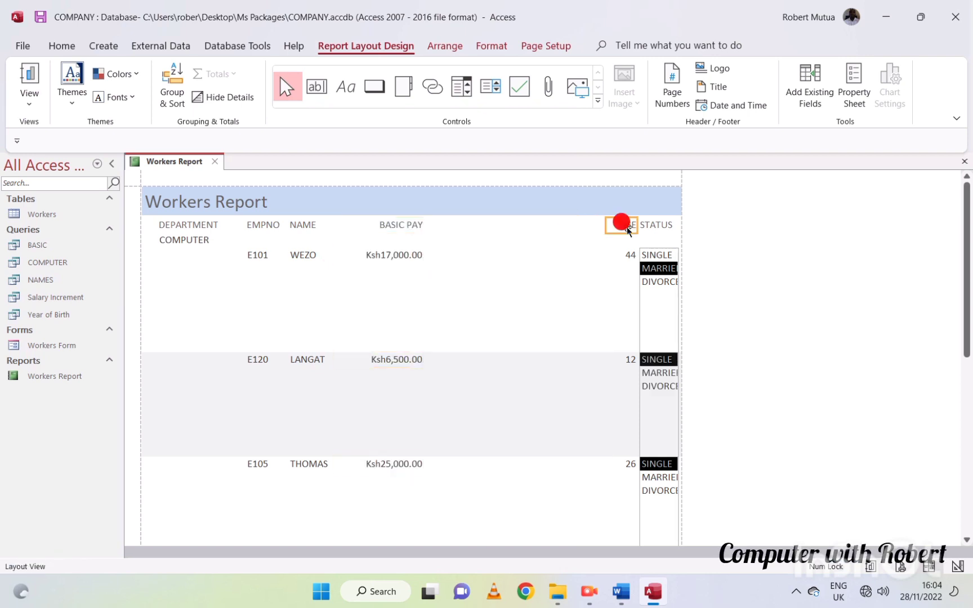
shift+click(626, 253)
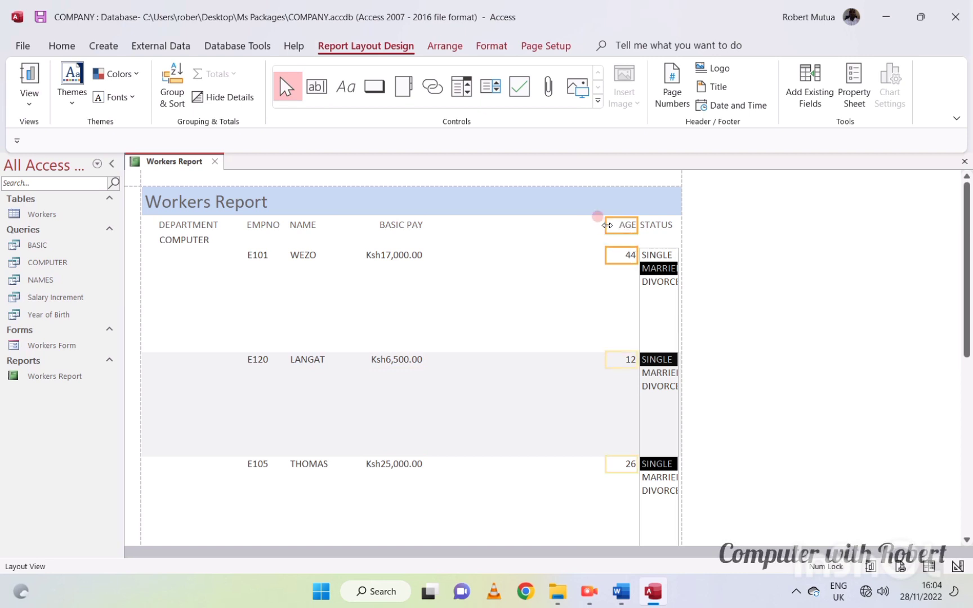
drag(607, 226, 494, 225)
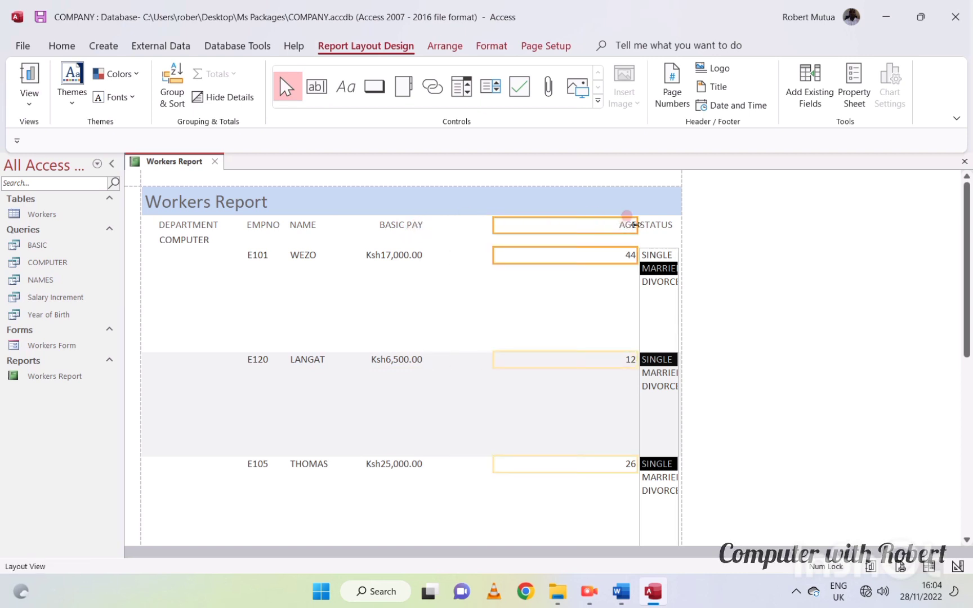
drag(637, 225, 535, 241)
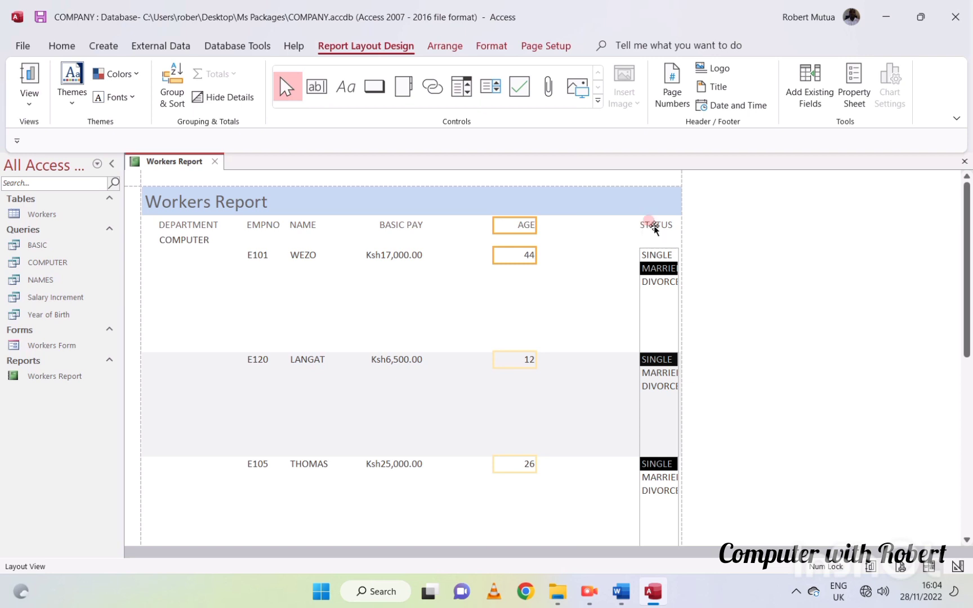
Step: Bring the STATUS heading and values in beside the AGE column and reduce their width
click(653, 225)
shift+click(643, 256)
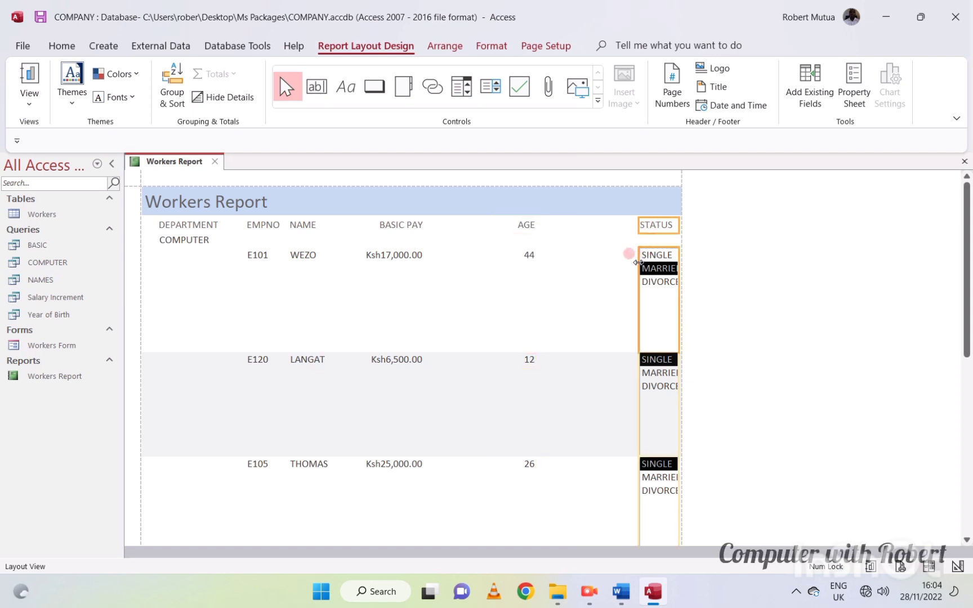
drag(637, 262, 544, 275)
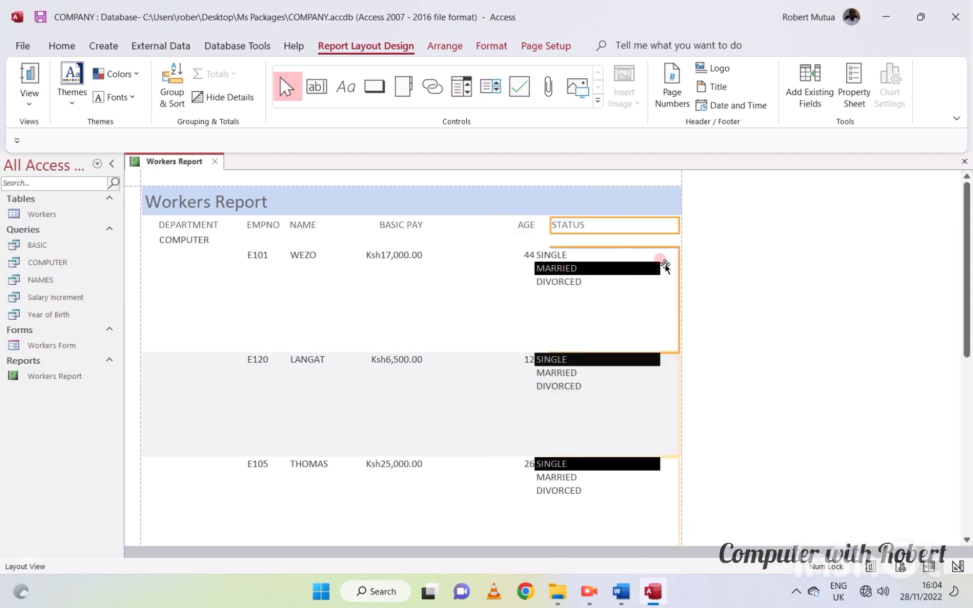
drag(680, 269, 629, 280)
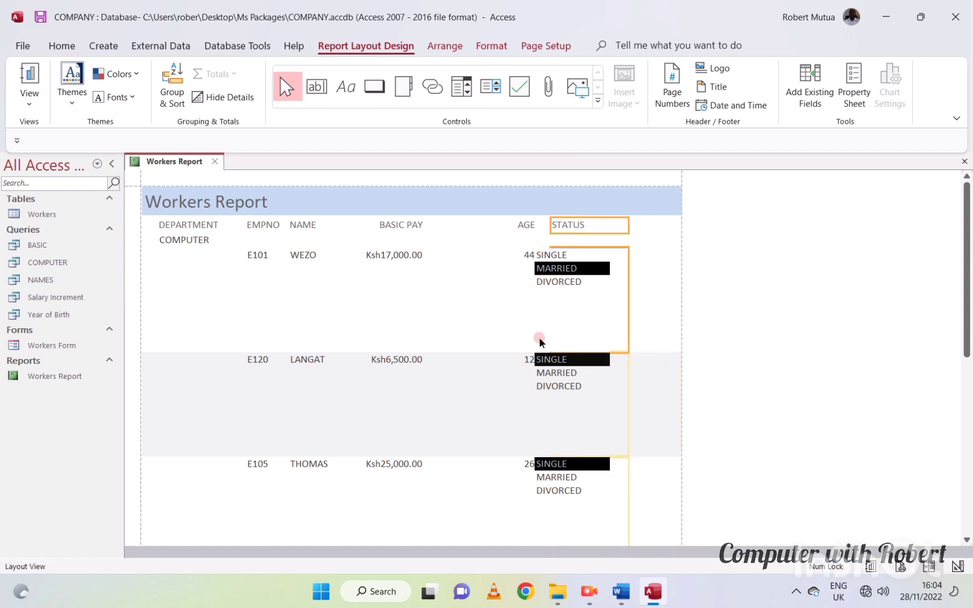
Step: Line up the STATUS value boxes beneath their heading, clear of the AGE column, and narrow both heading and boxes to fit their text
click(552, 317)
click(646, 243)
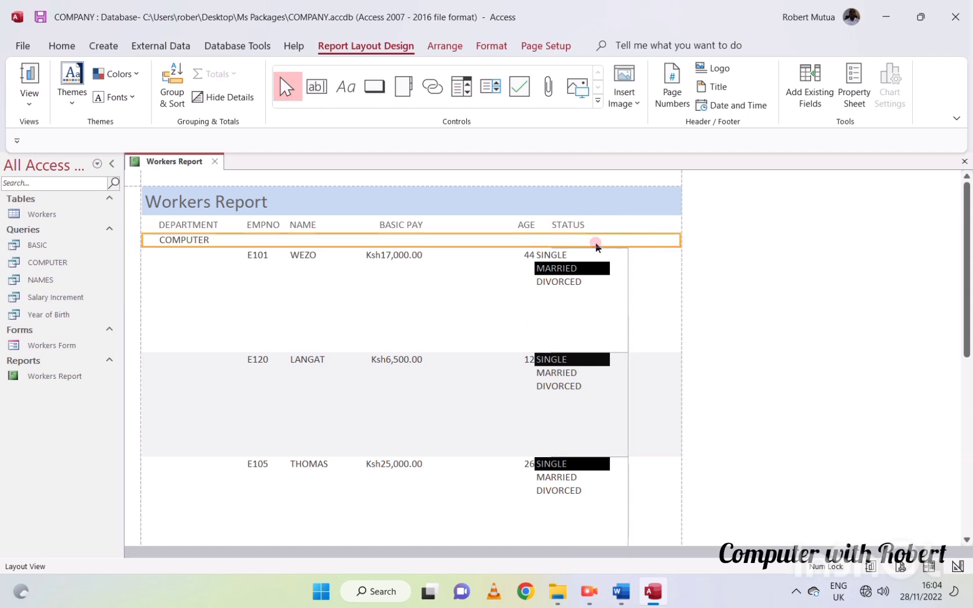
click(568, 275)
click(542, 256)
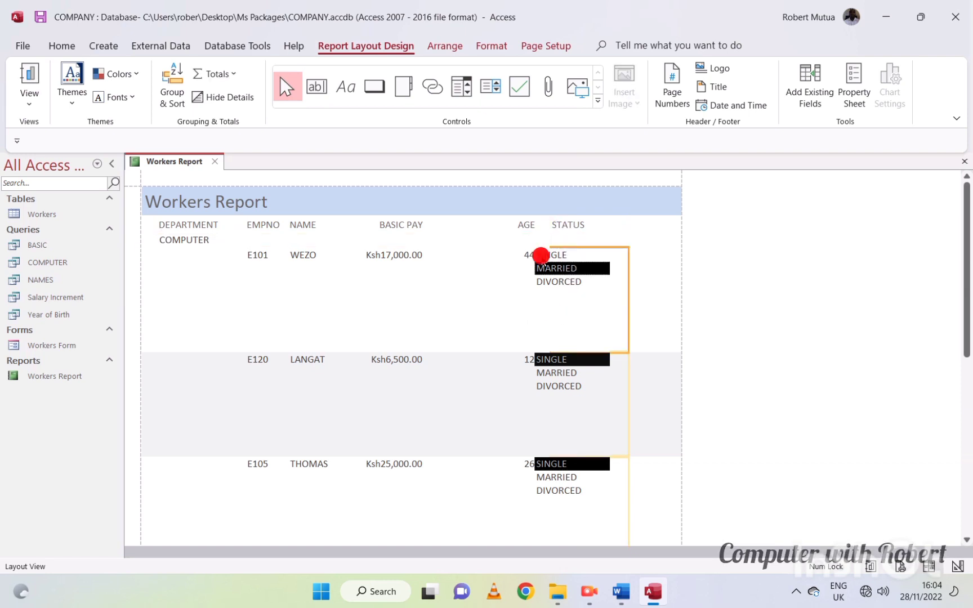
drag(542, 257, 581, 292)
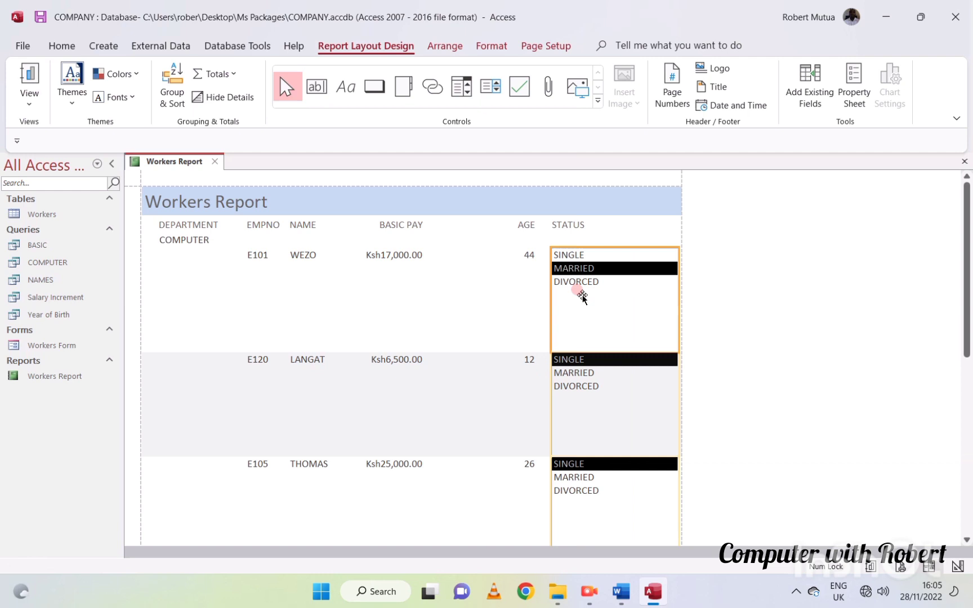
click(551, 287)
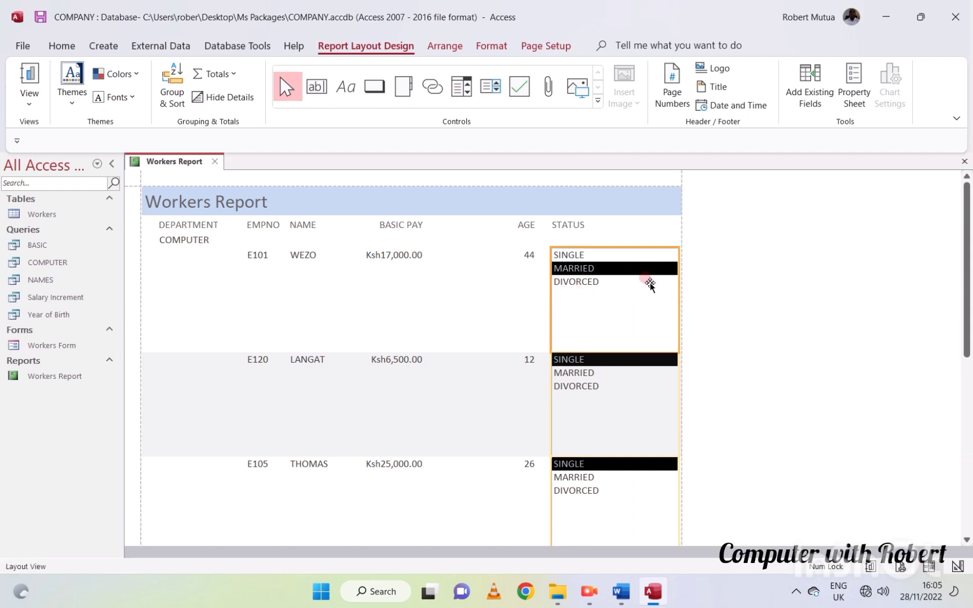
drag(678, 289, 615, 269)
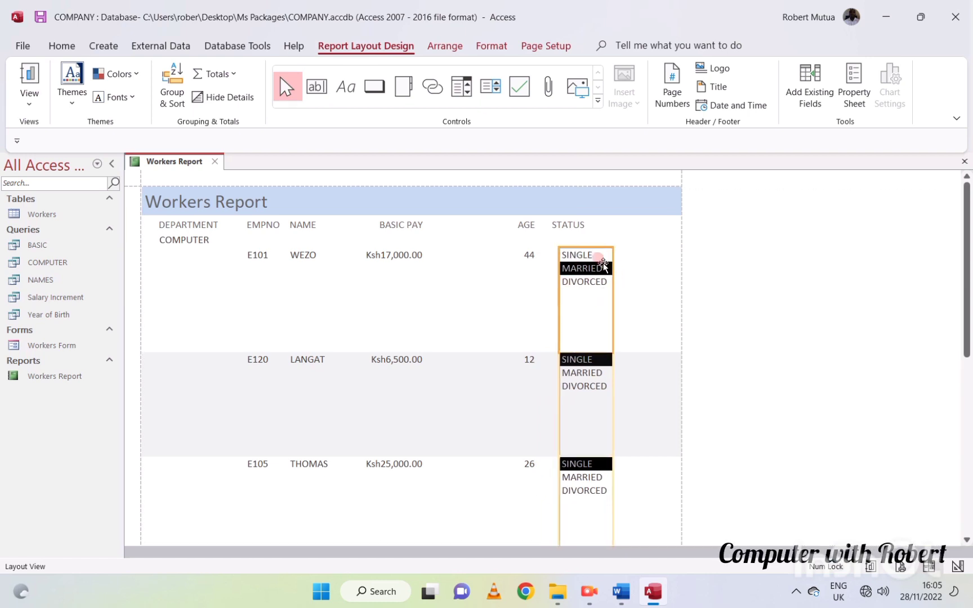
click(569, 224)
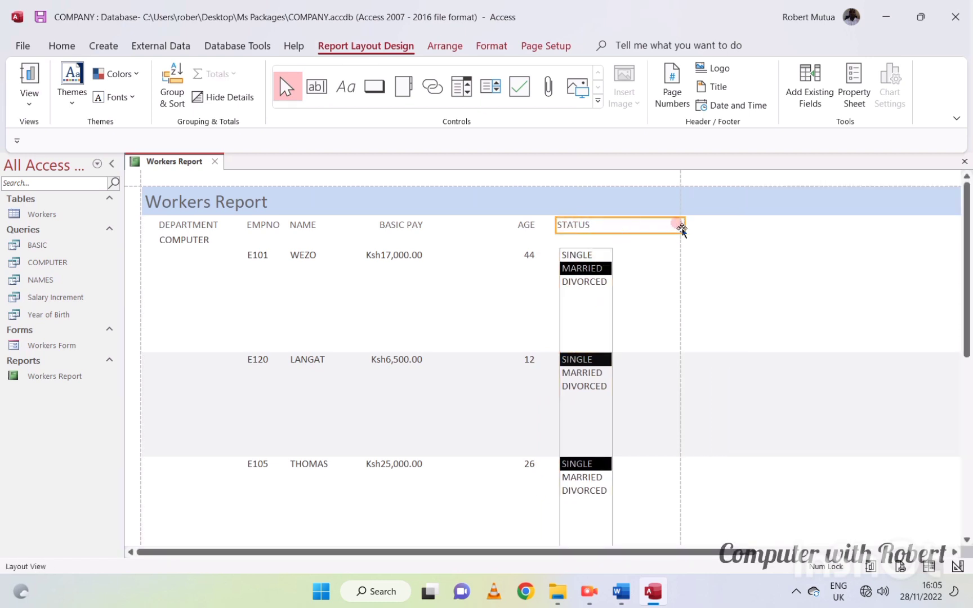
drag(681, 228, 618, 246)
Step: Shorten the STATUS value boxes to a single line so each record takes up one row
click(577, 325)
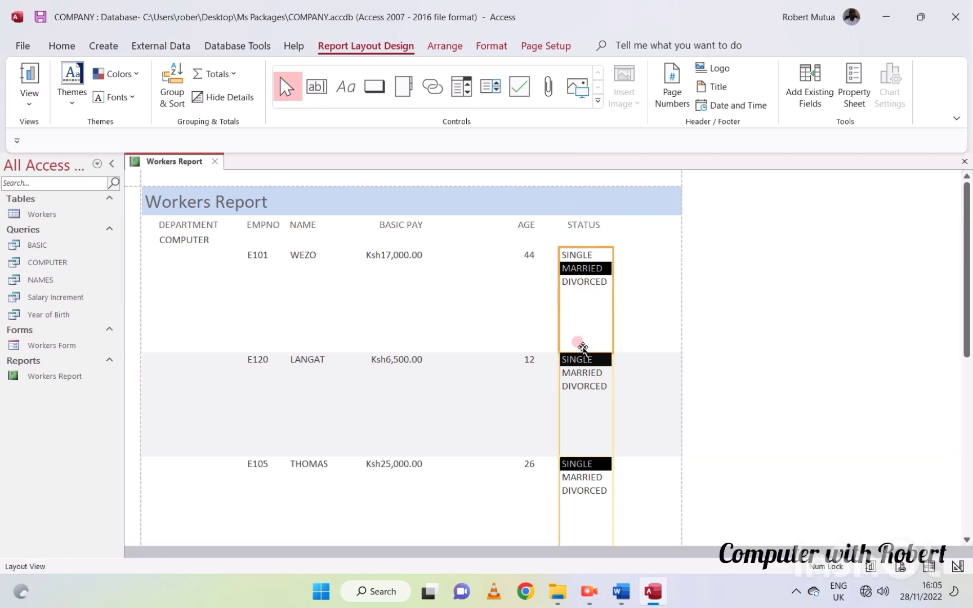
click(573, 296)
click(579, 300)
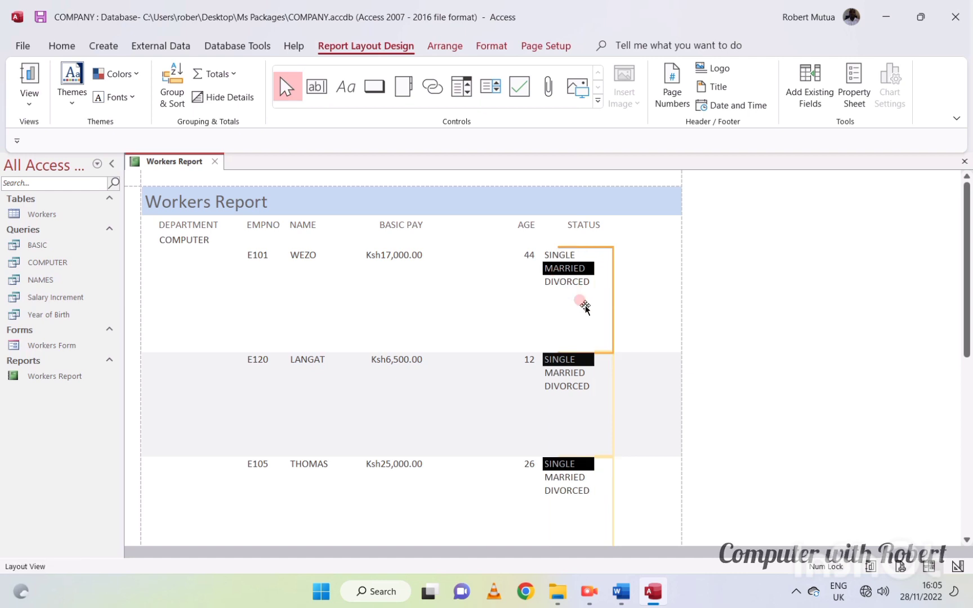
mouse_move(587, 315)
mouse_down()
mouse_move(590, 340)
mouse_move(597, 318)
mouse_move(586, 315)
mouse_up()
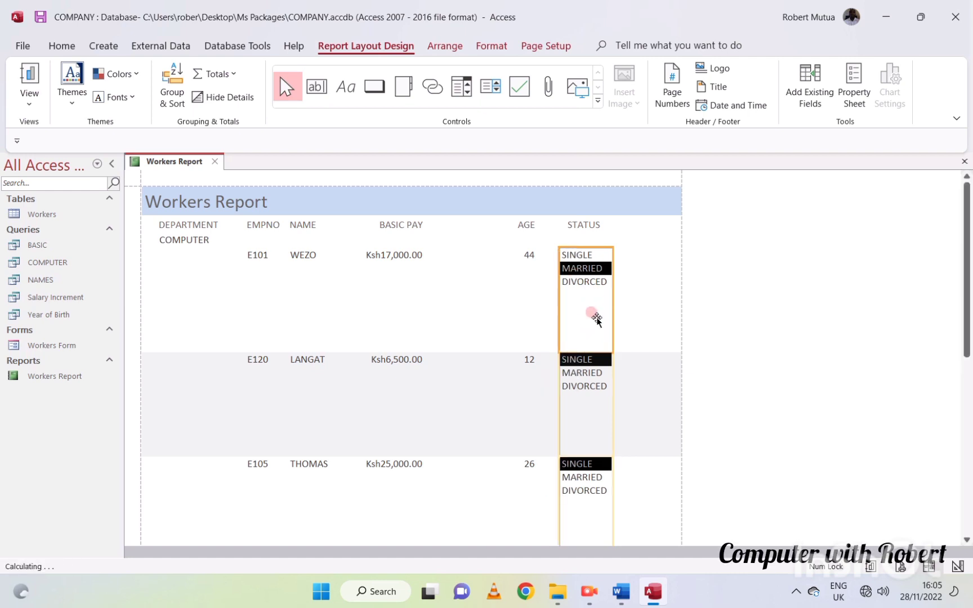
click(655, 323)
click(595, 321)
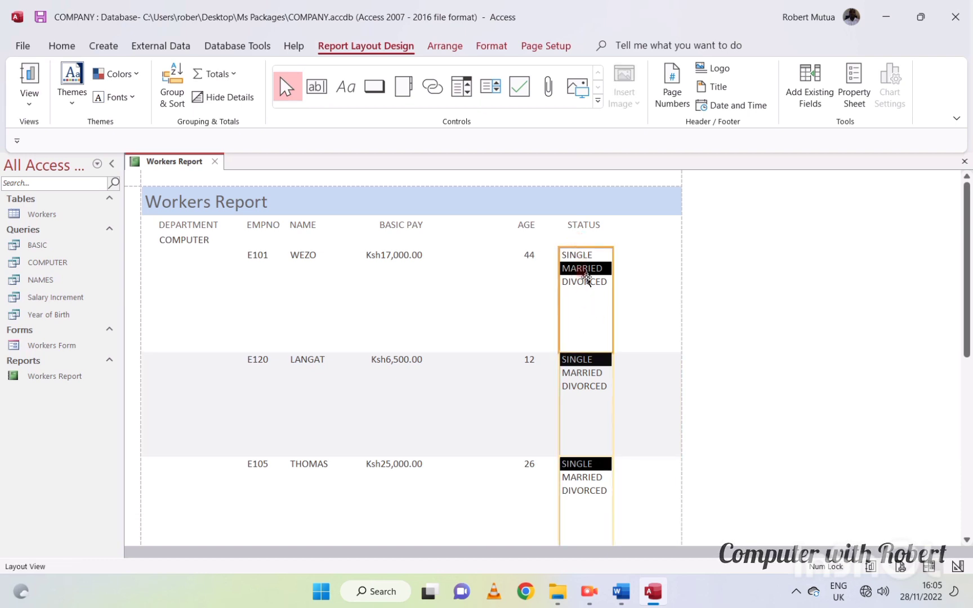
drag(584, 352, 579, 261)
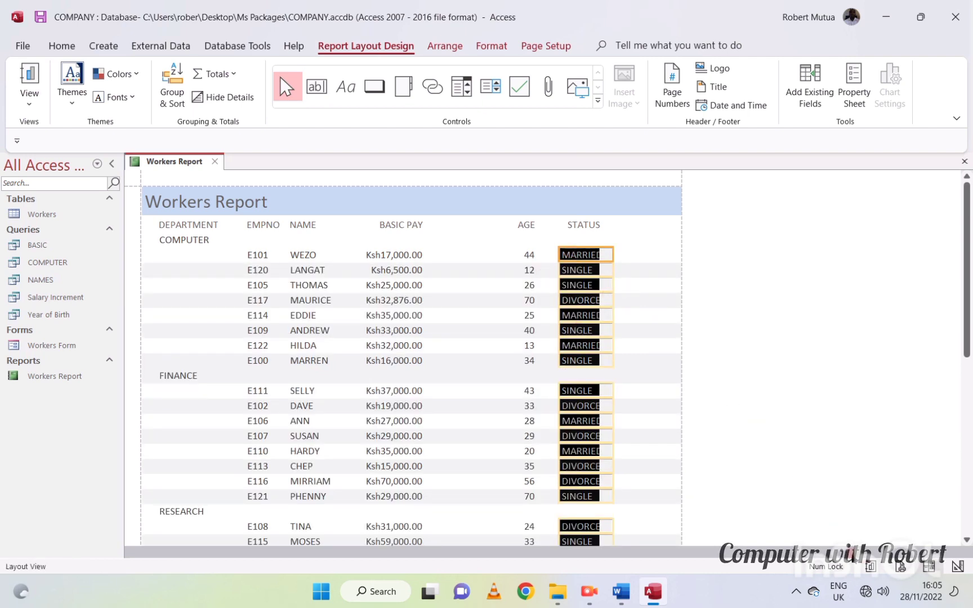
Step: Check the layout in Report View, and widen the STATUS value boxes in Layout View so the full status text fits
click(870, 566)
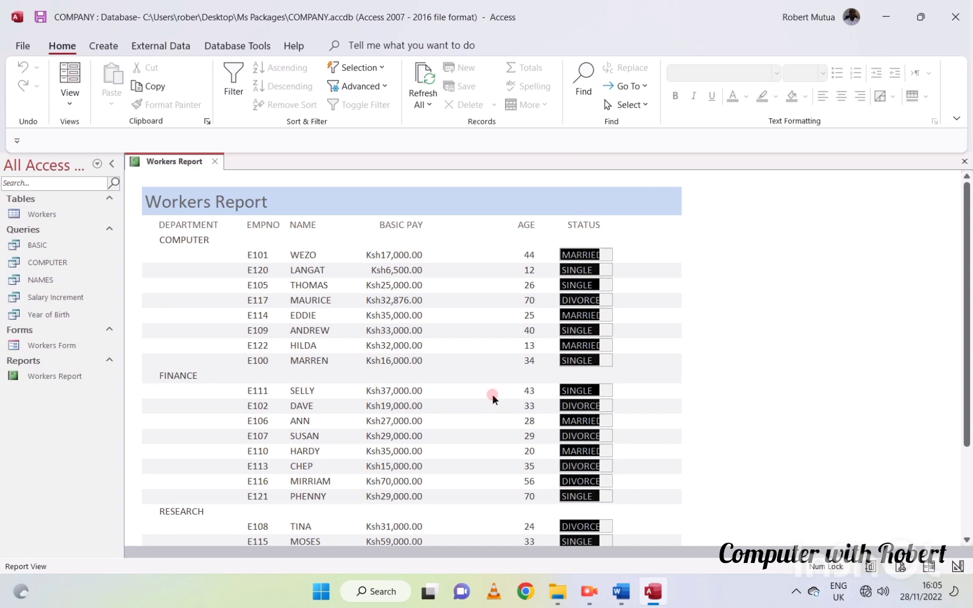
scroll(452, 343, down, 3)
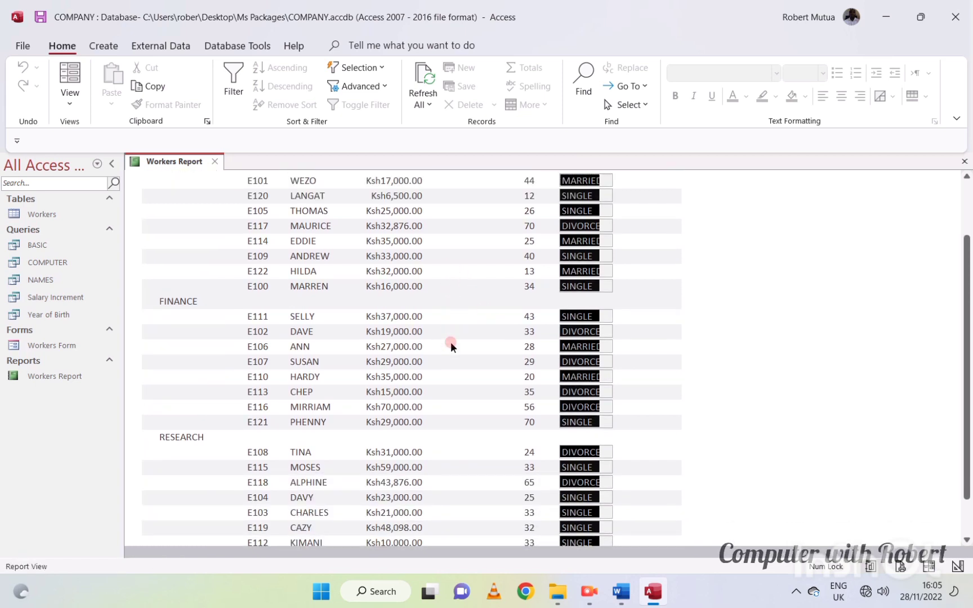
scroll(451, 342, up, 3)
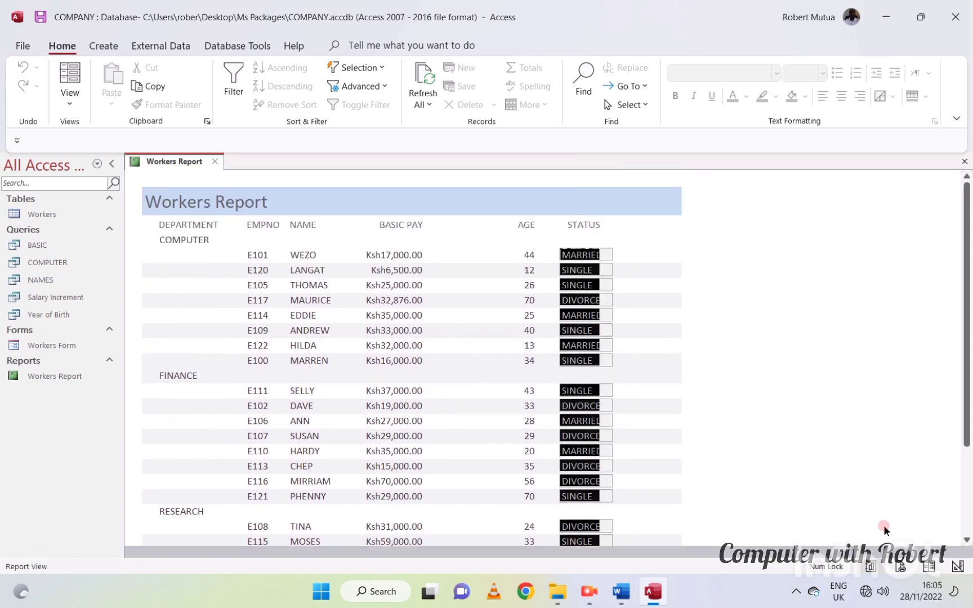
click(931, 566)
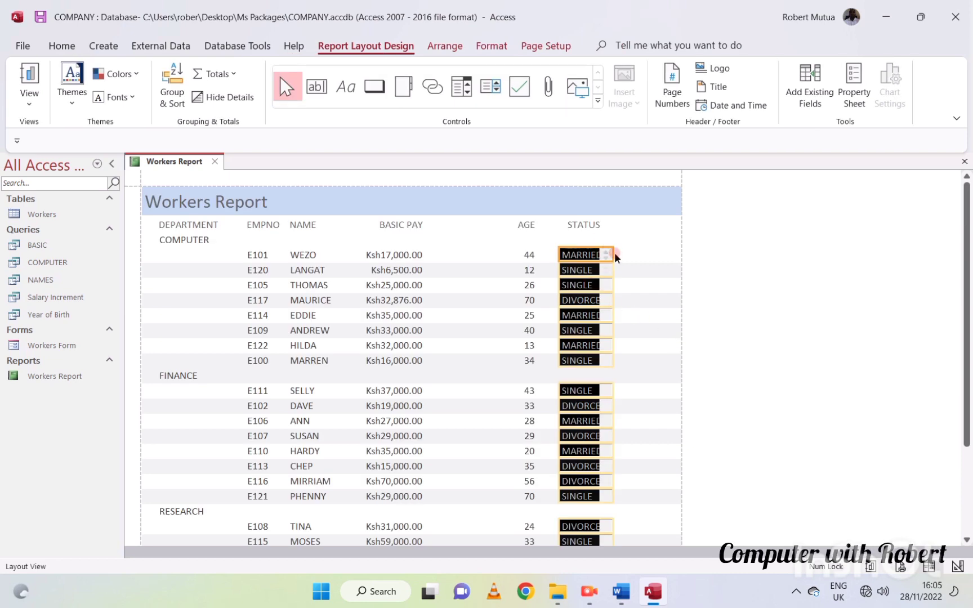
drag(614, 254, 622, 258)
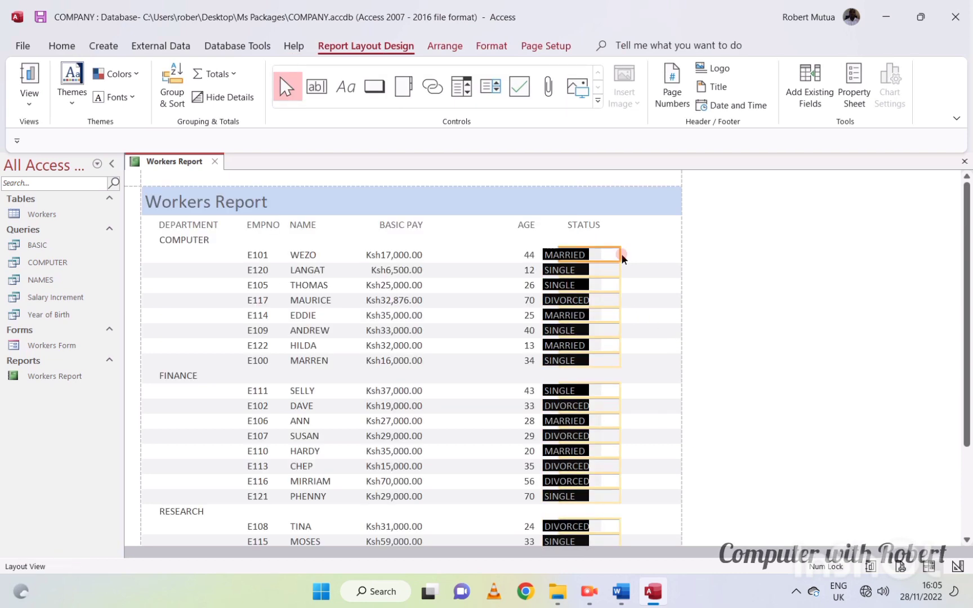
click(763, 323)
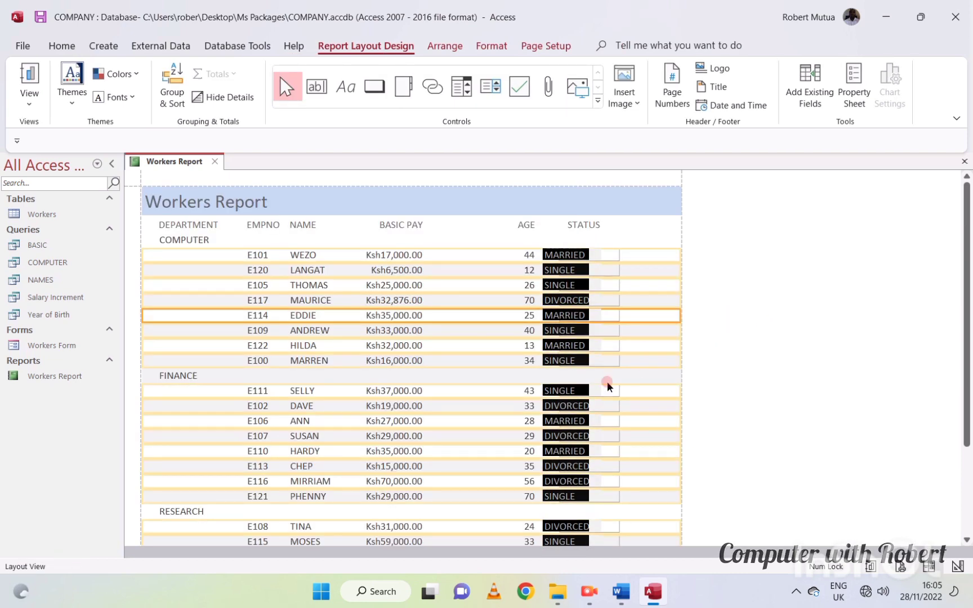
click(872, 566)
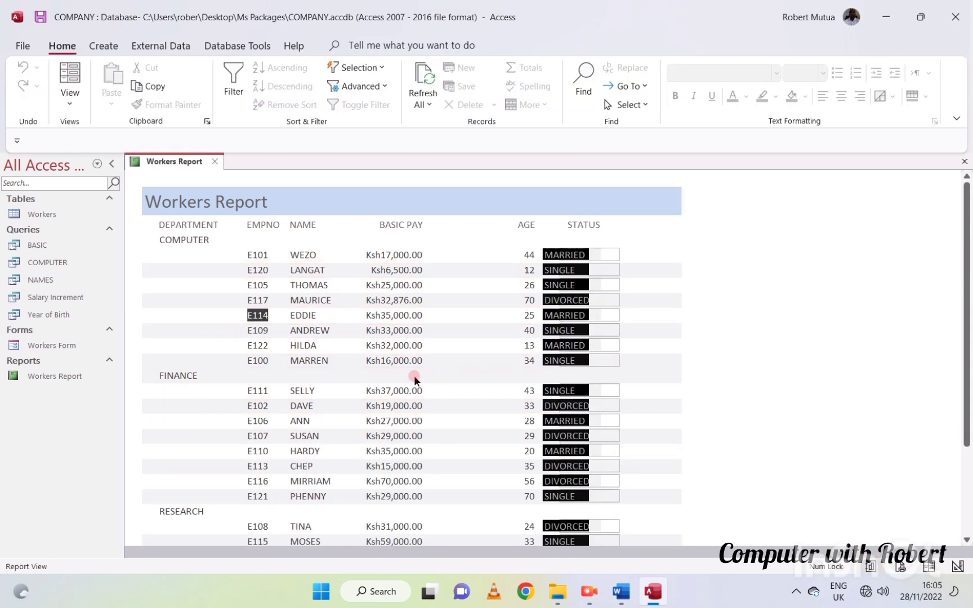
scroll(415, 381, down, 3)
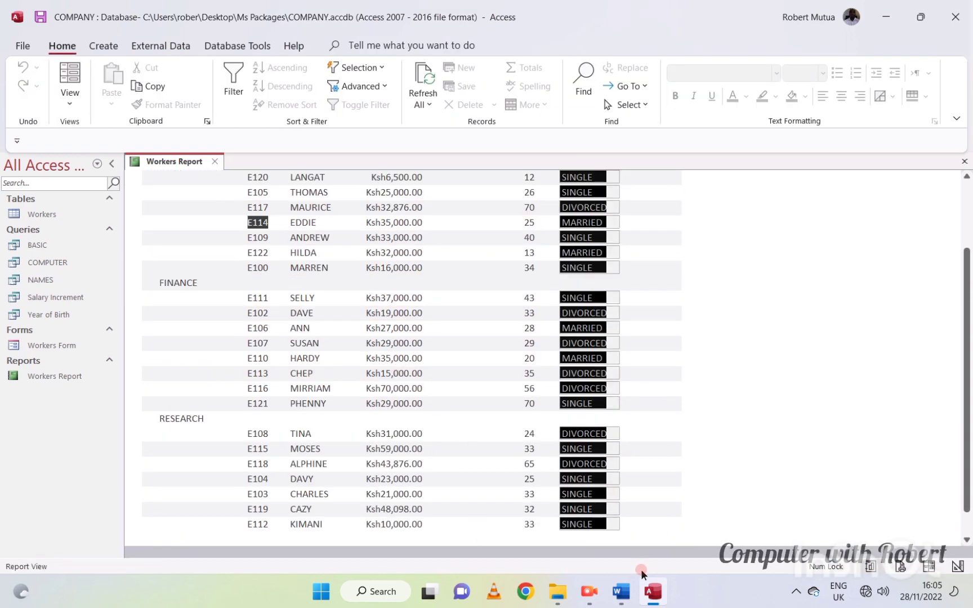
Step: Switch to the exam paper in Word and read task (e)(ii) on modifying WorkersReport, including the required report title
click(621, 592)
triple_click(248, 278)
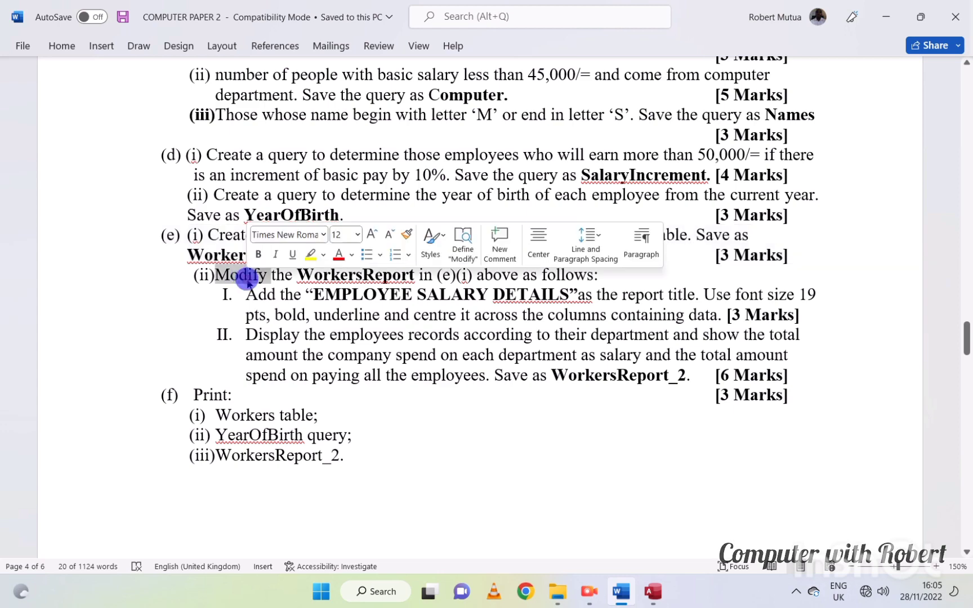
drag(313, 294, 548, 297)
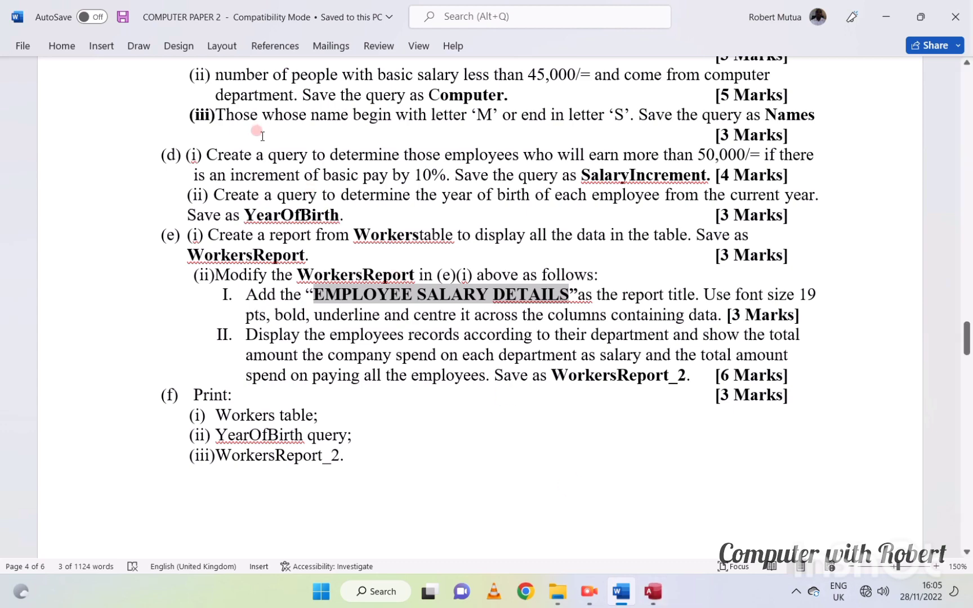
Step: Return to the Workers Report in Access and, in Layout View, widen its title box to span the data columns
click(652, 592)
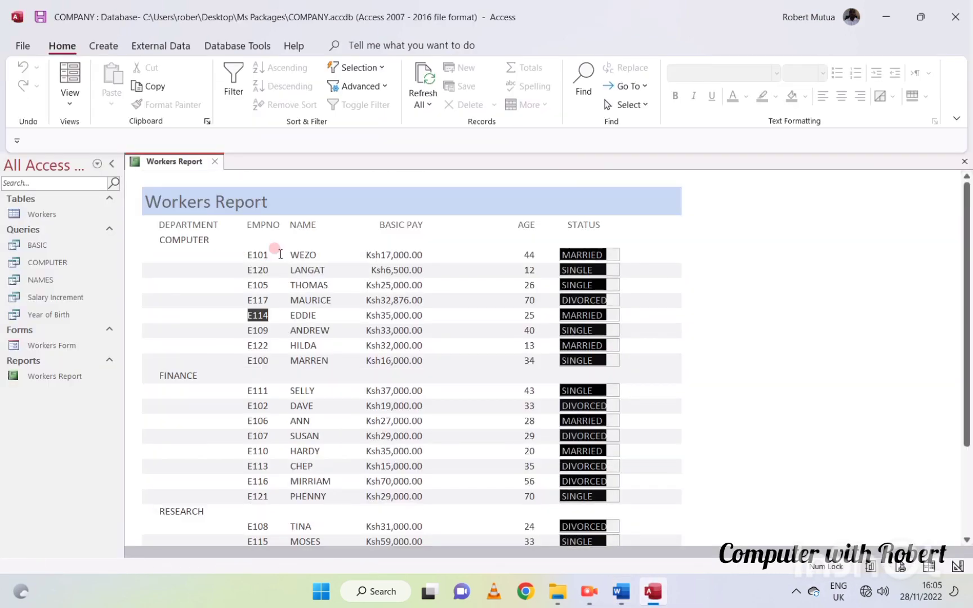
click(201, 200)
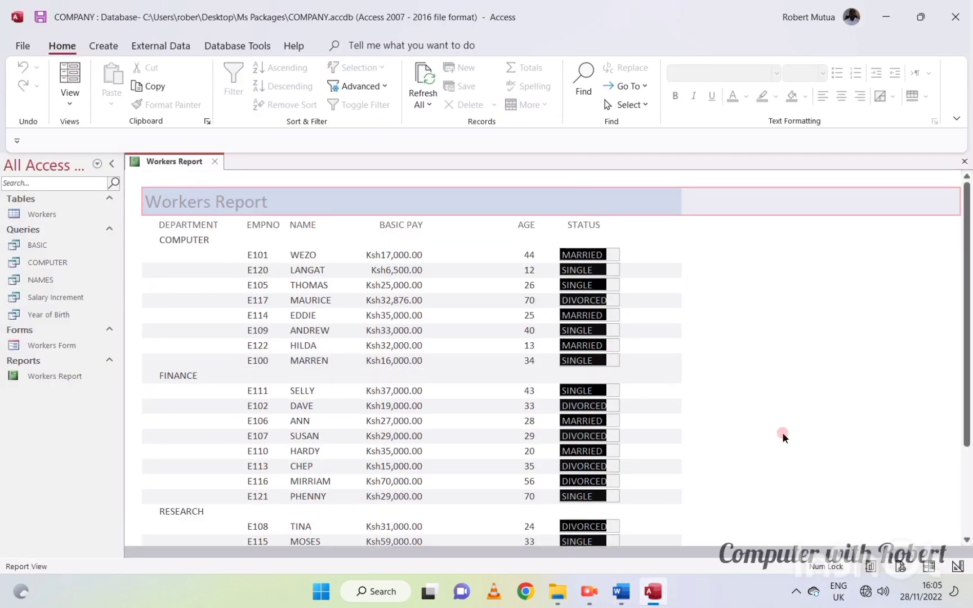
click(930, 565)
click(235, 200)
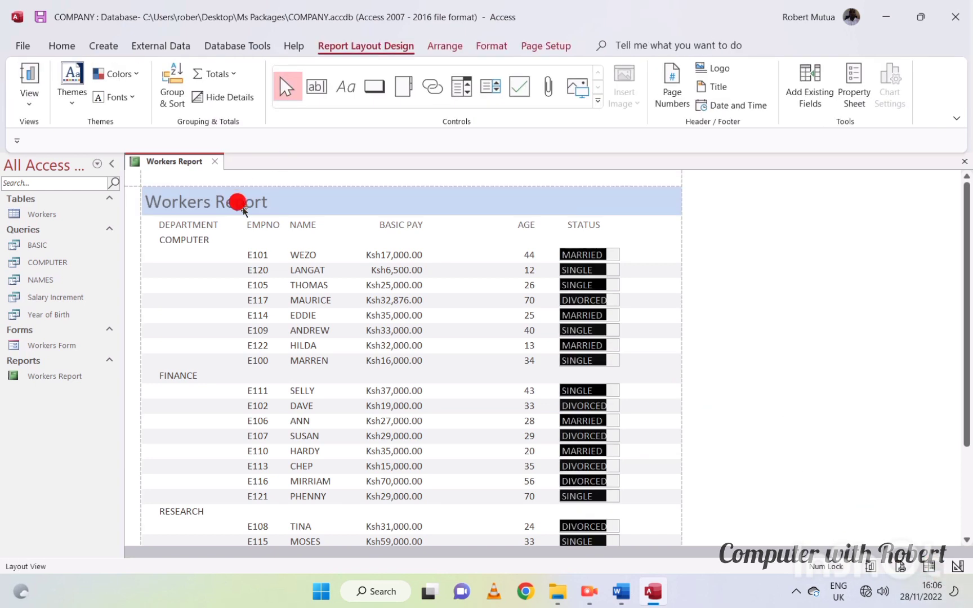
click(257, 201)
drag(273, 202, 624, 207)
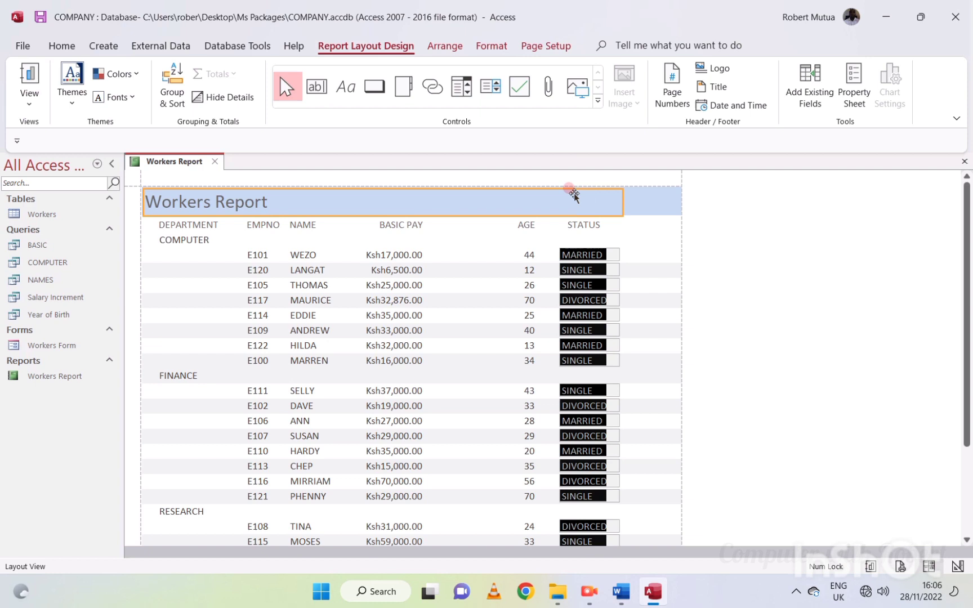
Step: Replace the report's title text with "EMPLOYEE SALARY DETAILS"
click(373, 190)
double_click(363, 210)
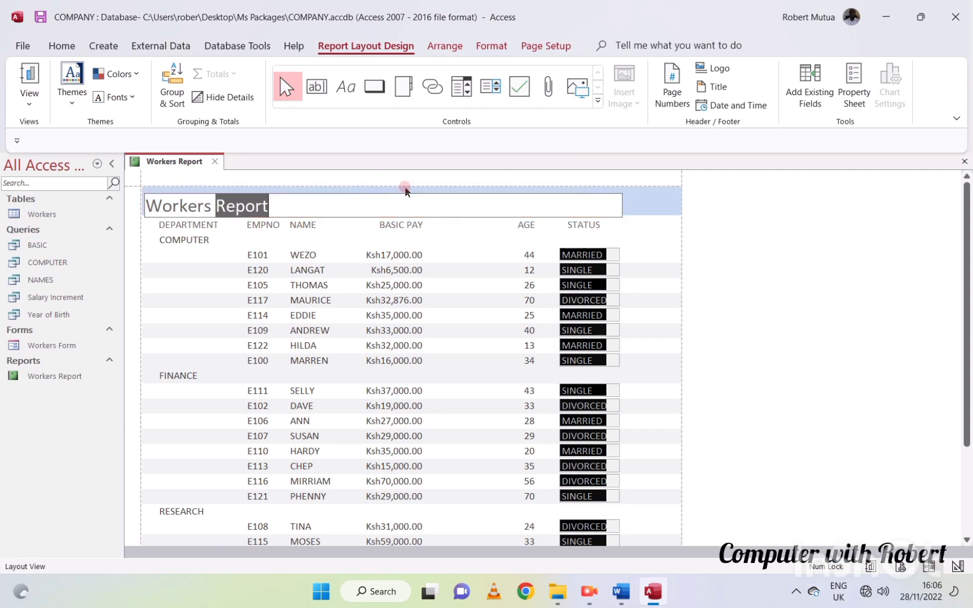
key(BackSpace)
key(BackSpace)
key(BackSpace)
key(BackSpace)
key(BackSpace)
key(BackSpace)
key(BackSpace)
key(BackSpace)
key(BackSpace)
text(EMPLOYEE SALARY DETAILS)
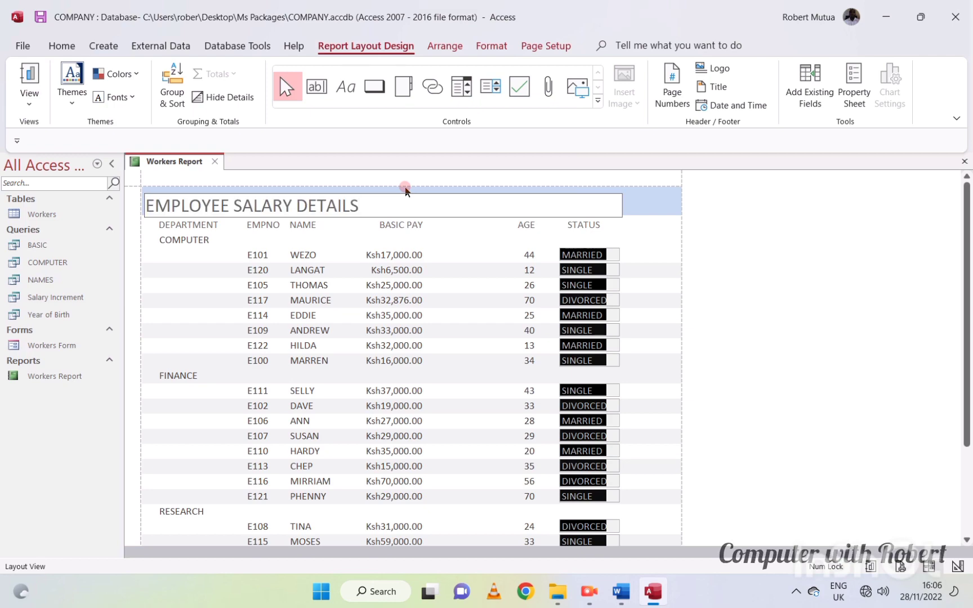
click(434, 310)
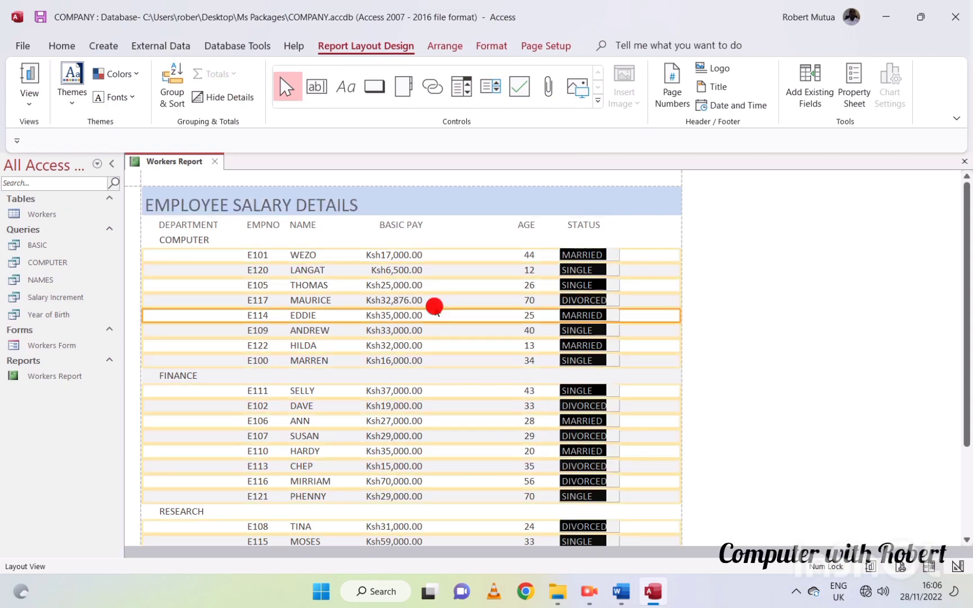
Step: Set the font size of the "EMPLOYEE SALARY DETAILS" report title to 19
click(399, 203)
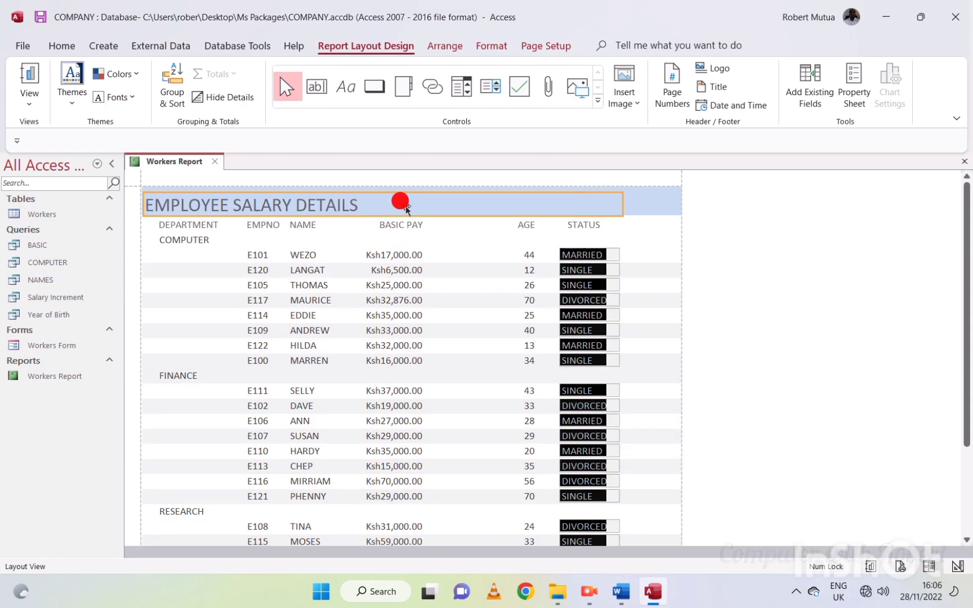
click(532, 46)
click(491, 46)
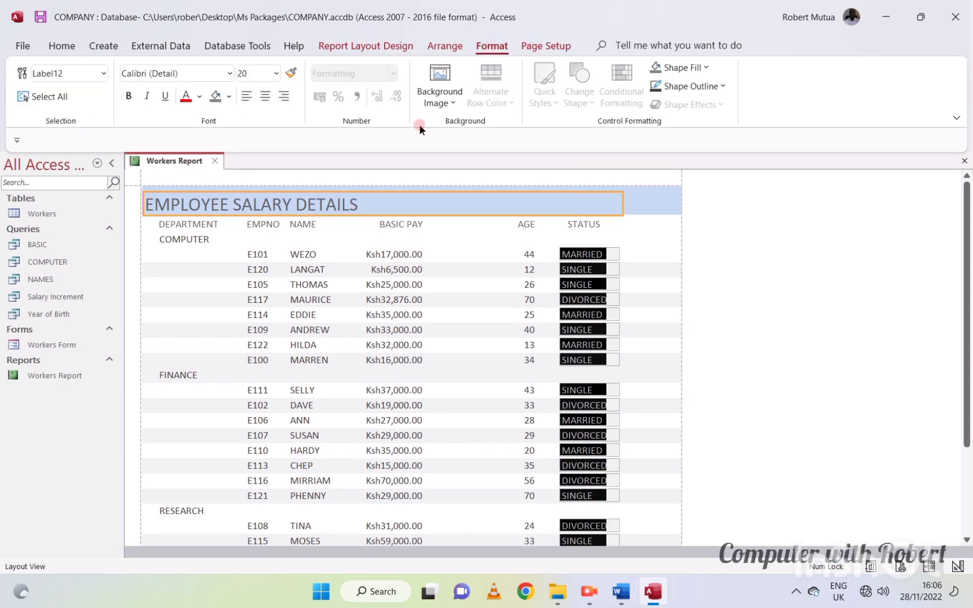
click(245, 72)
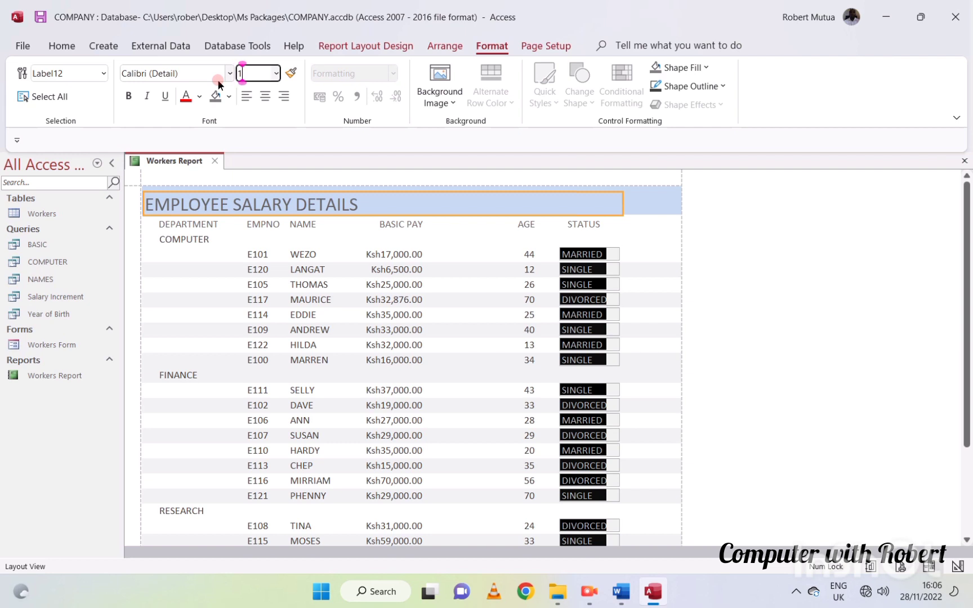
key(Delete)
key(Delete)
text(19)
key(Return)
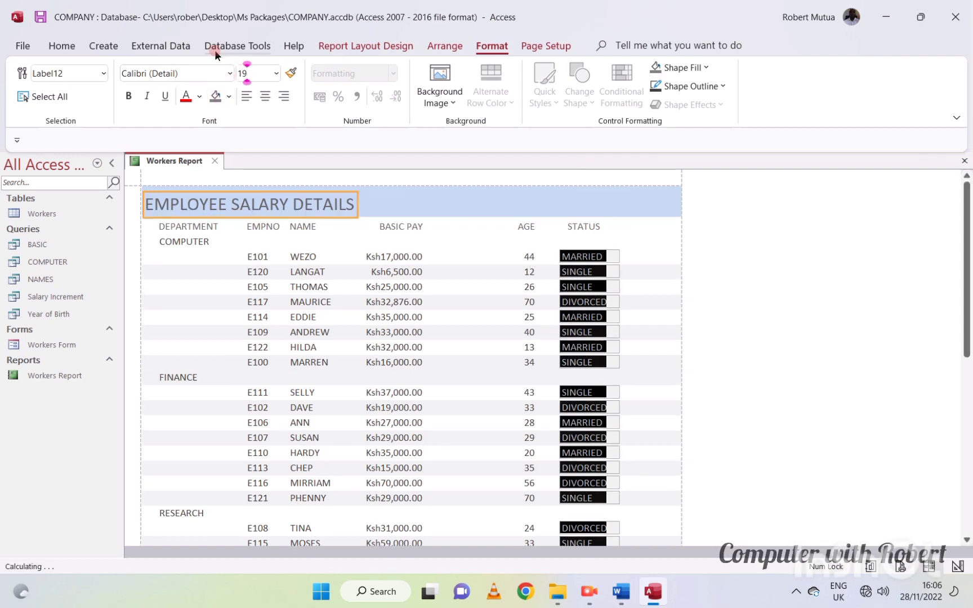
Step: Widen the report's title box to span the data columns from DEPARTMENT to STATUS, and centre the title text in it
click(264, 100)
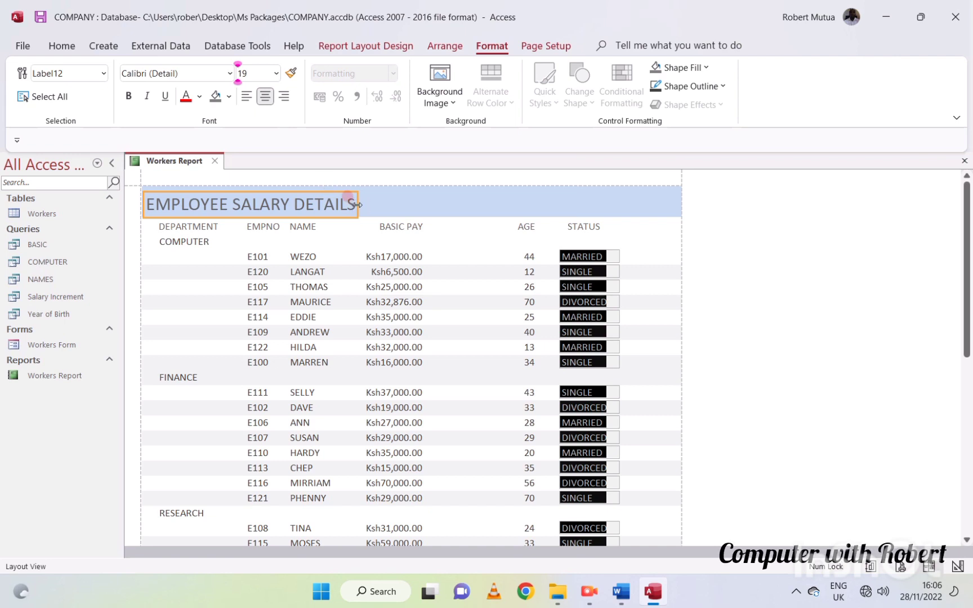
click(540, 210)
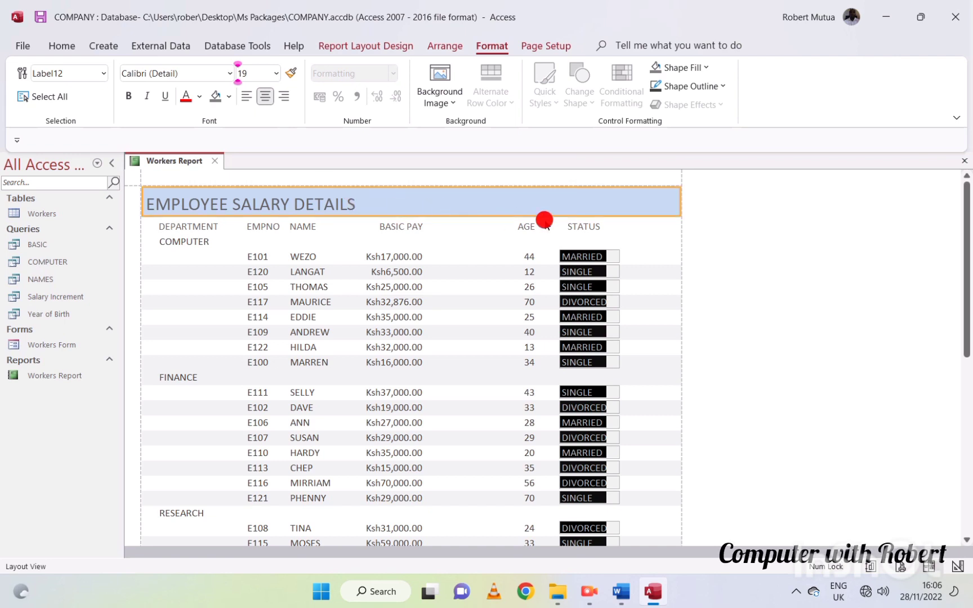
click(383, 283)
click(311, 220)
click(304, 206)
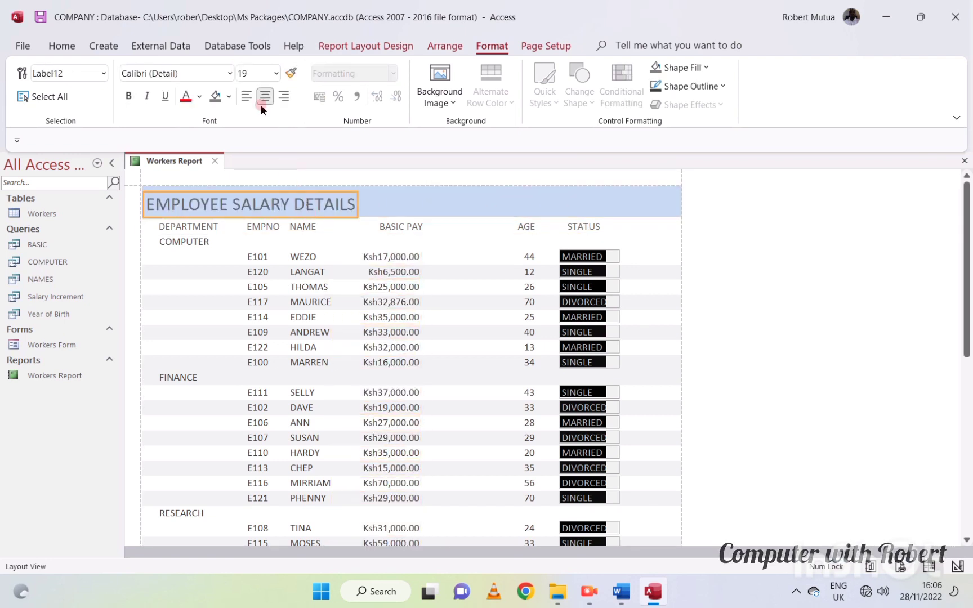
click(260, 96)
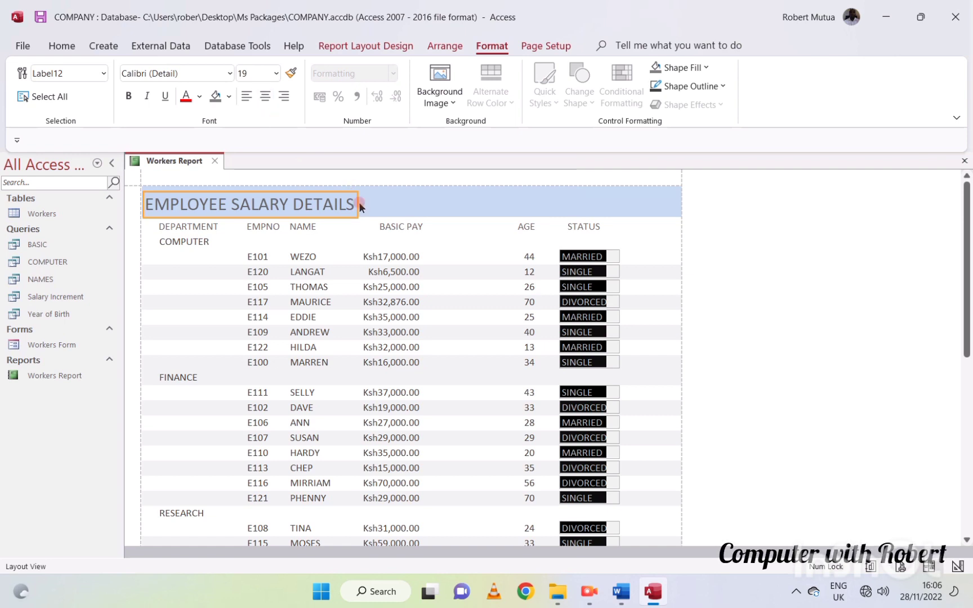
drag(356, 204, 639, 210)
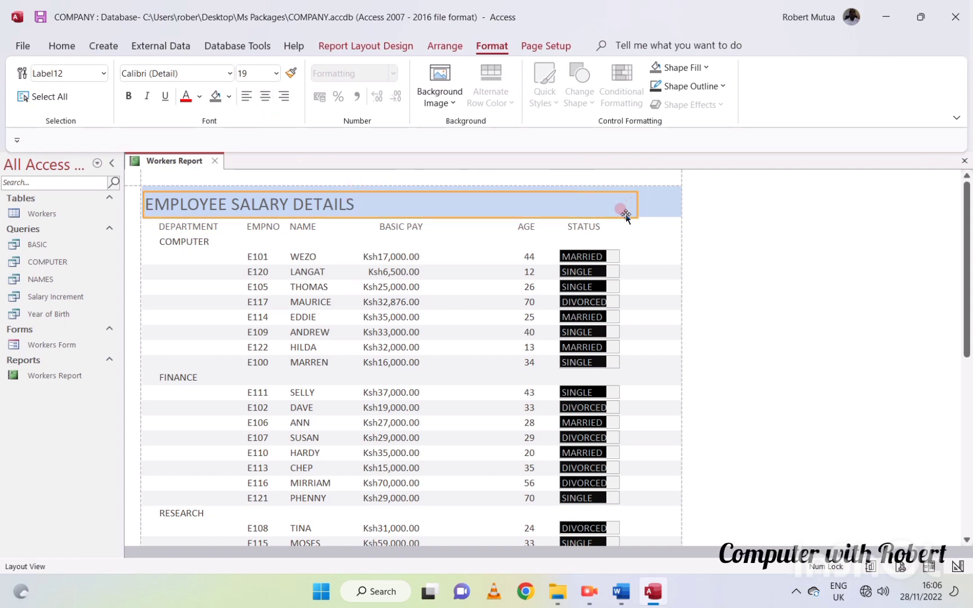
click(280, 97)
click(261, 98)
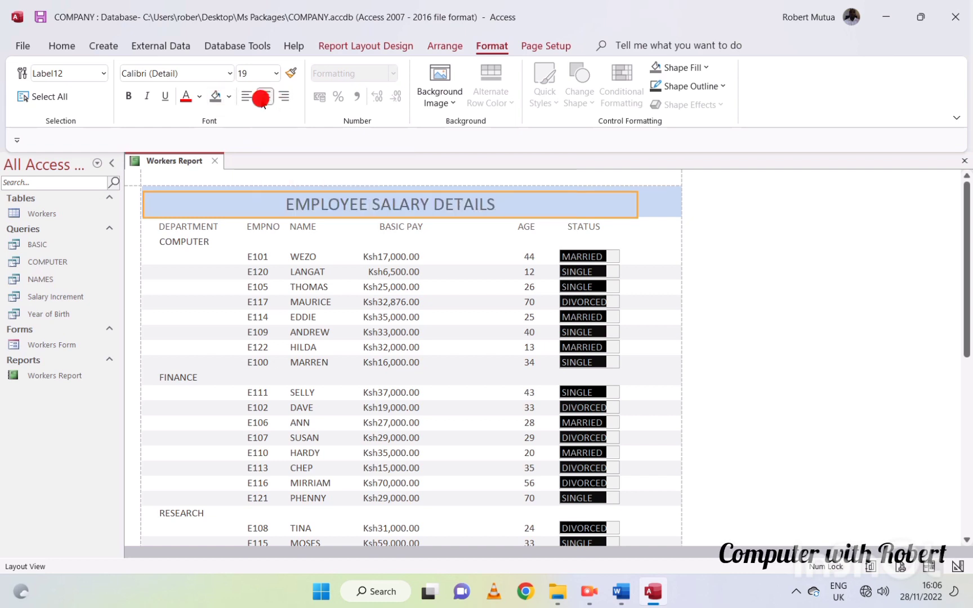
Step: Make the report title bold and underlined
click(129, 96)
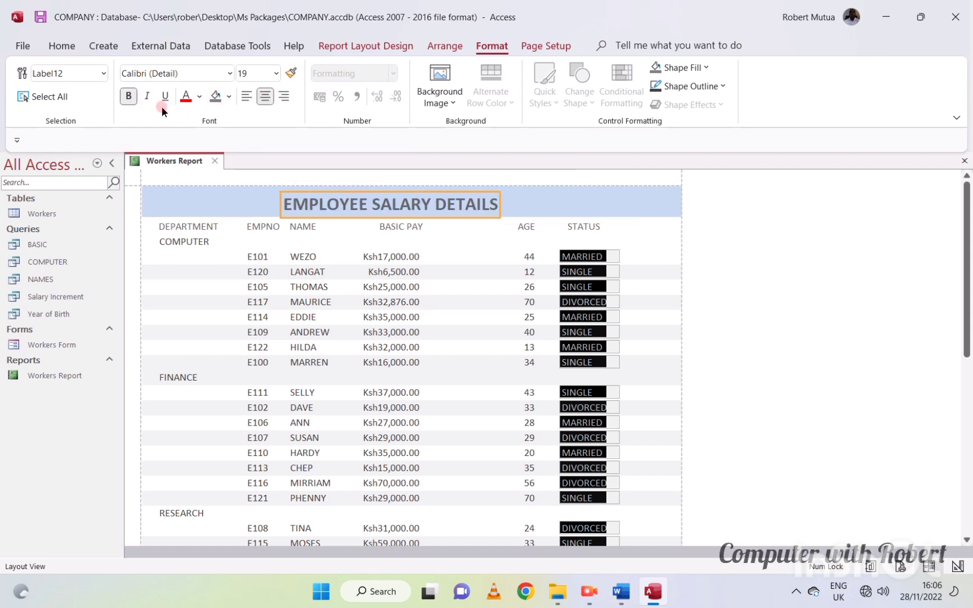
click(162, 99)
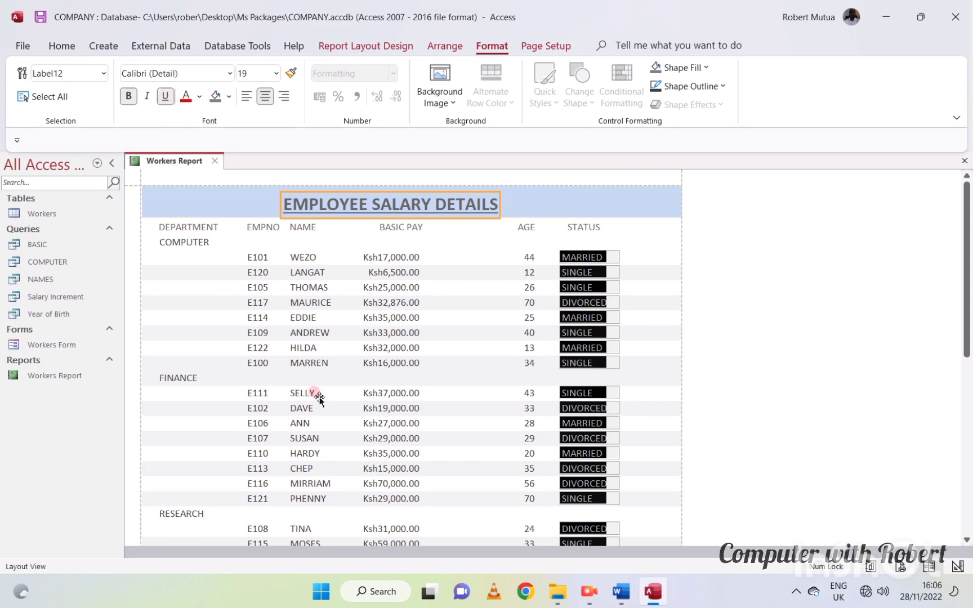
click(825, 343)
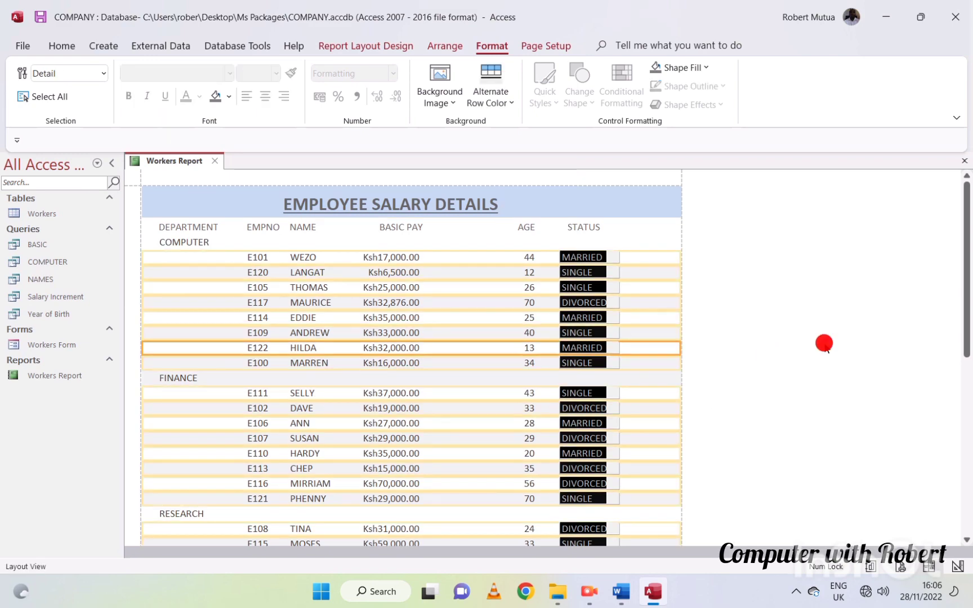
Step: Switch to the exam paper in Word and read task (e)(ii) II on department salary totals and saving as WorkersReport_2
click(630, 598)
triple_click(392, 352)
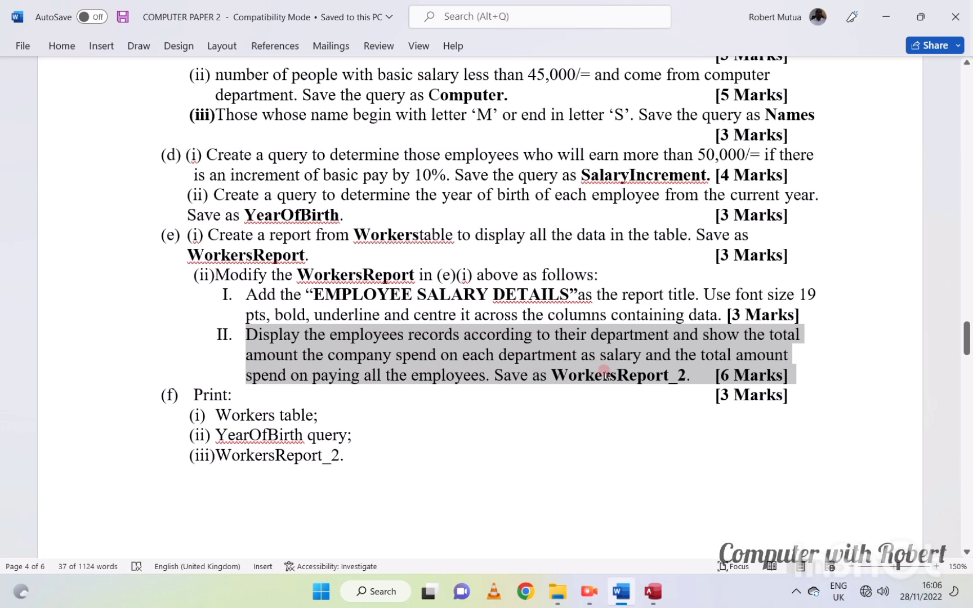
mouse_move(650, 597)
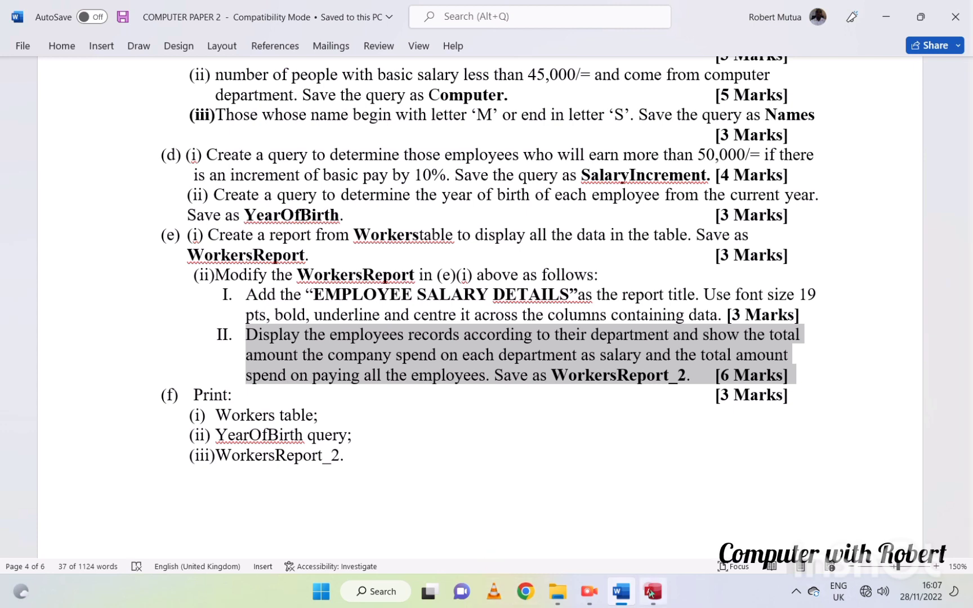
Step: Return to Access, close the Workers Report, and copy and paste it as a new report
click(650, 589)
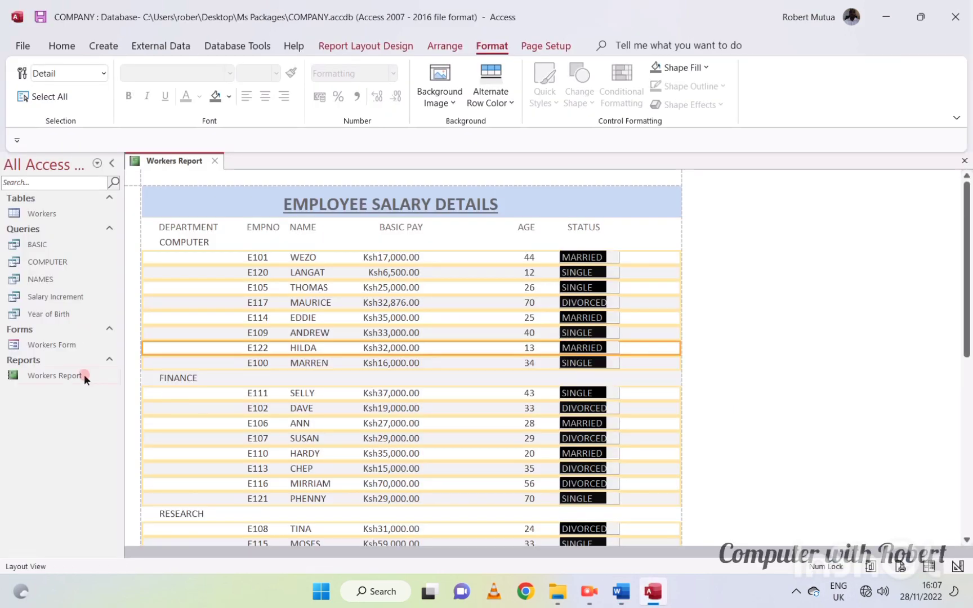
click(214, 160)
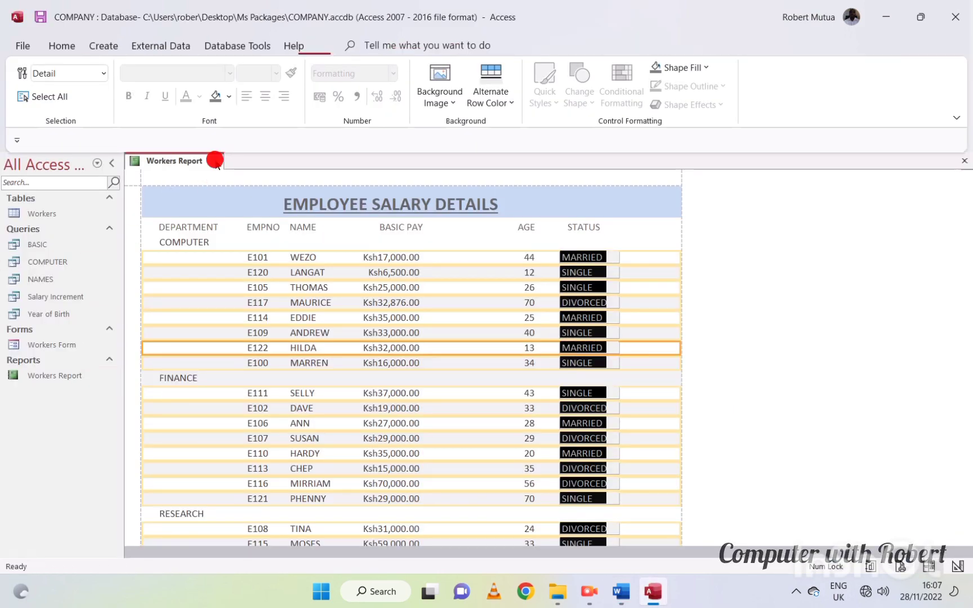
right_click(53, 376)
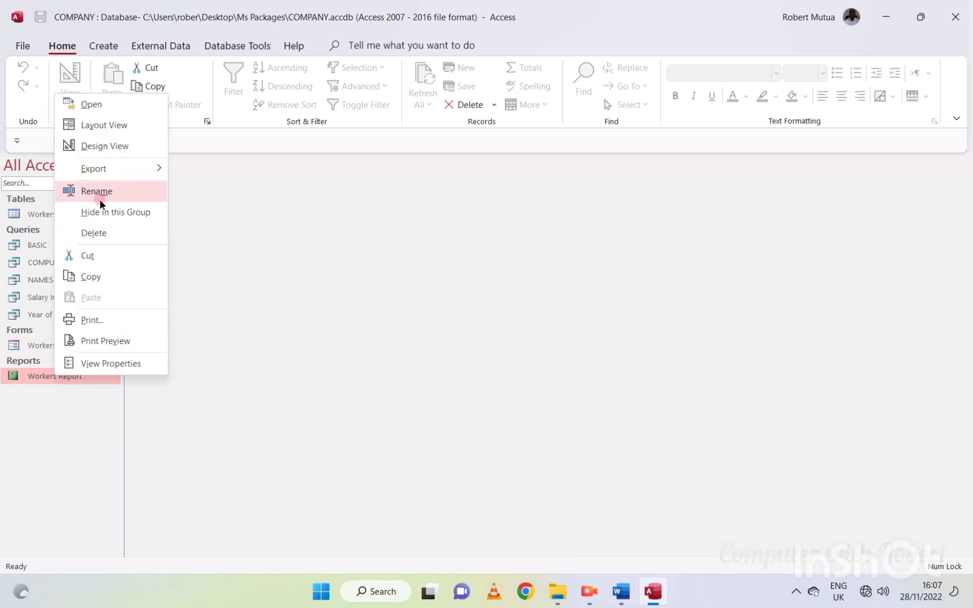
click(104, 275)
right_click(65, 412)
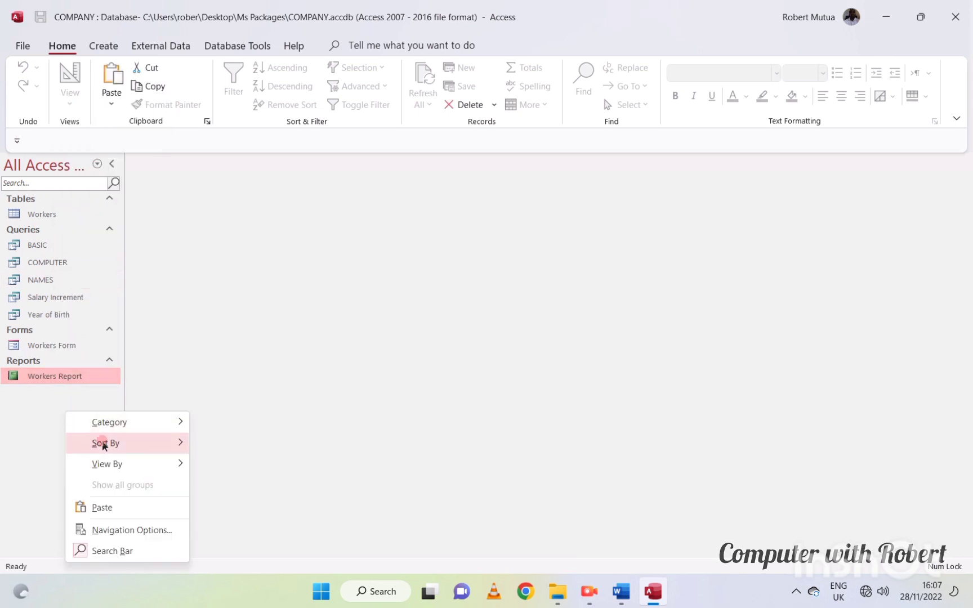
click(115, 509)
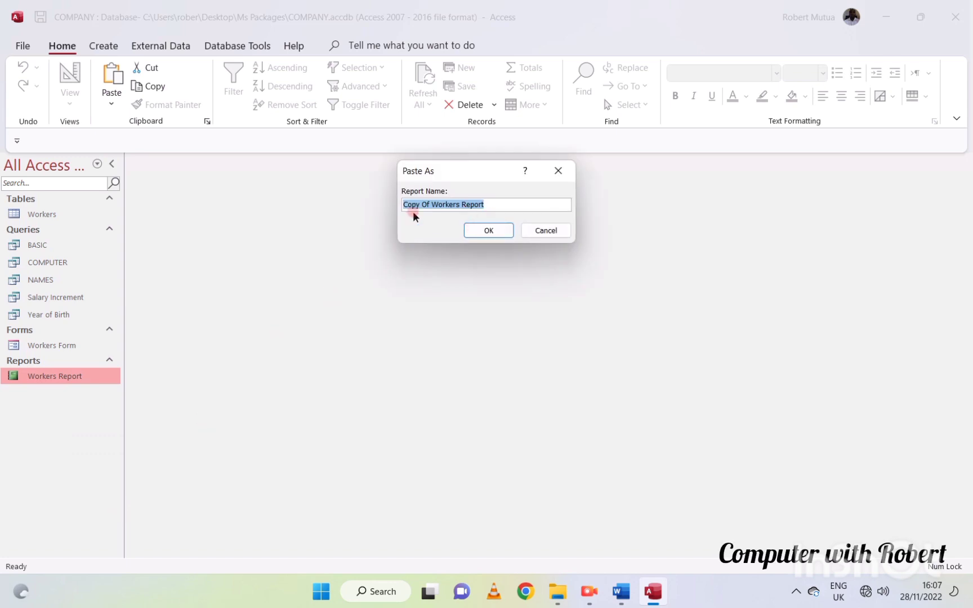
Step: Name the pasted report copy "Workers Report 2"
click(432, 205)
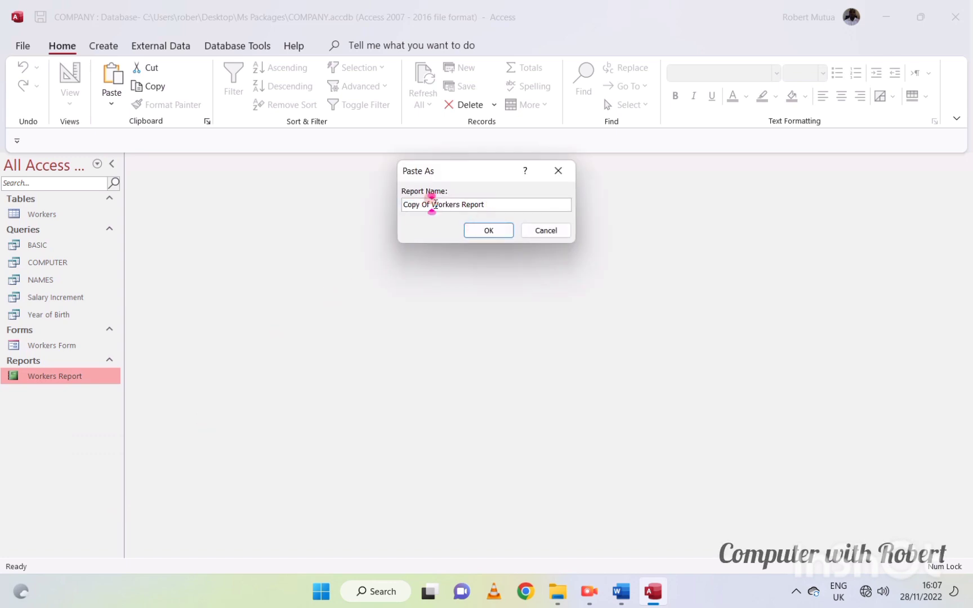
key(BackSpace)
key(BackSpace)
key(BackSpace)
key(BackSpace)
key(BackSpace)
key(BackSpace)
key(BackSpace)
key(BackSpace)
click(492, 203)
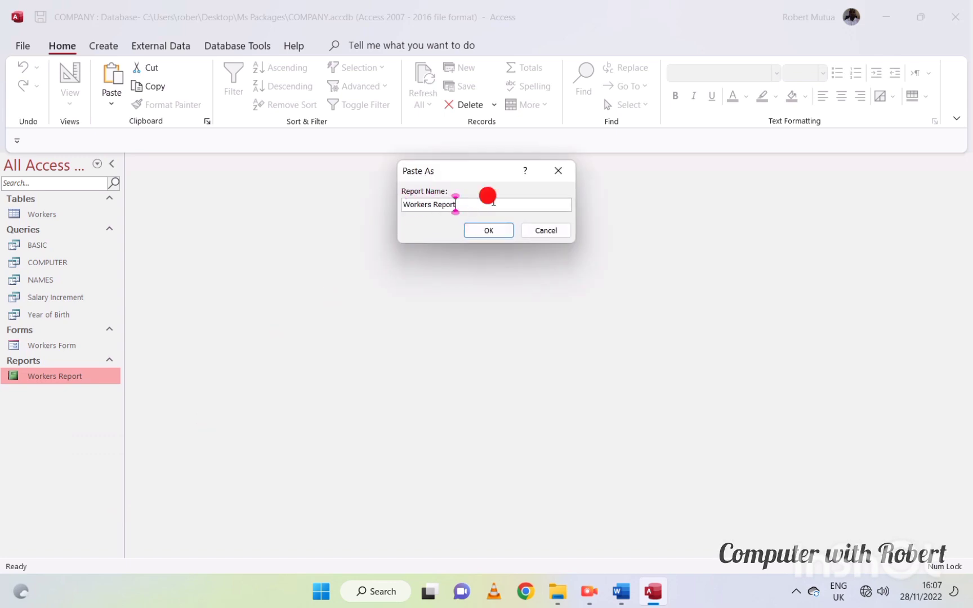
text(2)
click(503, 231)
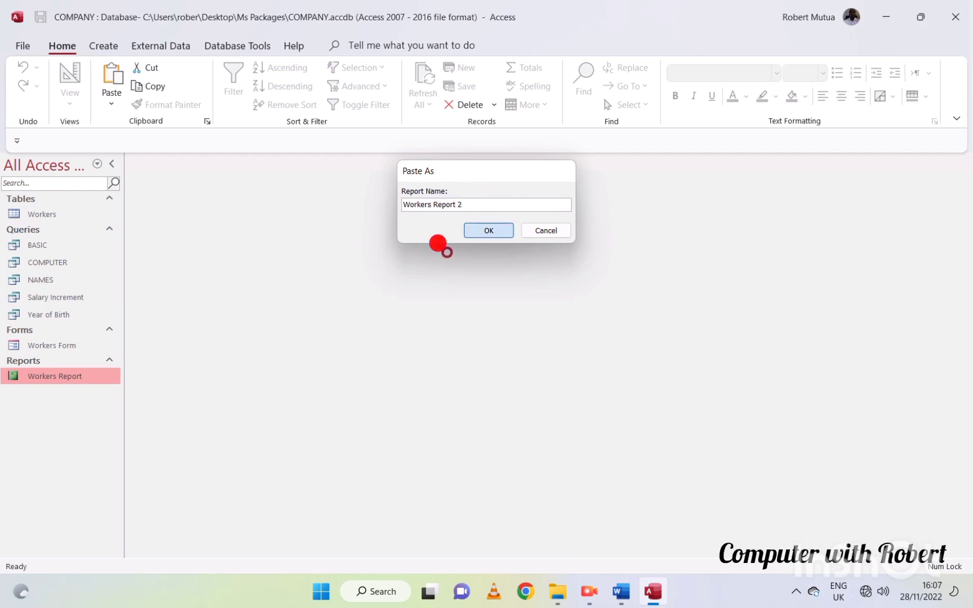
Step: Open Workers Report 2 in Layout View and display its grouping, sorting and totals settings
double_click(47, 394)
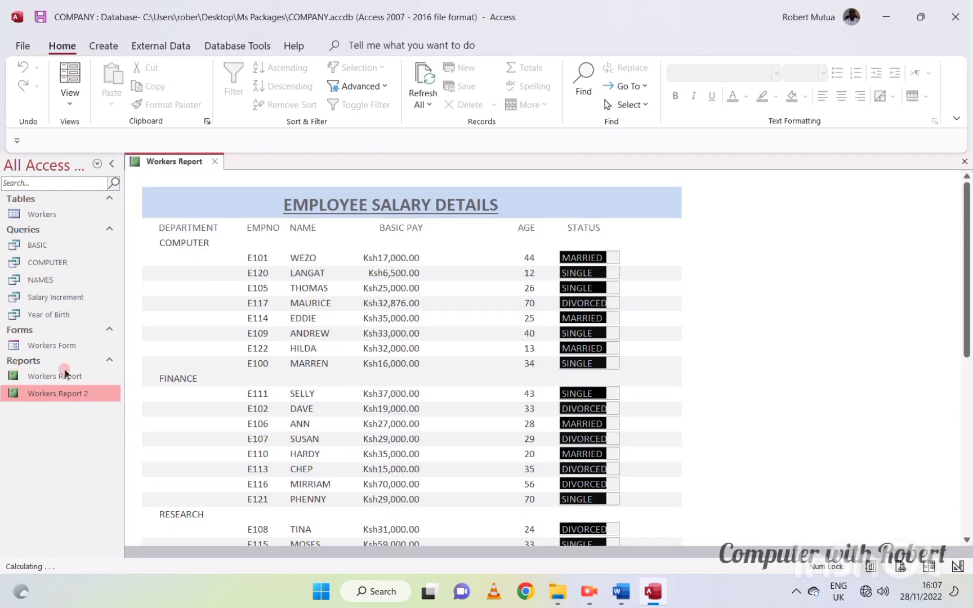
click(925, 570)
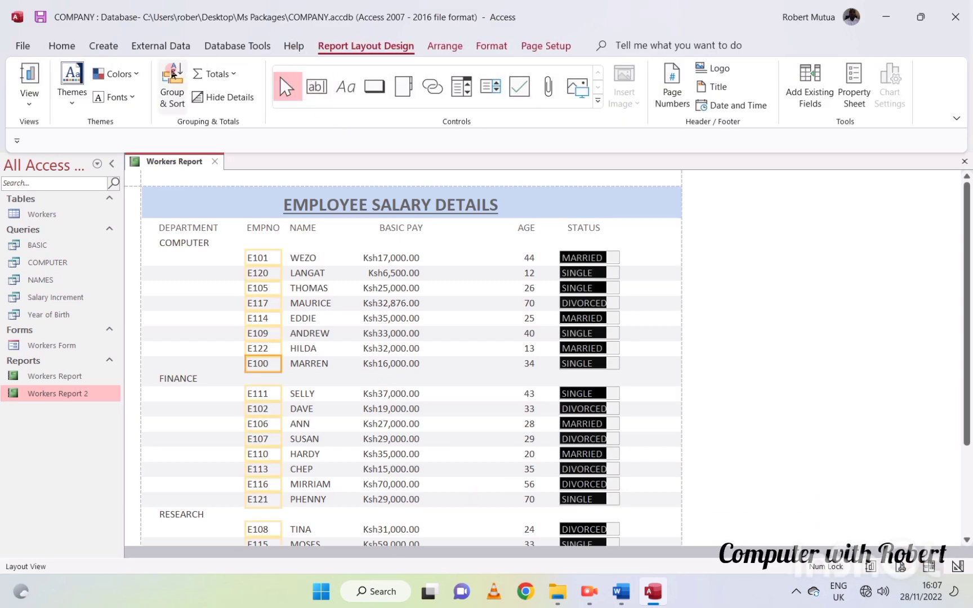
click(172, 74)
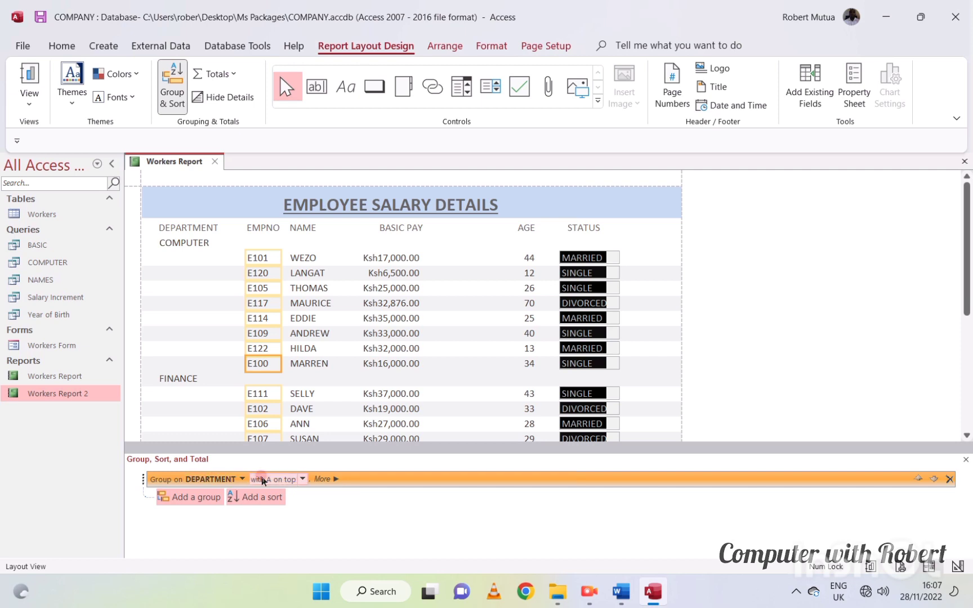
Step: Add a Sum total on BASIC PAY to the DEPARTMENT group, shown as a subtotal in the group footer
click(324, 479)
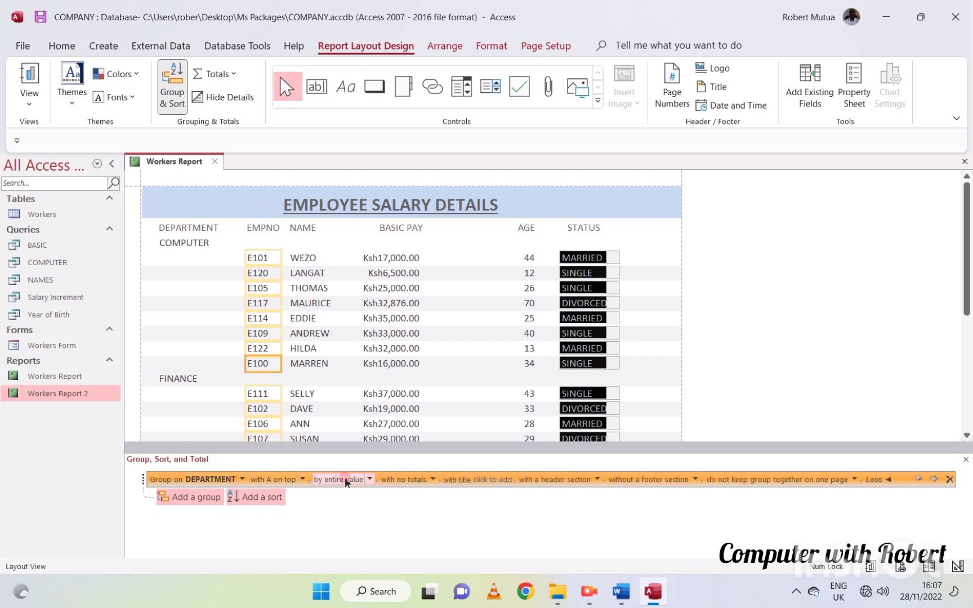
click(433, 479)
click(541, 486)
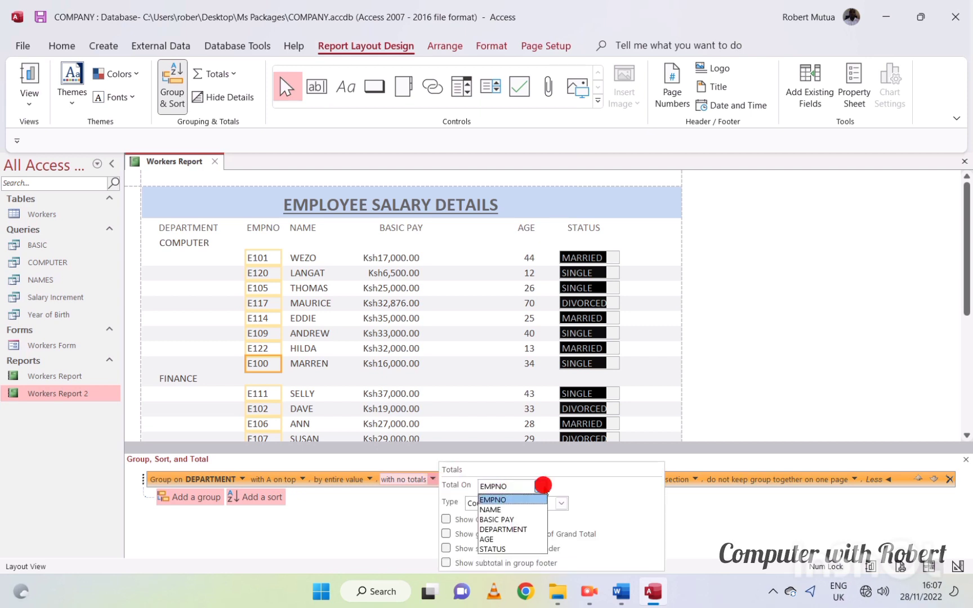
click(531, 520)
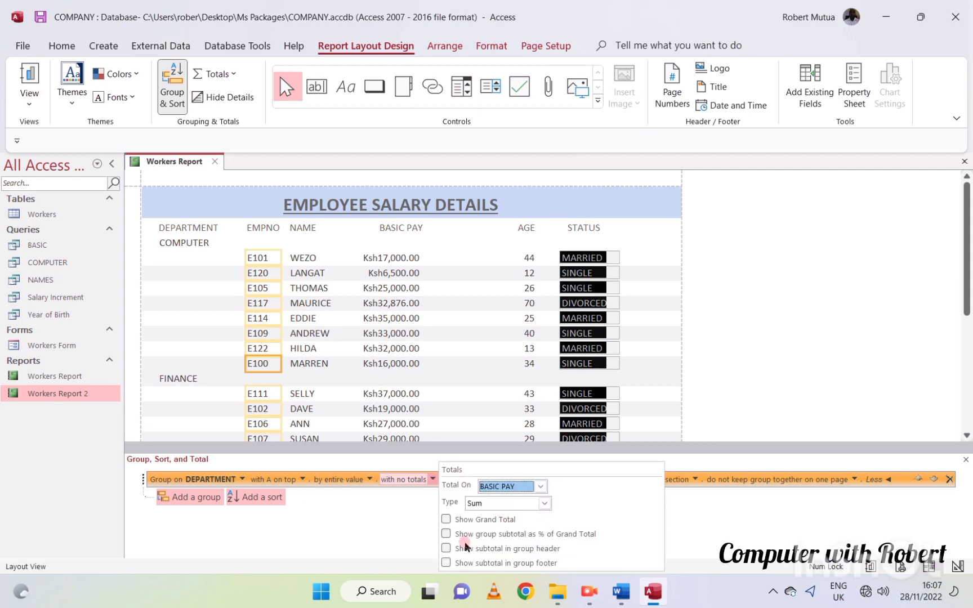
click(465, 563)
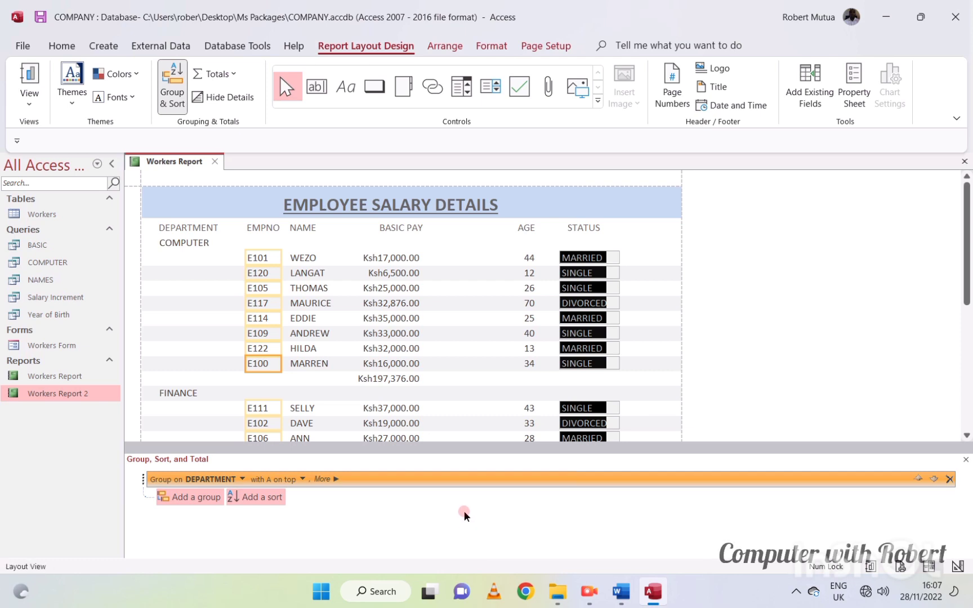
Step: Make the BASIC PAY subtotal in the department group footer bold and underlined
click(370, 396)
click(377, 379)
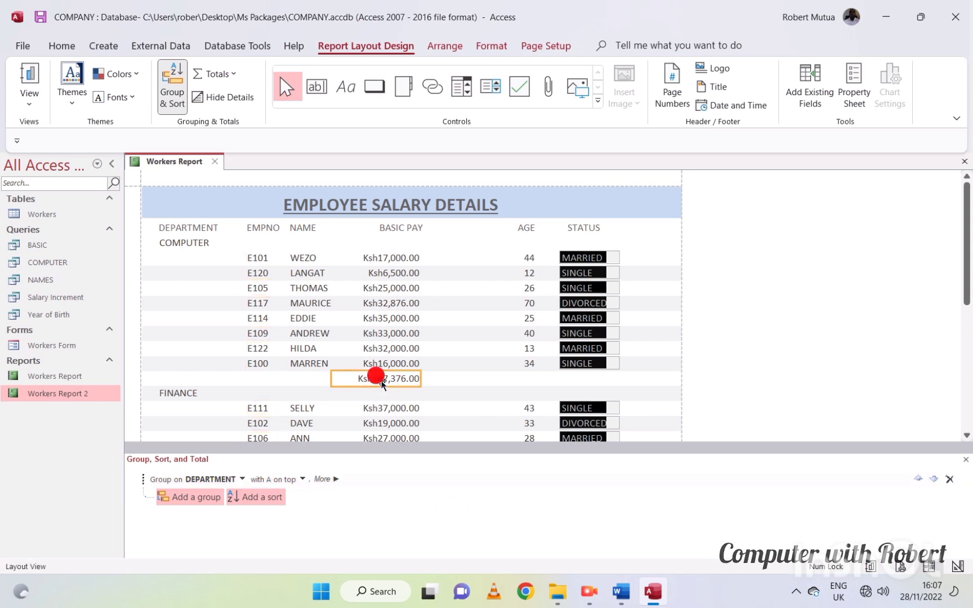
click(143, 83)
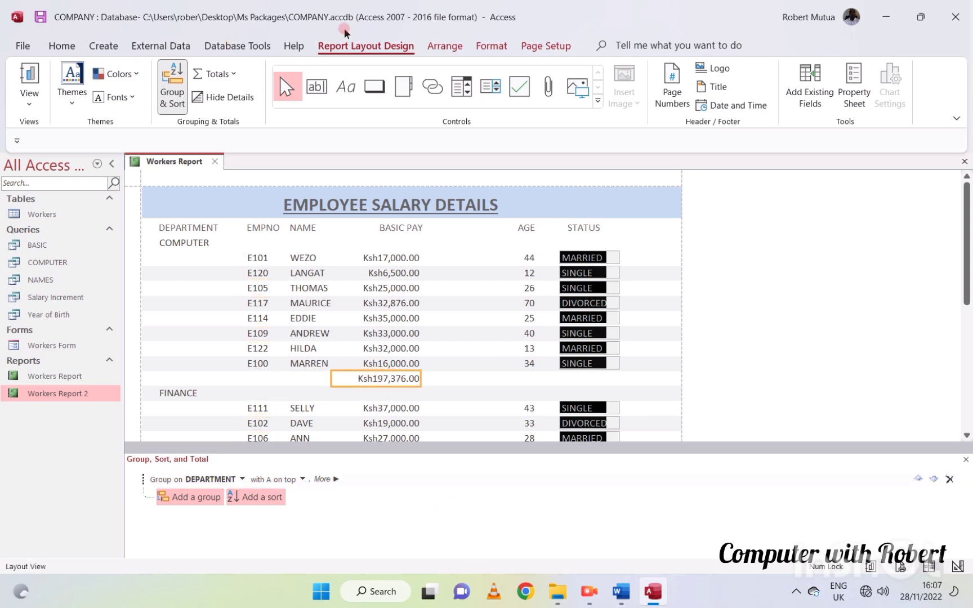
click(490, 46)
click(340, 73)
click(165, 97)
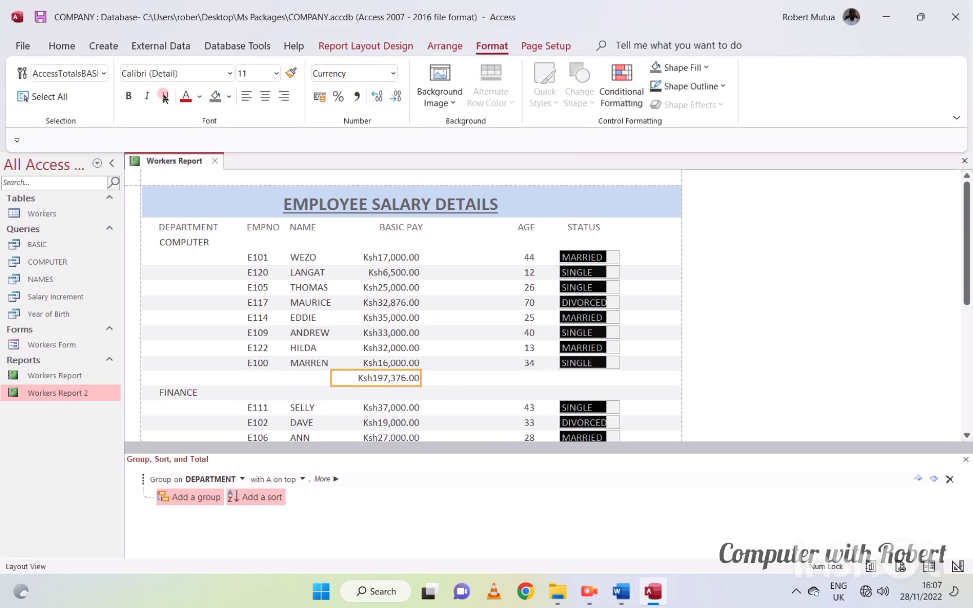
click(130, 96)
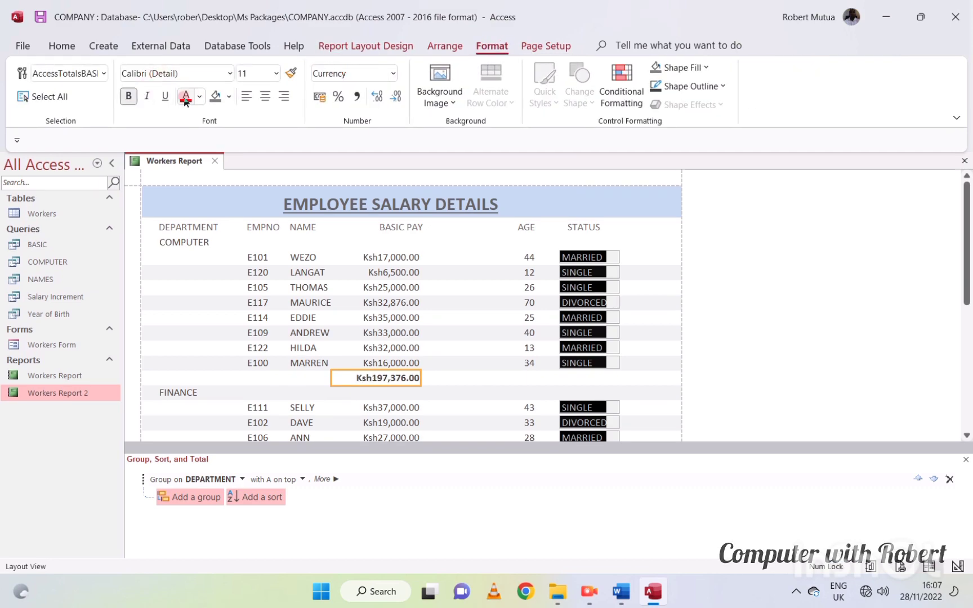
click(163, 98)
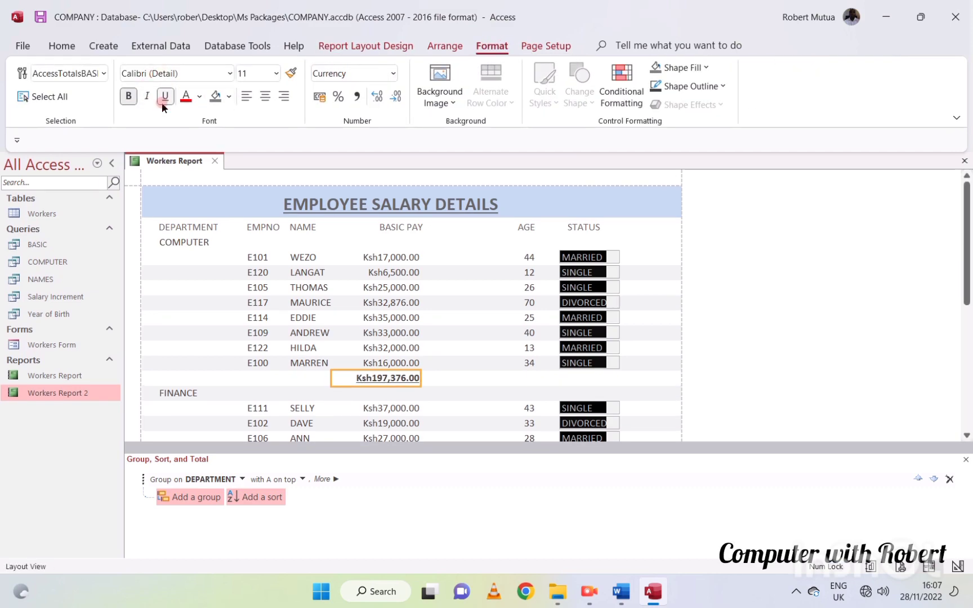
Step: Close the grouping settings and examine the BASIC PAY subtotals under each department down to the end of the report
click(250, 295)
click(292, 373)
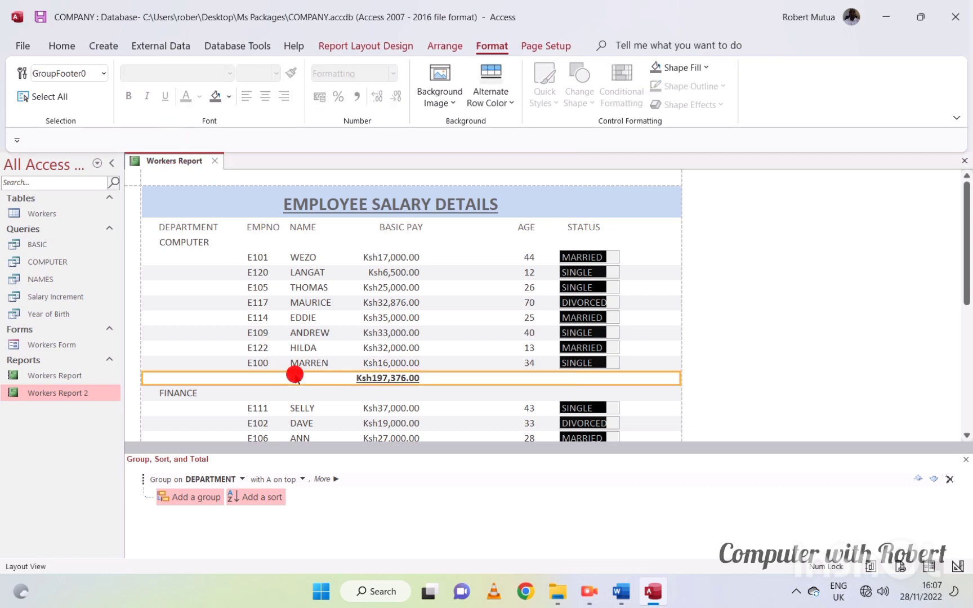
click(967, 459)
scroll(598, 440, down, 1)
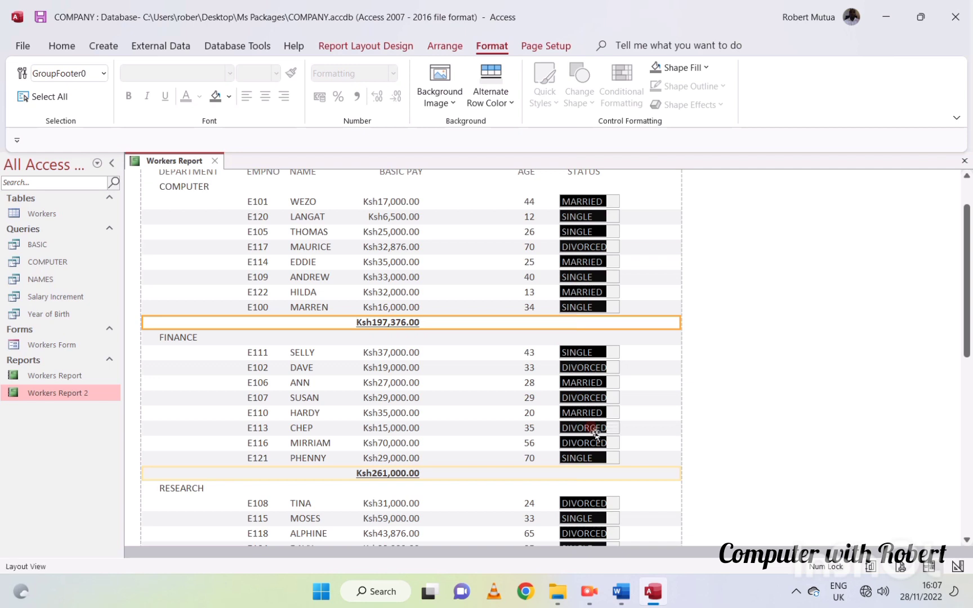
click(595, 432)
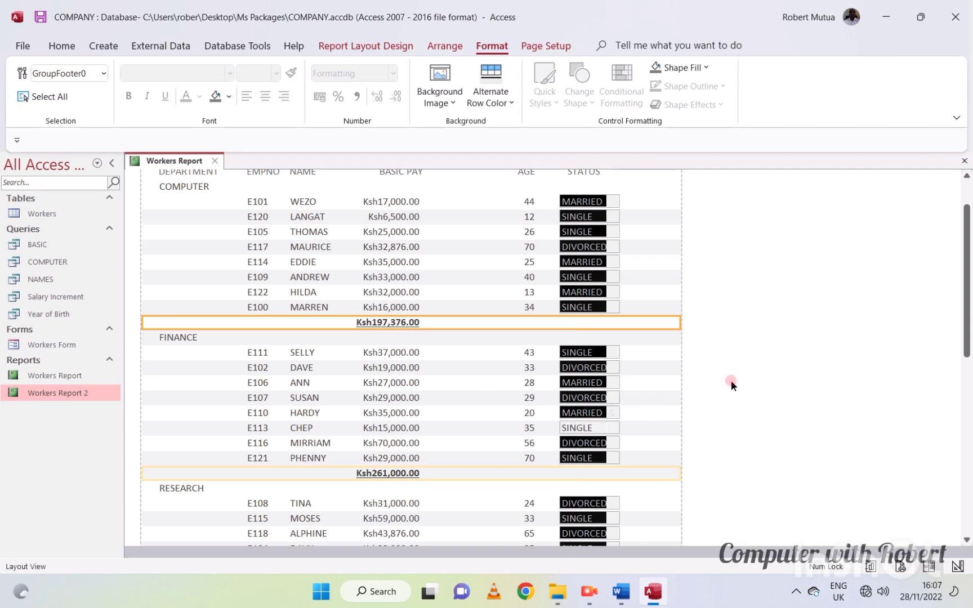
click(573, 432)
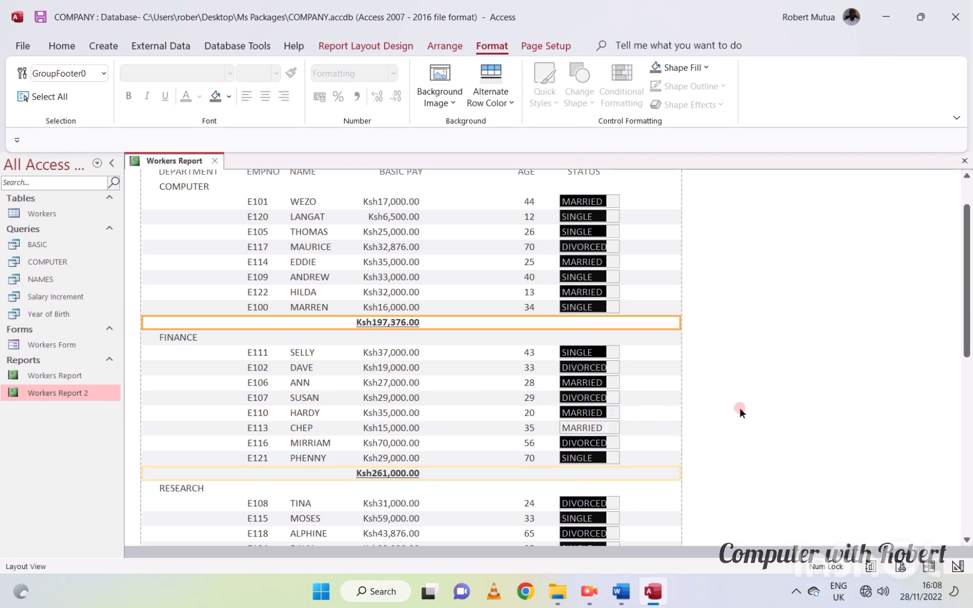
click(740, 408)
scroll(740, 408, up, 2)
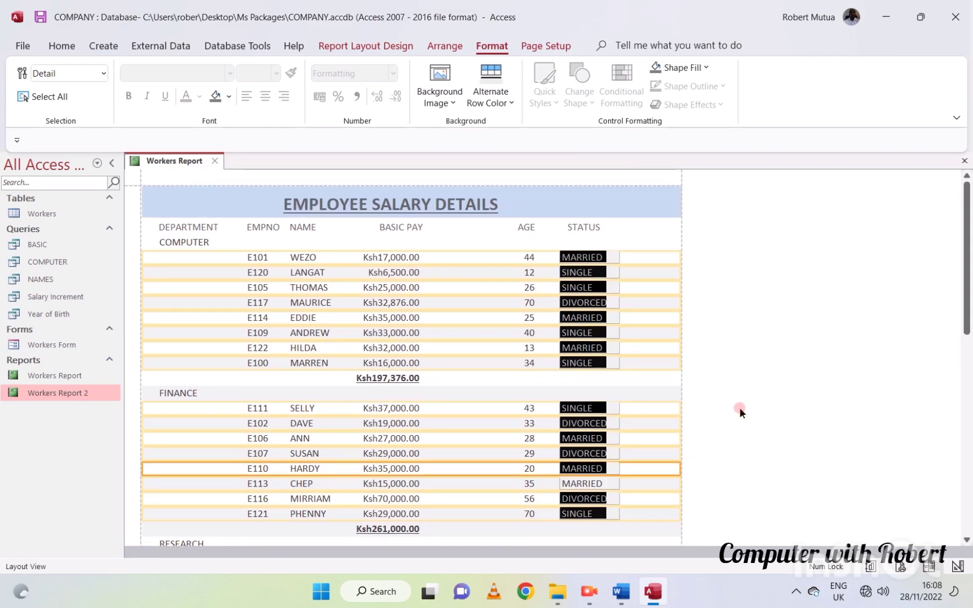
scroll(740, 407, down, 5)
scroll(740, 408, down, 2)
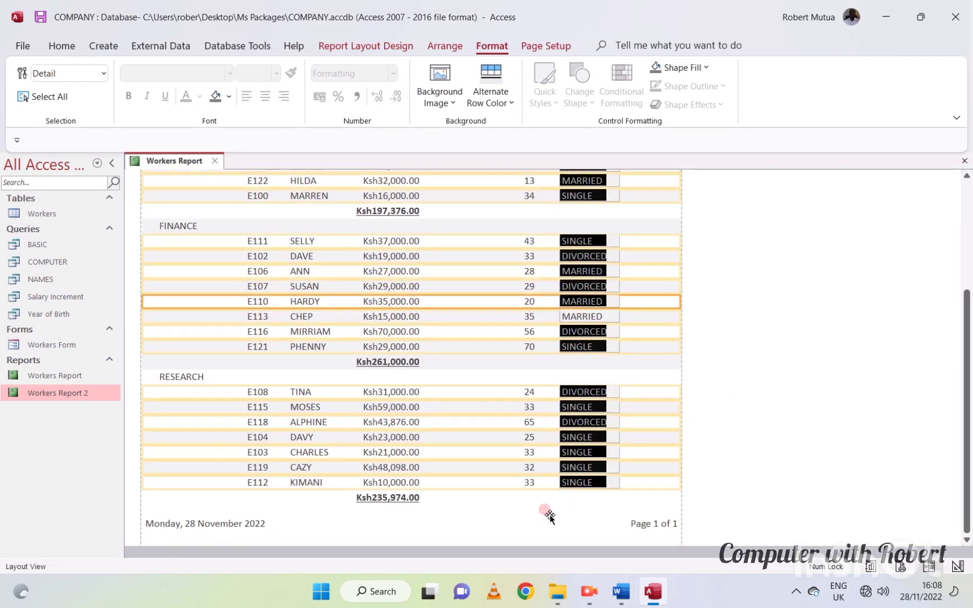
Step: Redisplay the report's grouping settings and examine the DEPARTMENT group's expanded options and totals
click(338, 45)
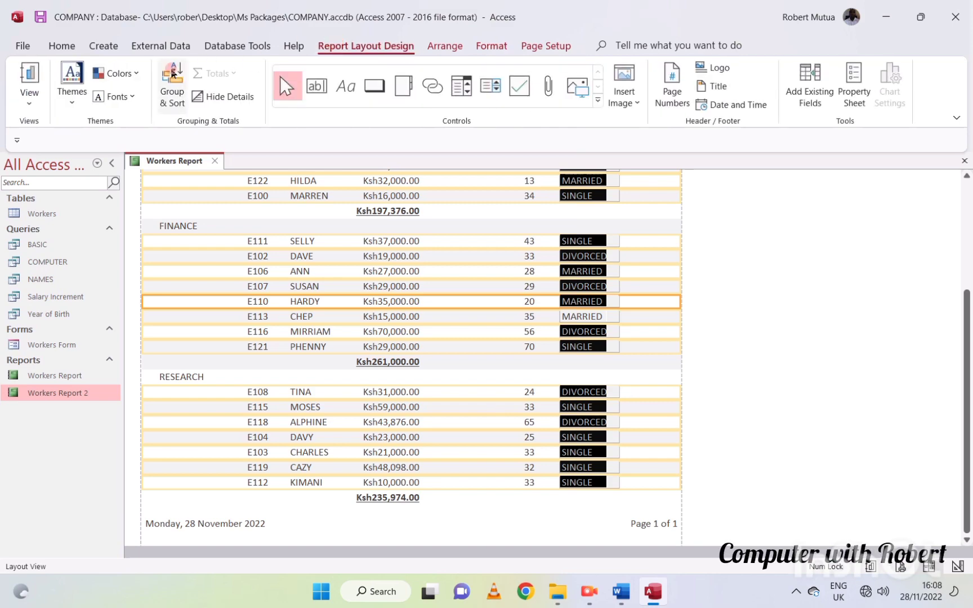
click(172, 74)
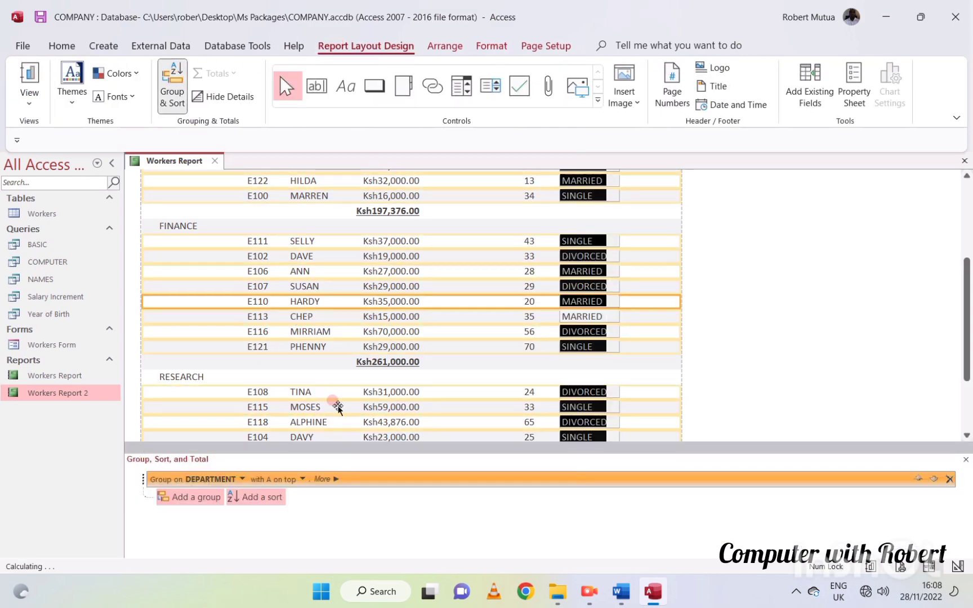
click(321, 479)
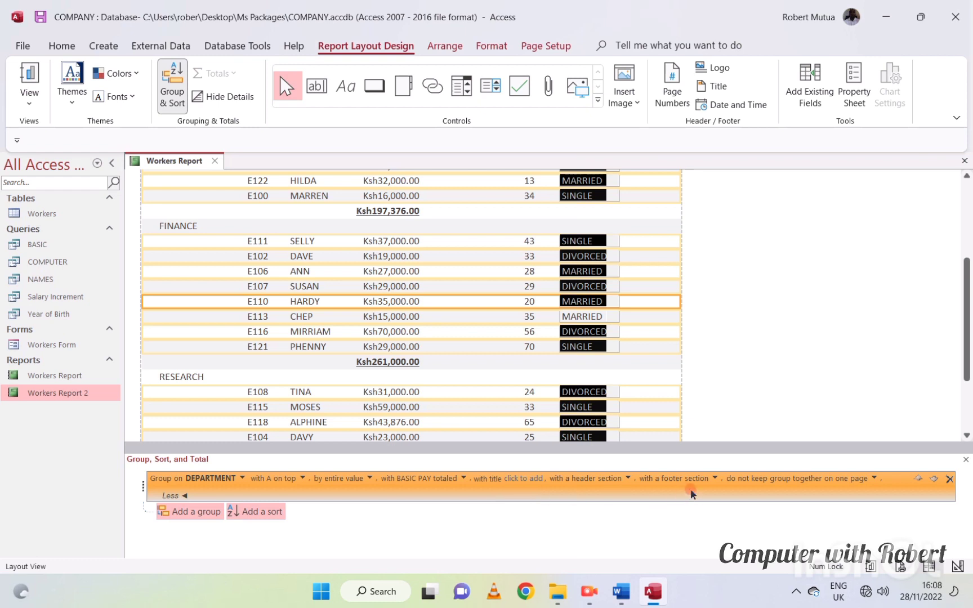
click(466, 479)
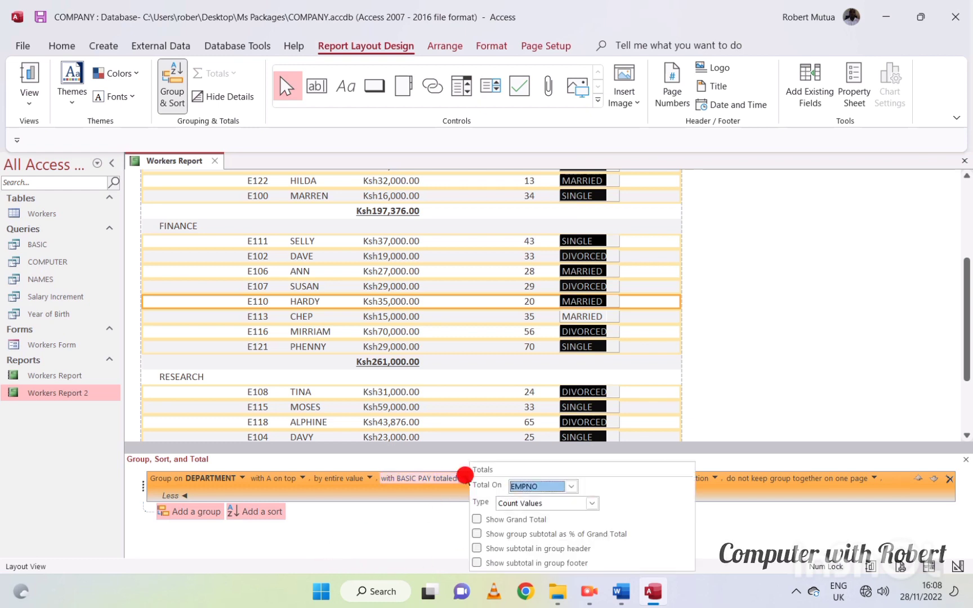
click(343, 539)
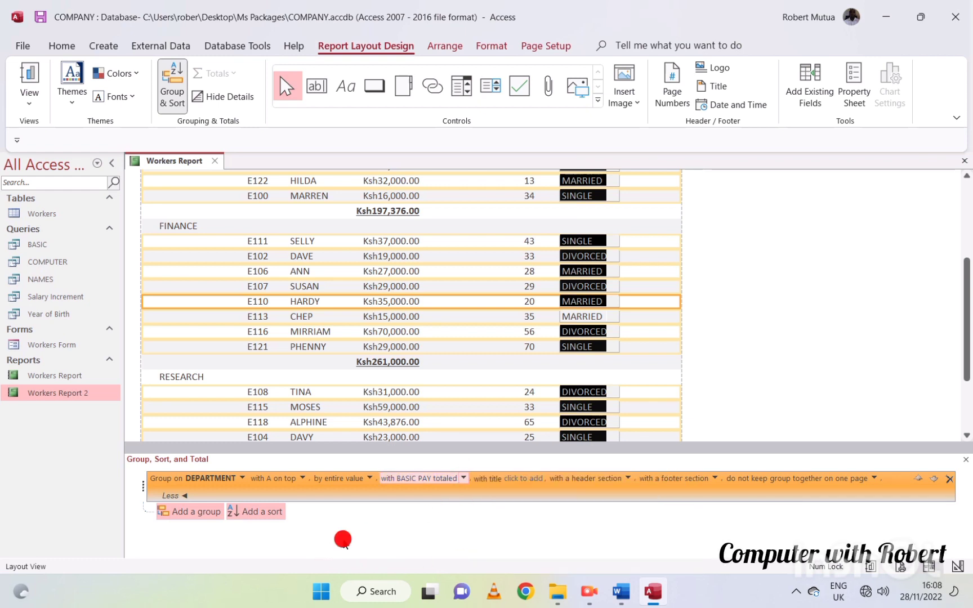
click(186, 496)
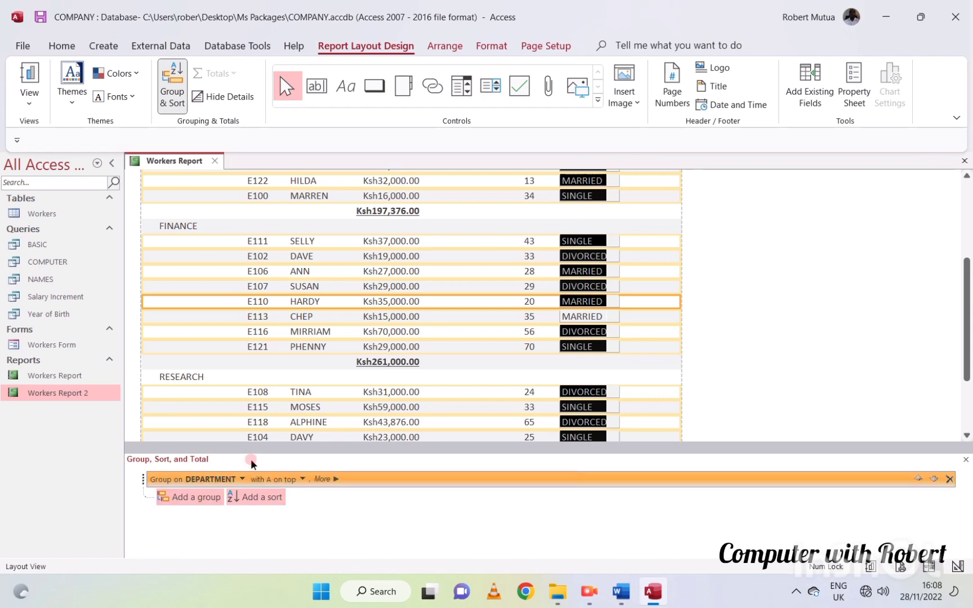
Step: Close Workers Report 2 with its design changes saved, and reopen it to review the department subtotals
click(219, 161)
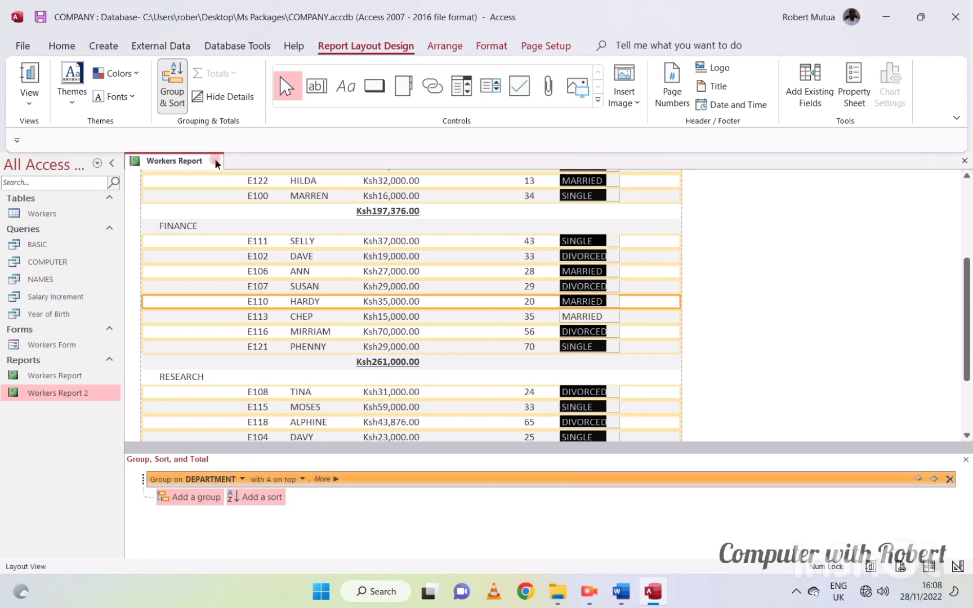
click(427, 341)
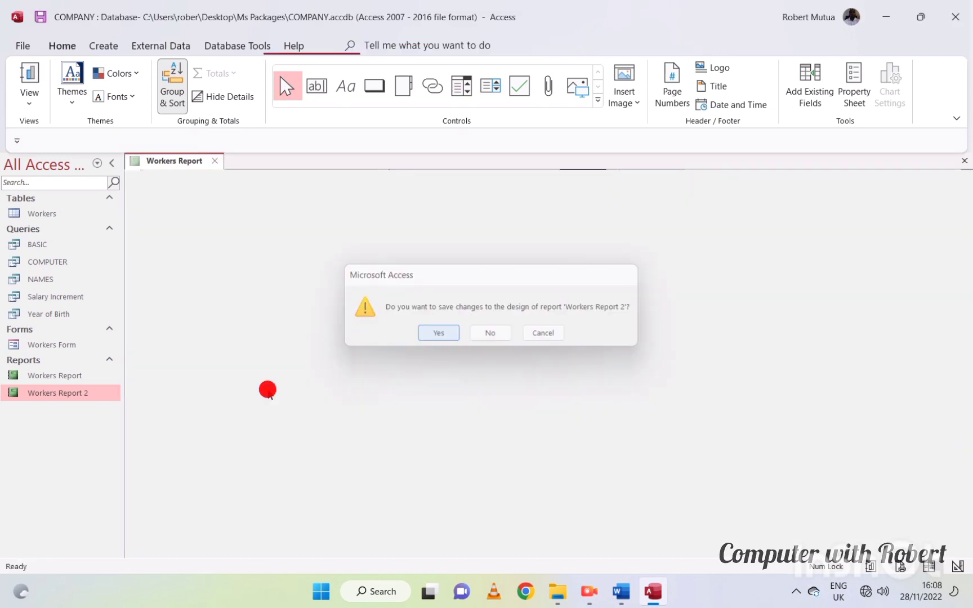
double_click(73, 398)
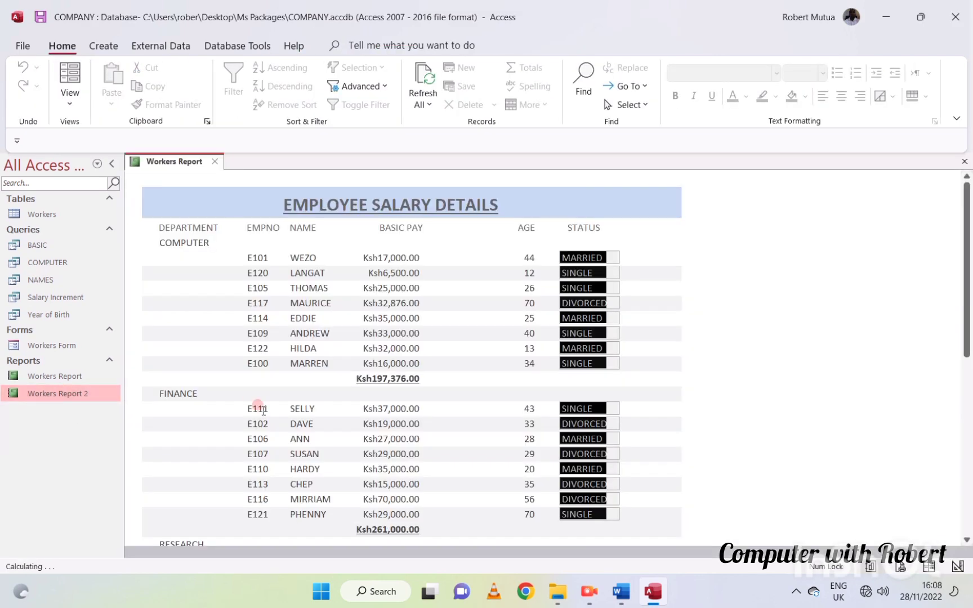
scroll(259, 408, down, 6)
scroll(260, 410, up, 3)
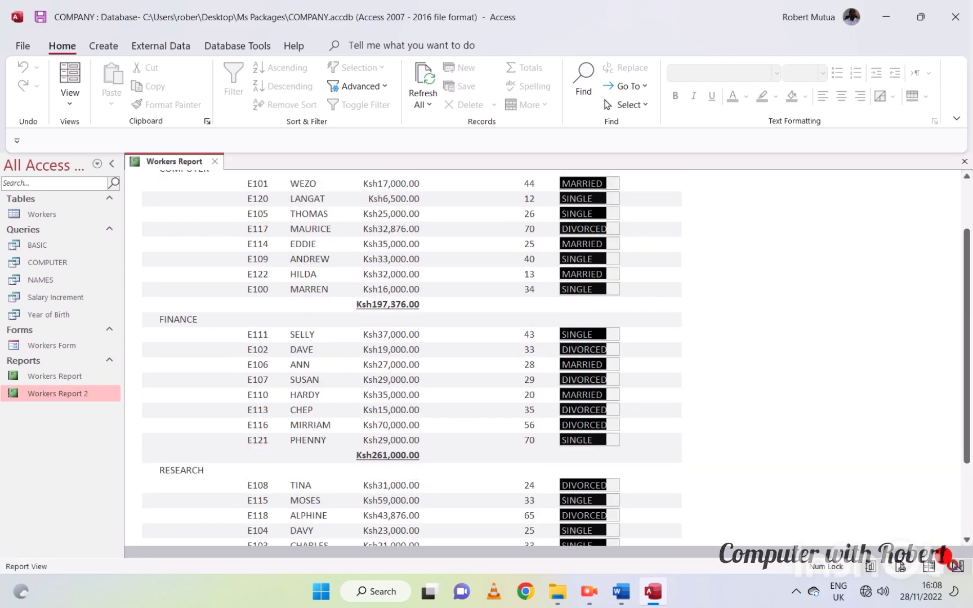
Step: Open Workers Report 2 in Design View and extend the empty Report Footer section to about 1.7 cm high
click(958, 566)
scroll(507, 433, down, 1)
scroll(432, 406, down, 2)
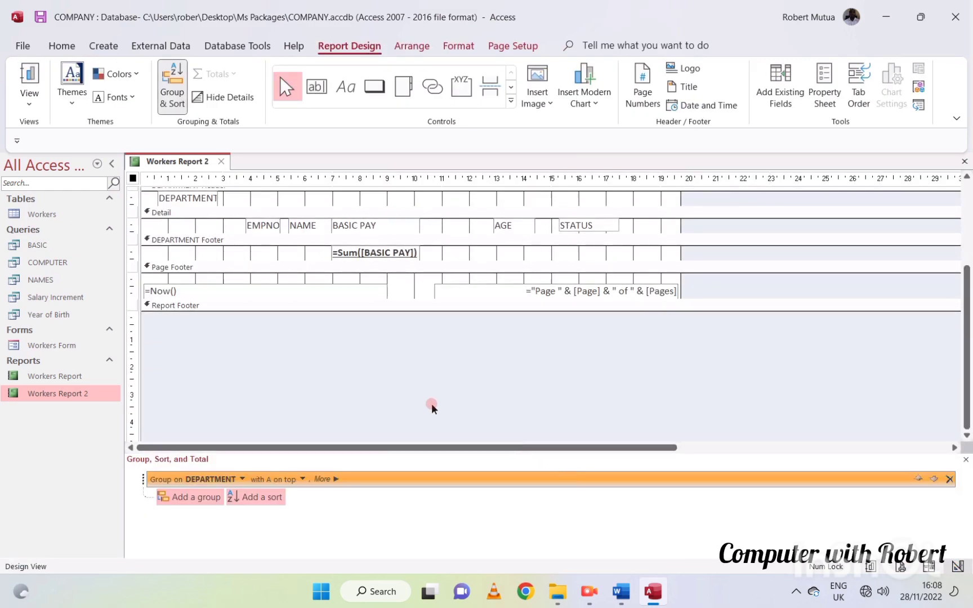
drag(372, 310, 358, 356)
Step: Add a text box about 4 cm wide to the Report Footer and make its label read "GRAND TOTAL" in bold
click(318, 89)
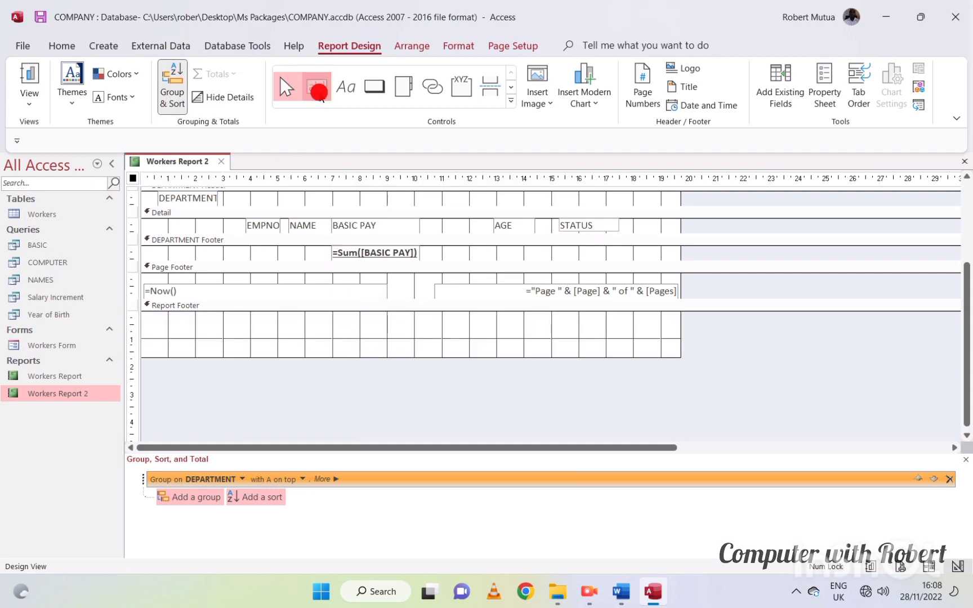
drag(289, 326, 397, 353)
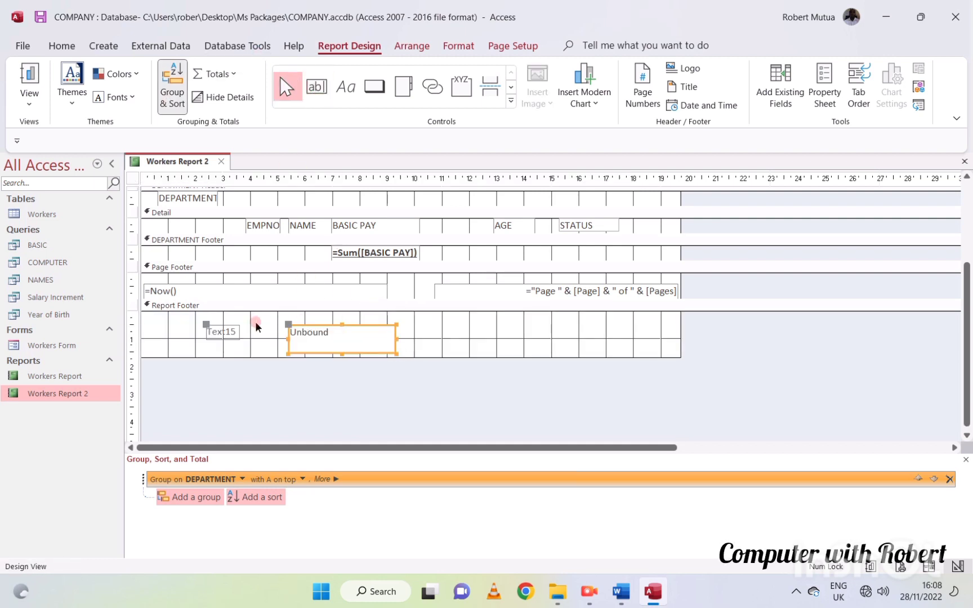
click(212, 331)
double_click(212, 331)
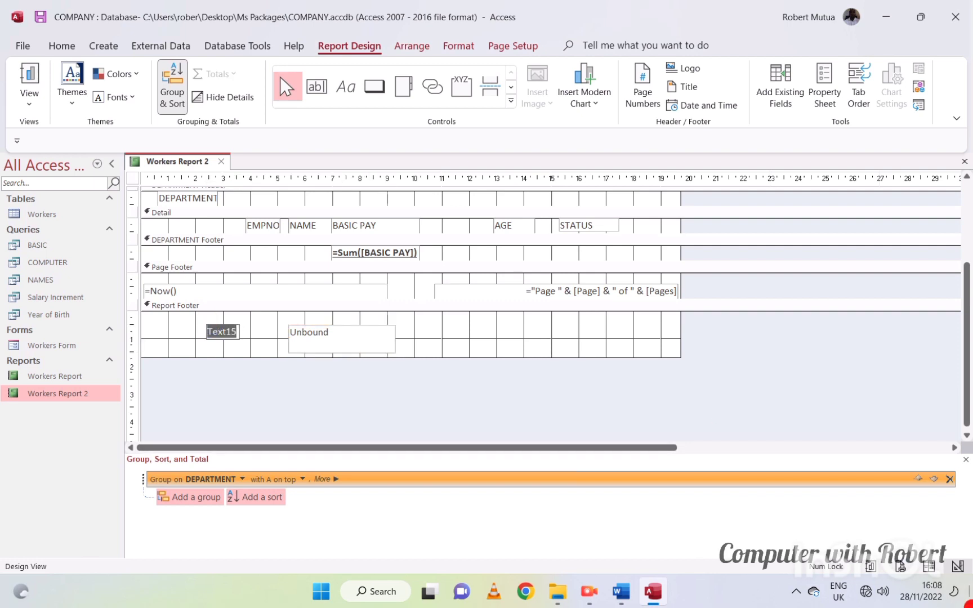
text(GRAND TOTAL)
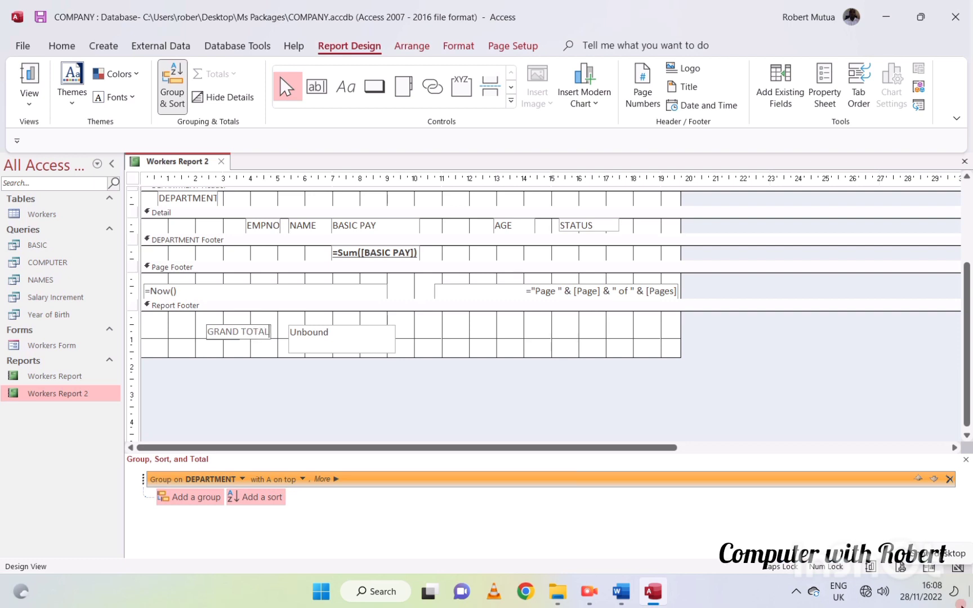
key(Return)
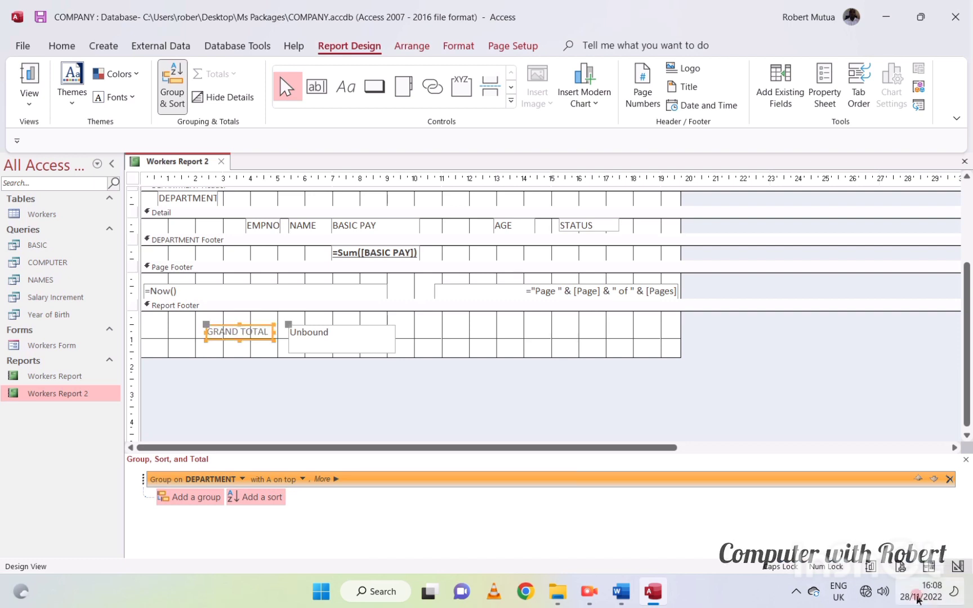
key(ctrl+b)
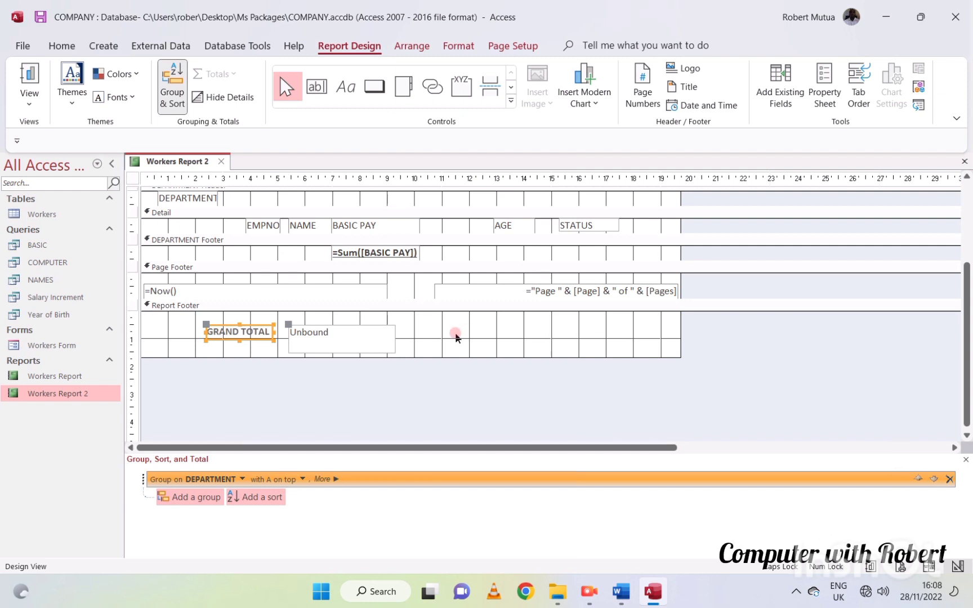
Step: Shrink the unbound text box to its label's height and set its Control Source to the expression Sum([BASIC PAY])
click(307, 332)
drag(337, 354, 338, 341)
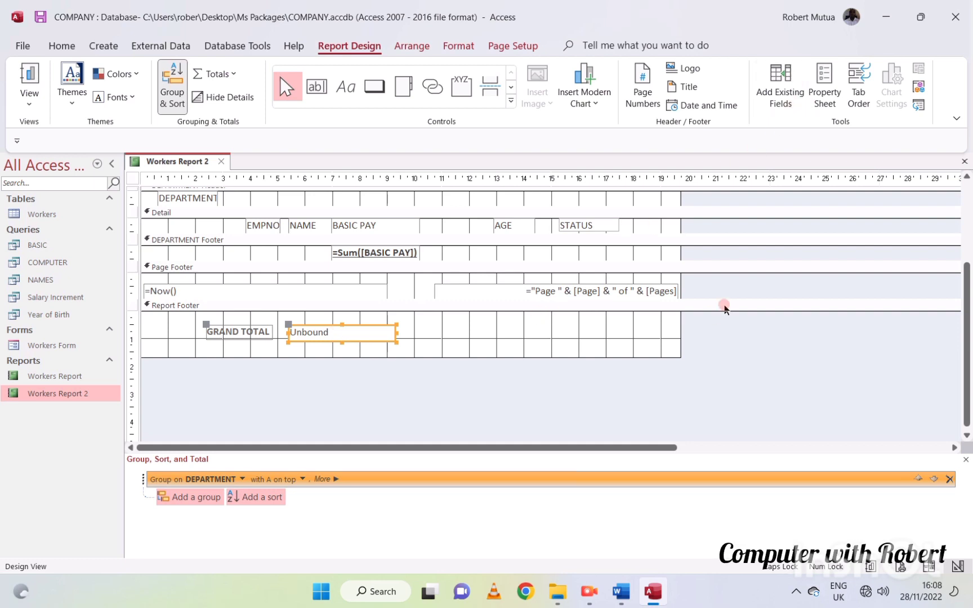
click(825, 84)
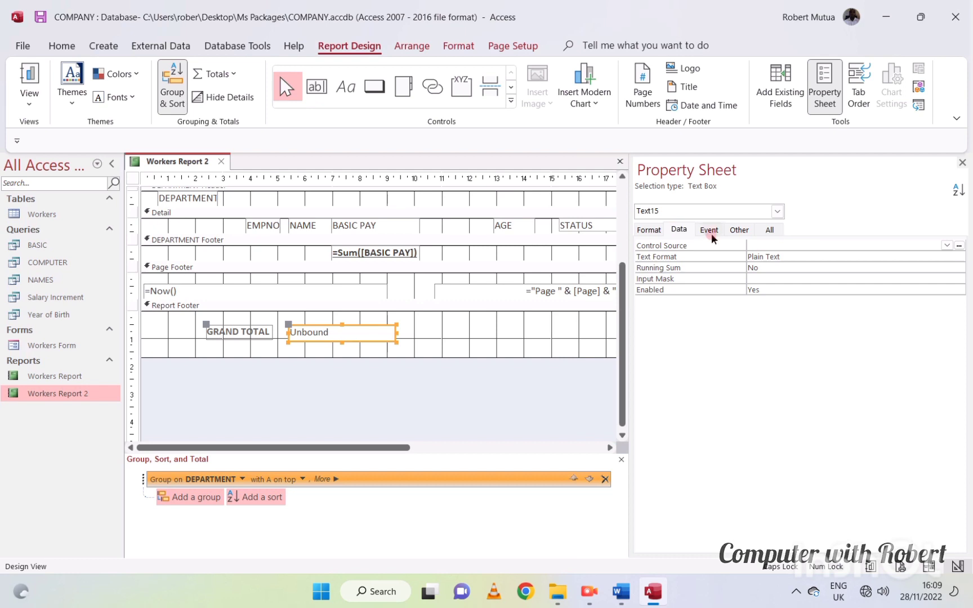
click(960, 246)
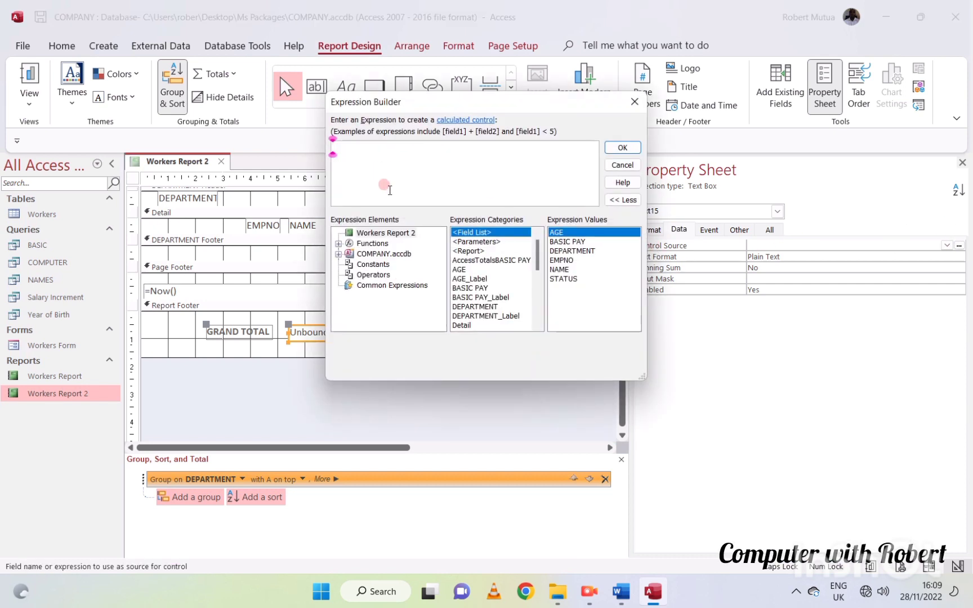
text(su)
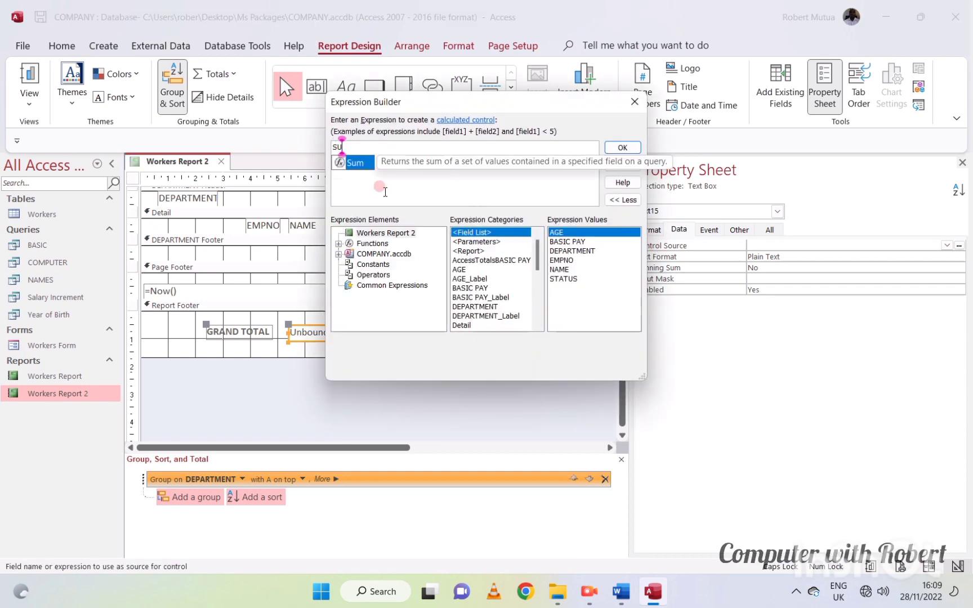
key(Tab)
text(()
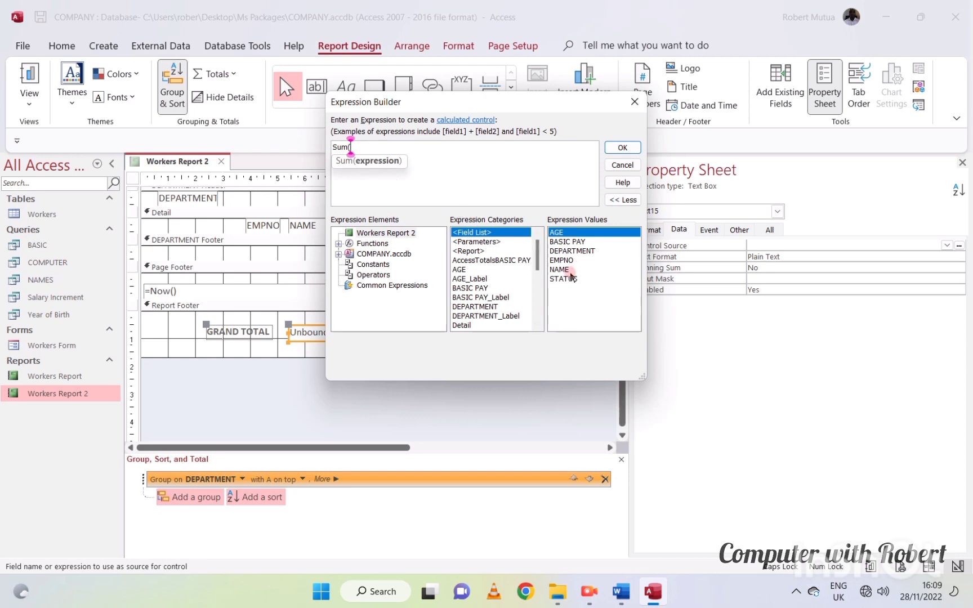
double_click(568, 242)
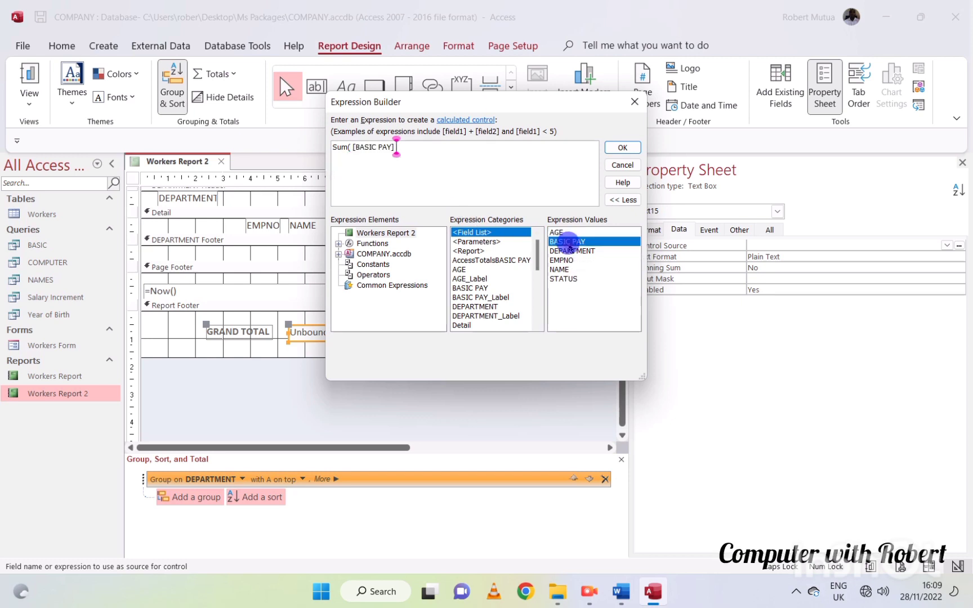
text())
click(622, 147)
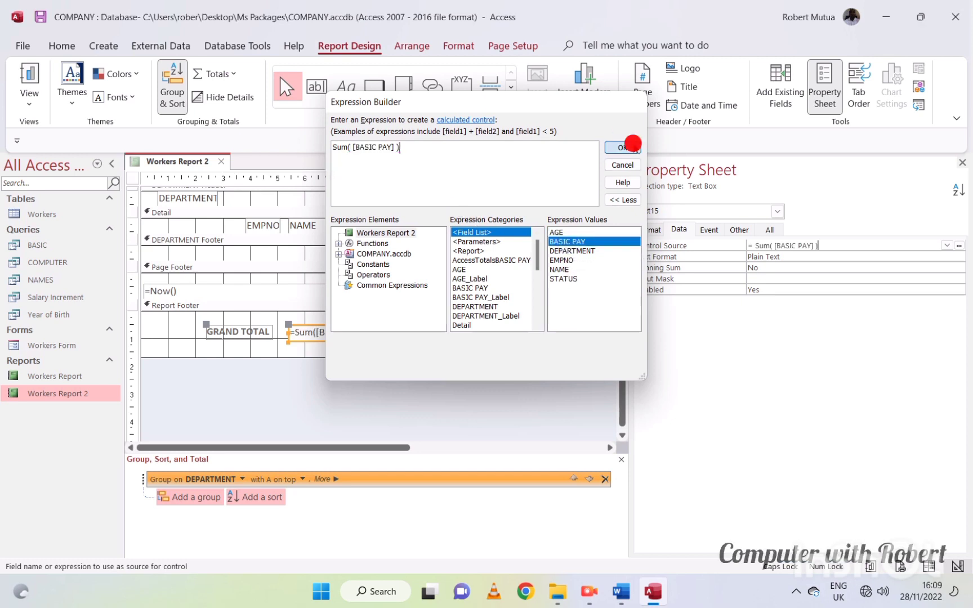
Step: Preview the grand total, make its value bold in Layout View, and return the report to Report View
click(877, 566)
scroll(460, 407, down, 5)
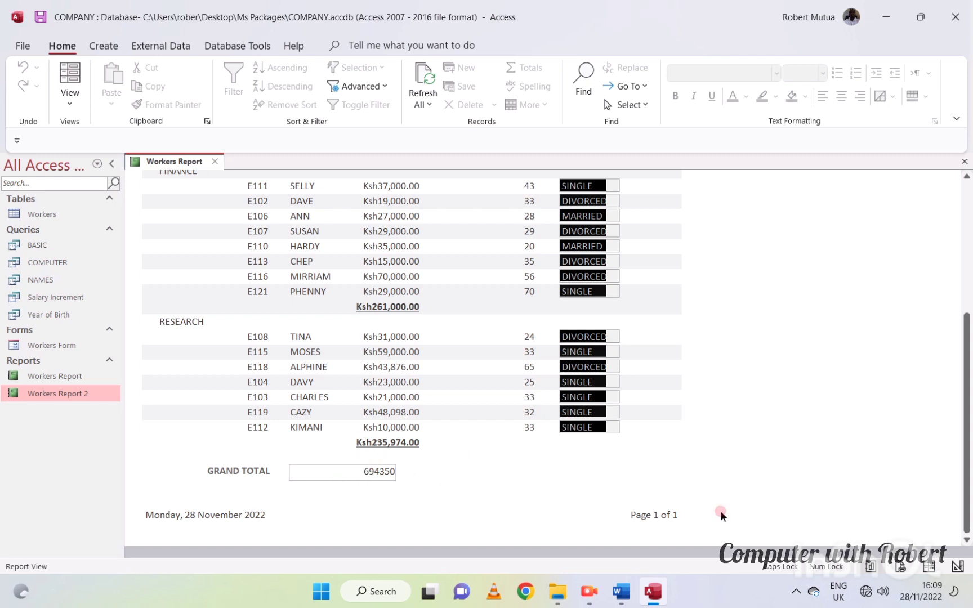
click(928, 568)
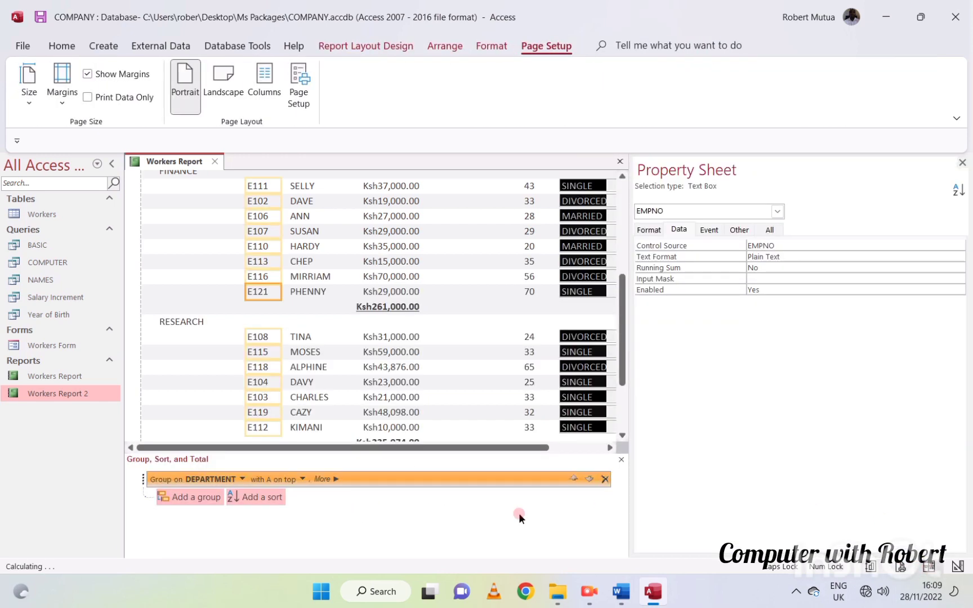
scroll(279, 403, down, 3)
click(316, 365)
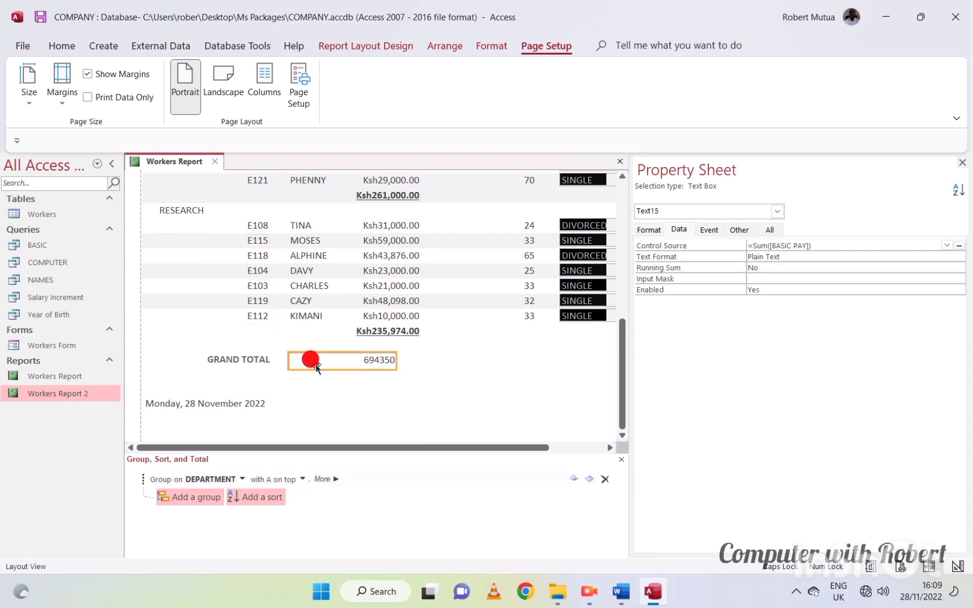
click(245, 359)
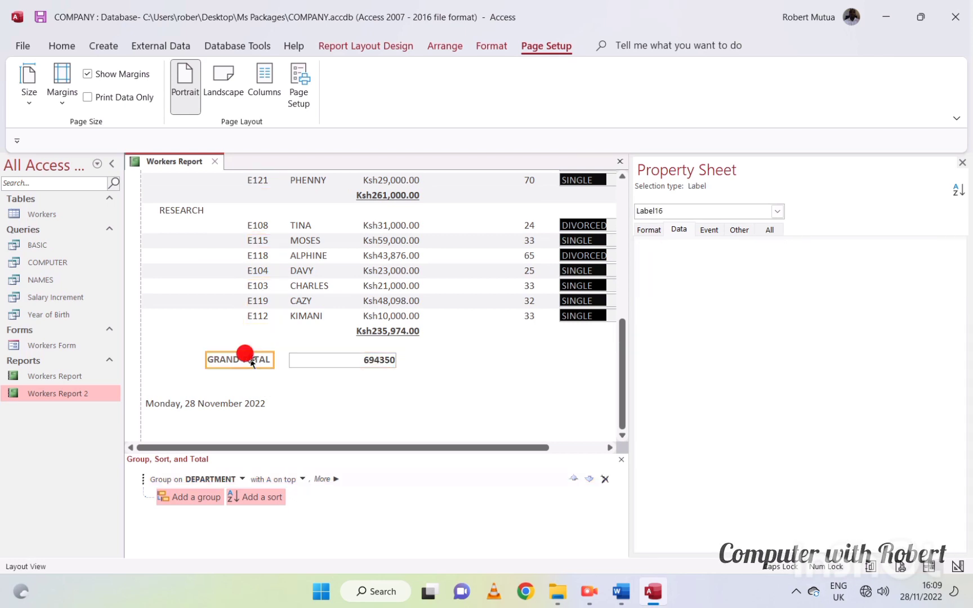
click(437, 400)
click(871, 566)
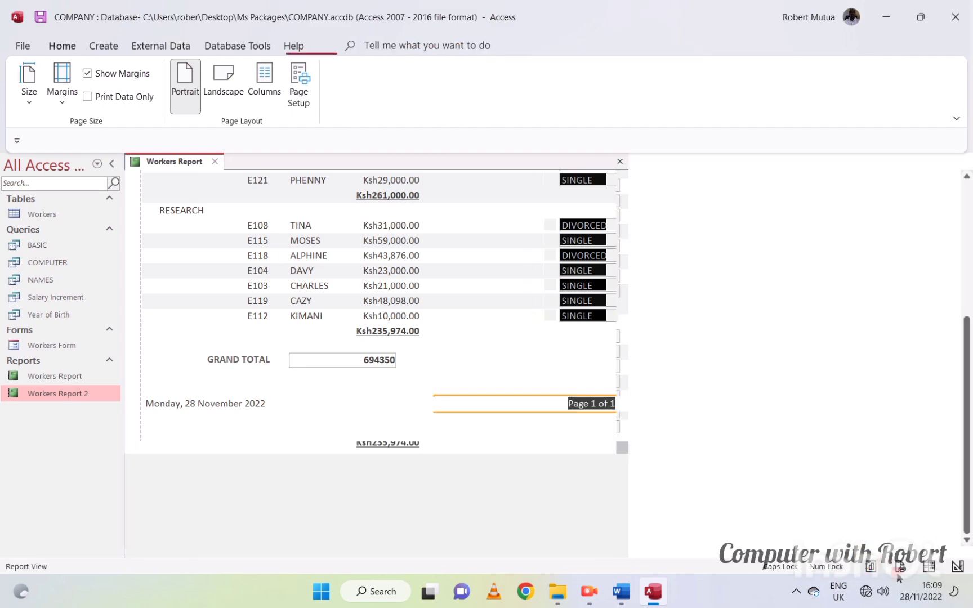
Step: Check Workers Report 2 in Print Preview down to the grand total and page footer, and close the report
click(901, 566)
click(561, 444)
scroll(560, 444, down, 10)
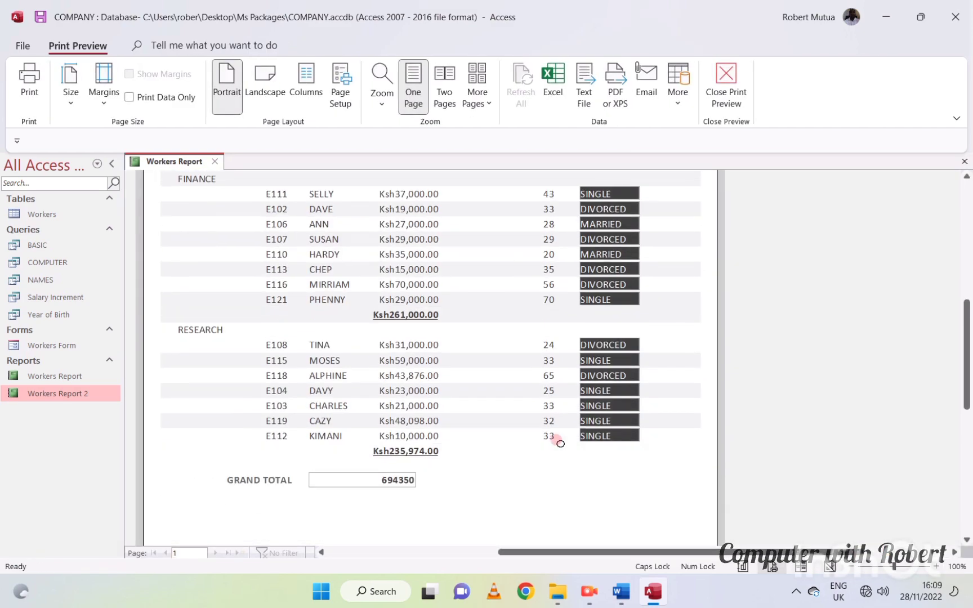
scroll(556, 437, down, 1)
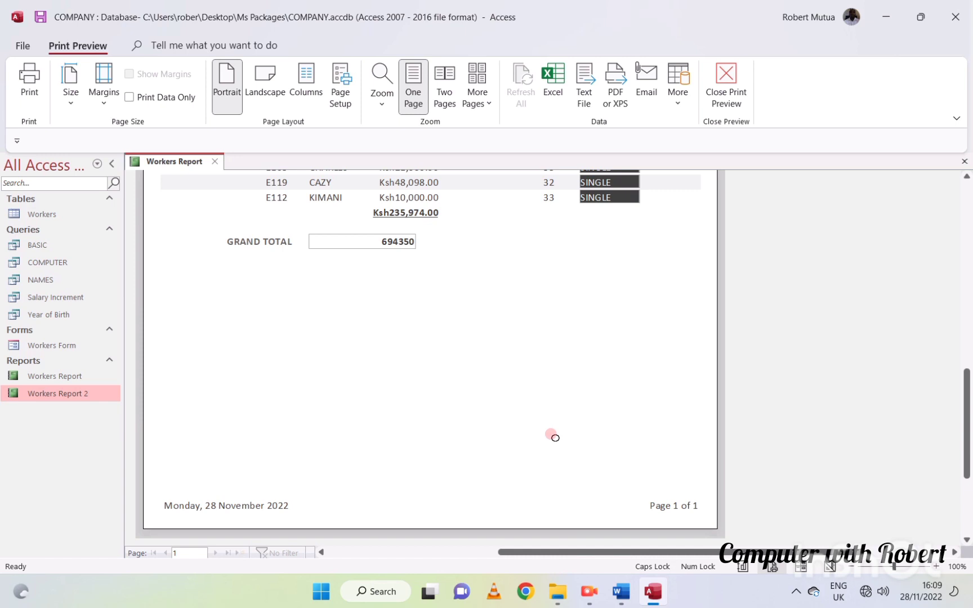
click(215, 161)
Step: Switch to the COMPUTER PAPER 2 document in Word, review the objects listed for printing in task (f), and return to Access
mouse_move(621, 592)
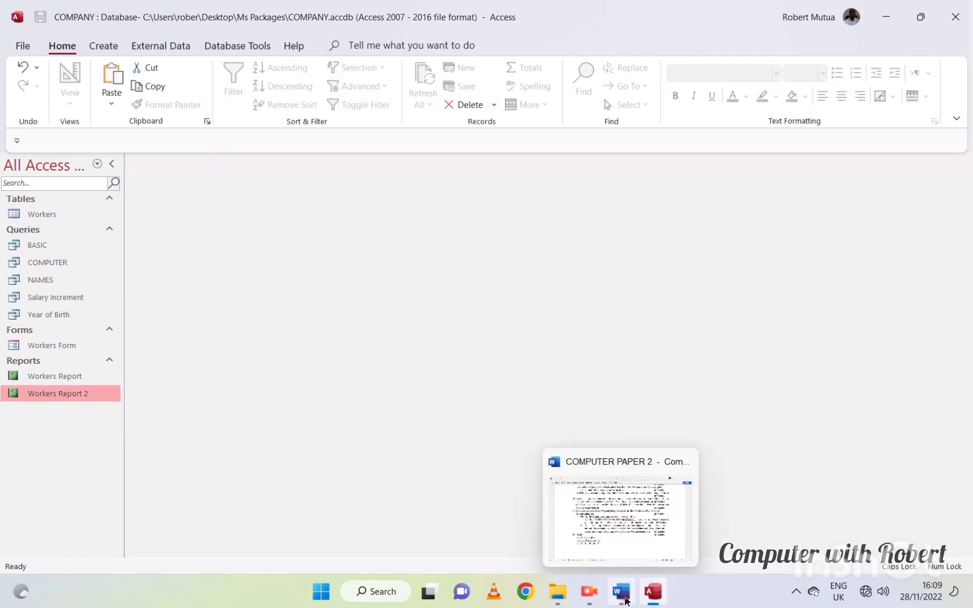
click(619, 496)
double_click(252, 440)
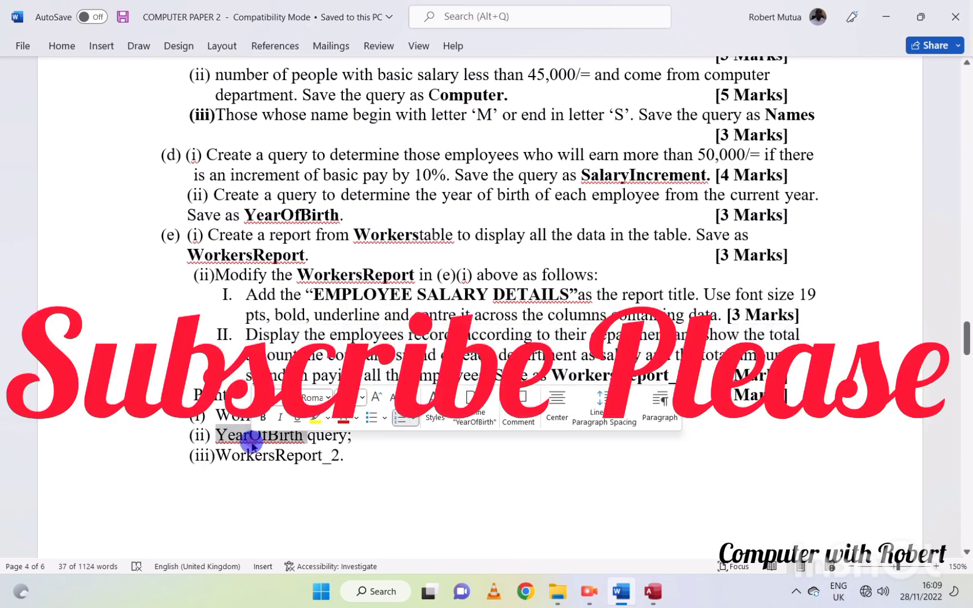
drag(390, 463, 217, 419)
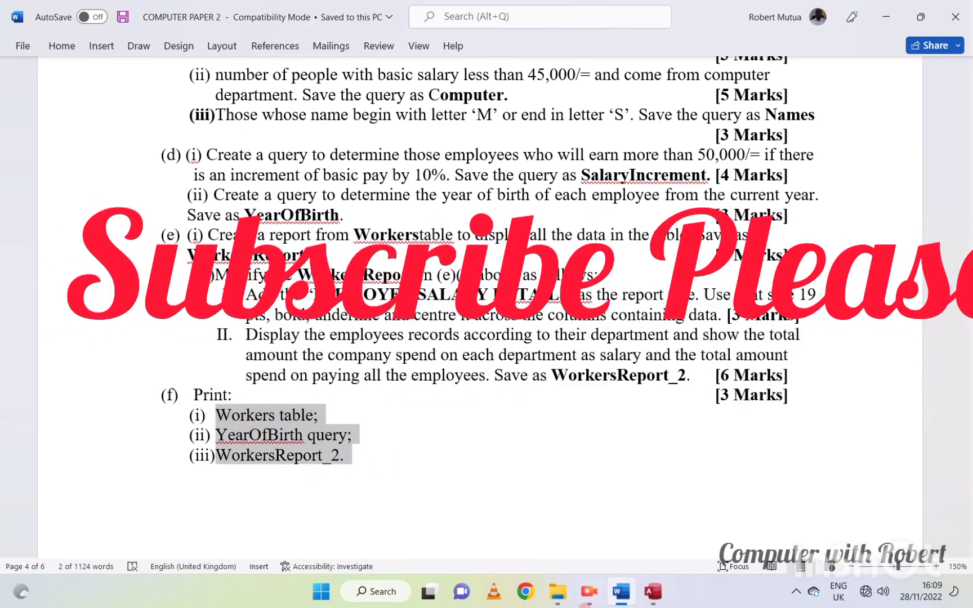
click(653, 592)
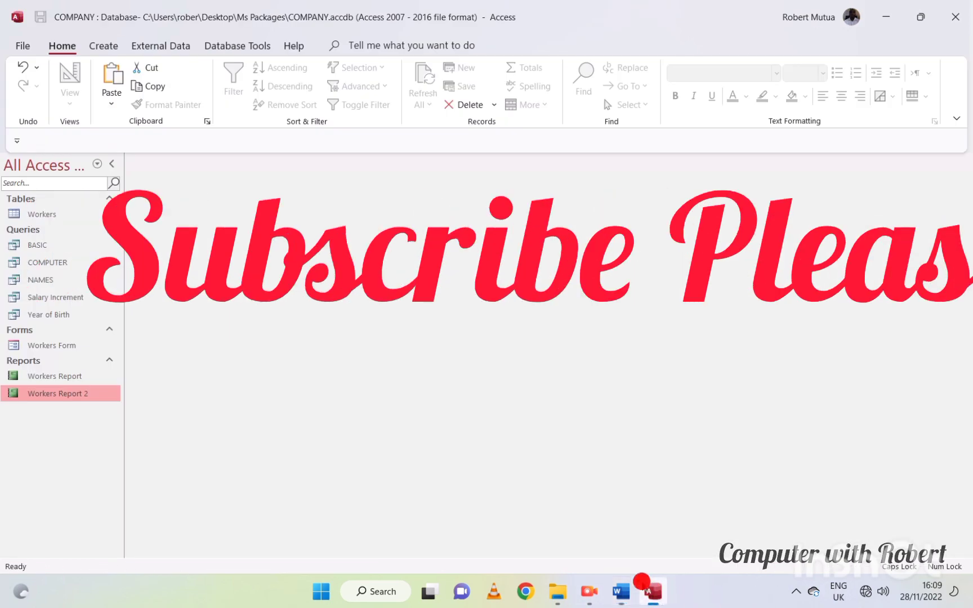